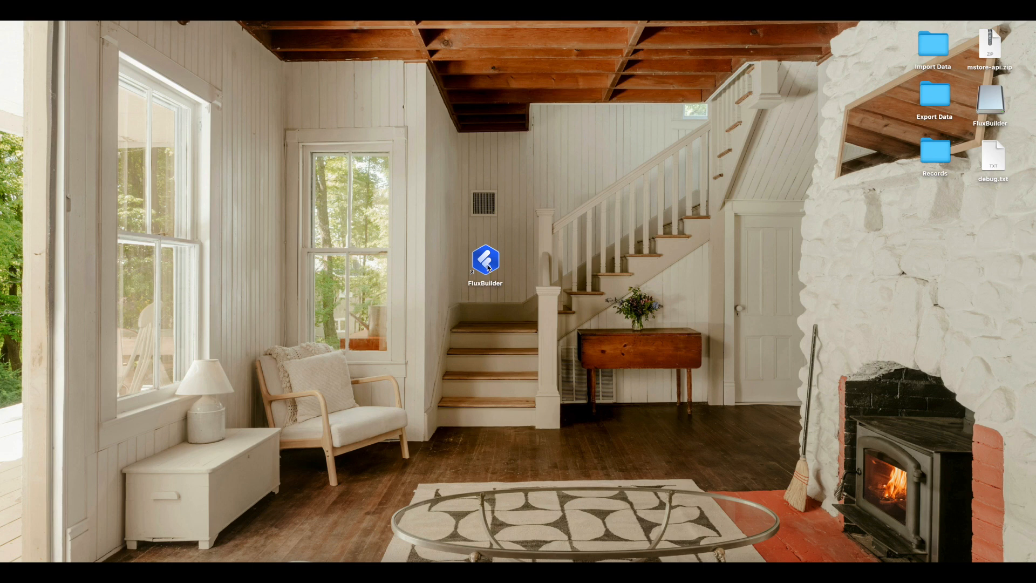
- Launch FluxBuilder to its dashboard, then switch to the Shopify admin in Chrome
double_click(488, 267)
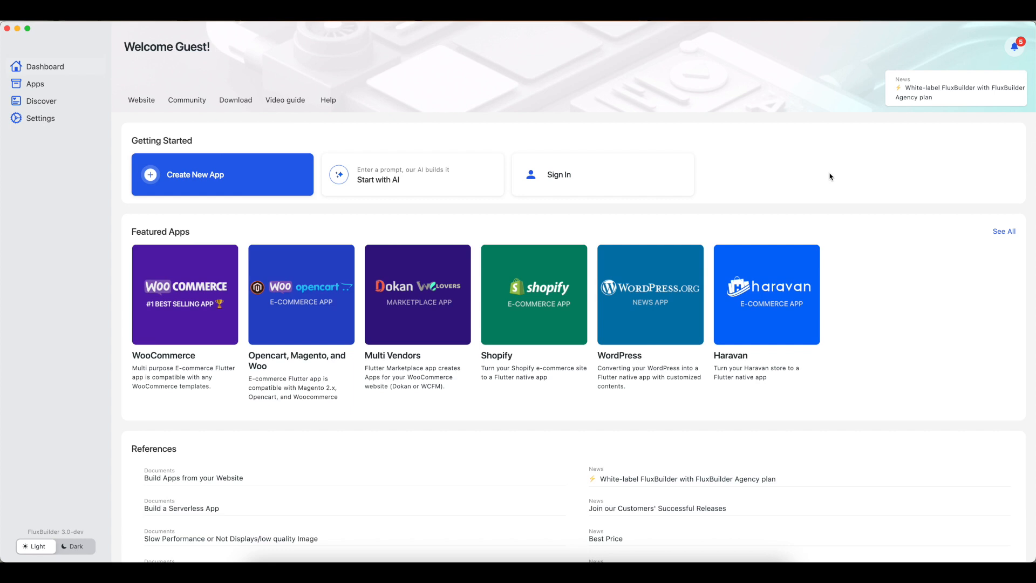
key(super+Tab)
key(super+Tab)
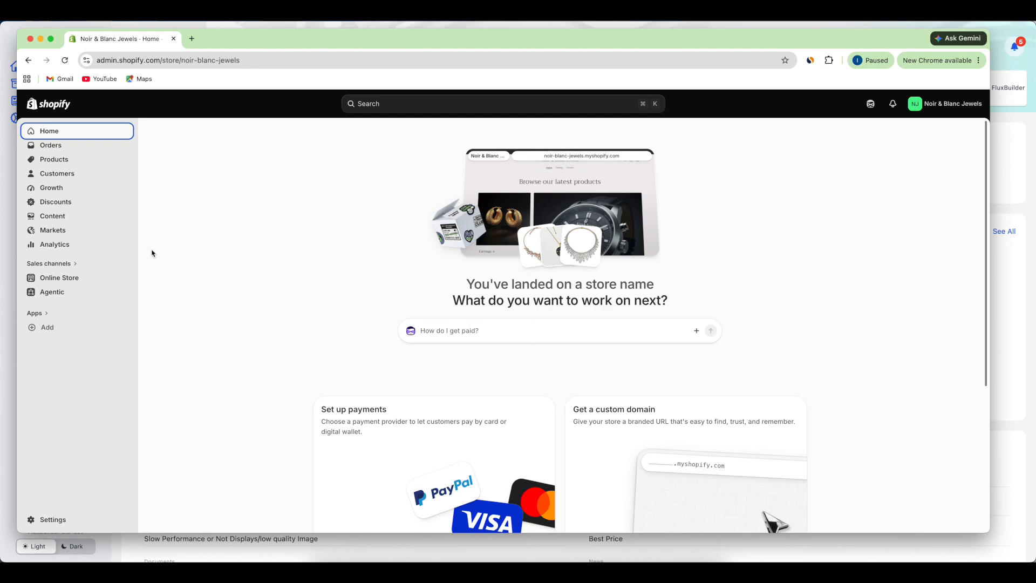
- Search store apps for 'hea' and install the Headless app from its listing
click(34, 313)
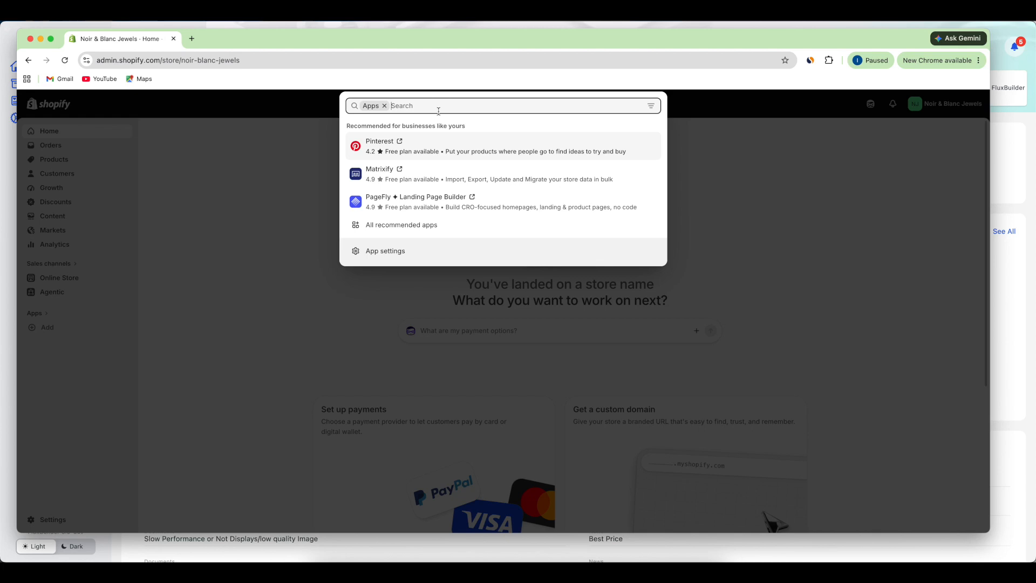
text(headless)
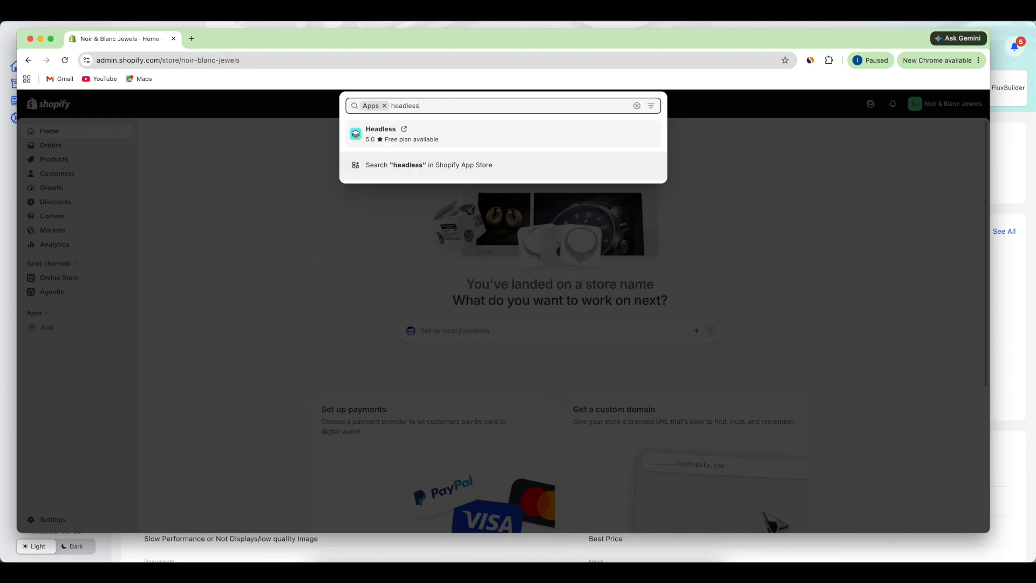
click(379, 135)
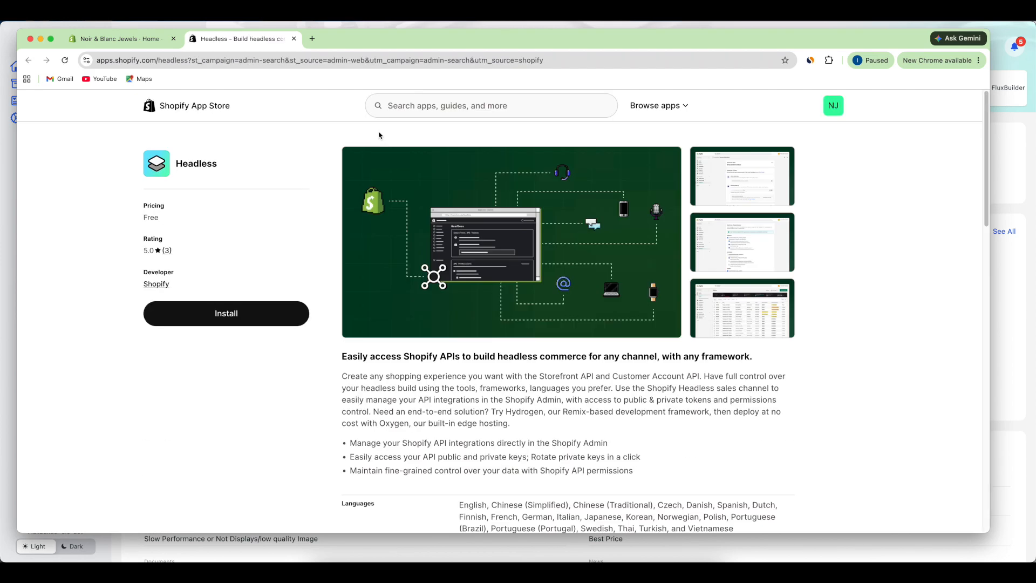
click(225, 319)
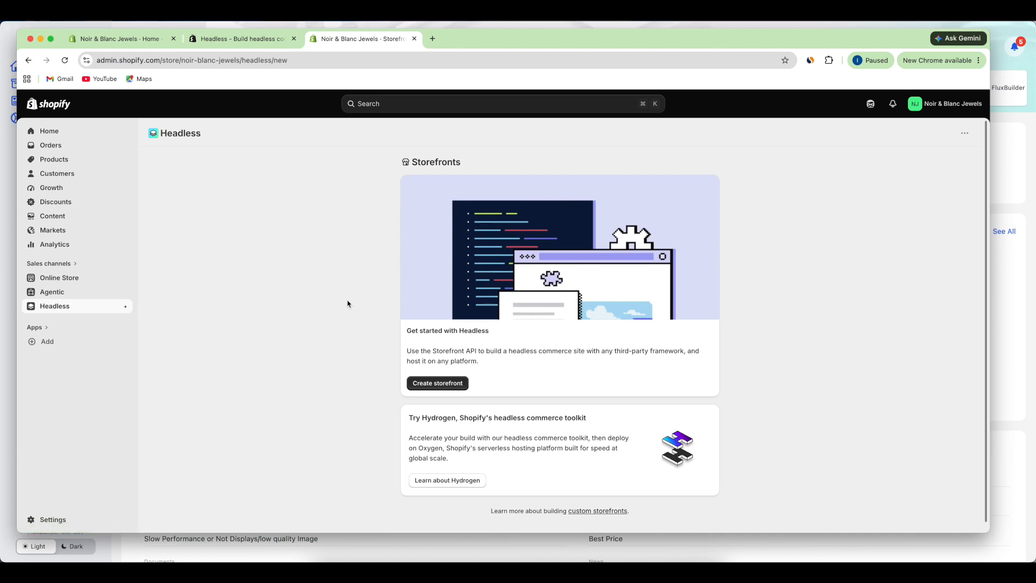
- Create a new headless storefront and open its Storefront API settings
click(445, 386)
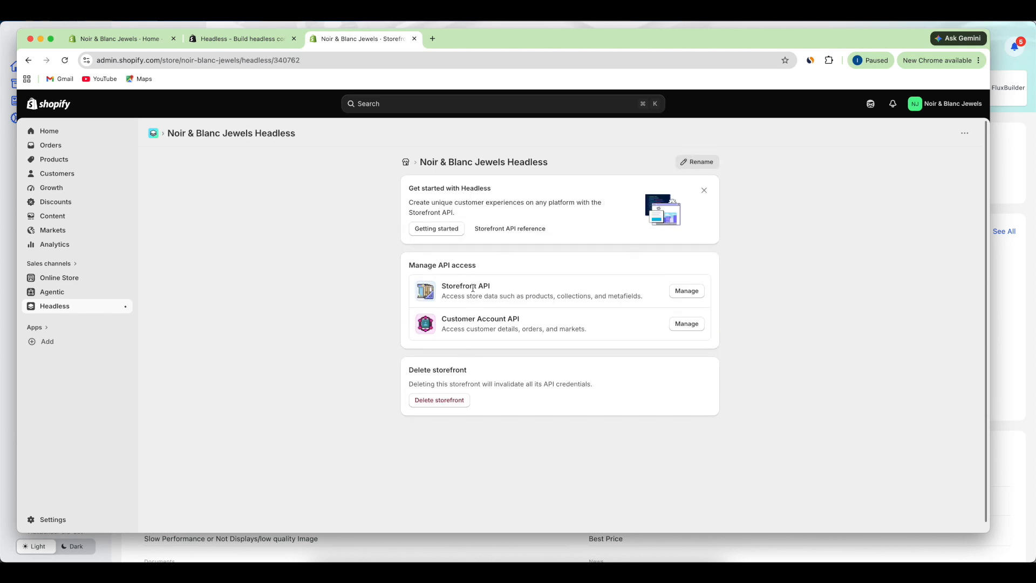
click(701, 295)
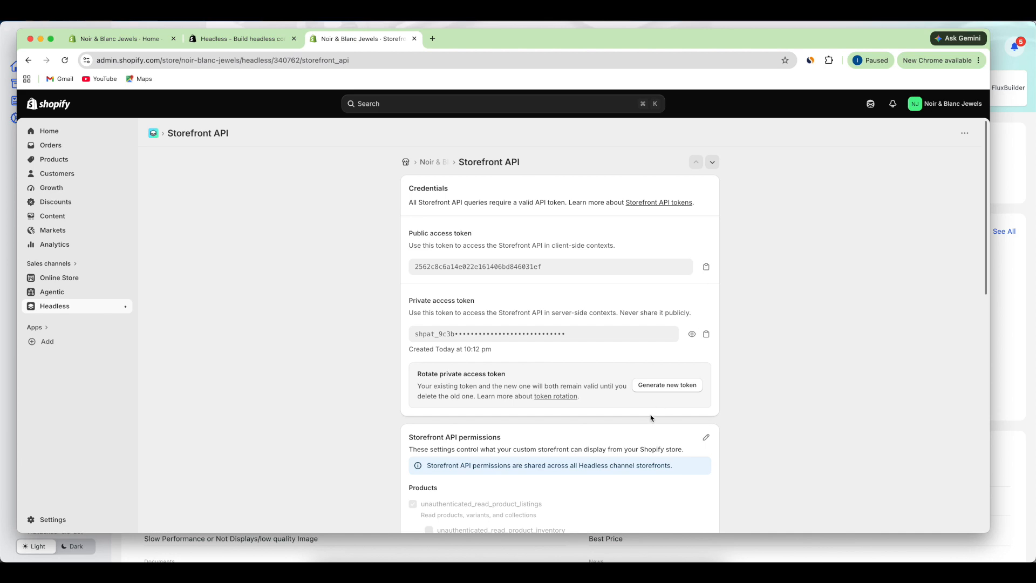
scroll(651, 418, down, 5)
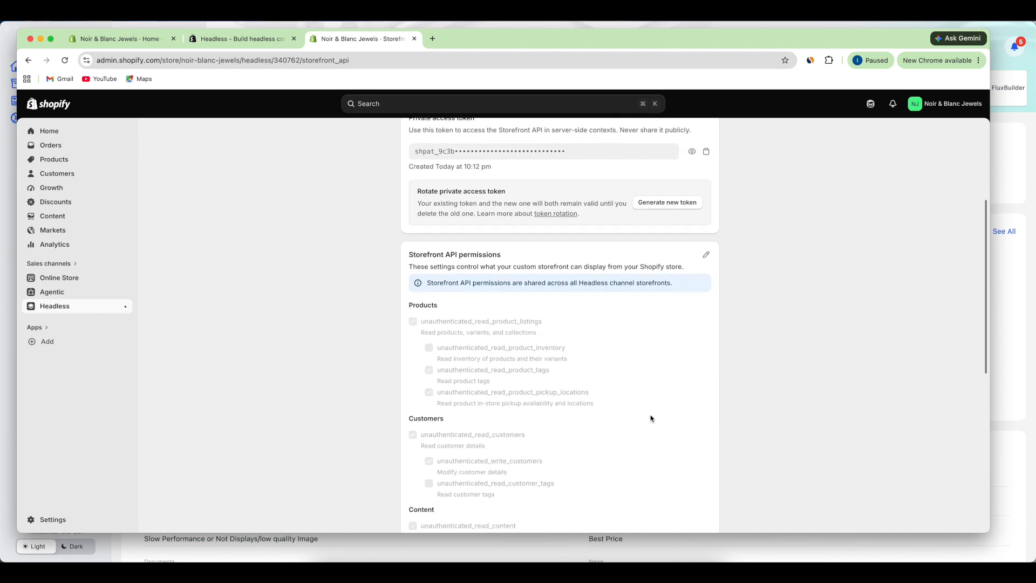
scroll(651, 418, down, 1)
- Grant product inventory, customer tags, bulk operations, bundles and Shop Pay installments permissions, then save
click(706, 137)
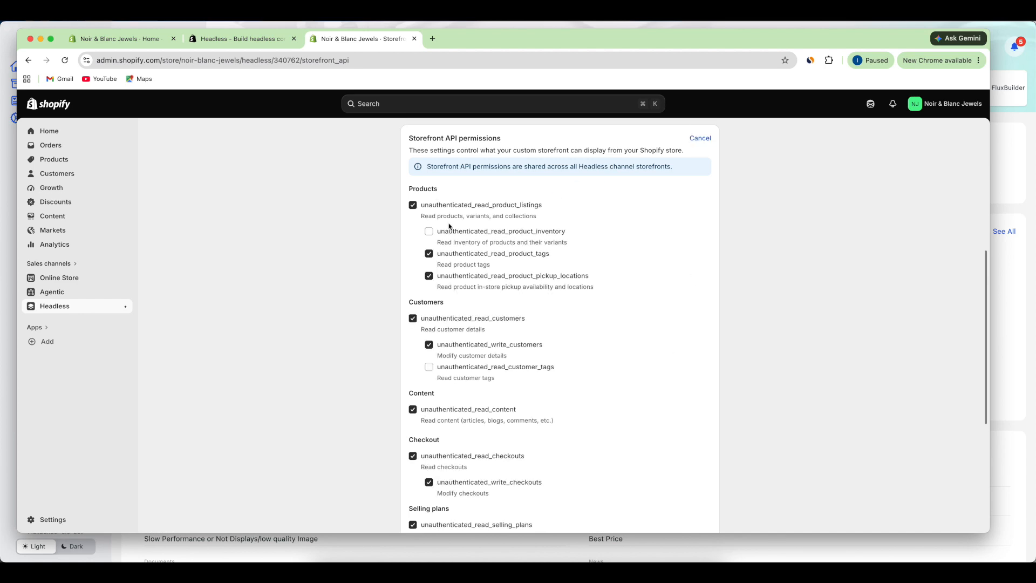
click(429, 231)
click(428, 367)
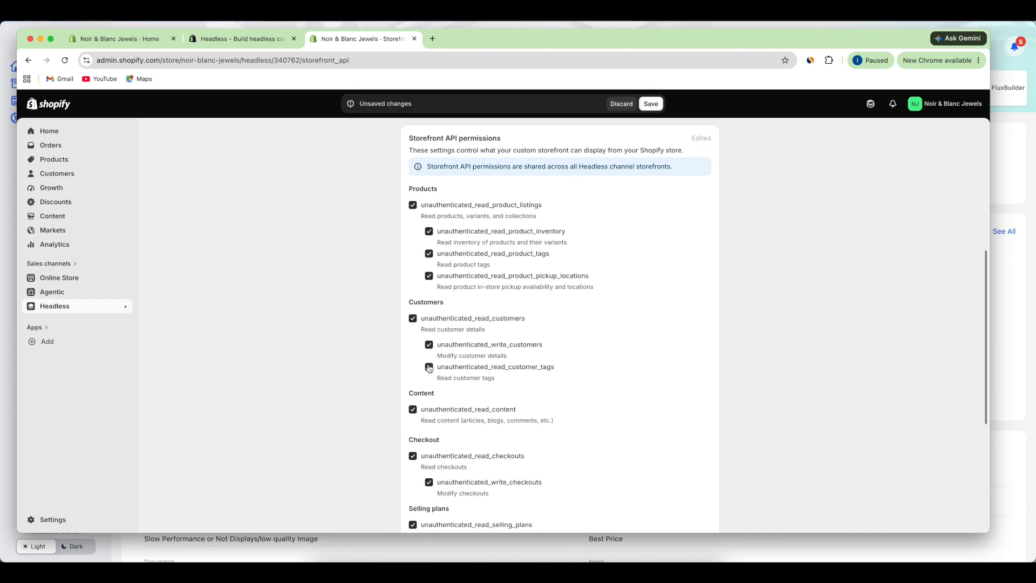
scroll(472, 396, down, 4)
click(414, 387)
scroll(415, 396, down, 1)
click(413, 397)
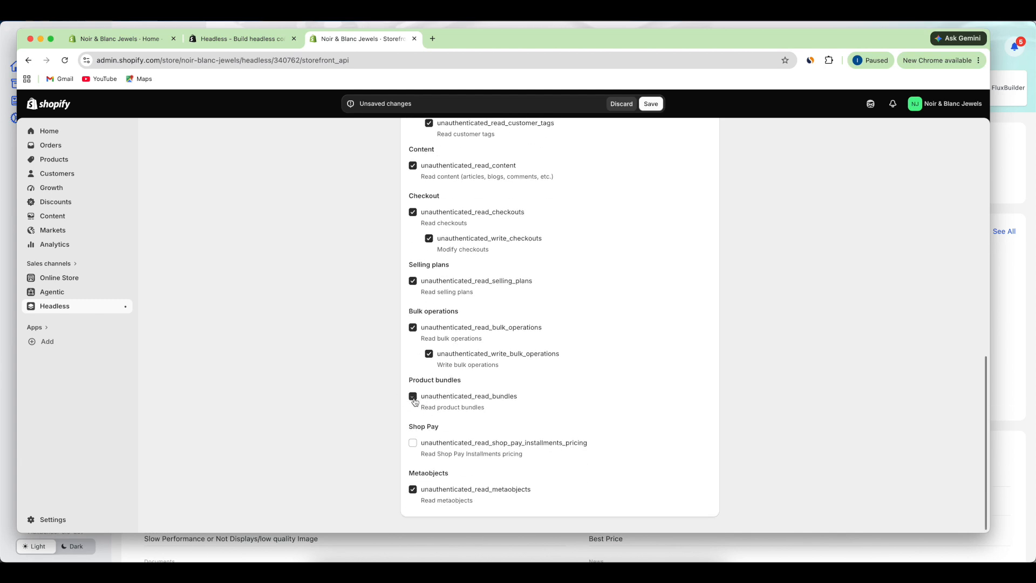
click(413, 442)
click(649, 103)
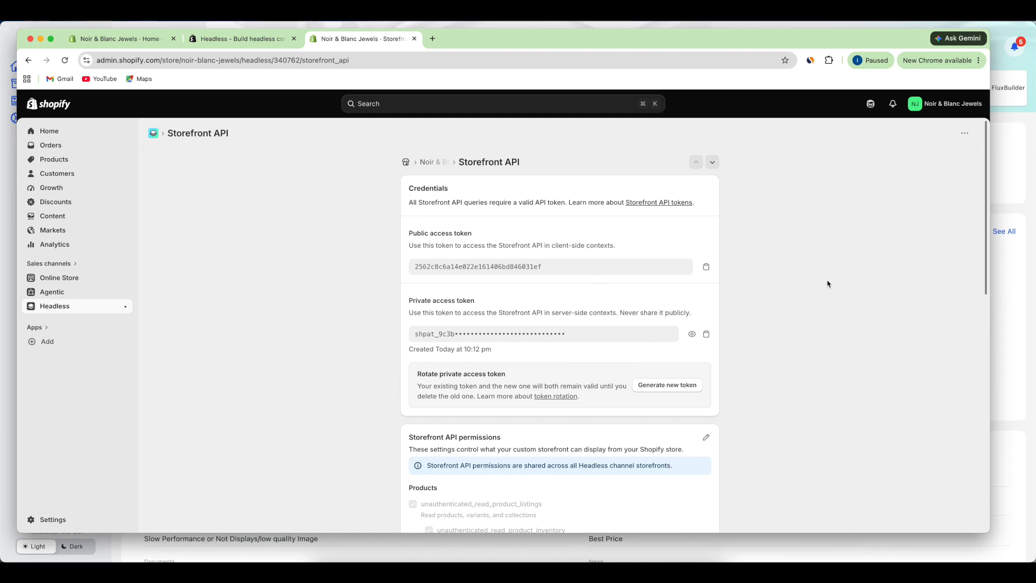
- Return to FluxBuilder and bring up the account sign-in form
key(super+Tab)
key(super+Tab)
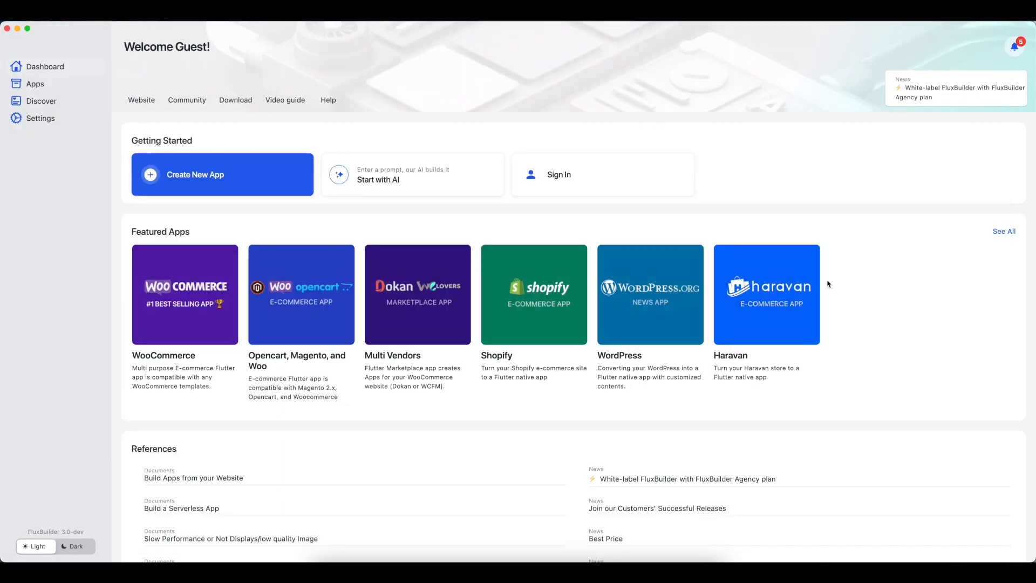
click(585, 179)
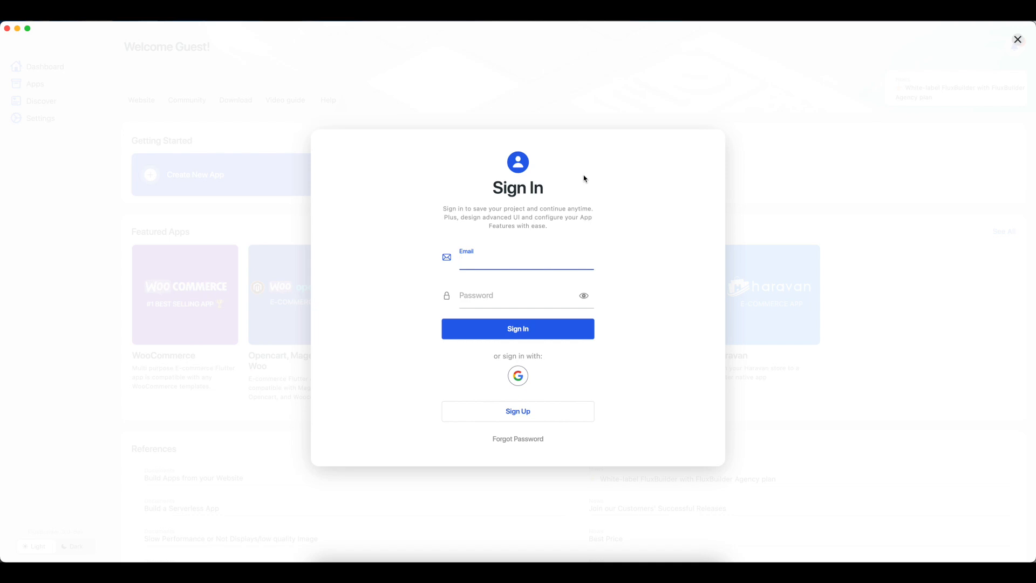
click(514, 413)
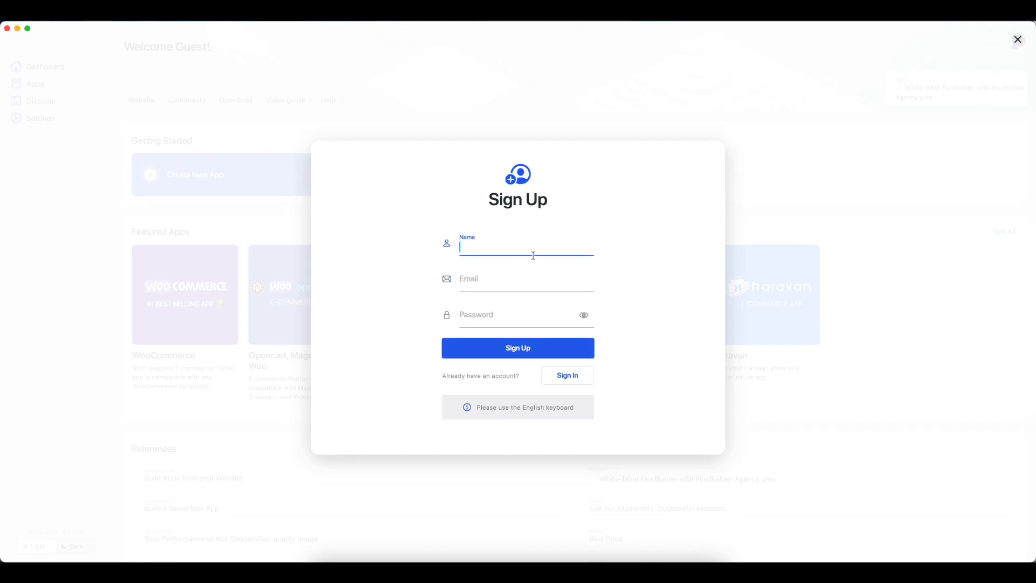
click(578, 381)
- Enter the account e-mail, paste the account password, and sign in
click(527, 265)
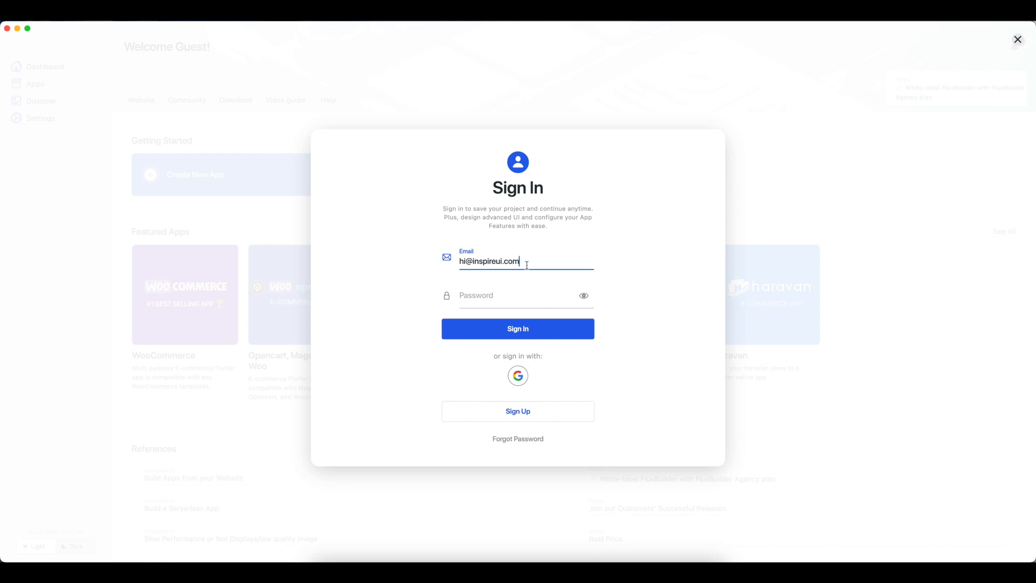
click(491, 295)
right_click(493, 297)
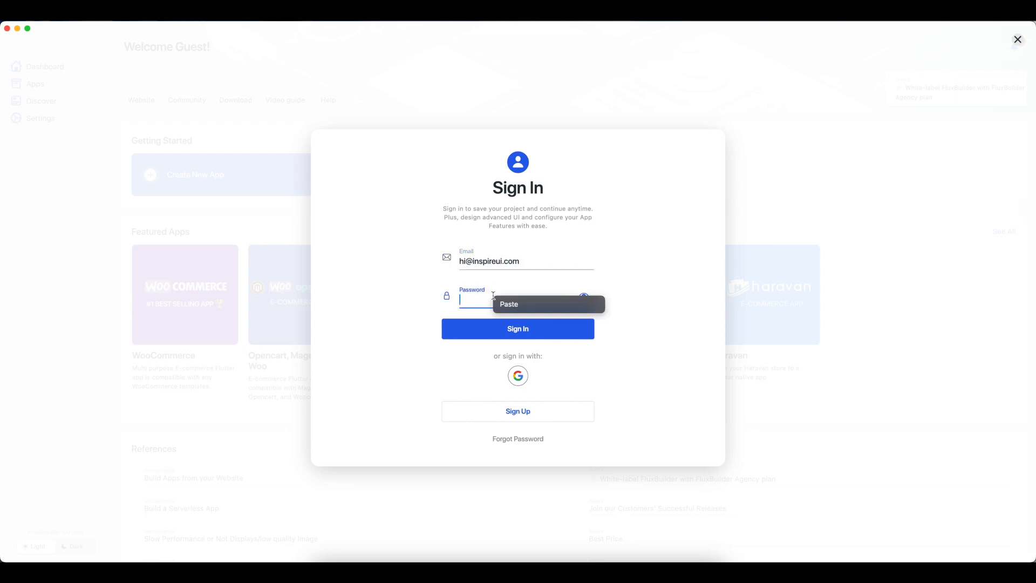
click(507, 305)
click(542, 333)
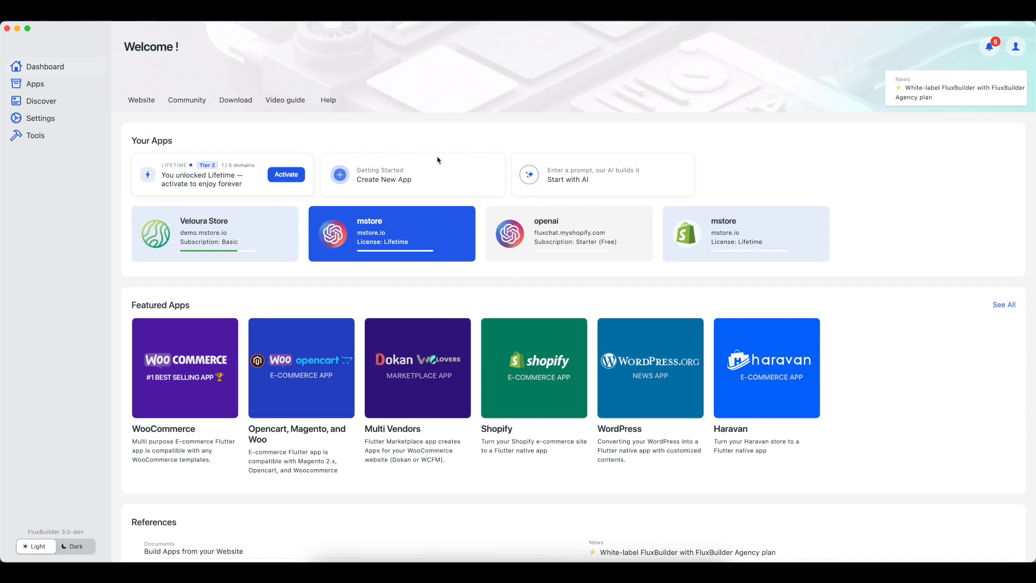
- Start a new app and change the website URL's store name to 'noir-blanc-jewels'
click(415, 180)
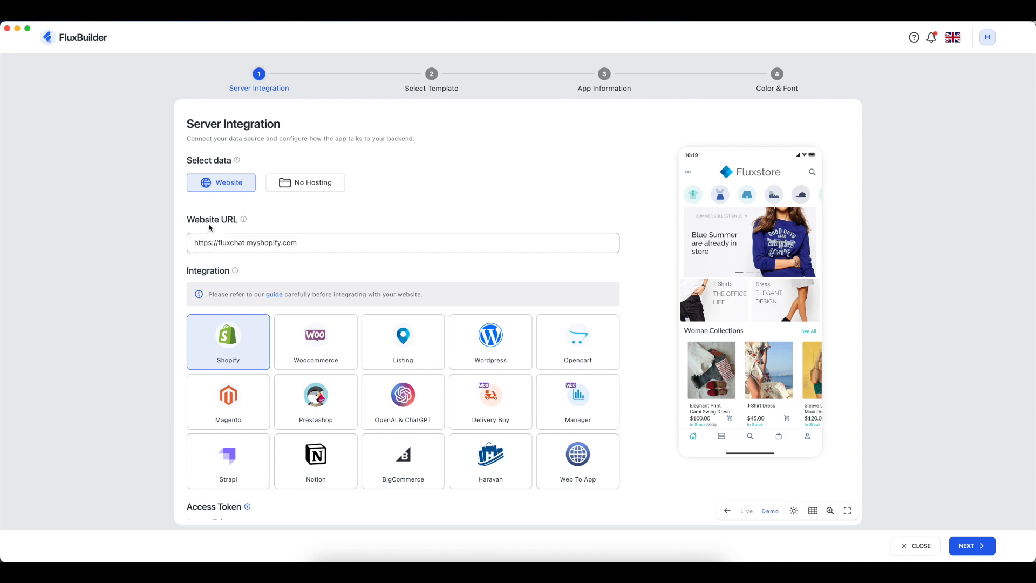
click(237, 245)
double_click(237, 244)
text(noir-)
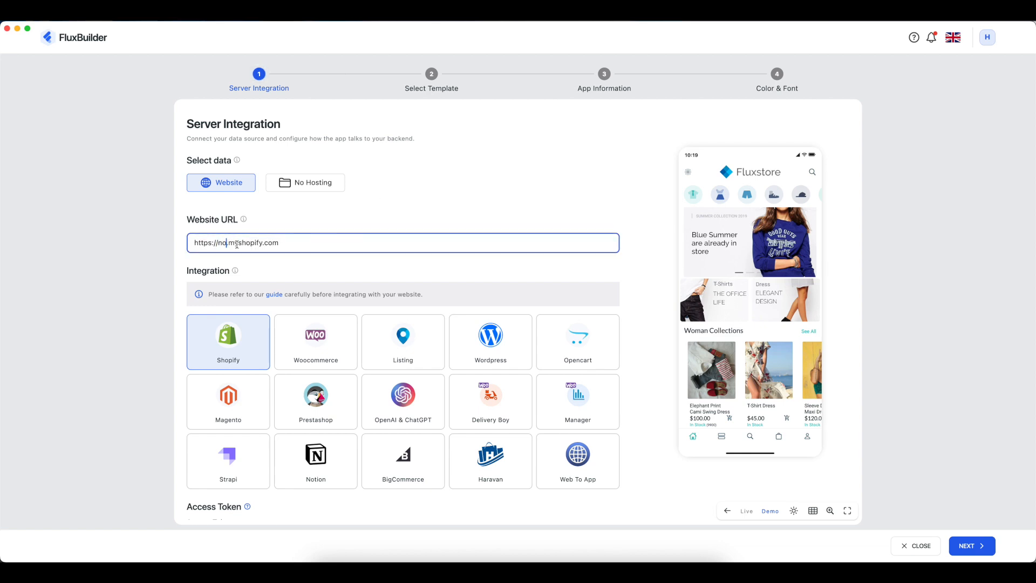
text(blanc-jewels)
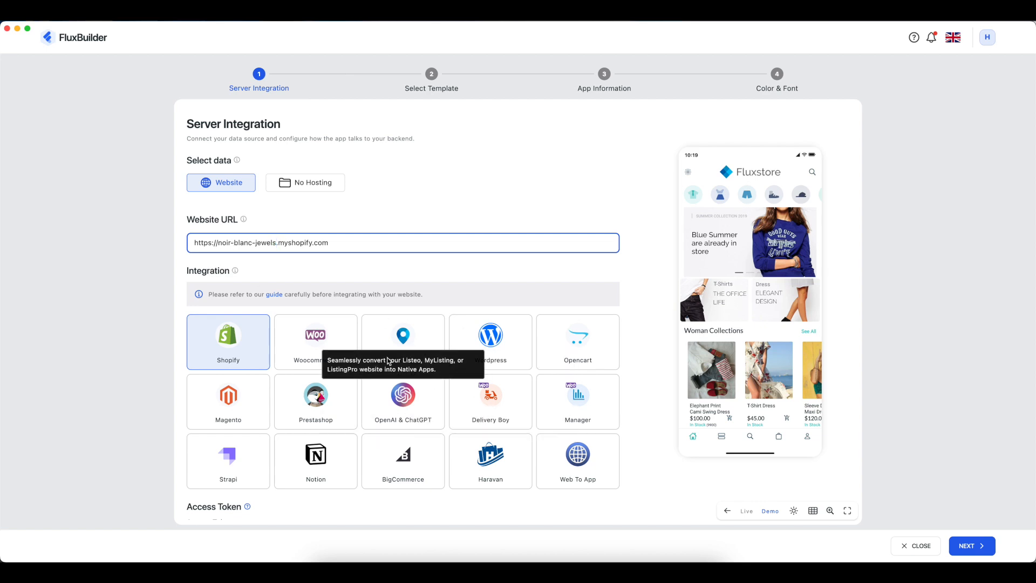
- Preview the Listing, Woocommerce and Wordpress integrations, then choose Shopify
click(404, 339)
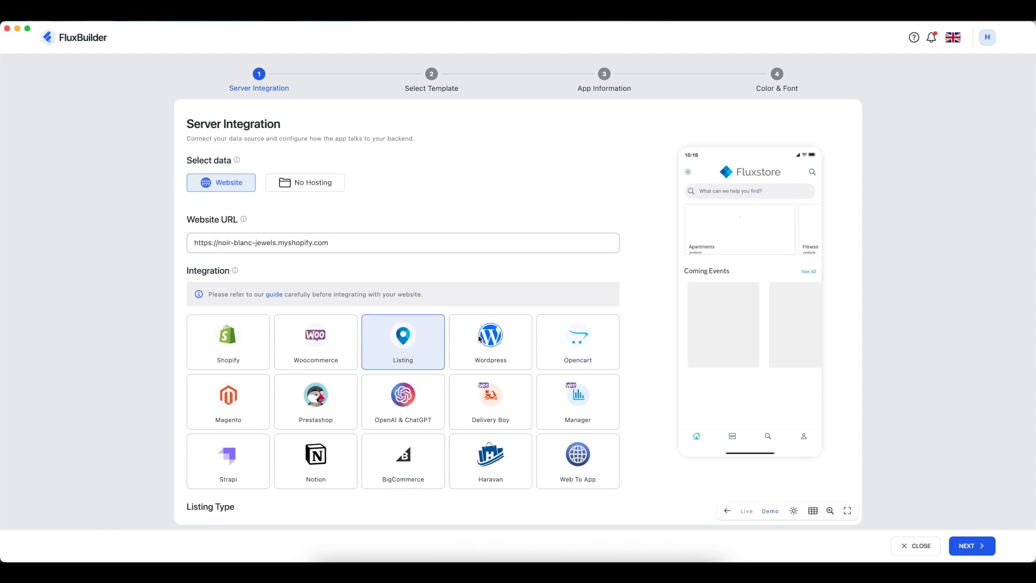
click(295, 338)
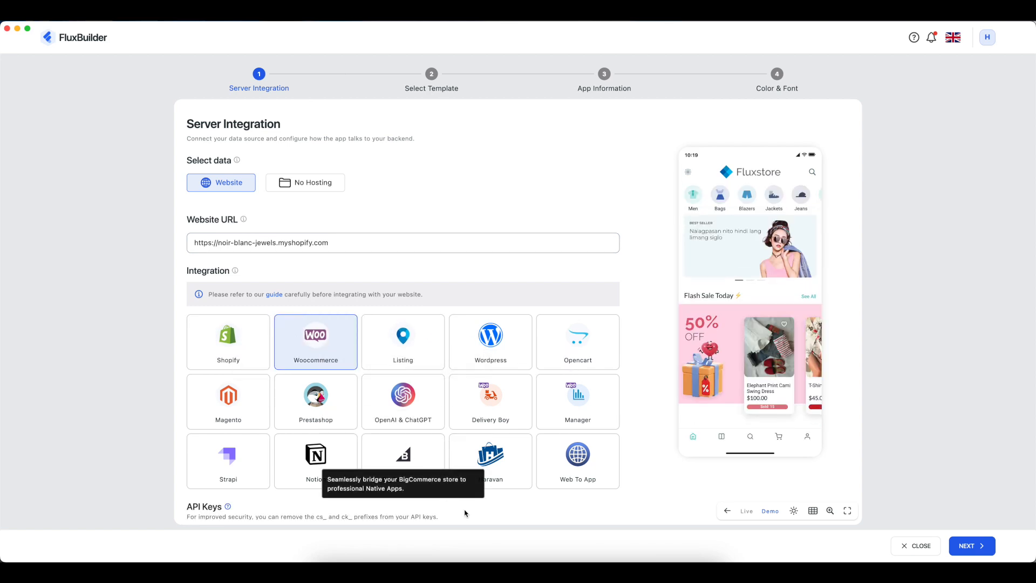
scroll(497, 505, down, 5)
scroll(499, 503, down, 2)
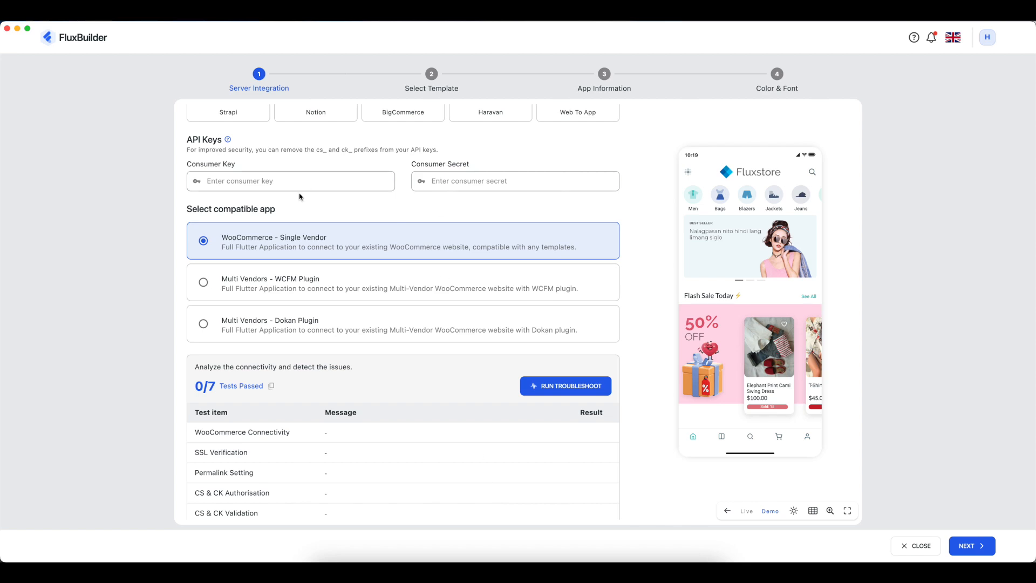
scroll(424, 259, up, 8)
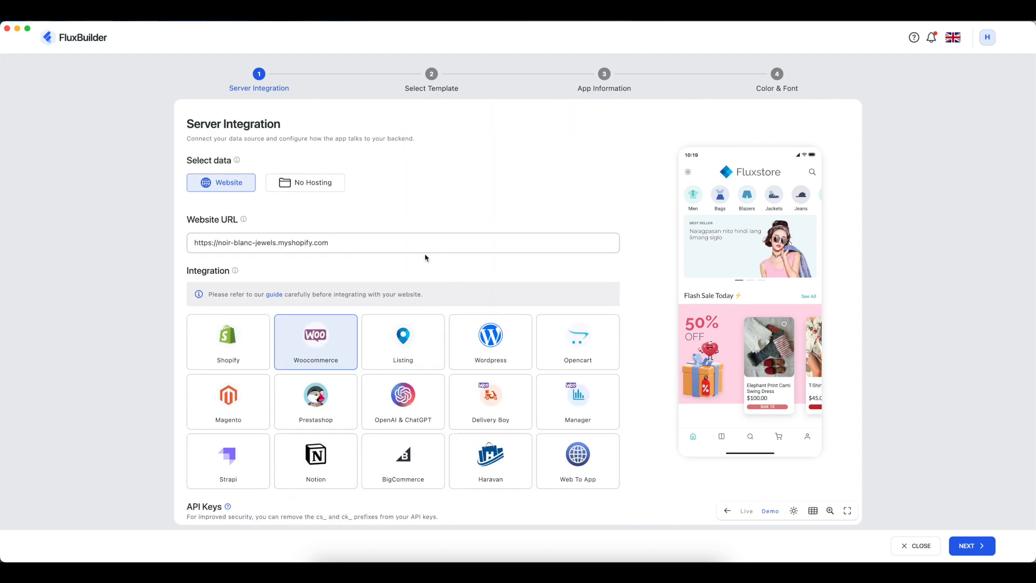
click(528, 345)
scroll(409, 479, down, 4)
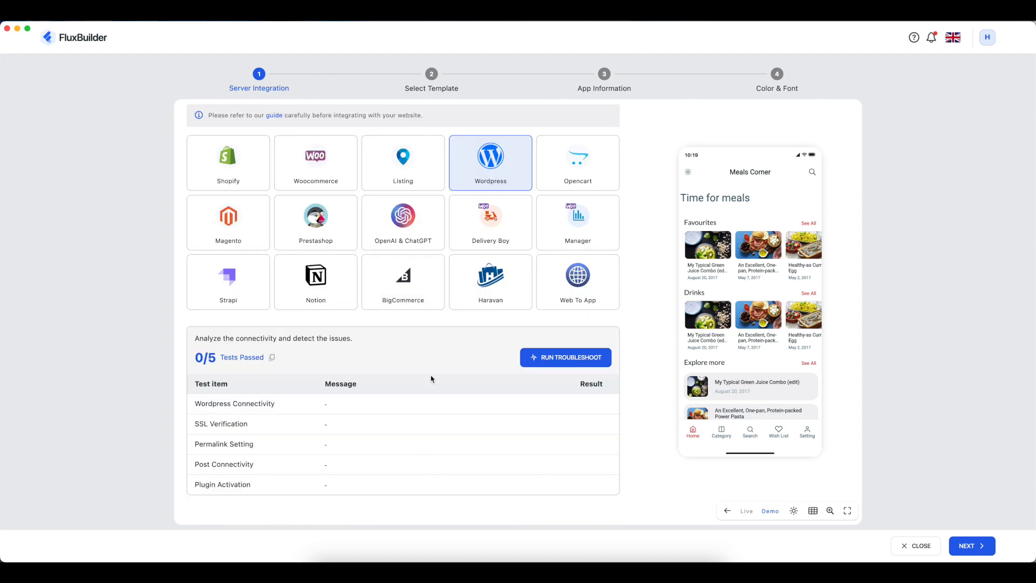
scroll(383, 362, up, 4)
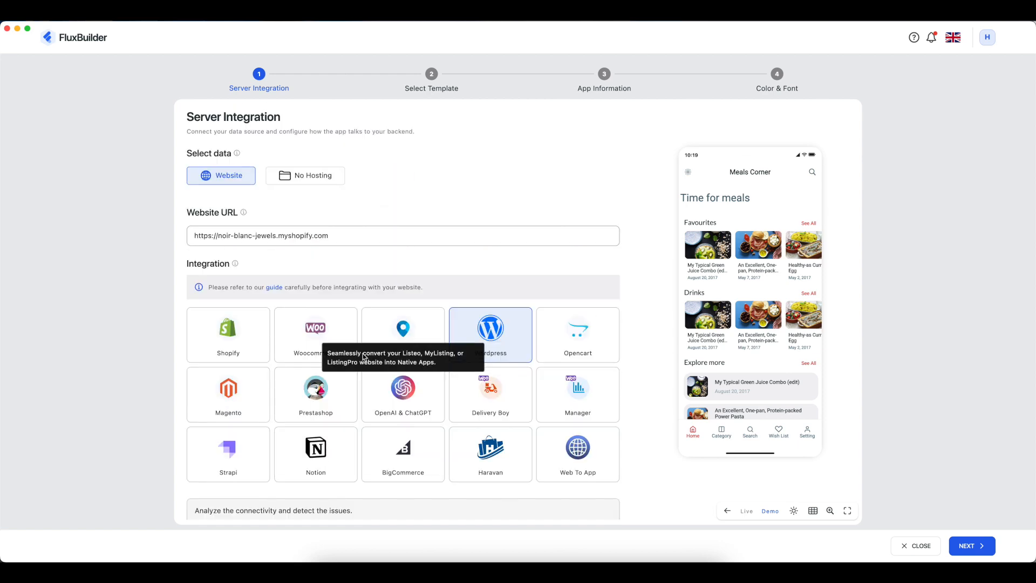
click(235, 339)
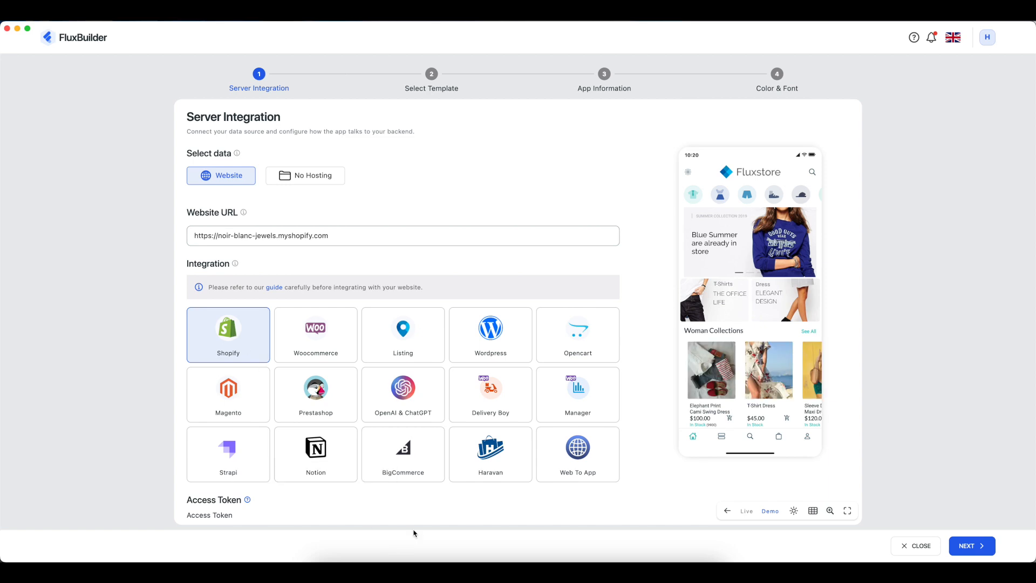
scroll(437, 513, down, 5)
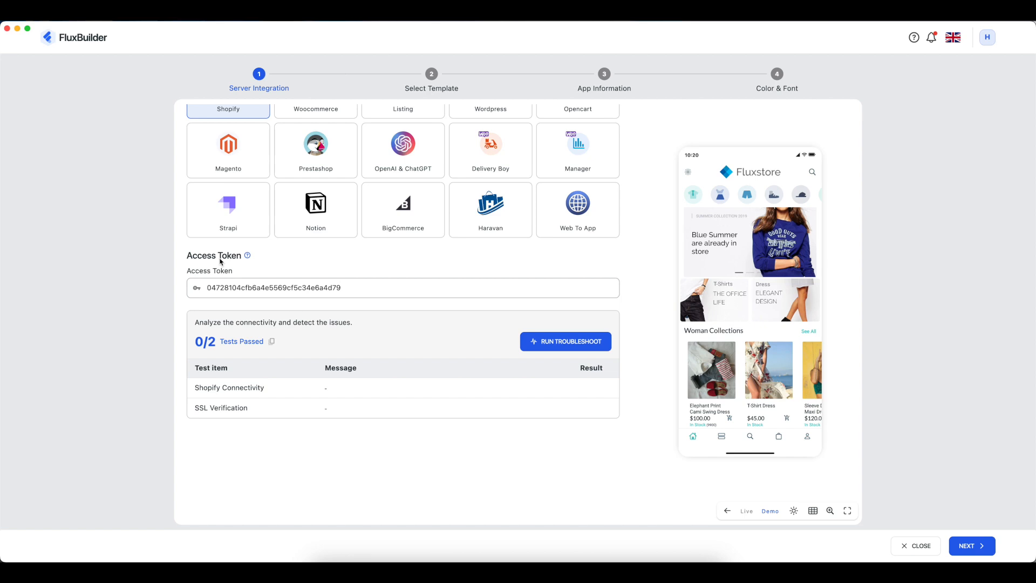
- Copy the public Storefront access token from Shopify and paste it into the Access Token field
key(super+Tab)
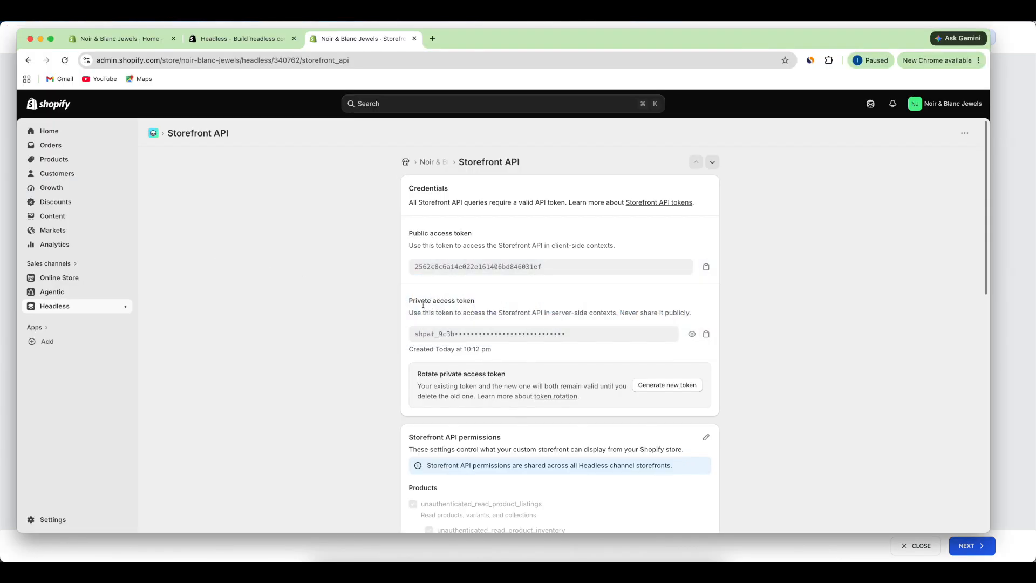
click(706, 267)
key(super+Tab)
drag(368, 286, 208, 288)
key(BackSpace)
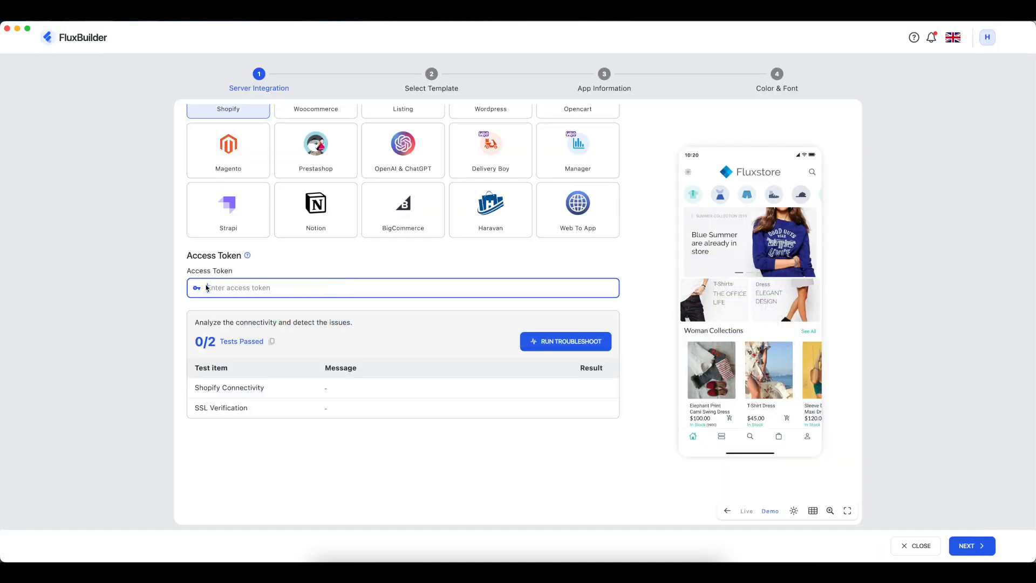
right_click(214, 284)
click(232, 292)
- Run the connection troubleshoot, browse the Necklaces category in the preview, and continue to templates
scroll(472, 330, up, 2)
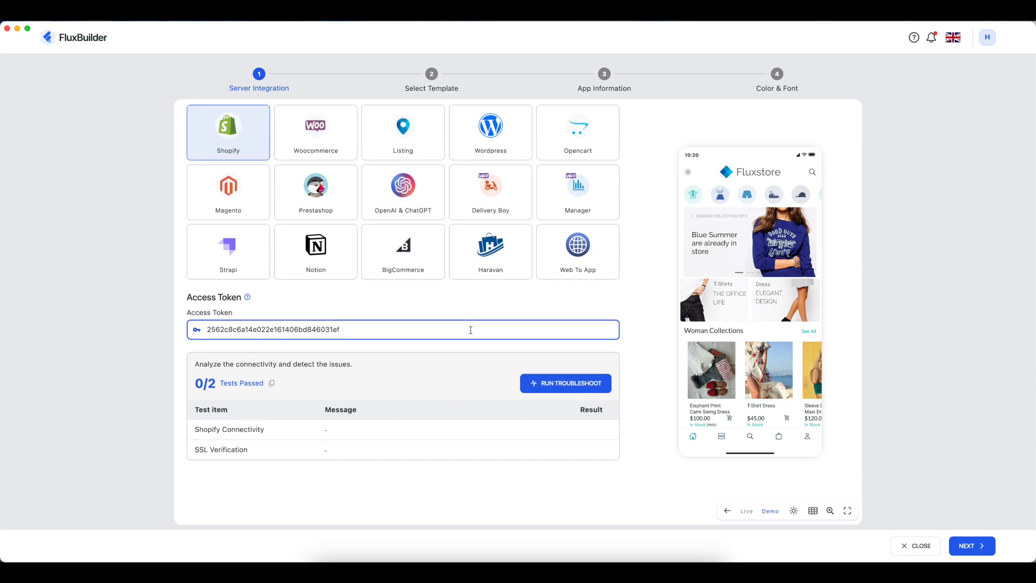
click(567, 393)
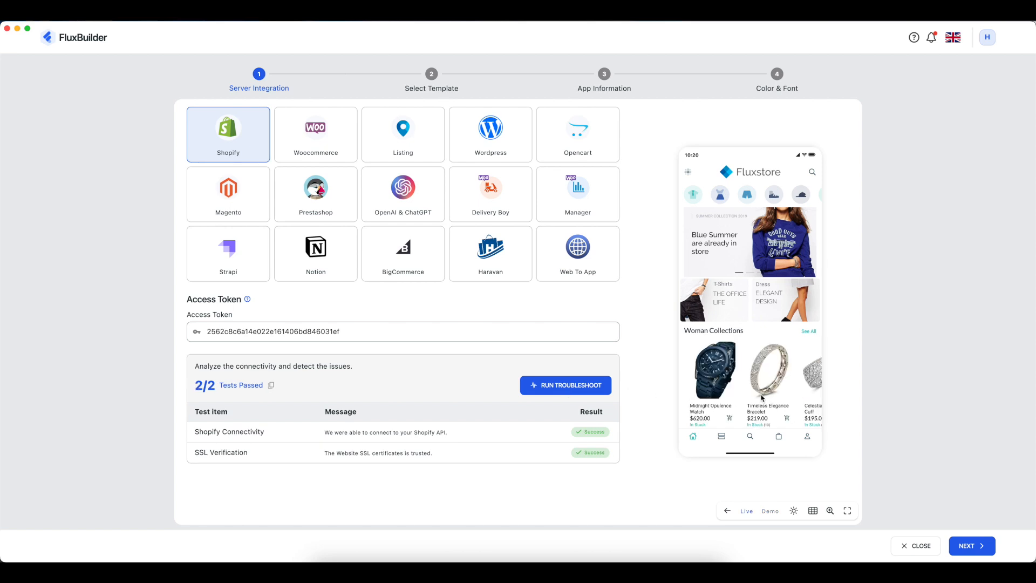
scroll(764, 378, down, 3)
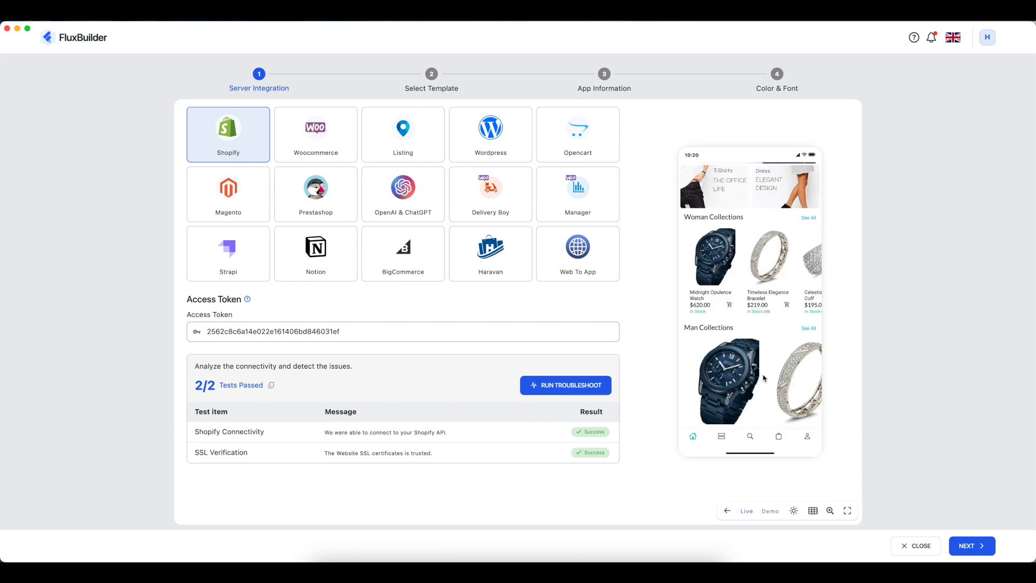
scroll(764, 378, up, 5)
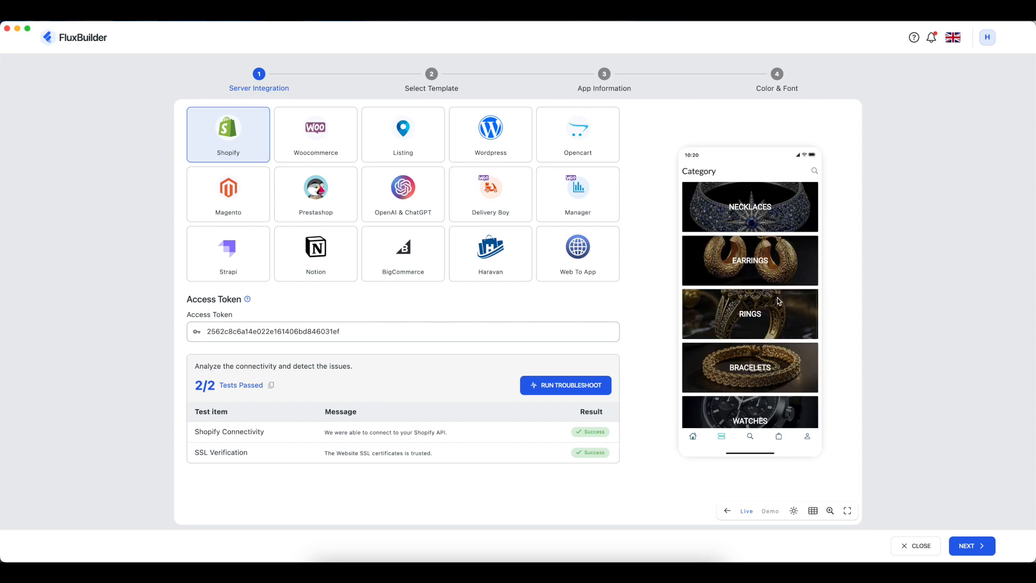
click(759, 225)
scroll(765, 365, down, 3)
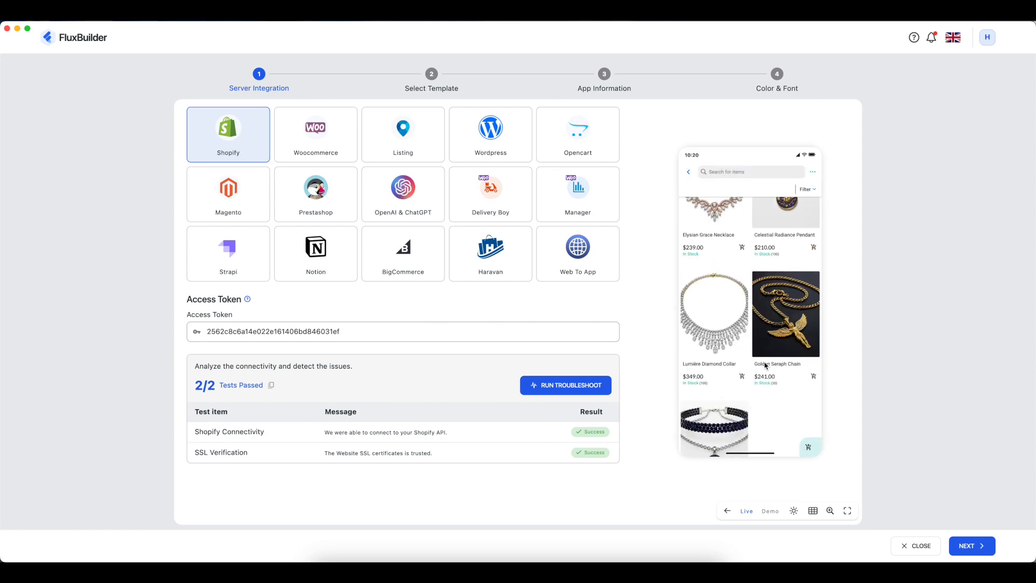
scroll(761, 362, up, 3)
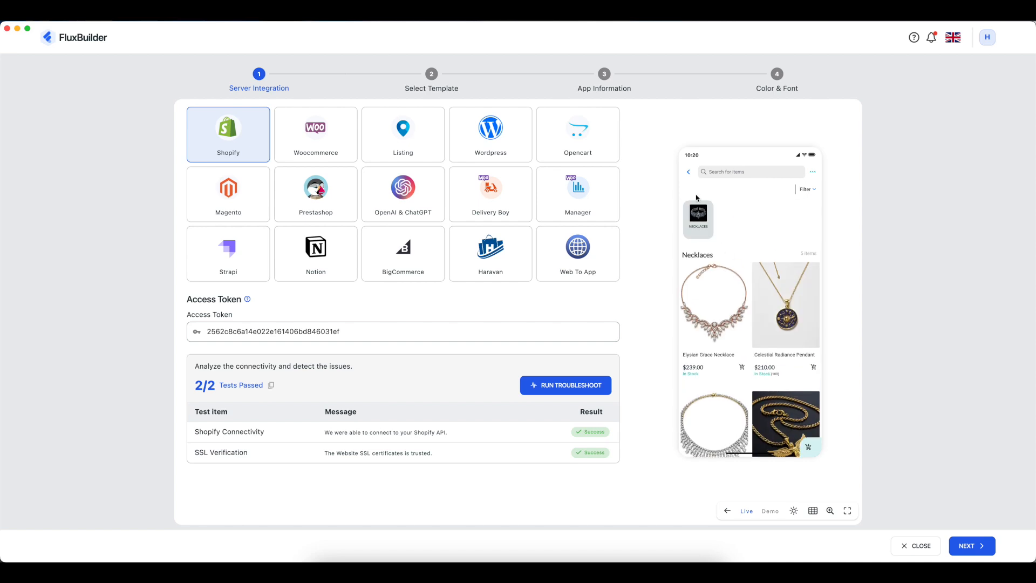
click(691, 173)
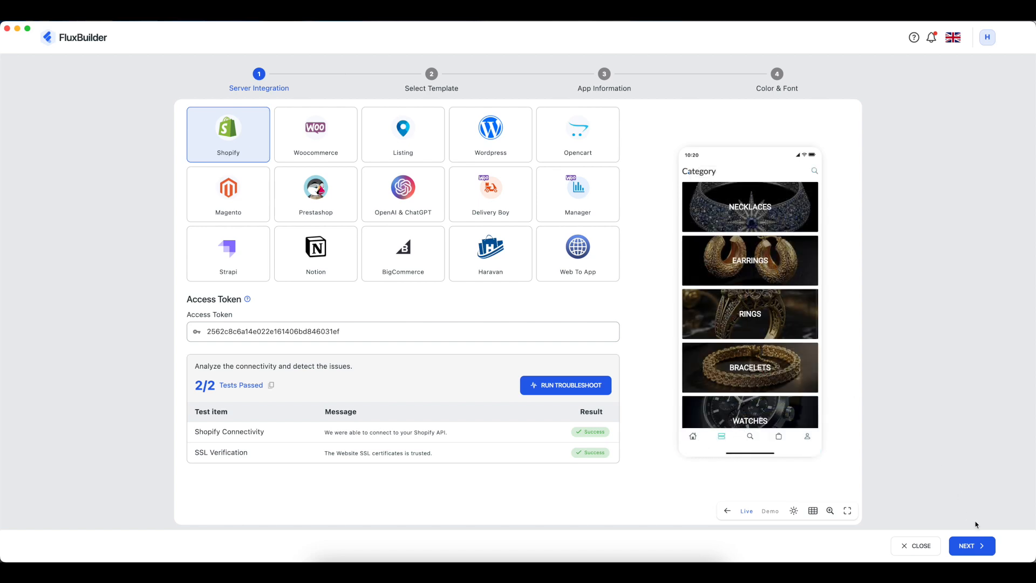
click(981, 547)
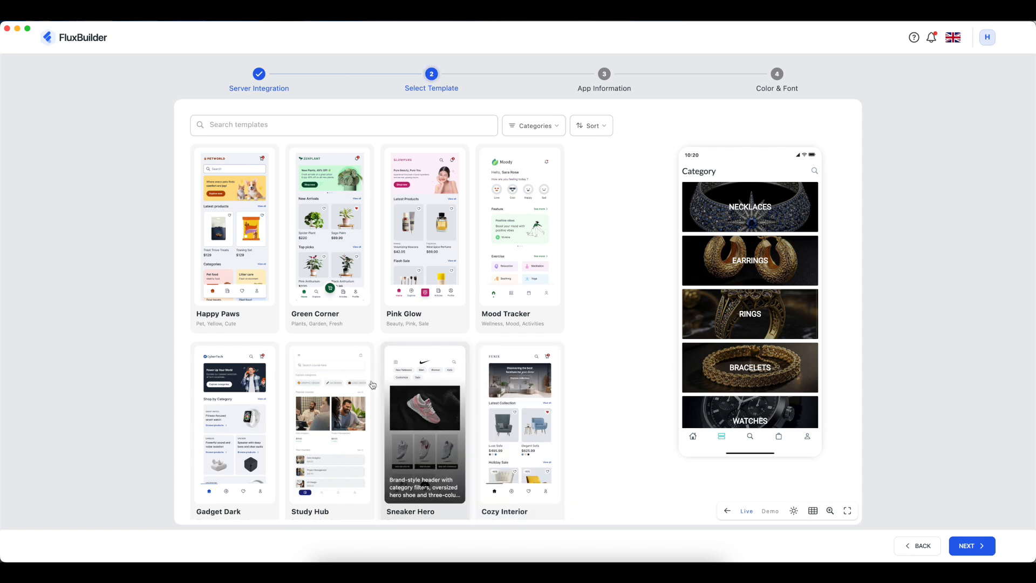
- After trying Square Tiles and Vivid Pop, choose the Classic Tabs template and continue
scroll(435, 363, down, 10)
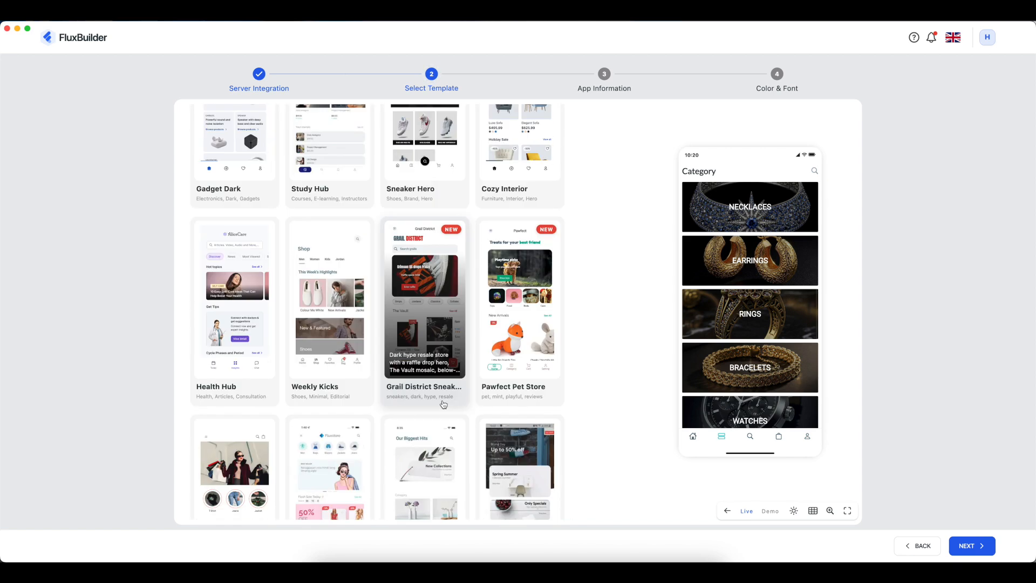
scroll(431, 388, down, 7)
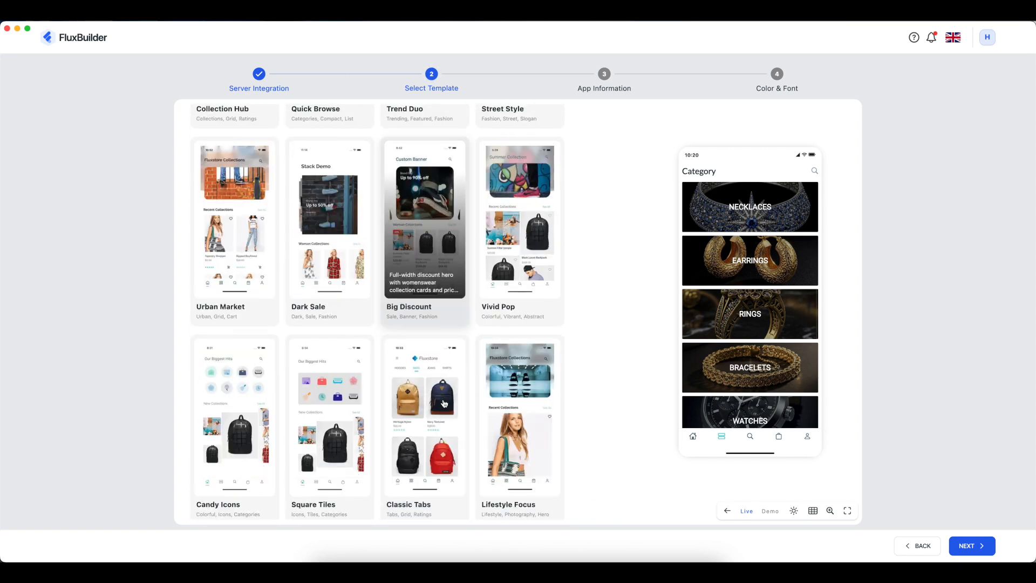
click(326, 409)
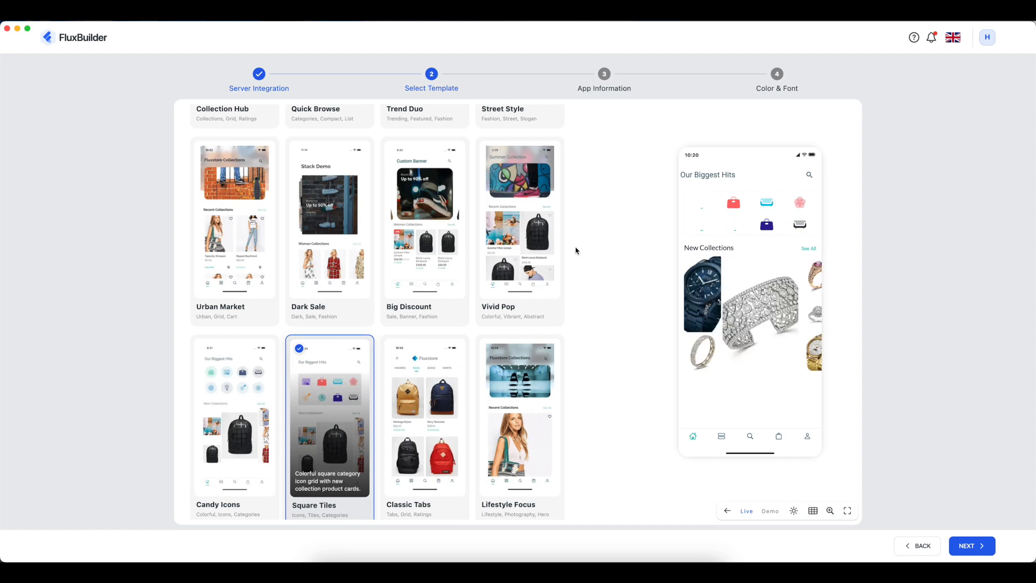
click(546, 234)
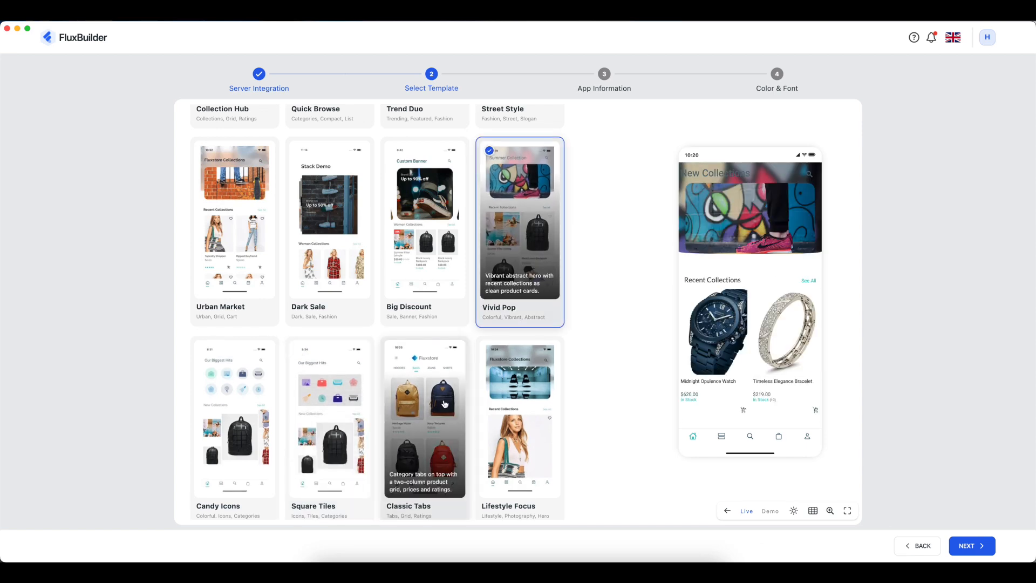
click(445, 403)
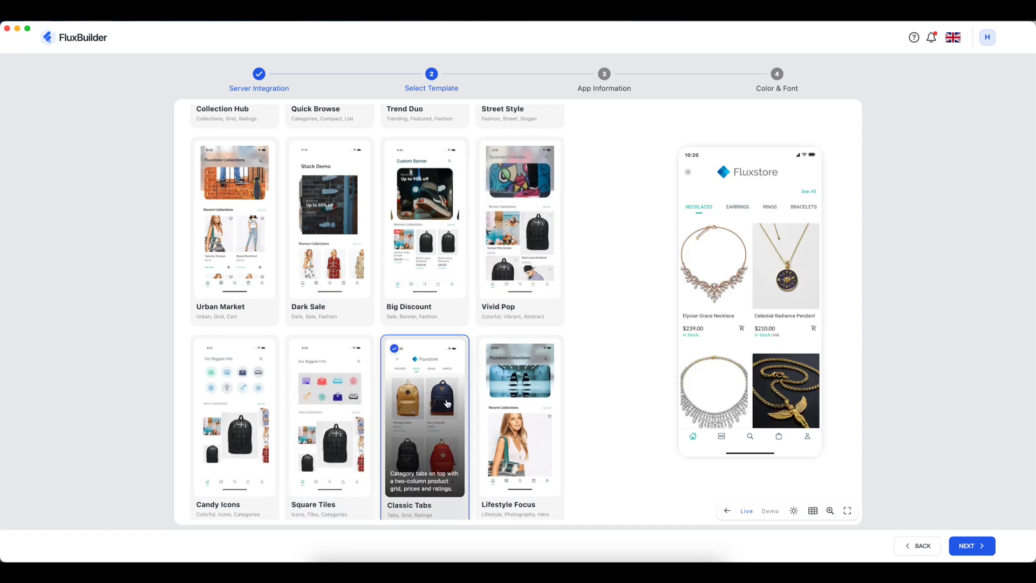
scroll(448, 403, up, 10)
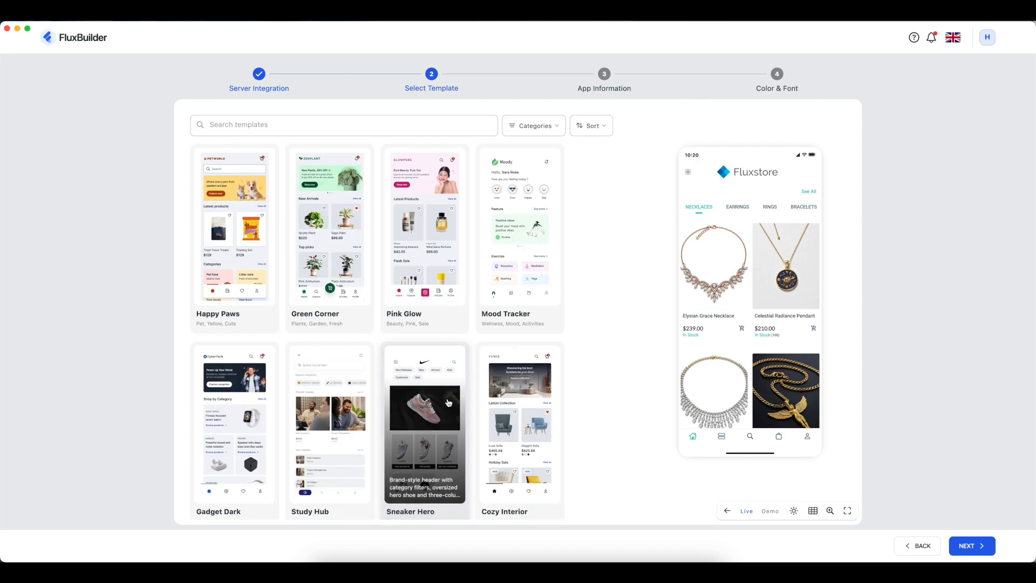
click(960, 548)
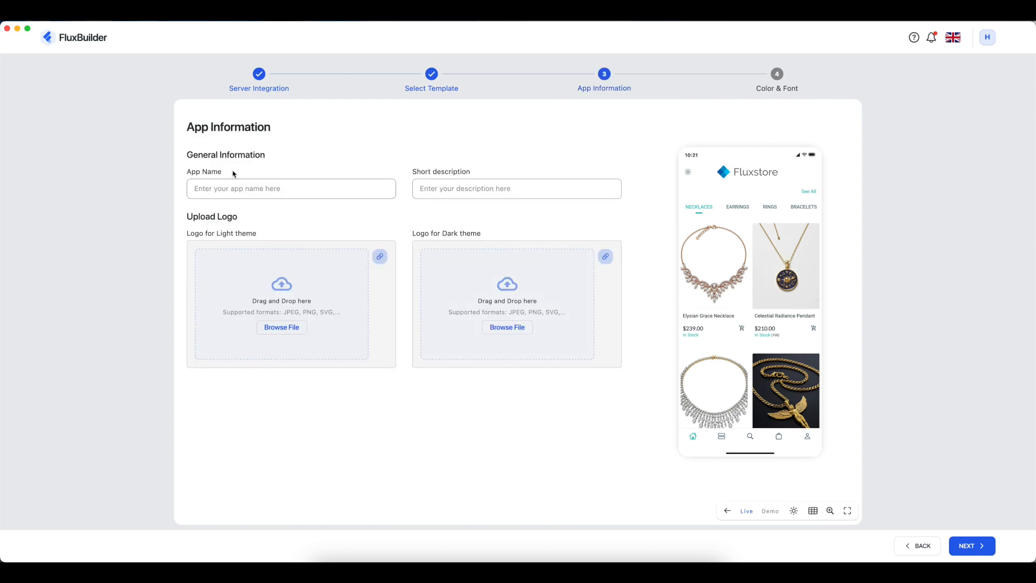
- Enter 'Noir & Blanc' as the App Name and continue to Color & Font
click(259, 188)
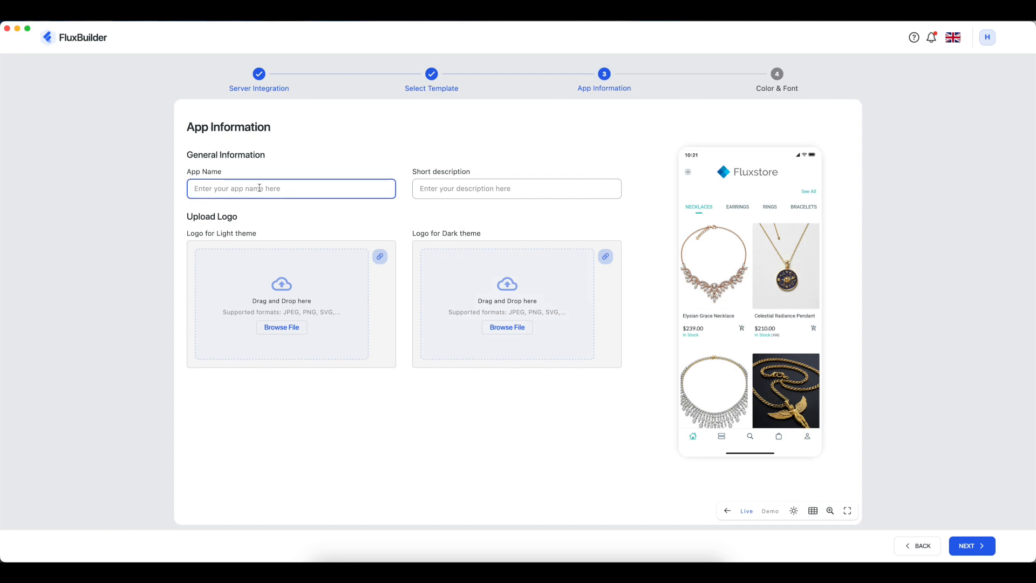
text(Noir & Blan)
click(963, 550)
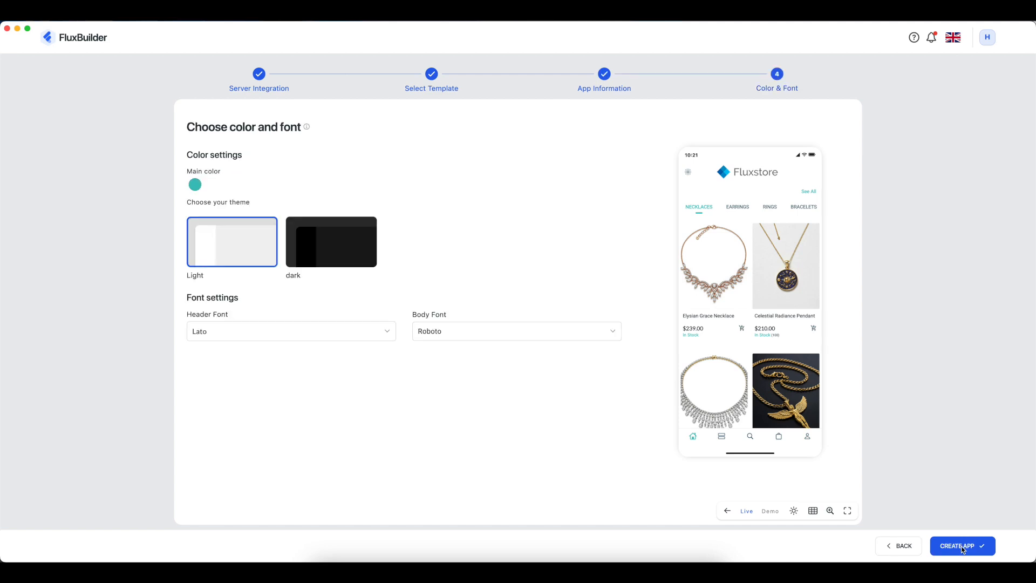
- Pick purple from the primary palette as the main colour, then create the app
click(194, 185)
click(465, 182)
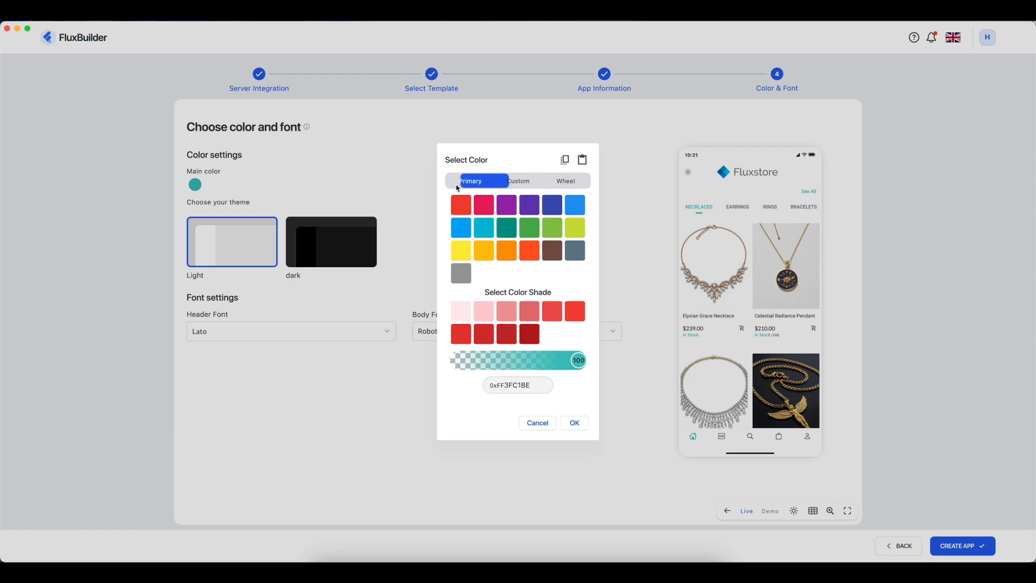
click(507, 207)
click(574, 422)
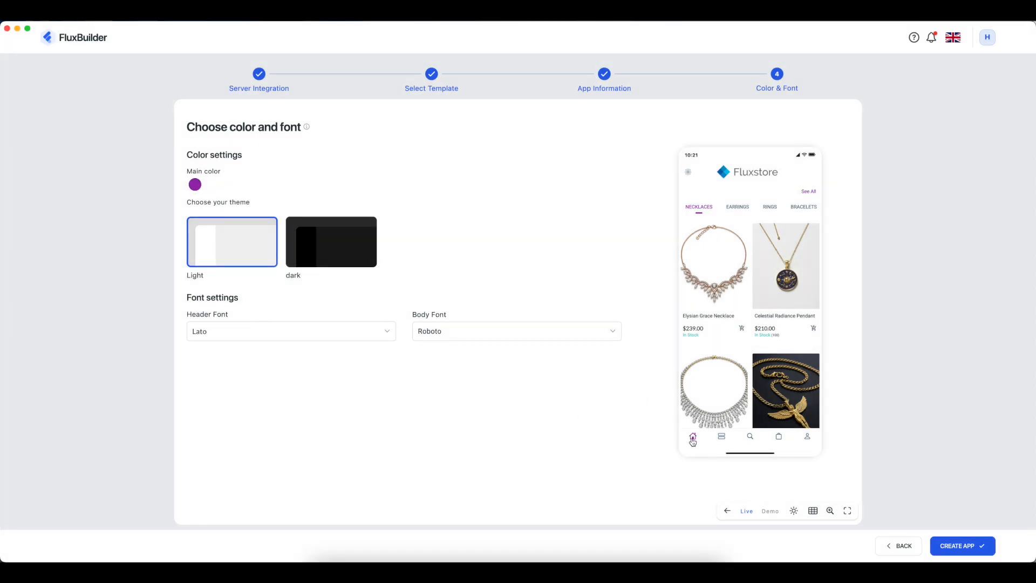
click(958, 547)
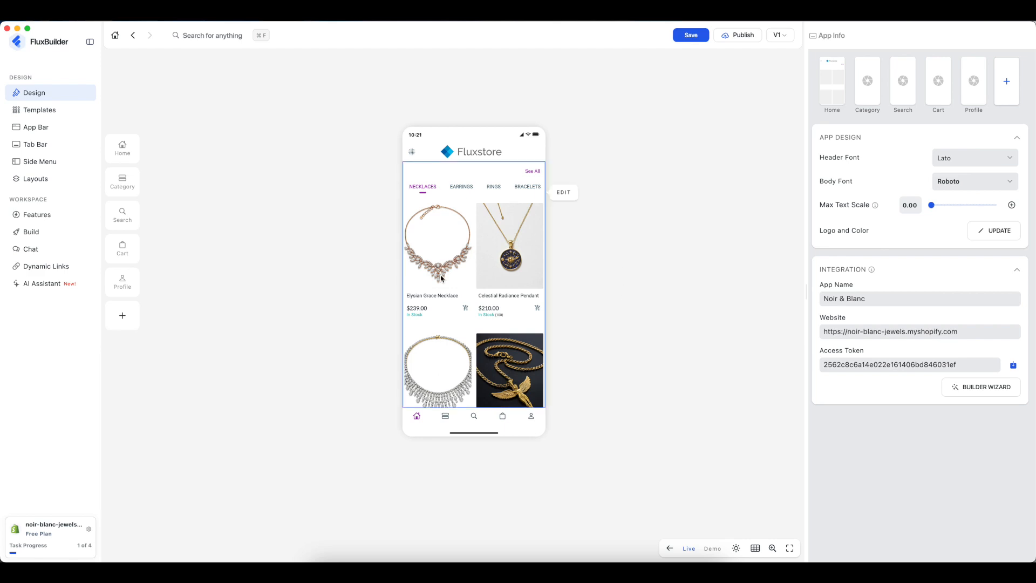
- Try ADLaM Display and Abhaya Libre, then settle on ABeeZee header and AR One Sans body fonts
scroll(465, 291, down, 3)
scroll(465, 291, up, 3)
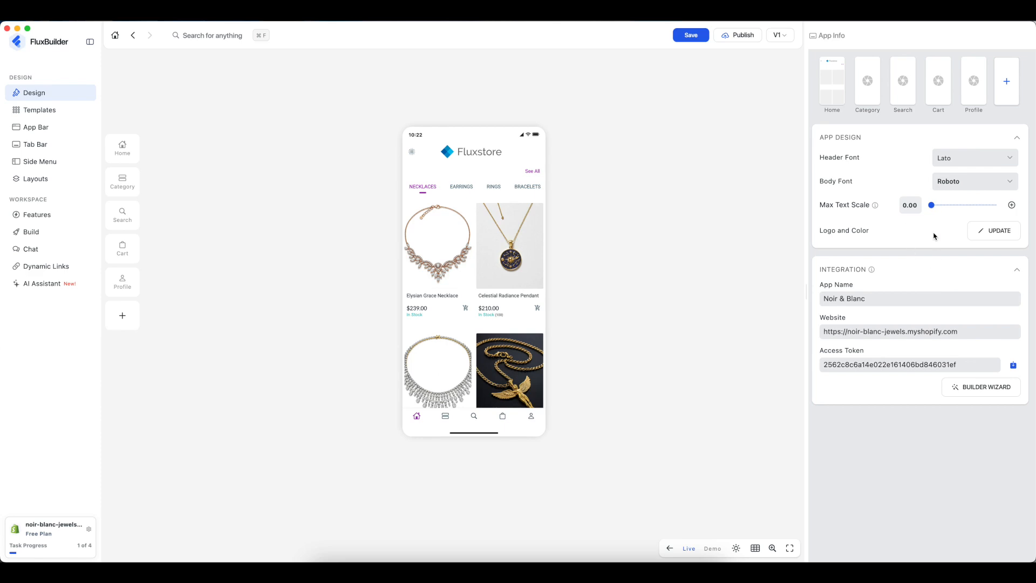
click(953, 162)
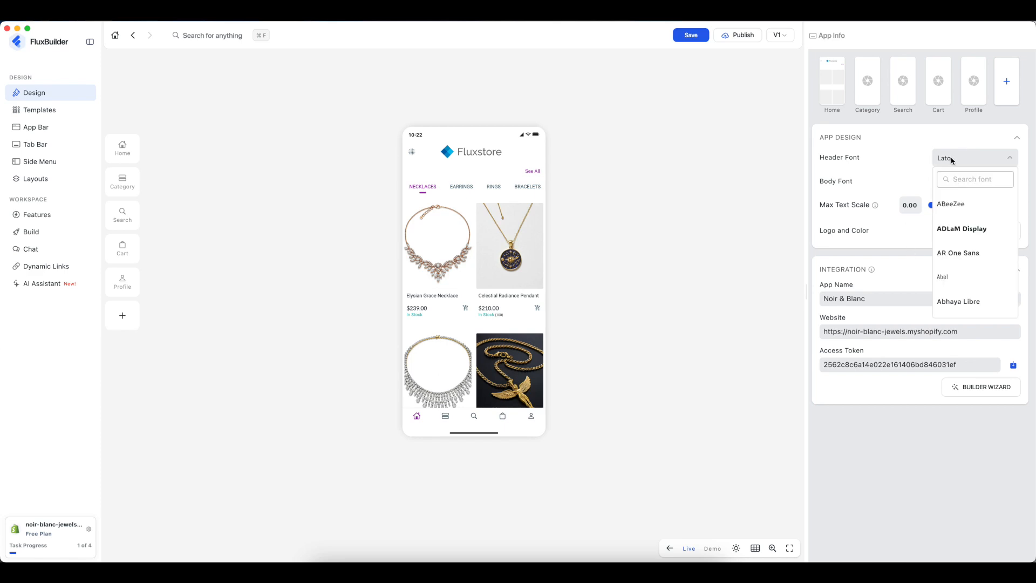
click(963, 233)
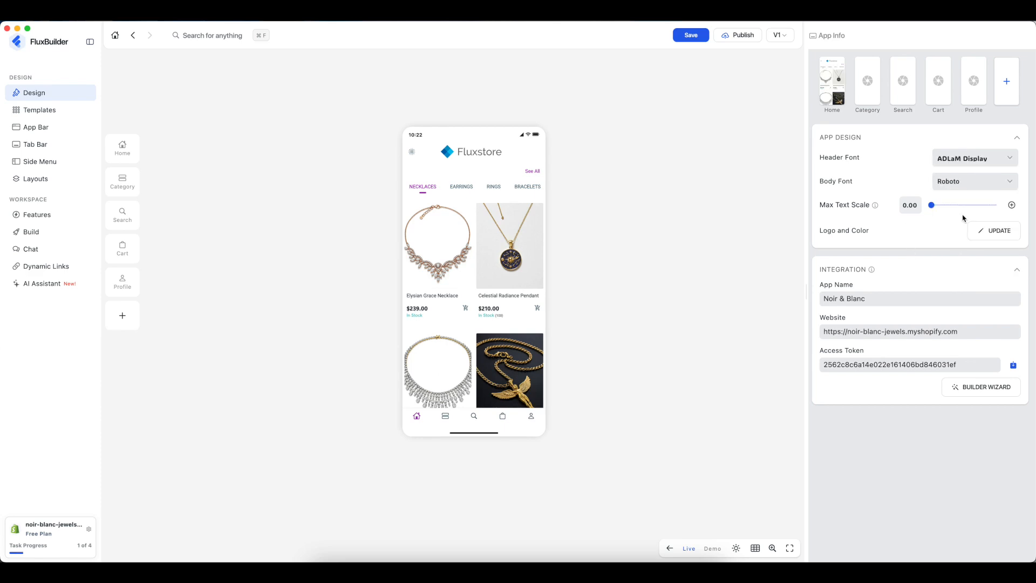
click(974, 184)
click(954, 325)
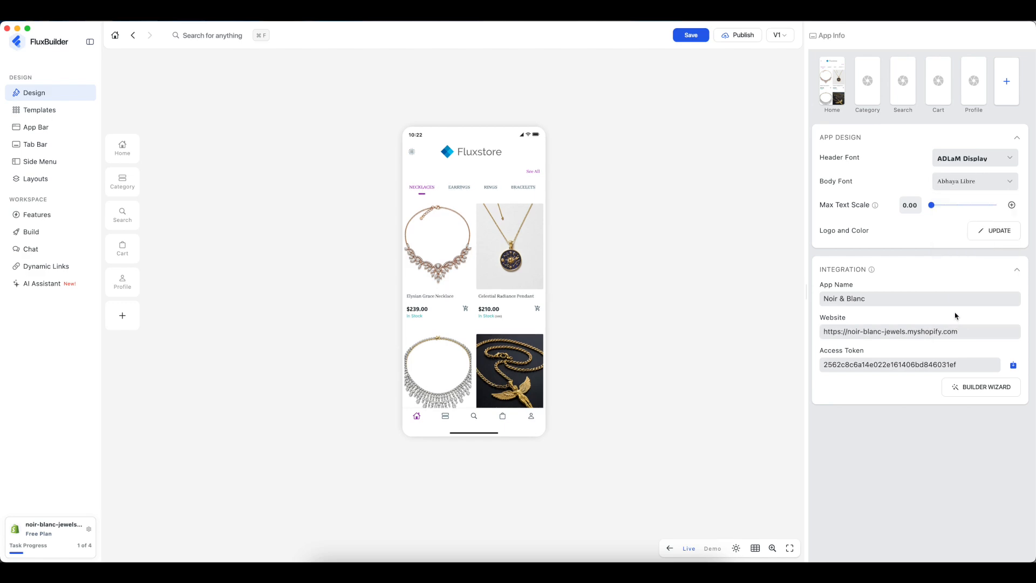
click(956, 159)
click(964, 203)
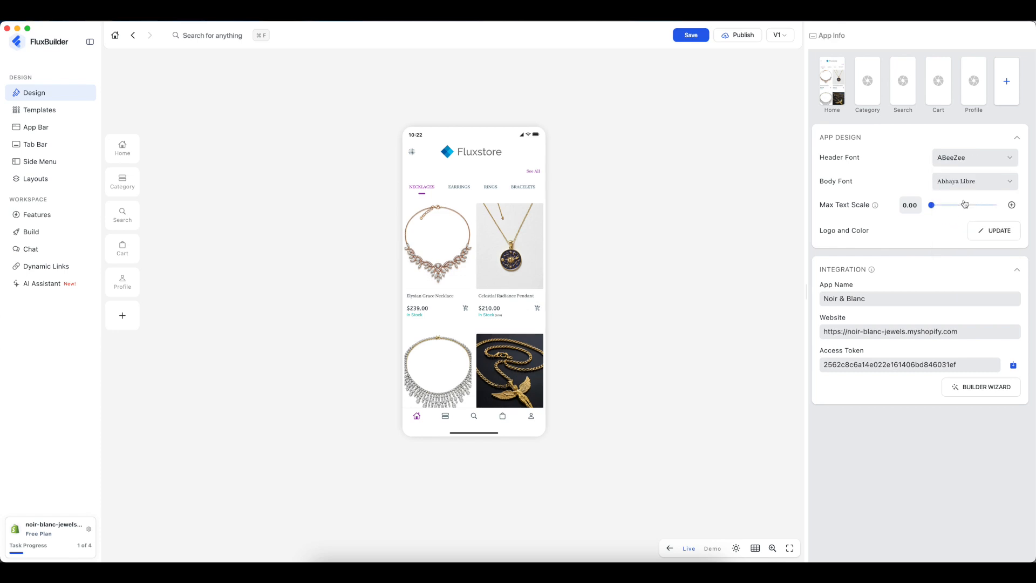
click(958, 182)
click(964, 276)
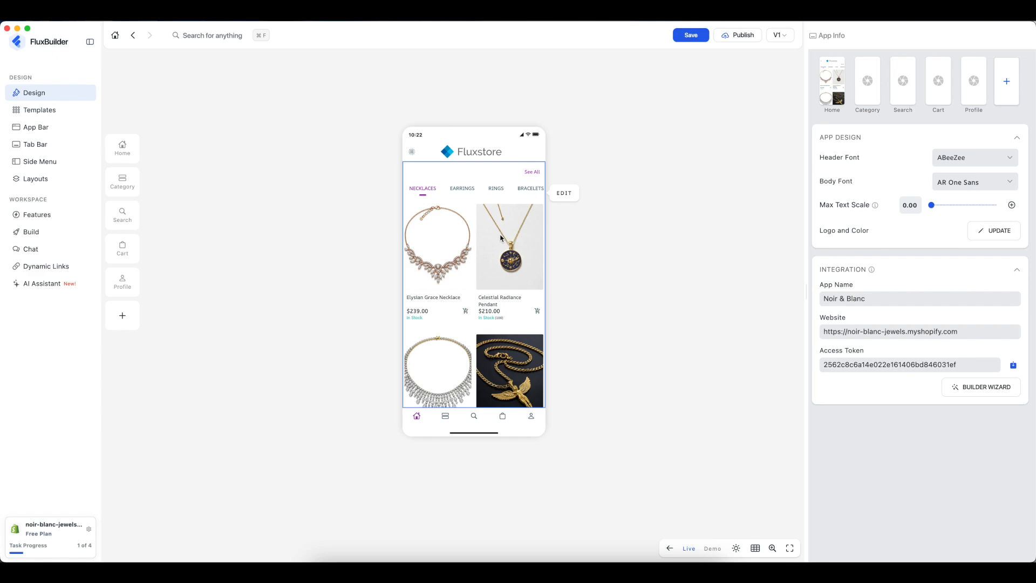
- Browse the template gallery, previewing Pink Trend, Jewel Box and Purple Charm
click(122, 150)
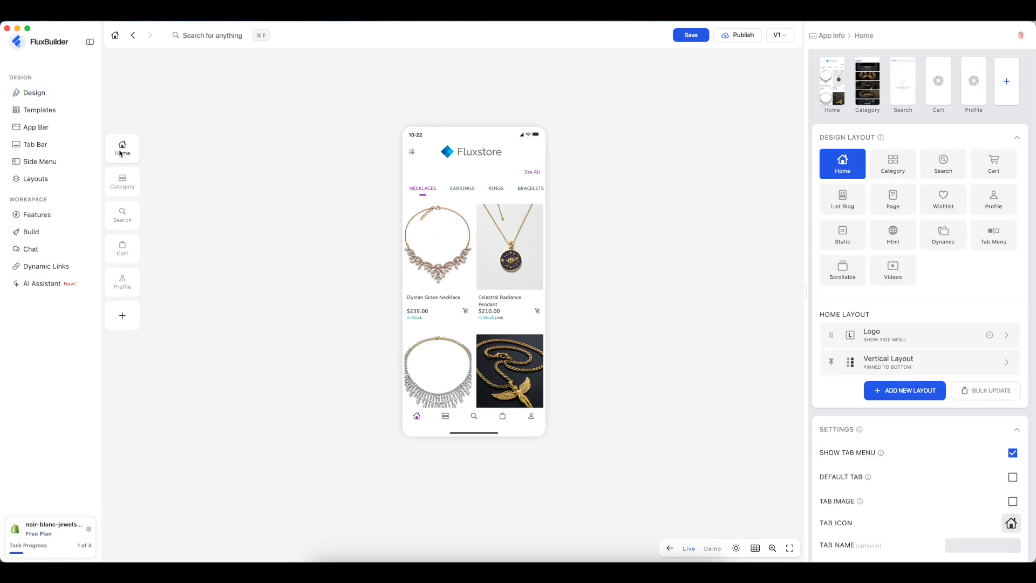
click(36, 111)
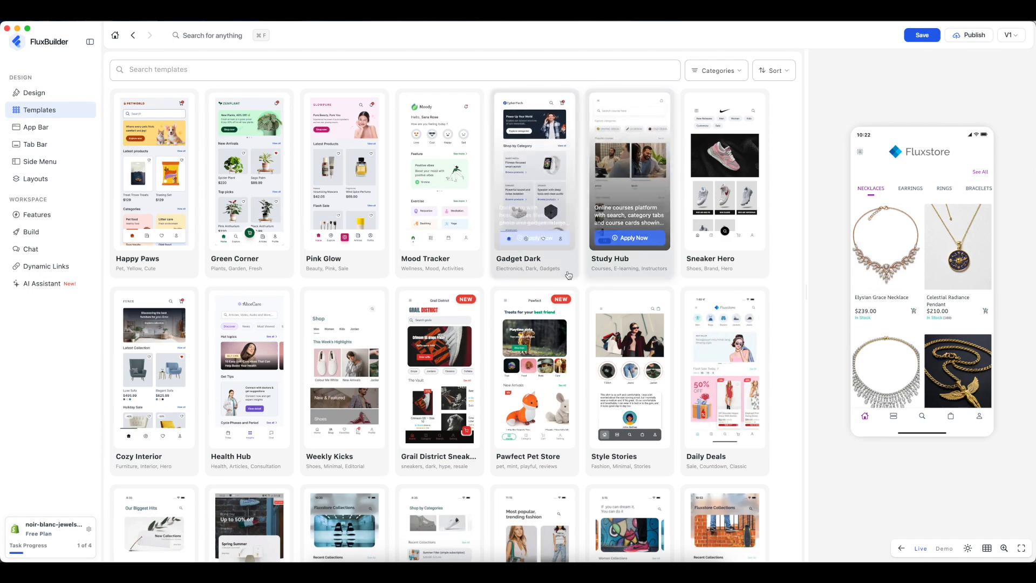
scroll(594, 330, down, 10)
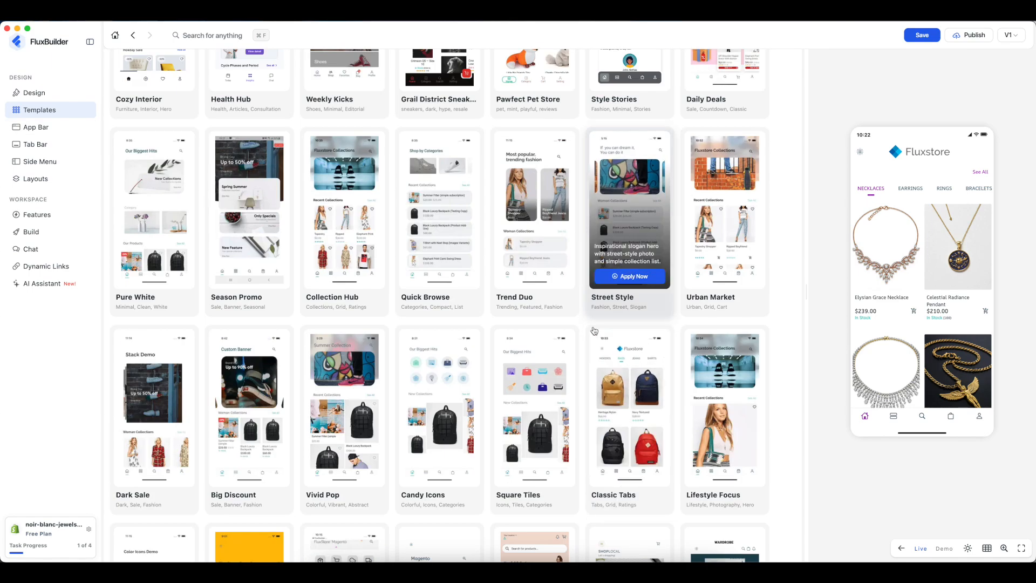
scroll(595, 323, down, 3)
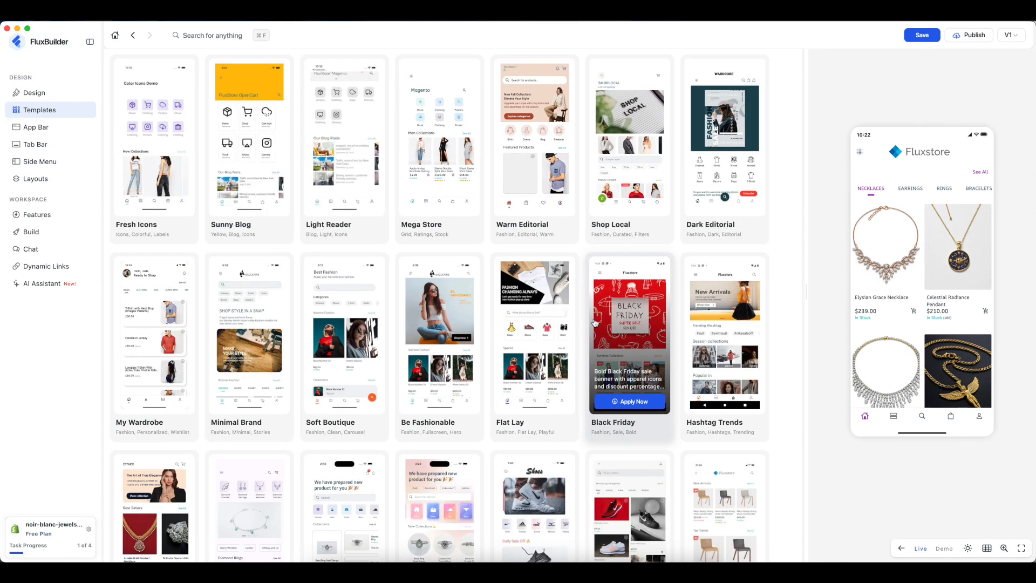
scroll(595, 323, down, 3)
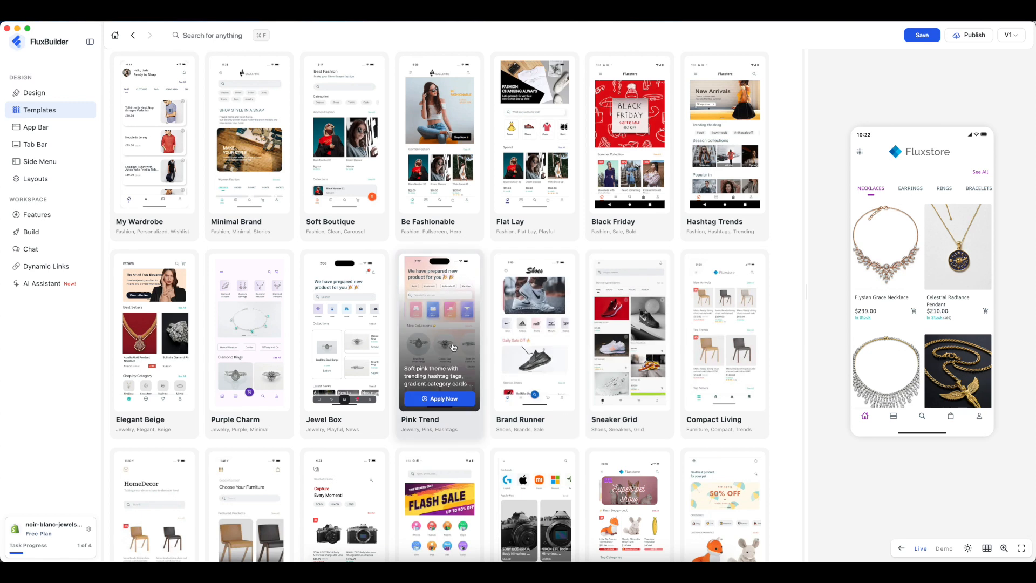
click(453, 347)
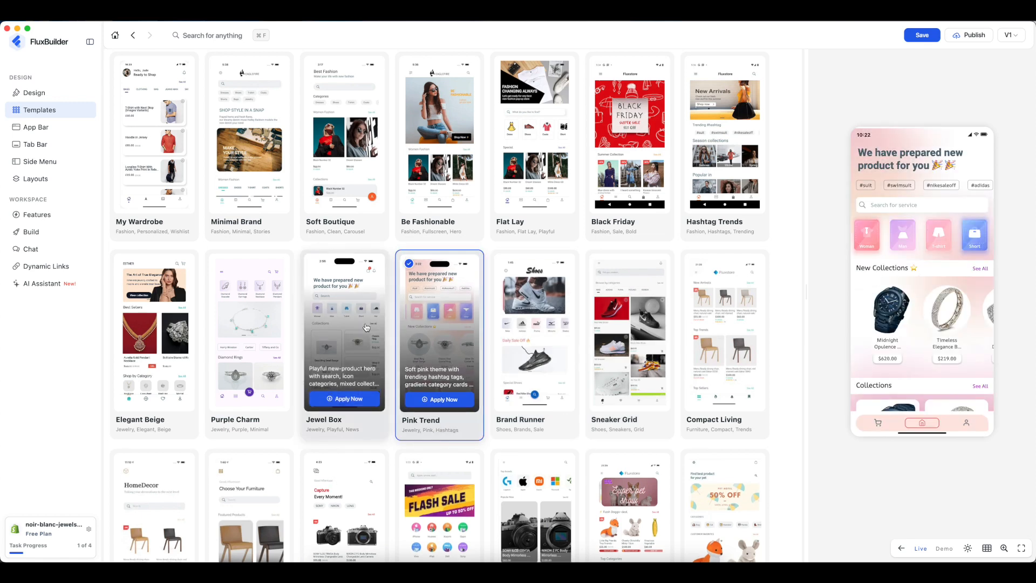
click(366, 327)
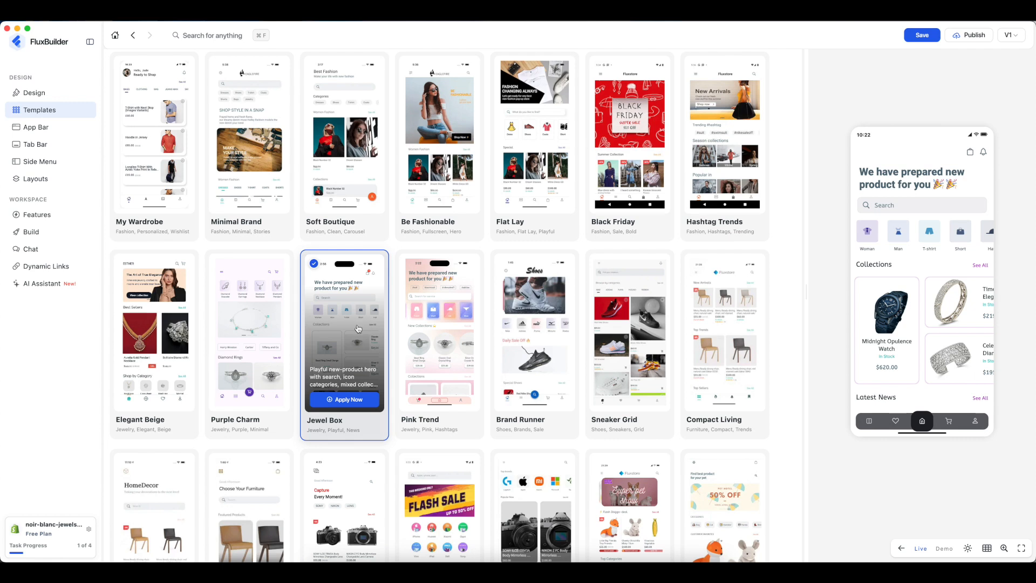
click(232, 323)
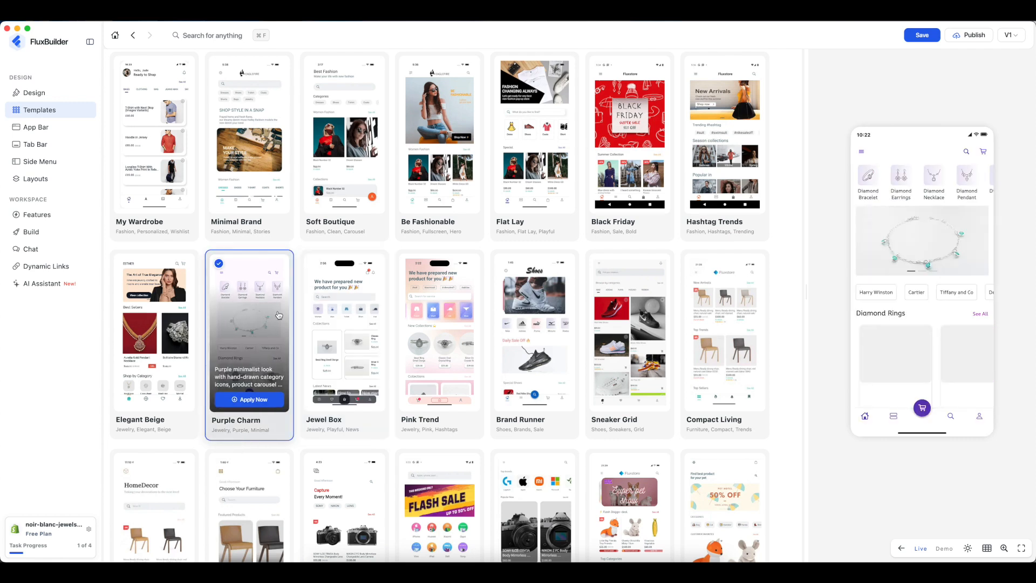
click(360, 325)
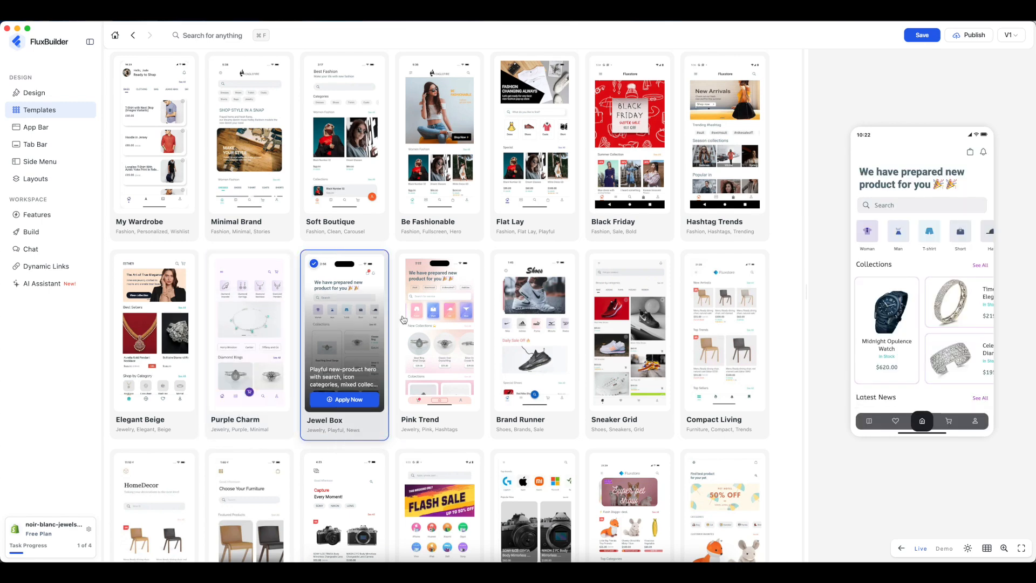
- Apply the Jewel Box template, confirm replacing the design, and show the Home screen
click(345, 398)
click(606, 316)
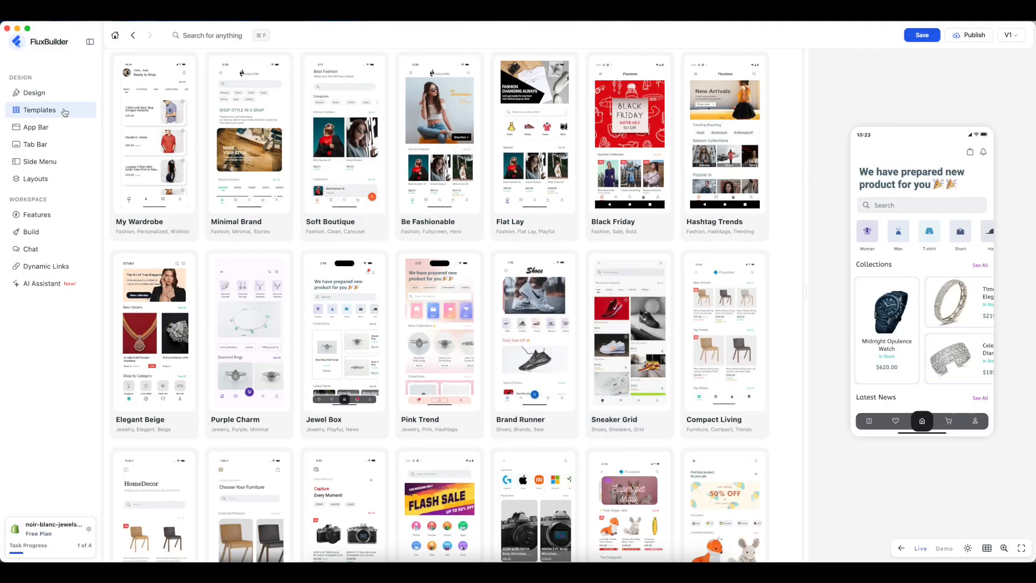
click(49, 97)
click(475, 421)
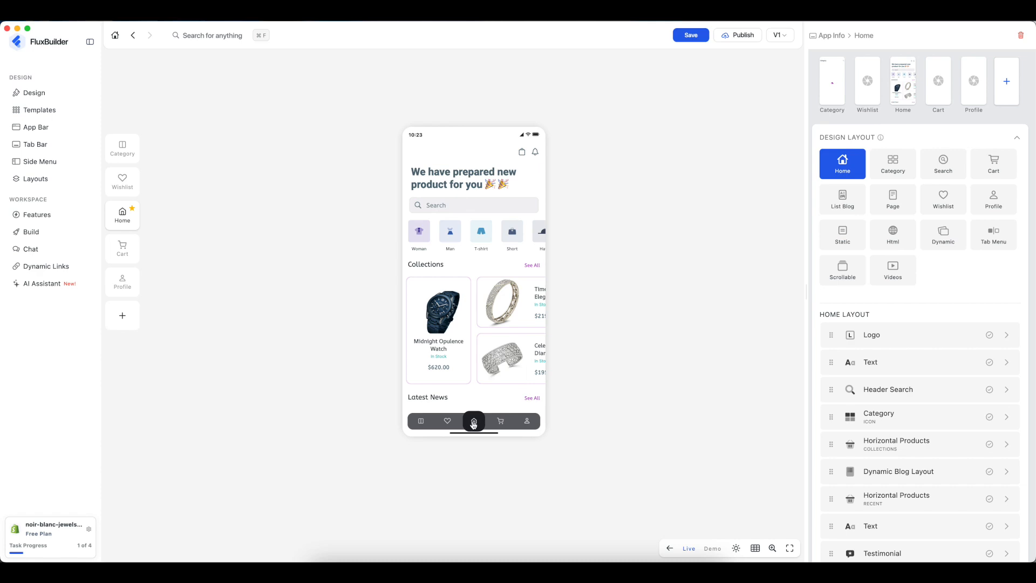
- Preview the Category, Wishlist, Cart and Profile tabs, ending on Wishlist
click(422, 423)
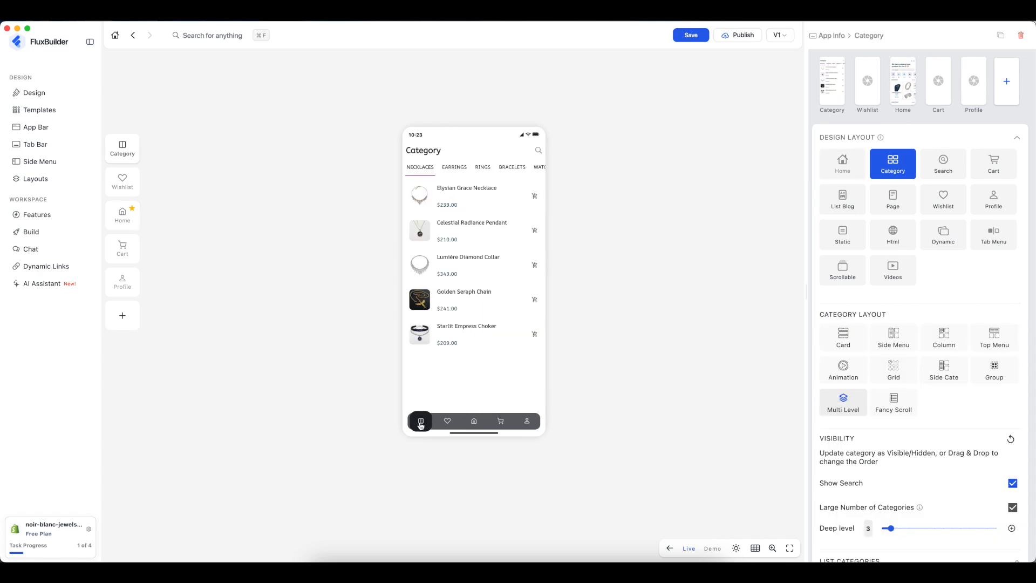
click(447, 423)
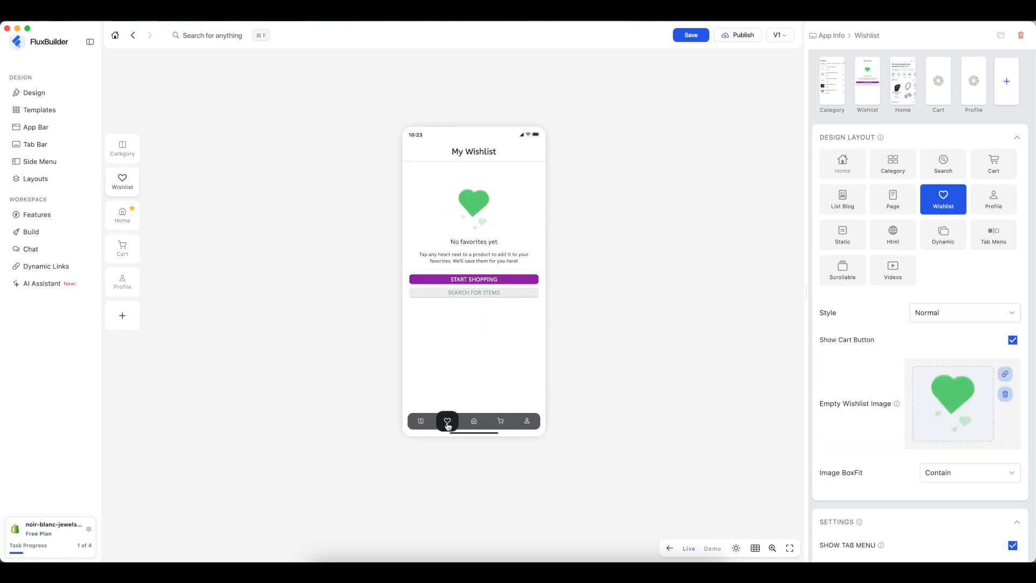
click(500, 422)
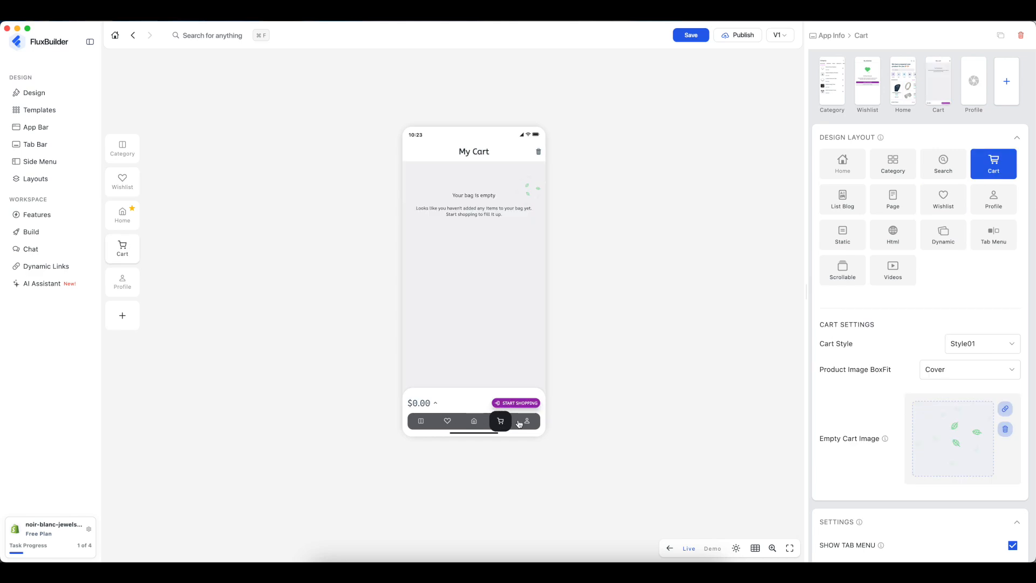
click(528, 423)
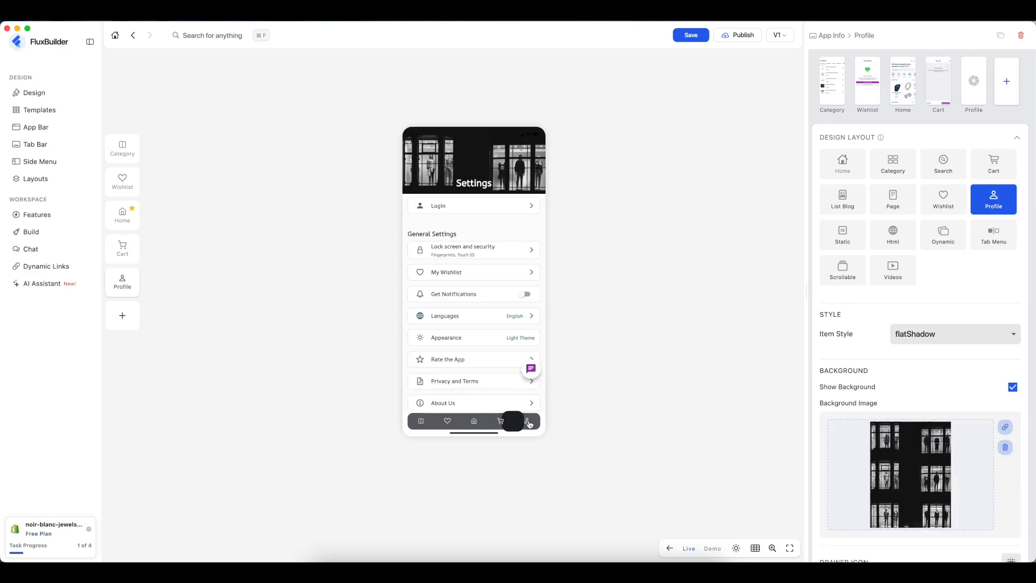
click(447, 421)
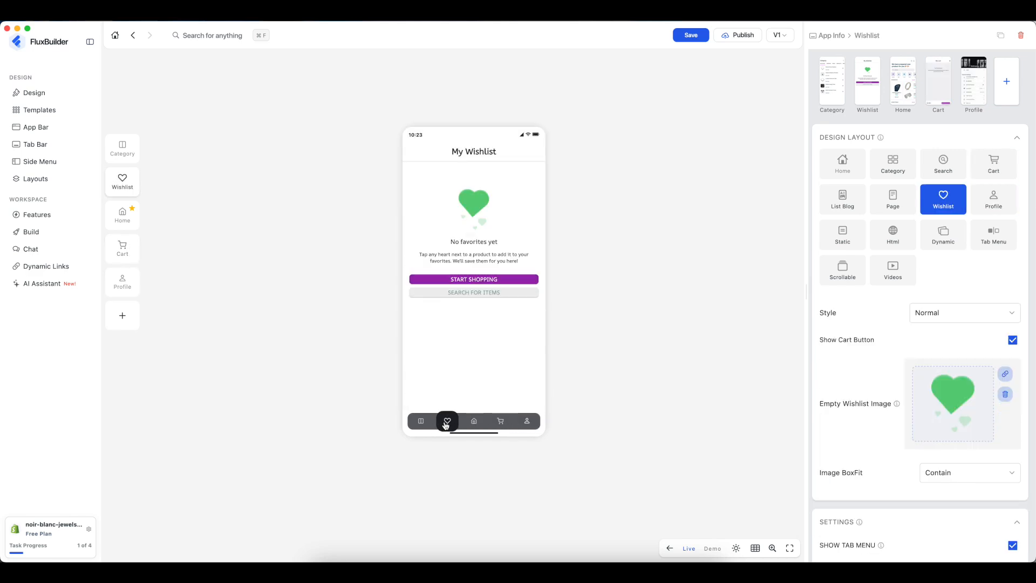
- Switch the Wishlist tab to the List Blog layout and uncheck TAB IMAGE to use an icon
click(841, 196)
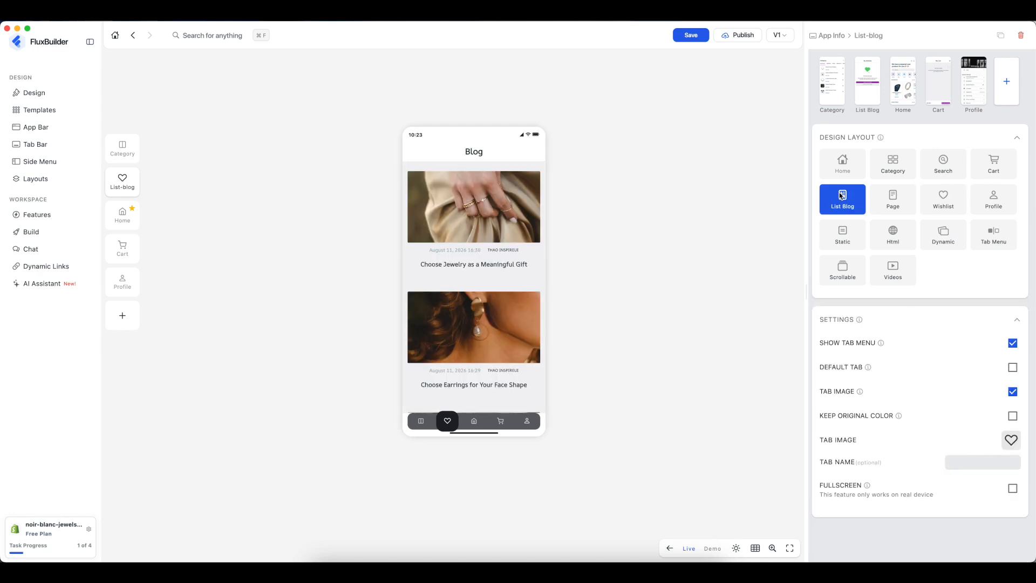
scroll(456, 299, down, 3)
scroll(456, 300, up, 3)
click(1012, 392)
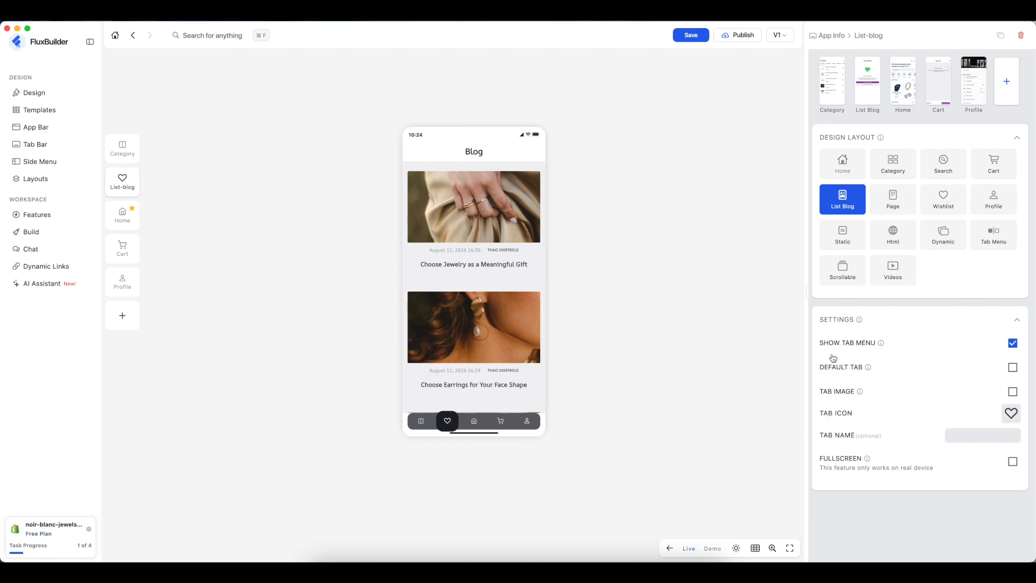
click(1011, 413)
- Search the icon picker for 'book' and set the open book icon on the blog tab
scroll(507, 312, down, 10)
click(480, 233)
text(book)
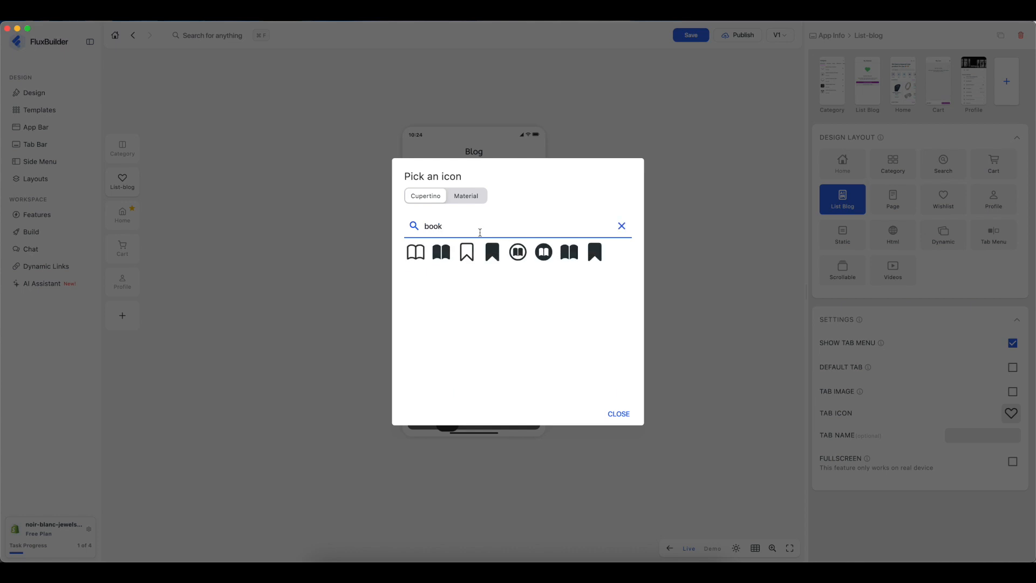
click(415, 253)
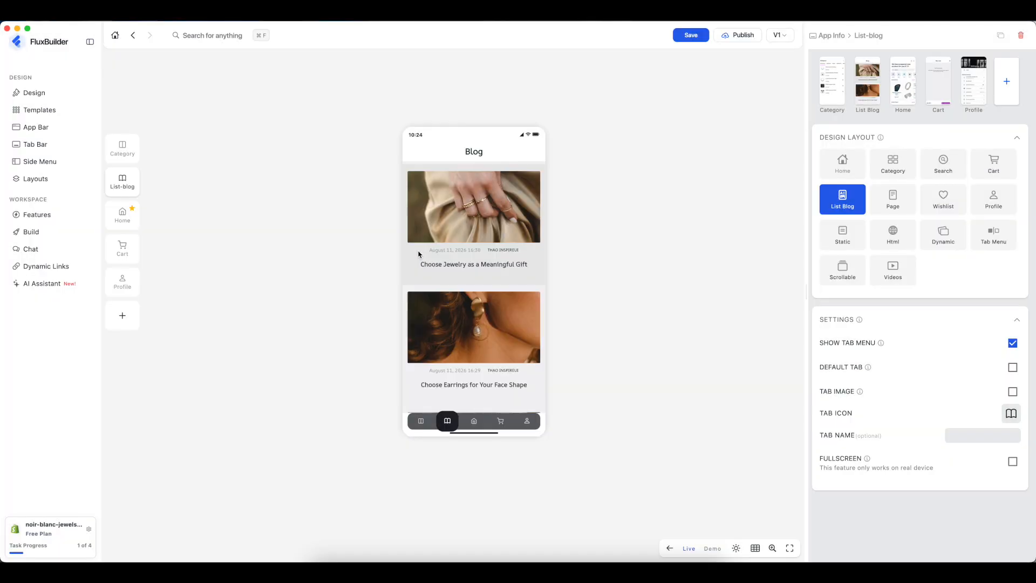
click(451, 422)
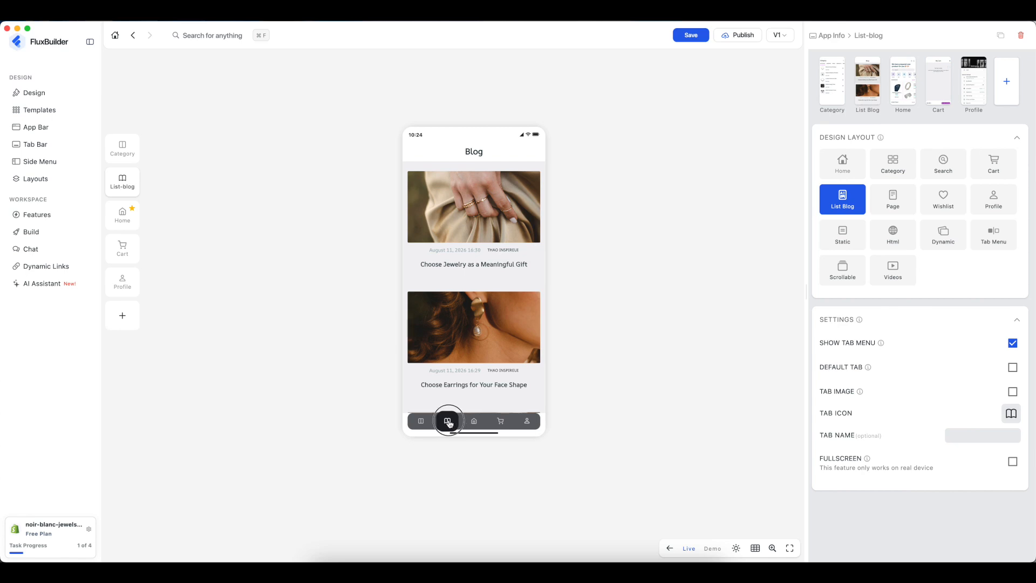
- Move List-blog below Profile and Home to the top of the tab list
click(123, 186)
click(119, 273)
drag(120, 186, 120, 290)
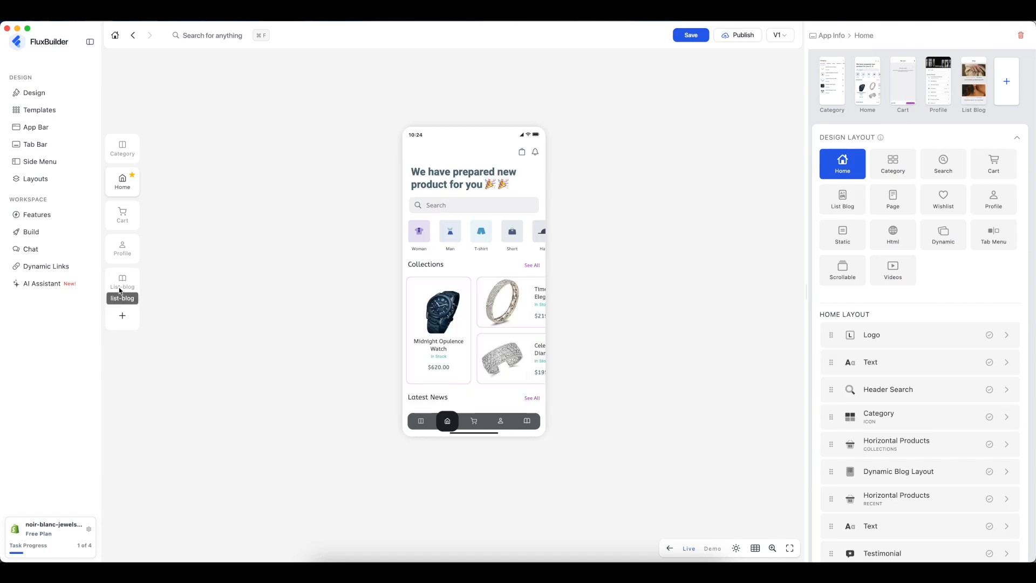
drag(123, 178, 125, 148)
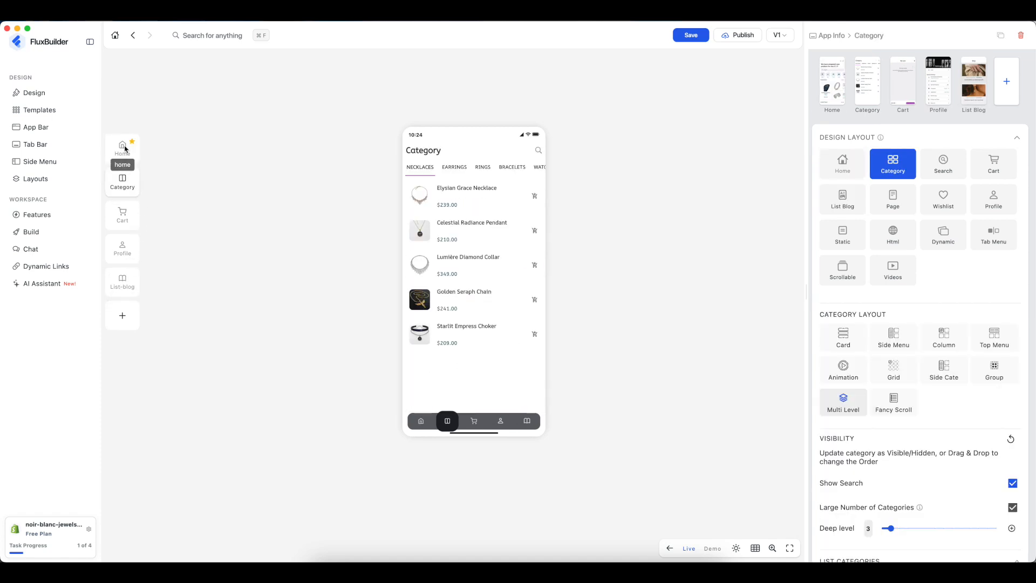
- Check the Home, Category, Cart, Profile and List-blog tabs in the preview
click(421, 421)
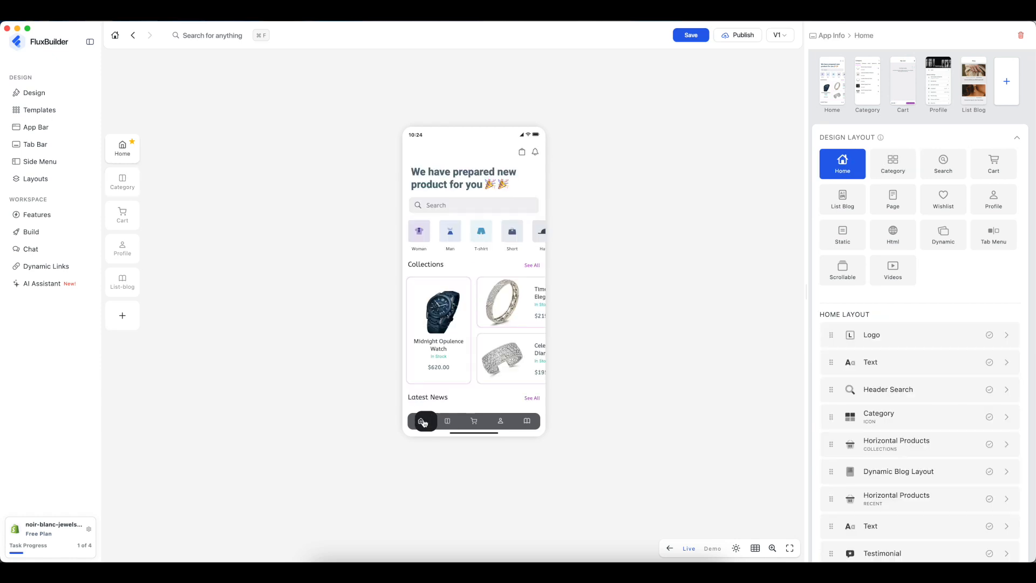
click(447, 421)
click(474, 421)
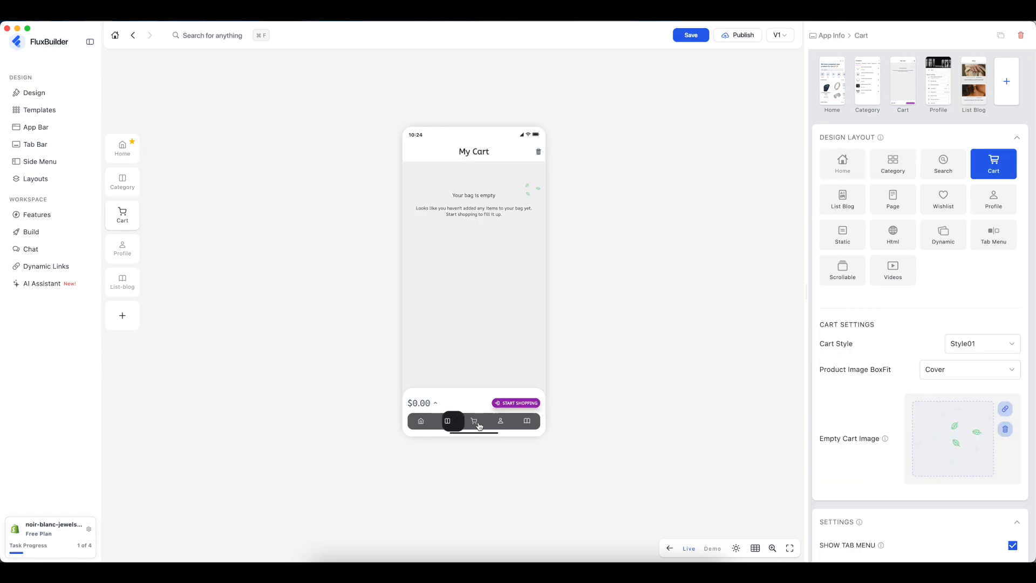
click(499, 421)
click(526, 422)
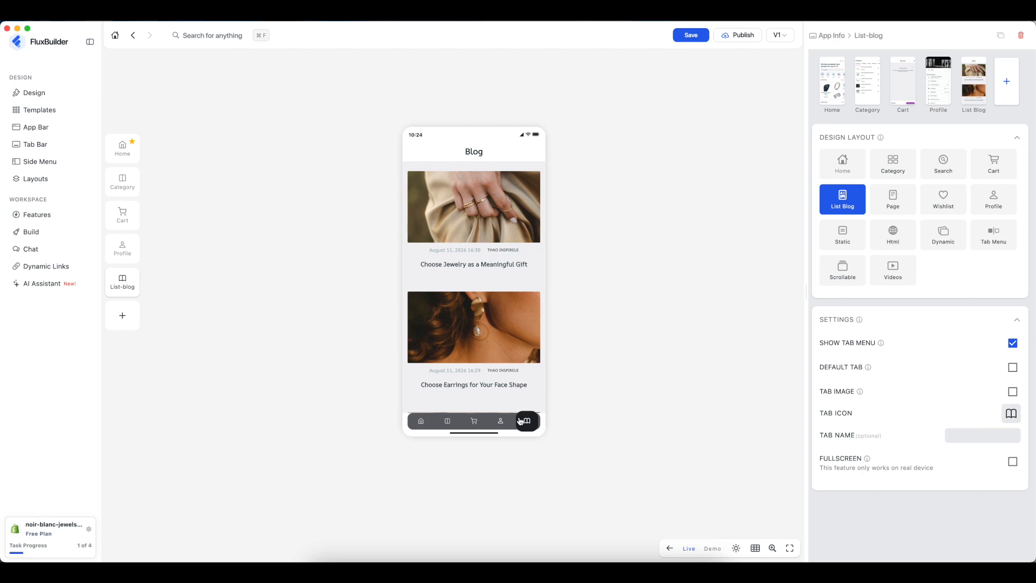
- Add a sixth tab, try Dynamic and Wishlist layouts, then remove it and confirm DELETE
click(123, 316)
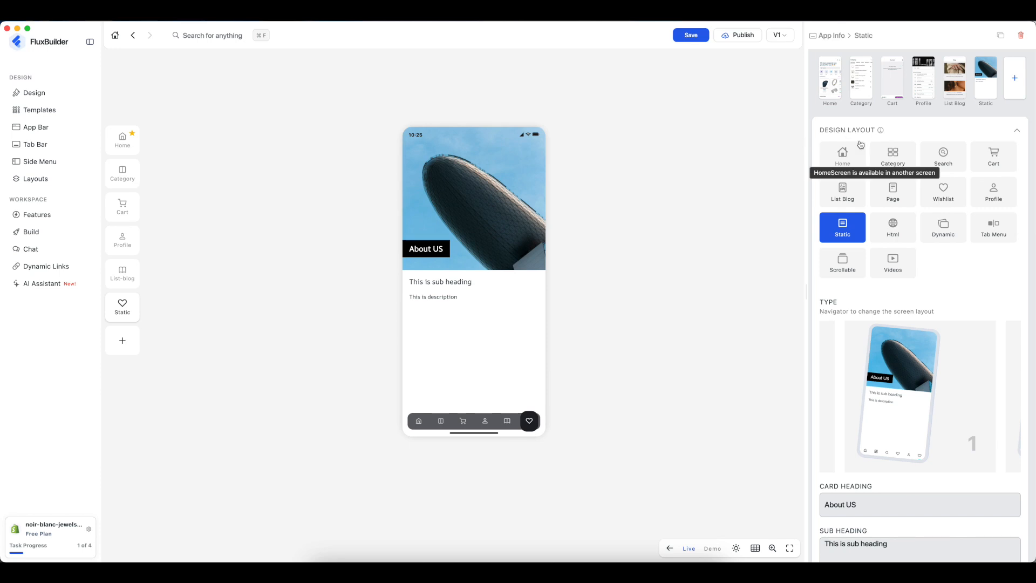
click(944, 226)
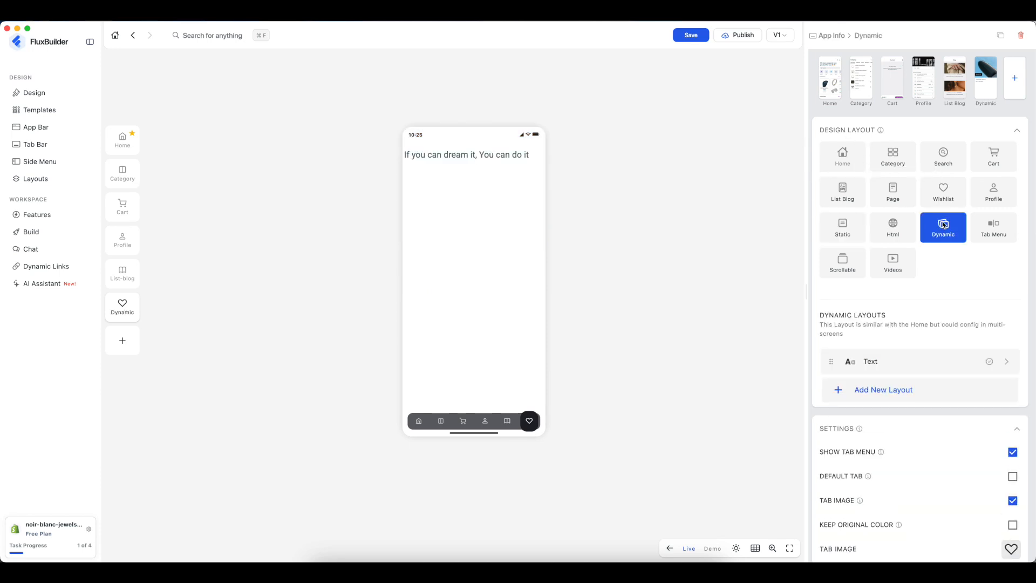
click(945, 195)
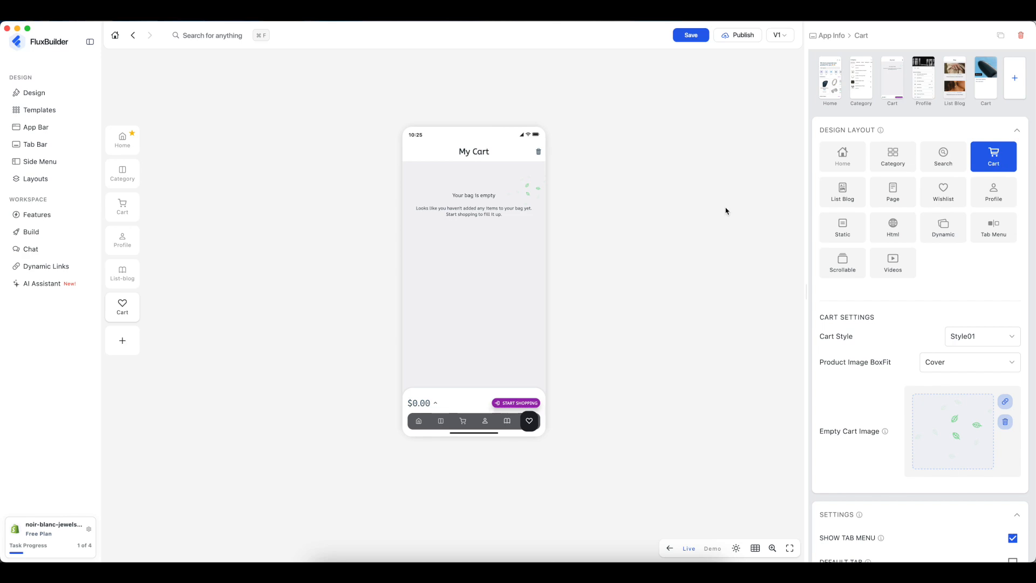
click(1023, 38)
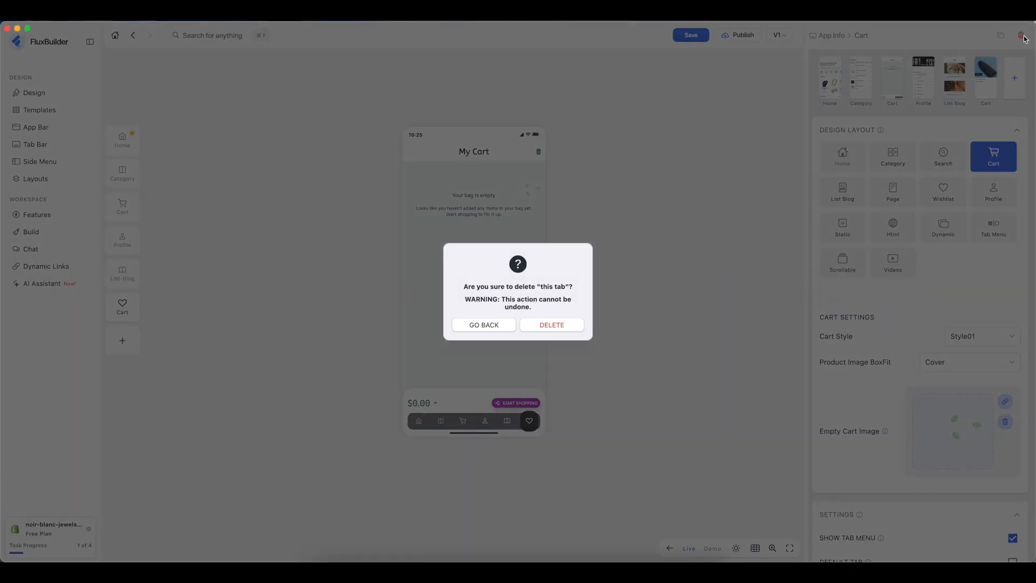
click(564, 329)
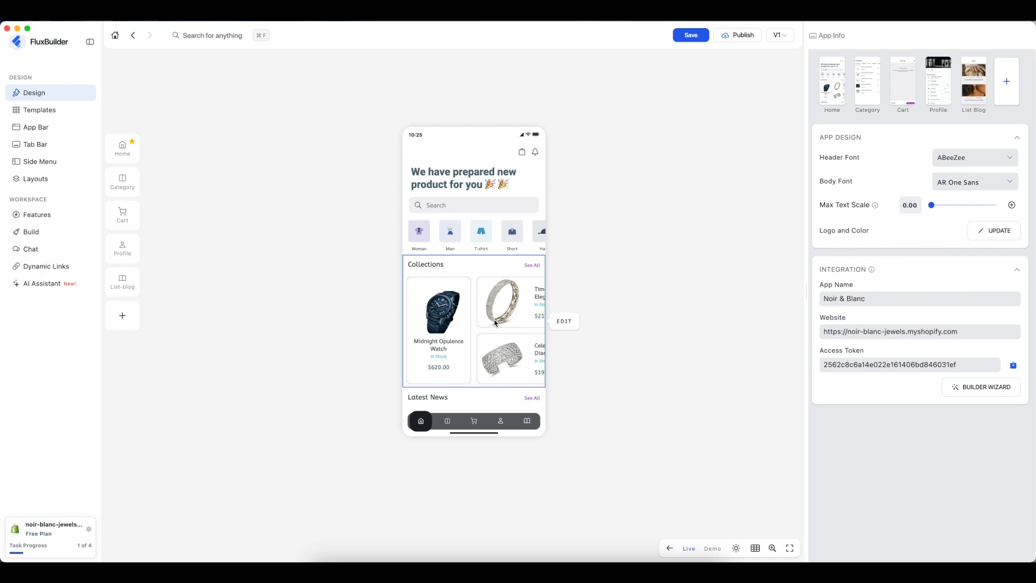
- In the Home layout, select and then deselect the Logo, Text and Header Search blocks
click(121, 149)
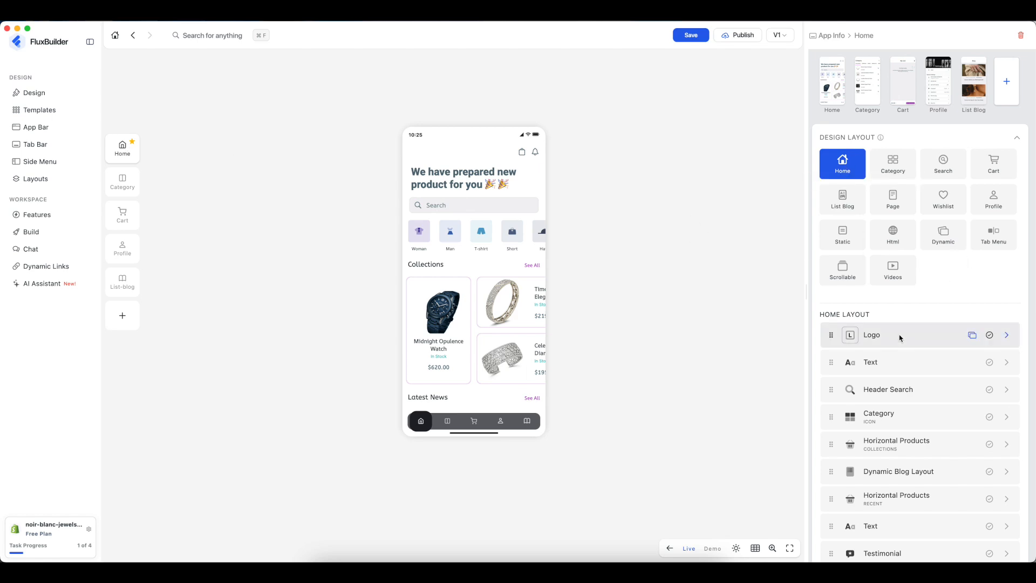
scroll(901, 335, down, 4)
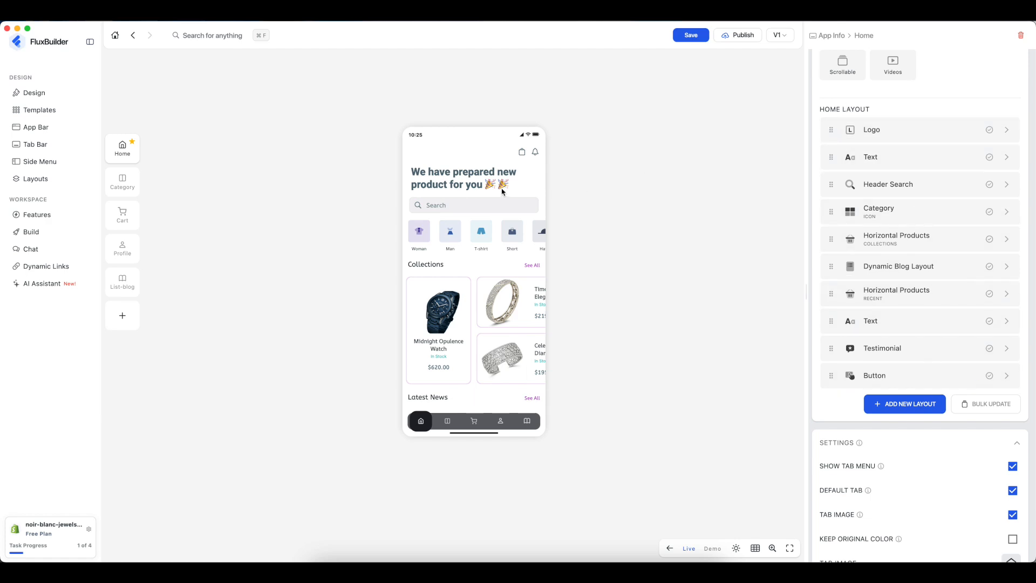
click(851, 130)
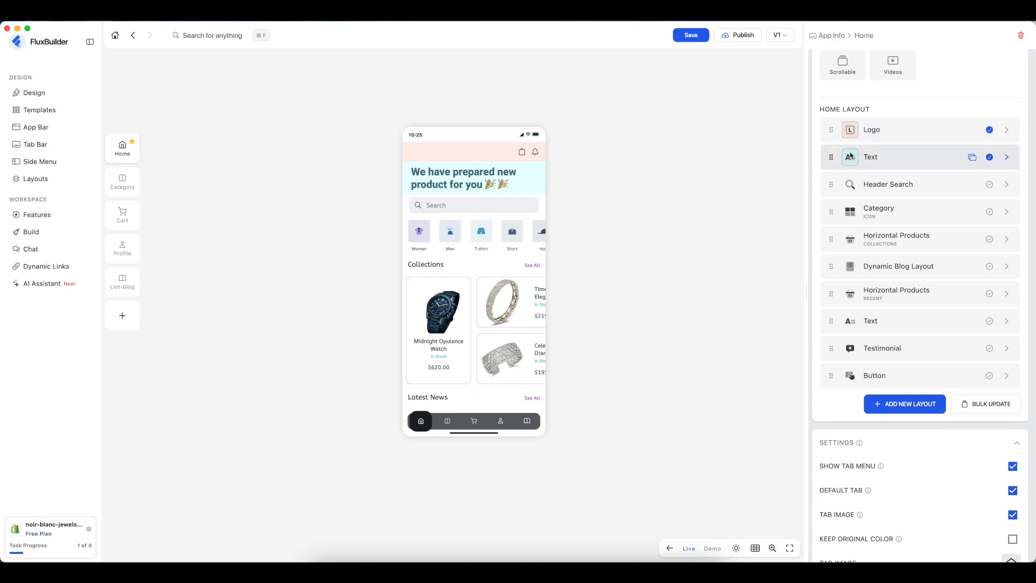
click(850, 183)
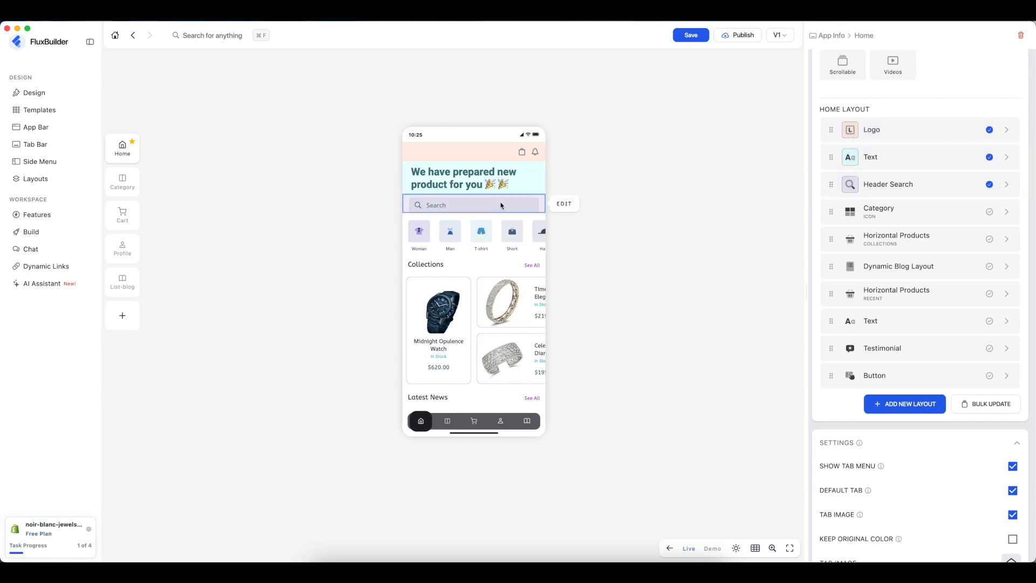
click(849, 184)
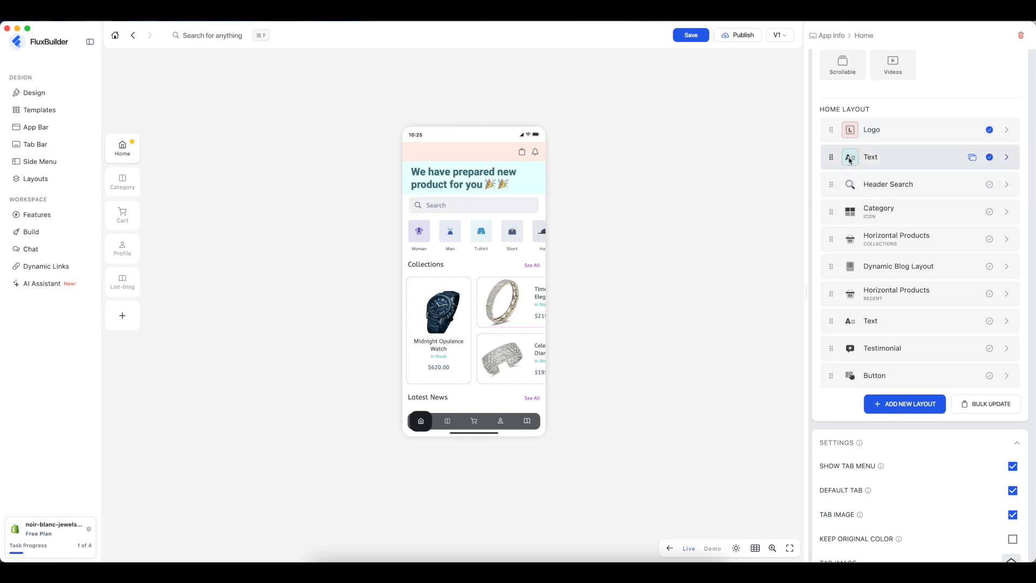
click(849, 160)
click(849, 130)
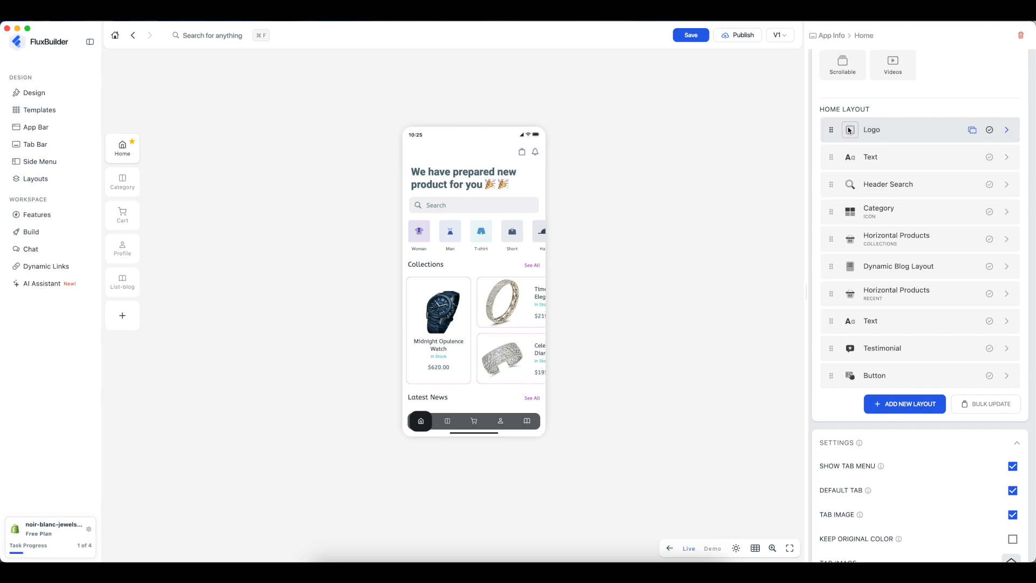
- Give Header Search font size 16.8, opacity 0.7 and height 43
click(1009, 184)
click(945, 109)
click(919, 108)
drag(937, 159, 961, 159)
click(930, 217)
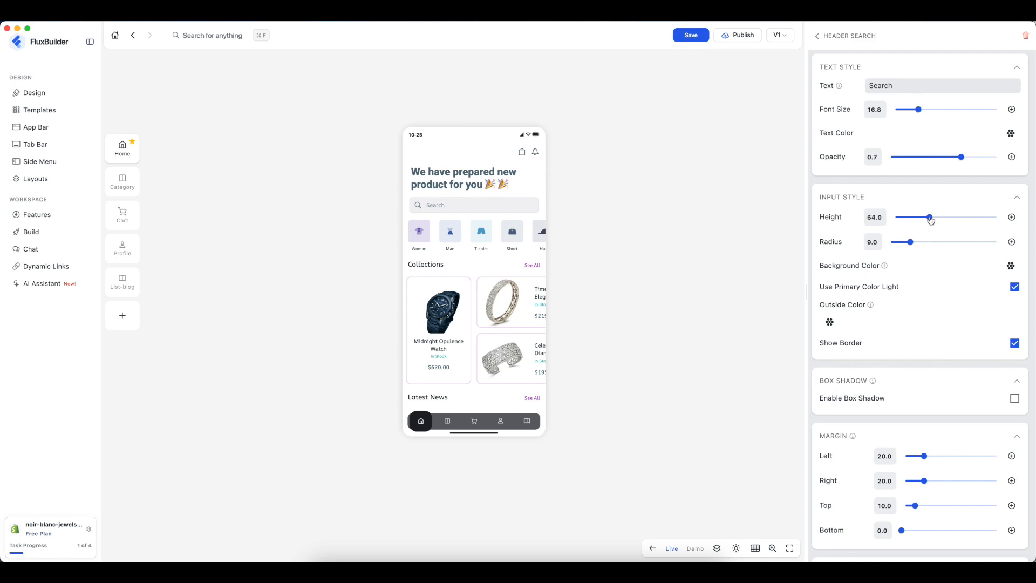
click(914, 217)
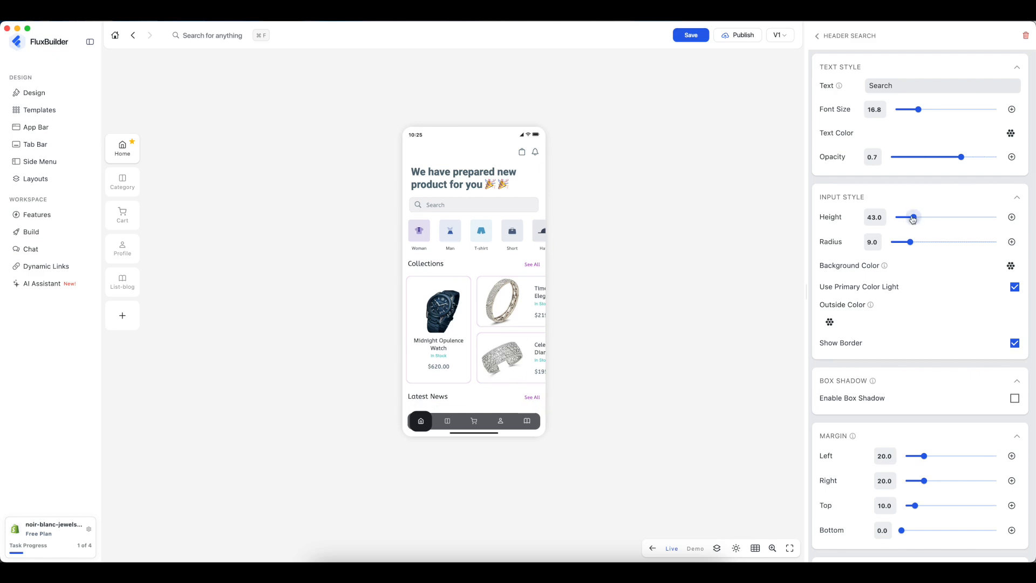
click(818, 38)
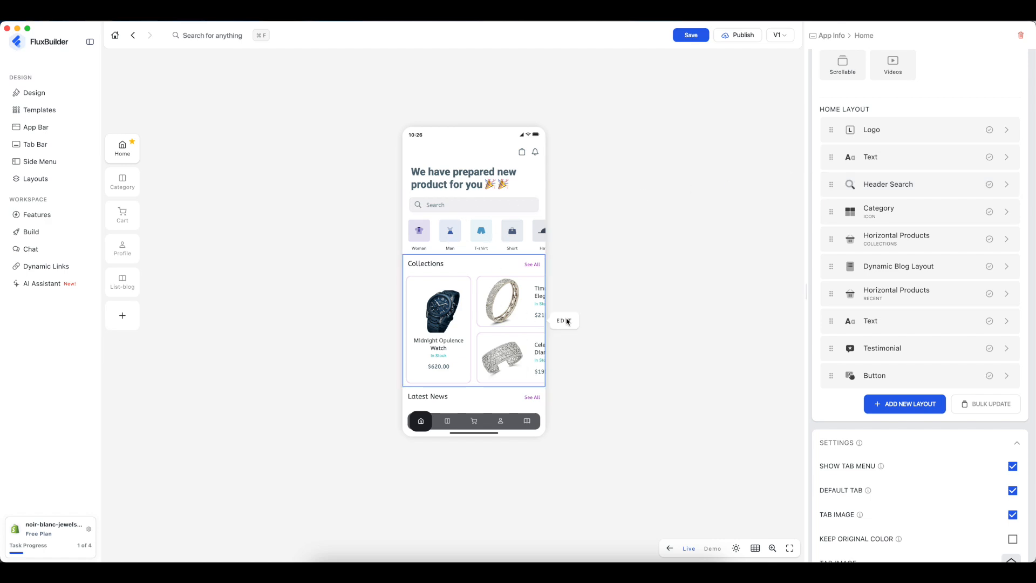
- Set the Collections block's category to Bracelets and its type to Three Column
click(565, 321)
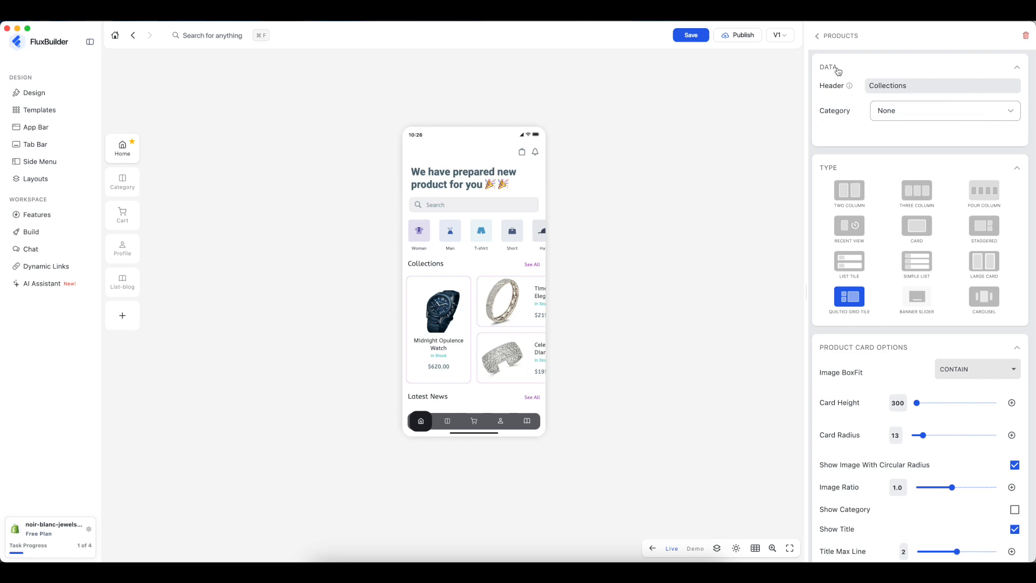
click(908, 114)
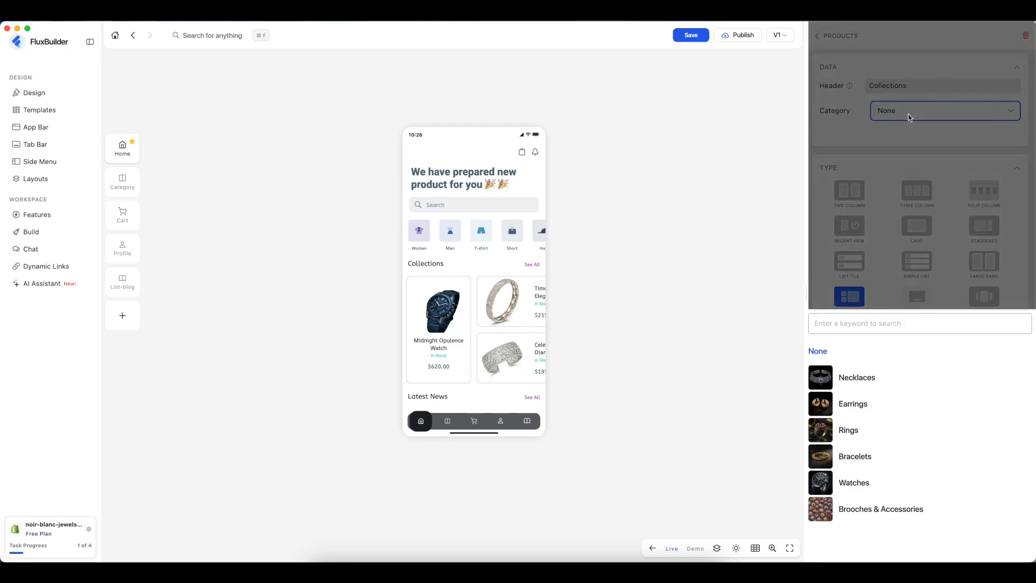
click(882, 462)
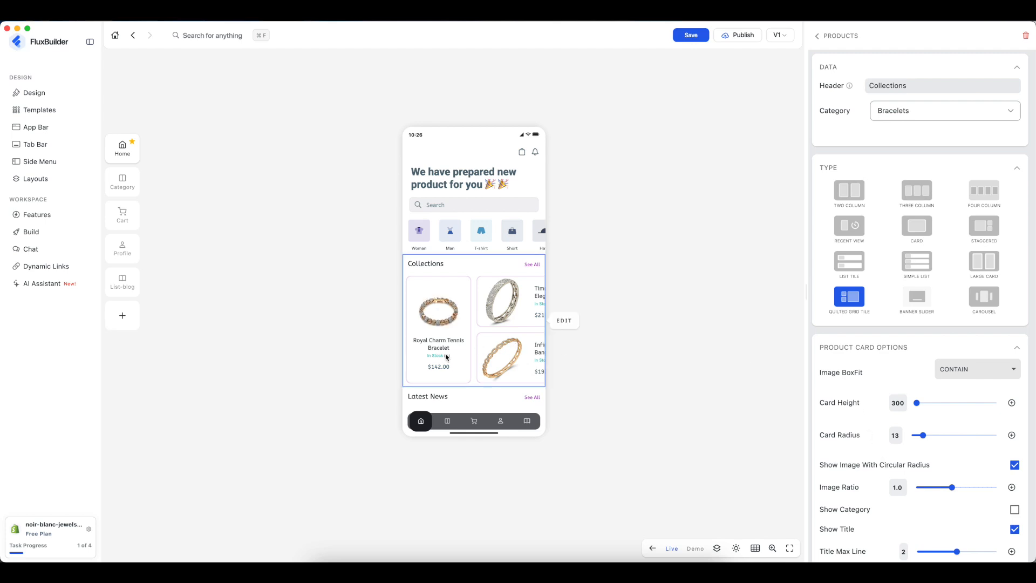
click(931, 199)
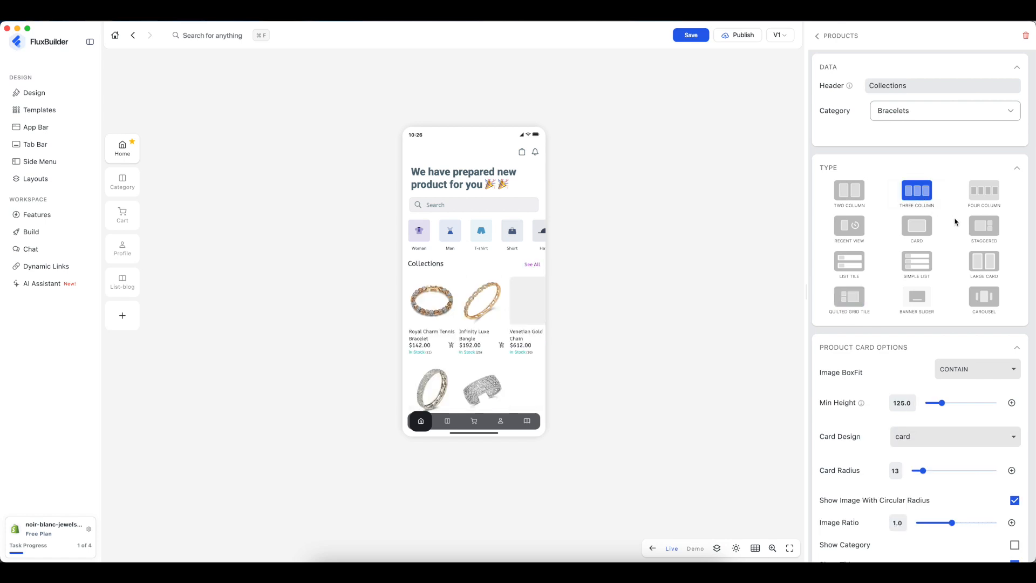
- Try Staggered and Two Column layouts, and cycle image BoxFit through none and fitHeight back to contain
click(981, 233)
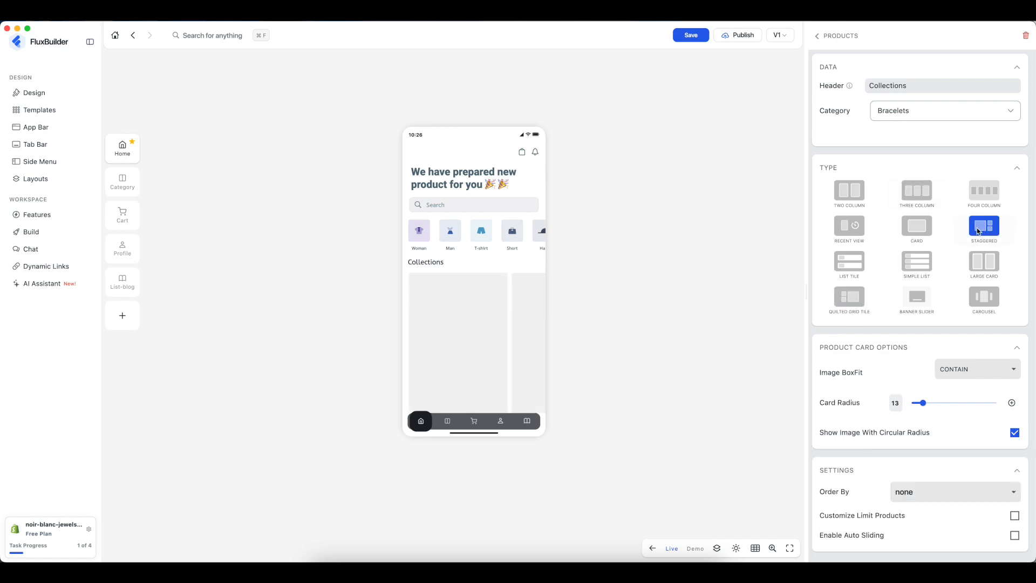
click(860, 199)
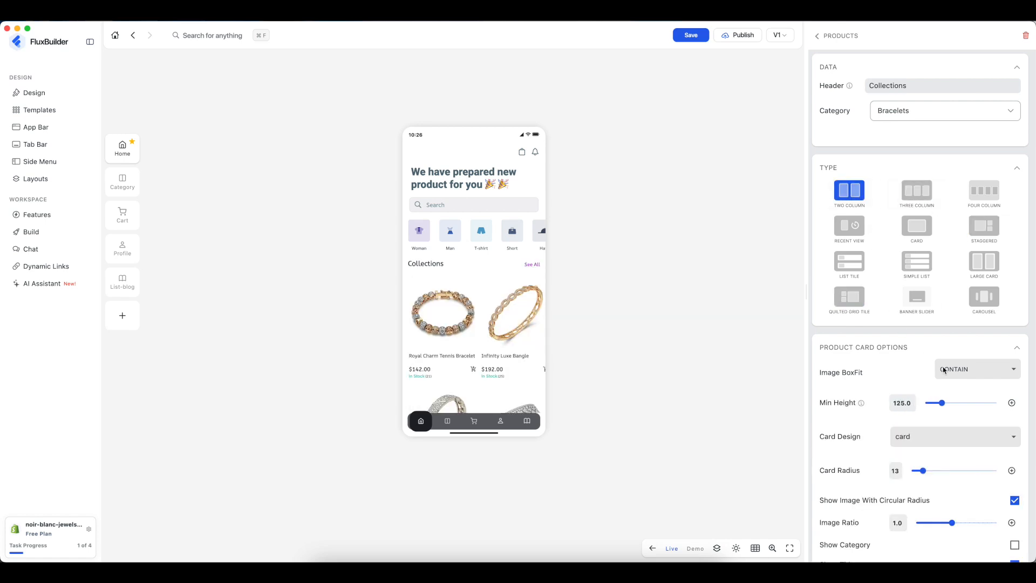
scroll(945, 372, down, 5)
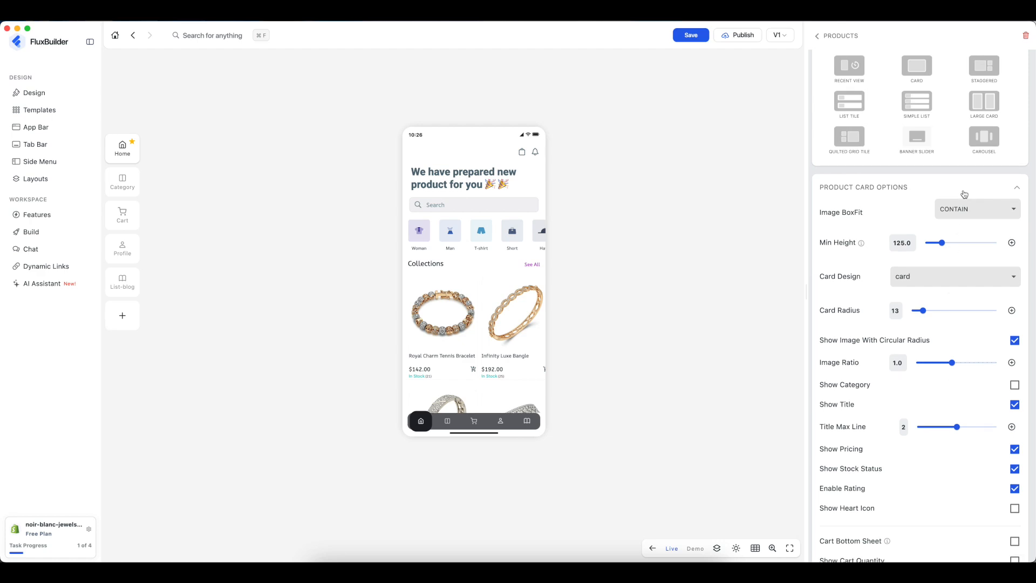
click(961, 211)
click(961, 305)
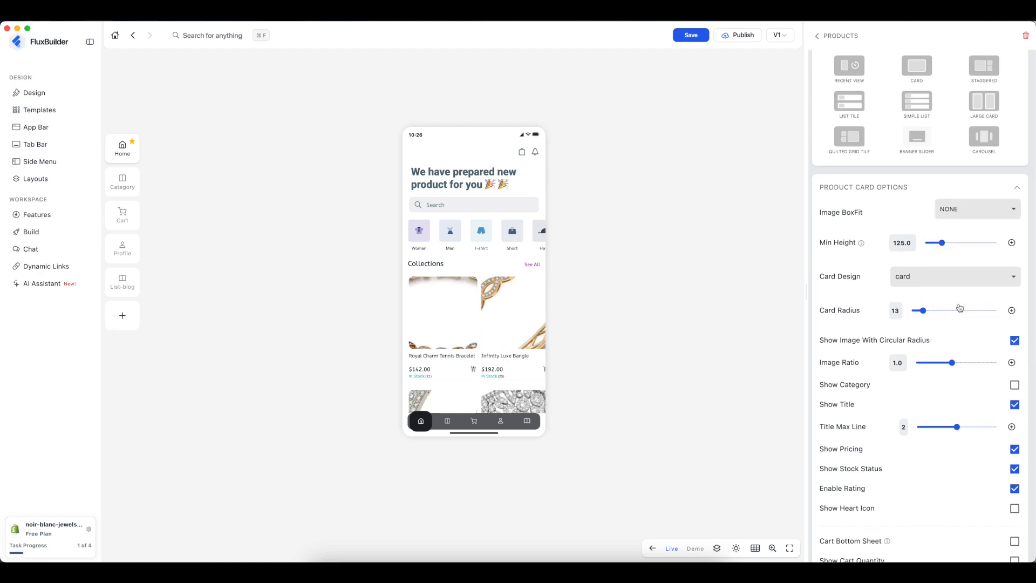
click(965, 209)
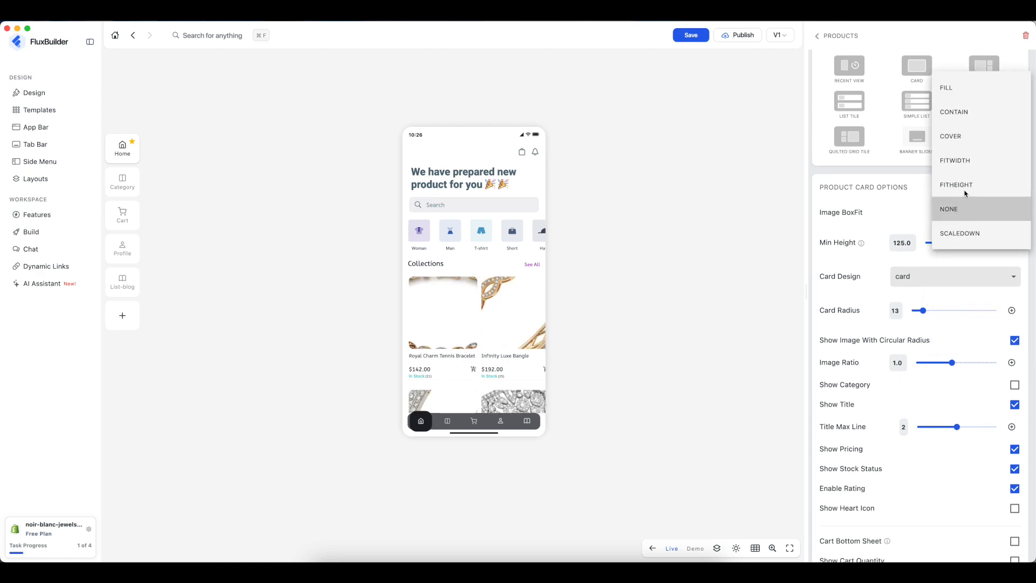
click(954, 185)
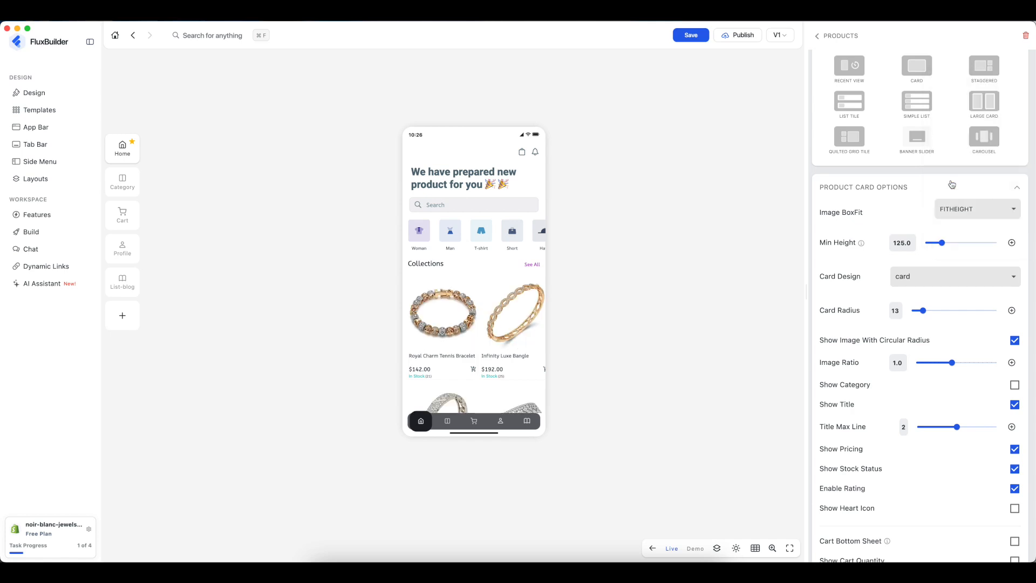
click(958, 208)
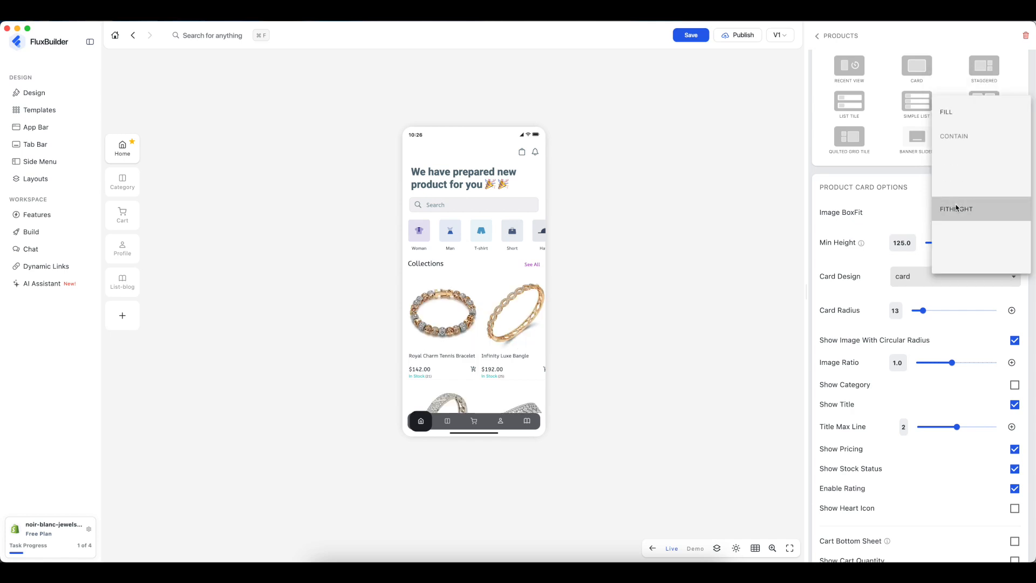
click(963, 136)
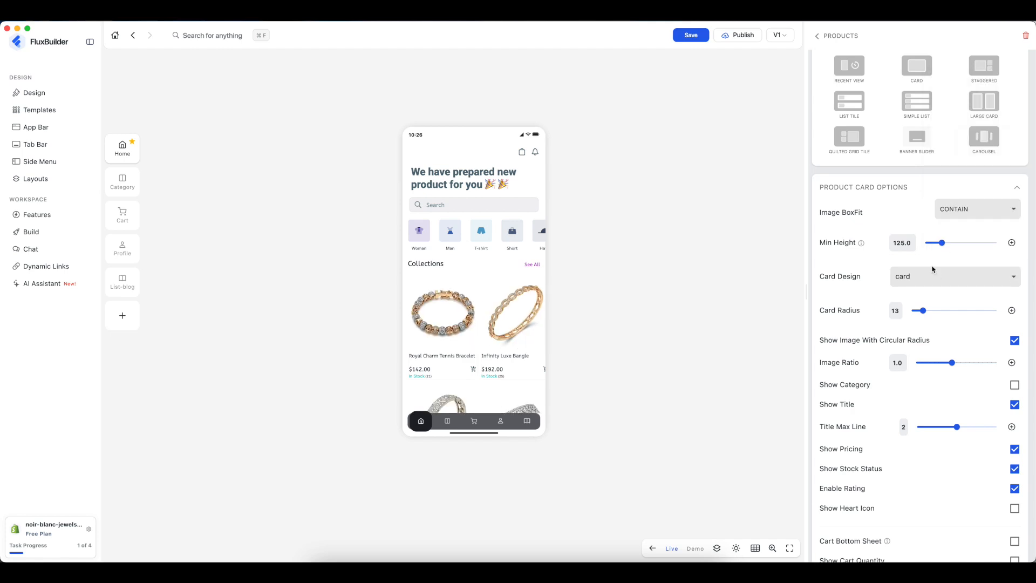
- Use the simpleCard design, image ratio 1.4, two rows, and the Quilted Grid Tile layout
click(918, 279)
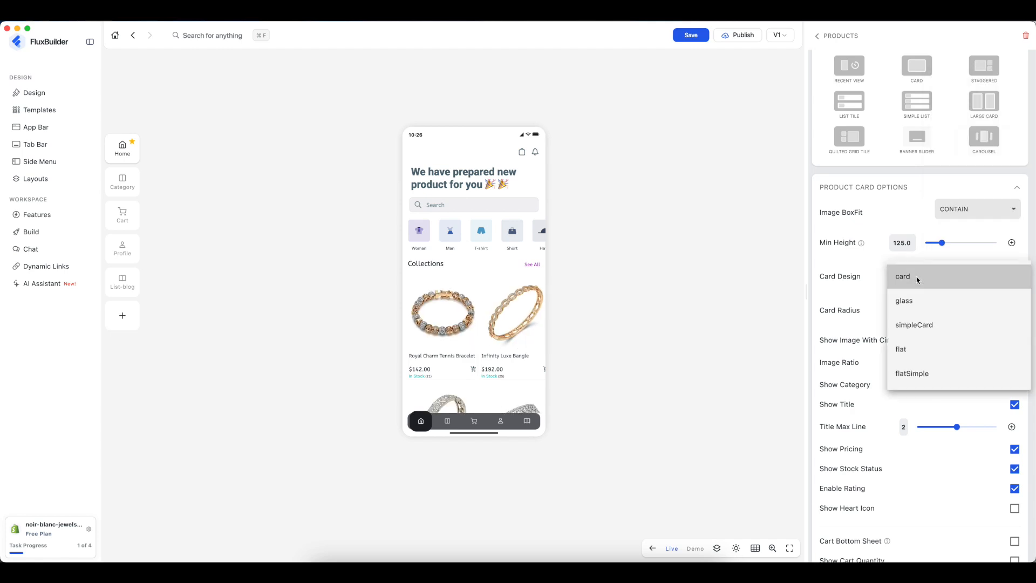
click(912, 324)
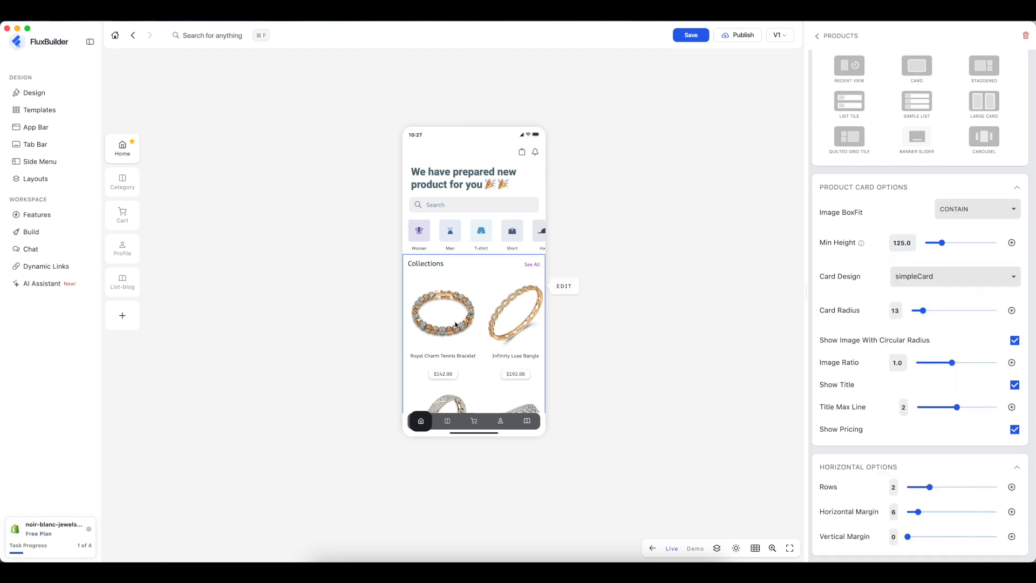
scroll(462, 322, down, 2)
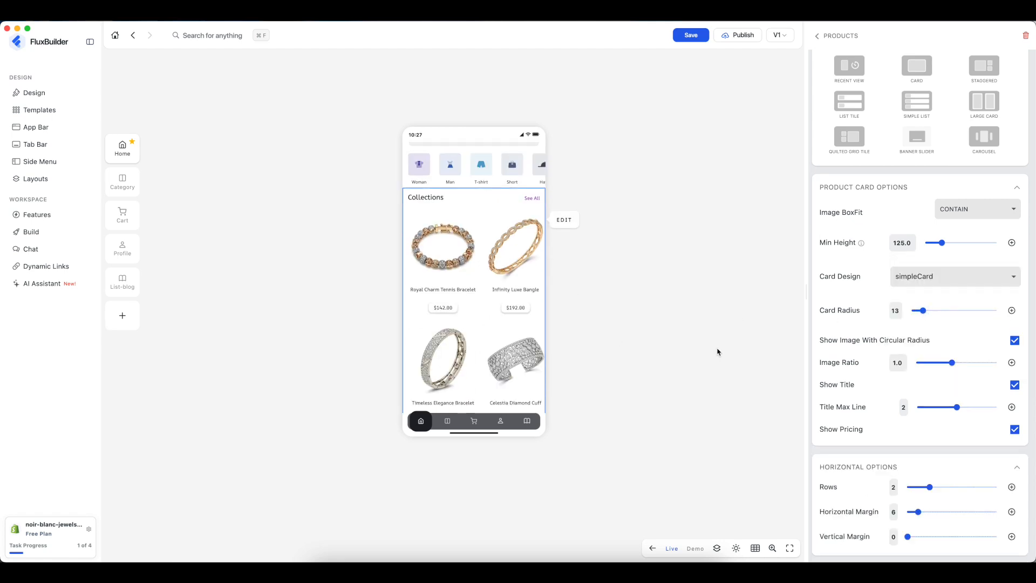
click(969, 363)
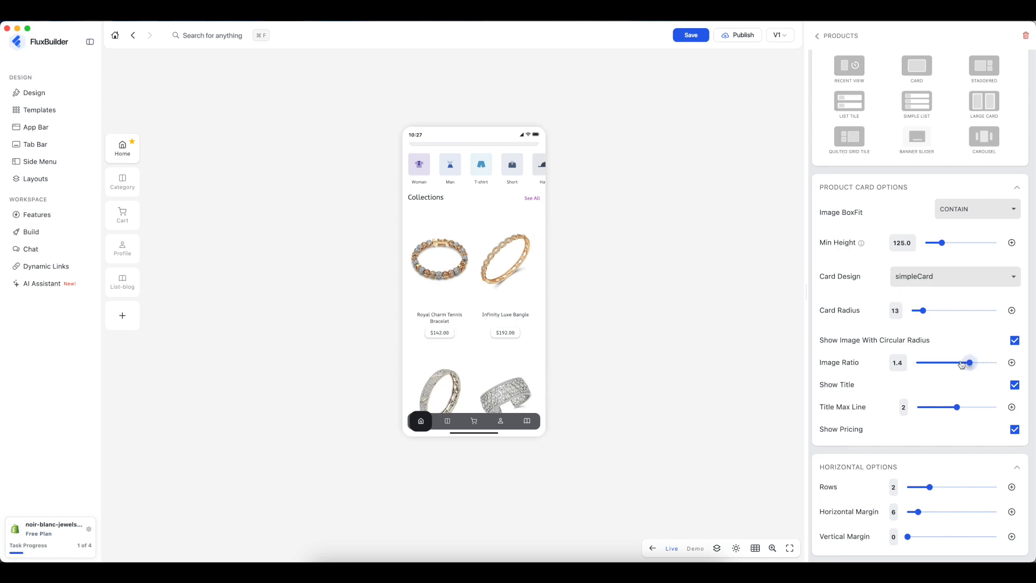
scroll(951, 365, down, 3)
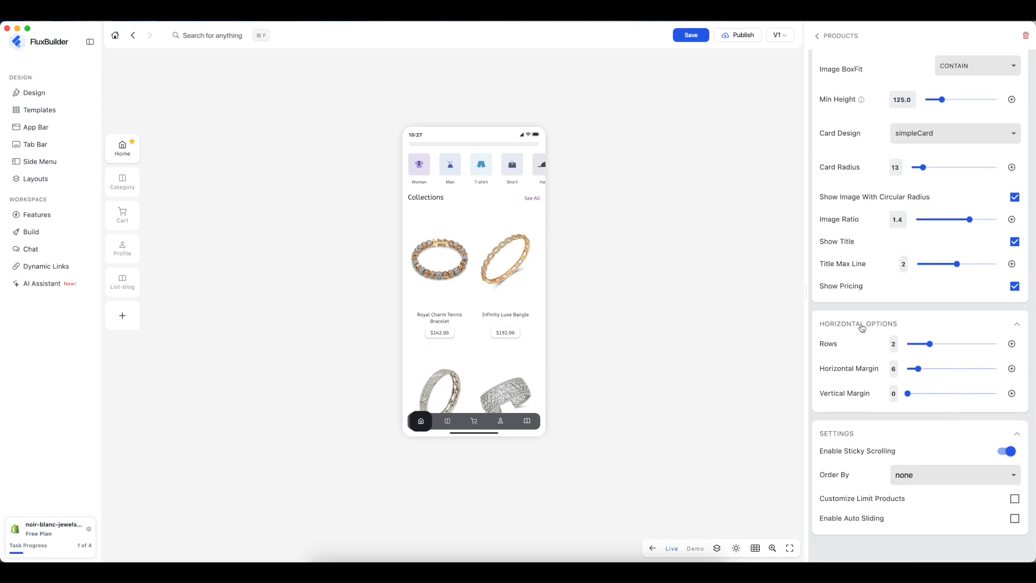
click(910, 346)
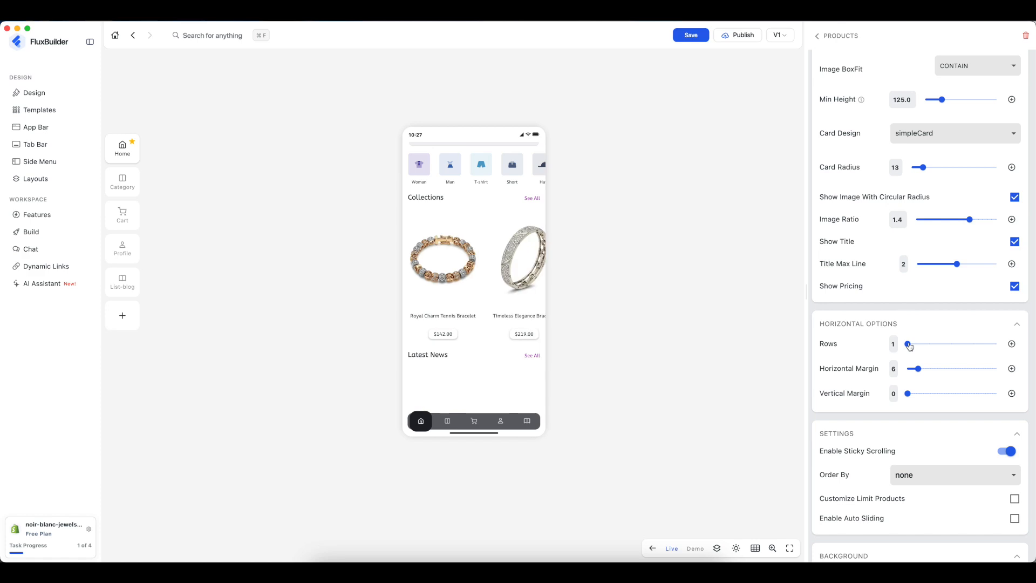
click(930, 346)
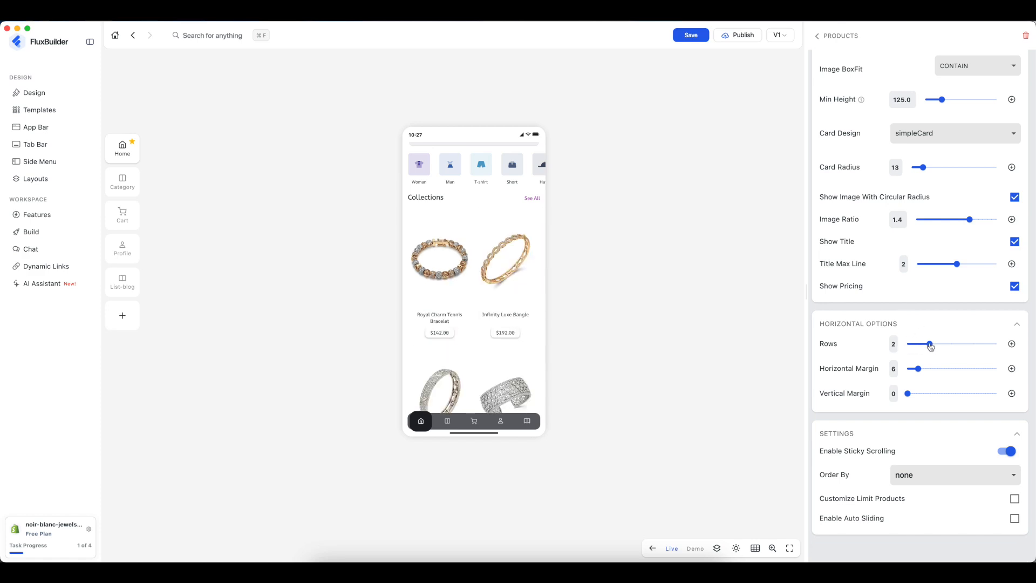
scroll(930, 457, up, 5)
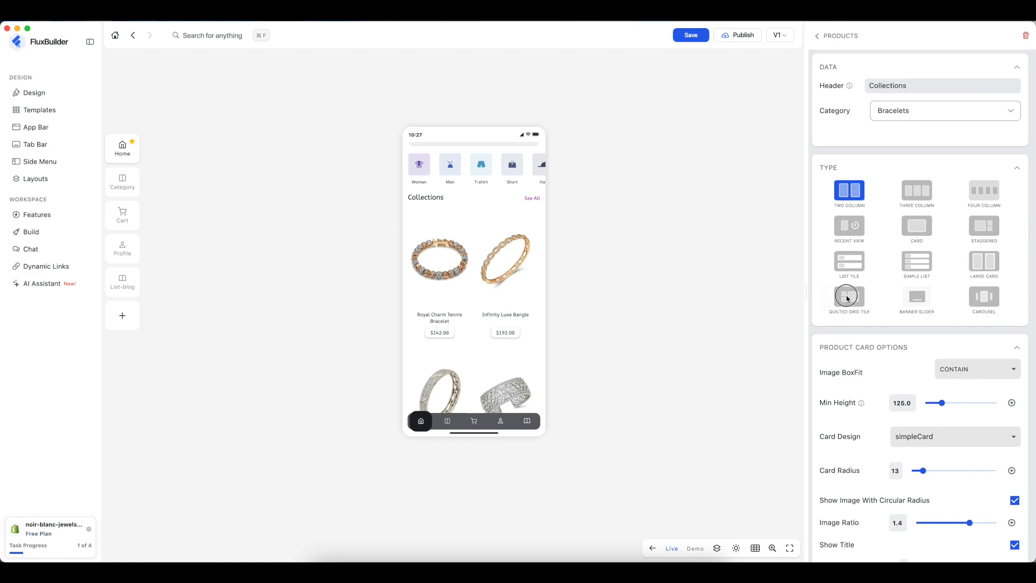
click(848, 295)
scroll(472, 349, up, 3)
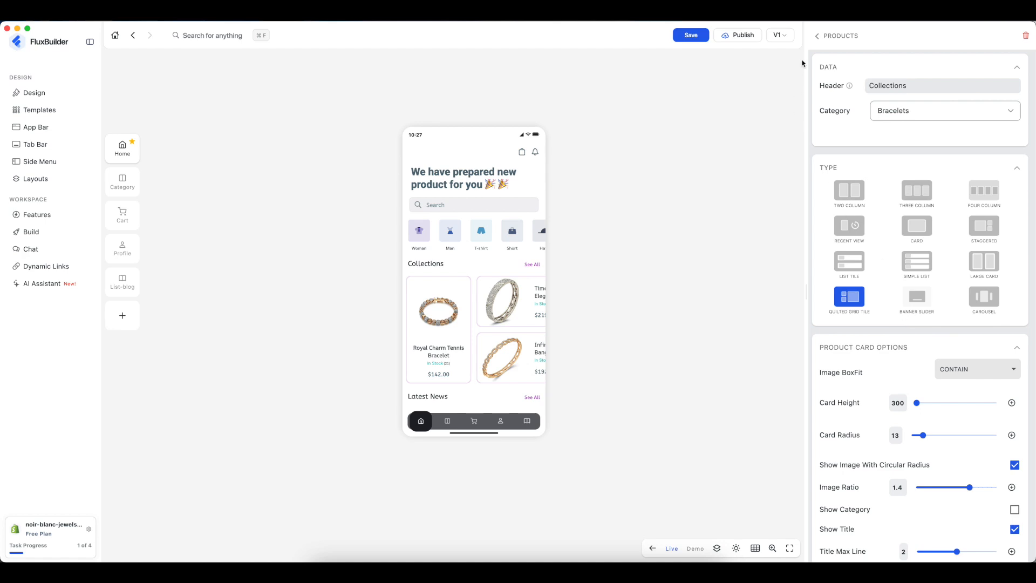
click(816, 36)
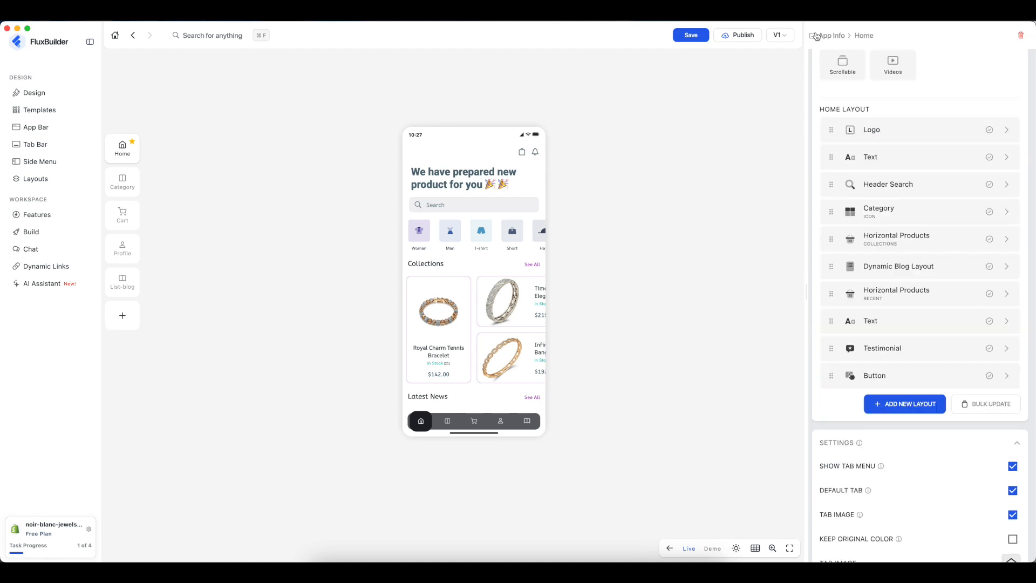
- Use Add New Layout to insert a Banner Image widget on the Home page
click(913, 406)
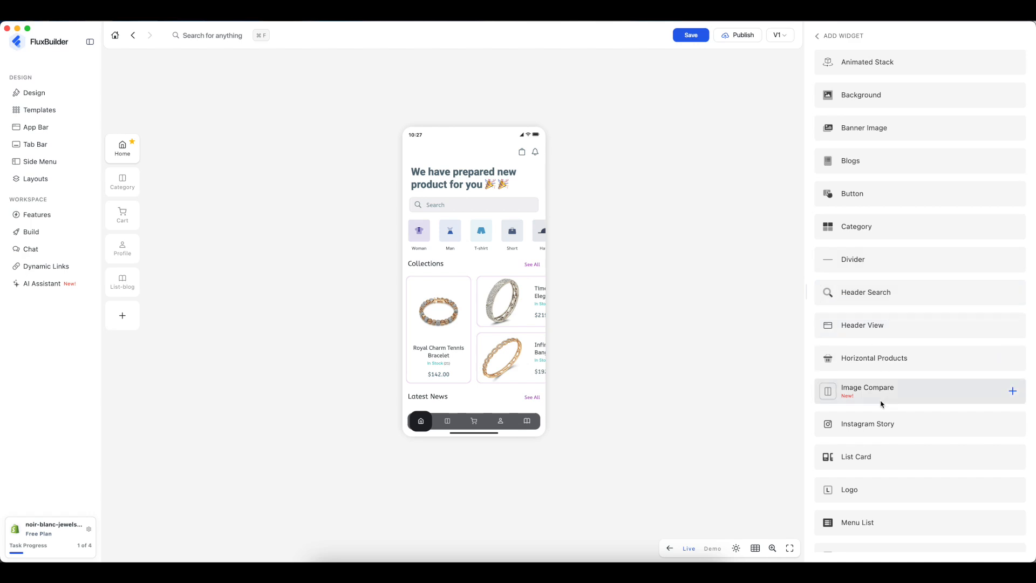
scroll(882, 405, down, 5)
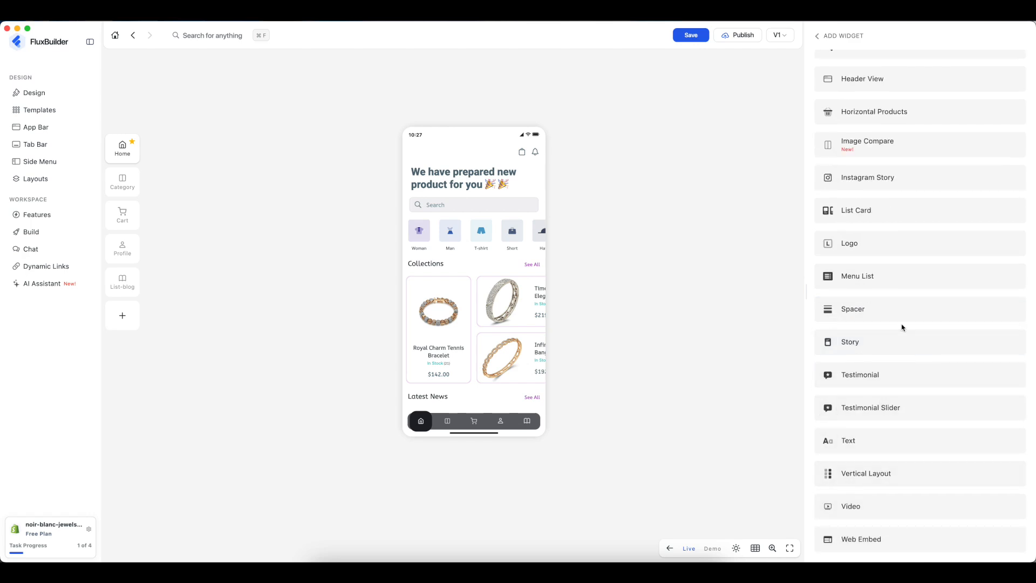
scroll(902, 327, up, 5)
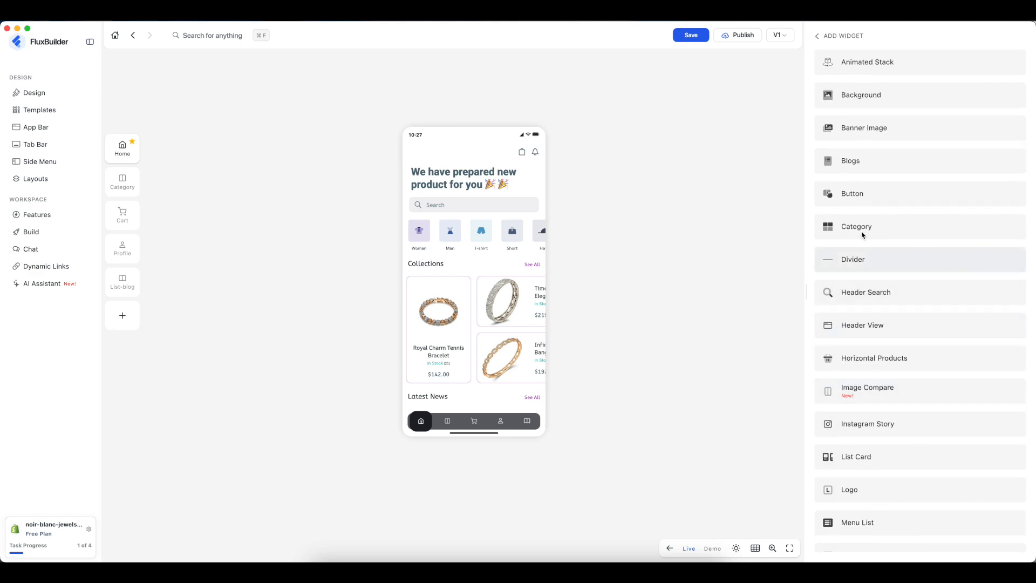
click(874, 136)
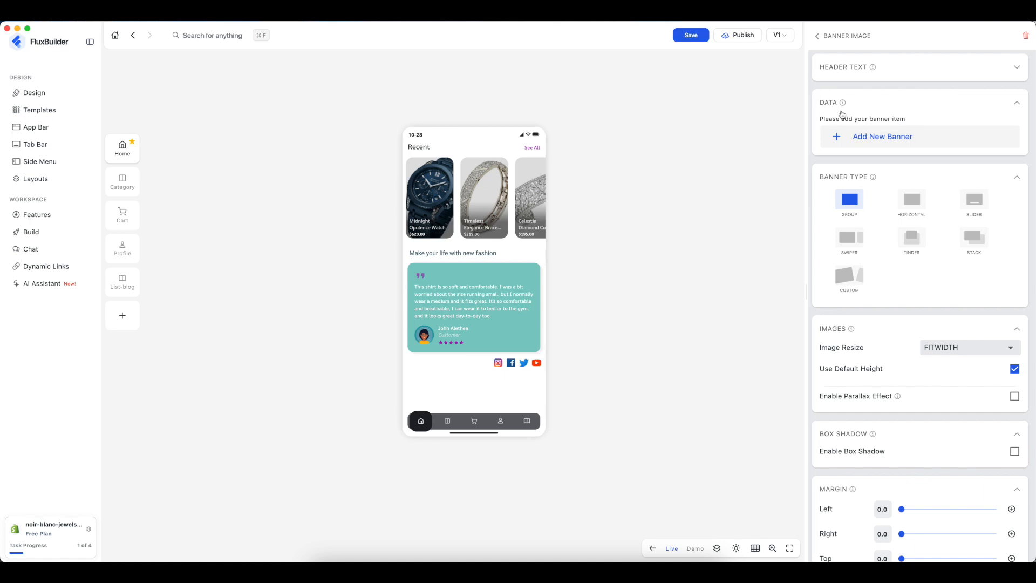
- Add a banner item and upload cat-han-Ks6wd1Zyf1o-unsplash.jpg from Downloads as its image
click(883, 138)
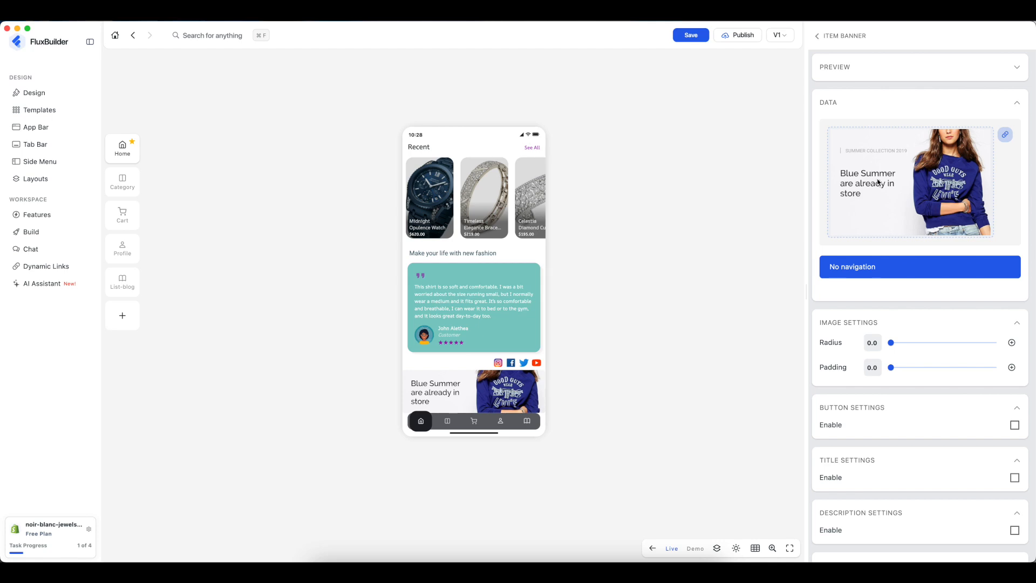
click(1007, 136)
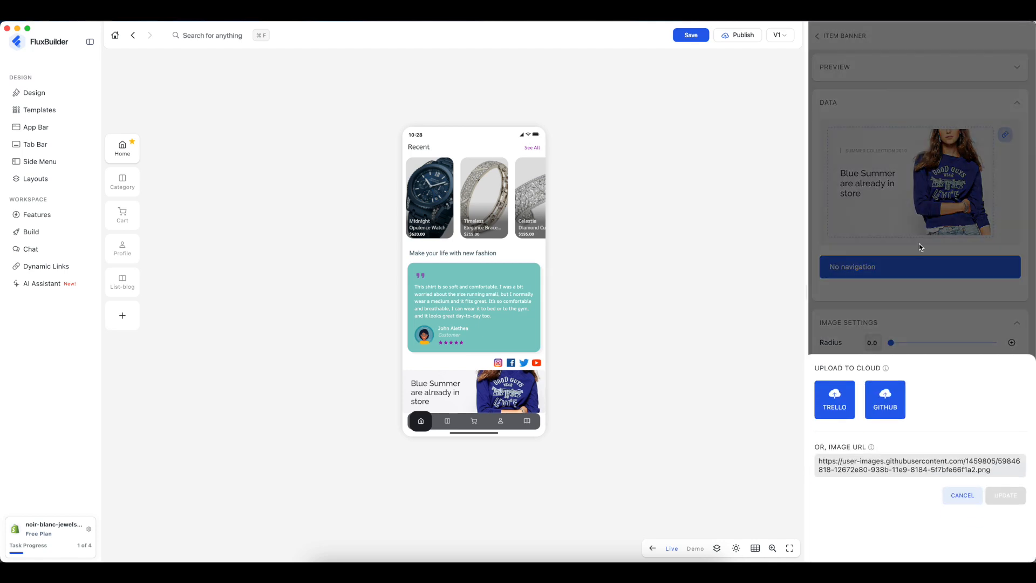
click(892, 401)
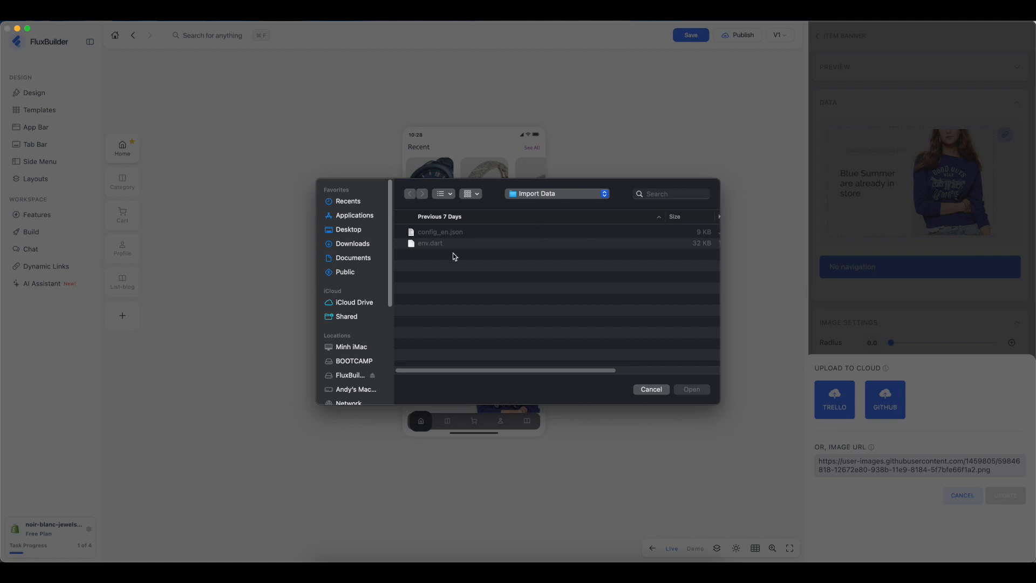
click(360, 247)
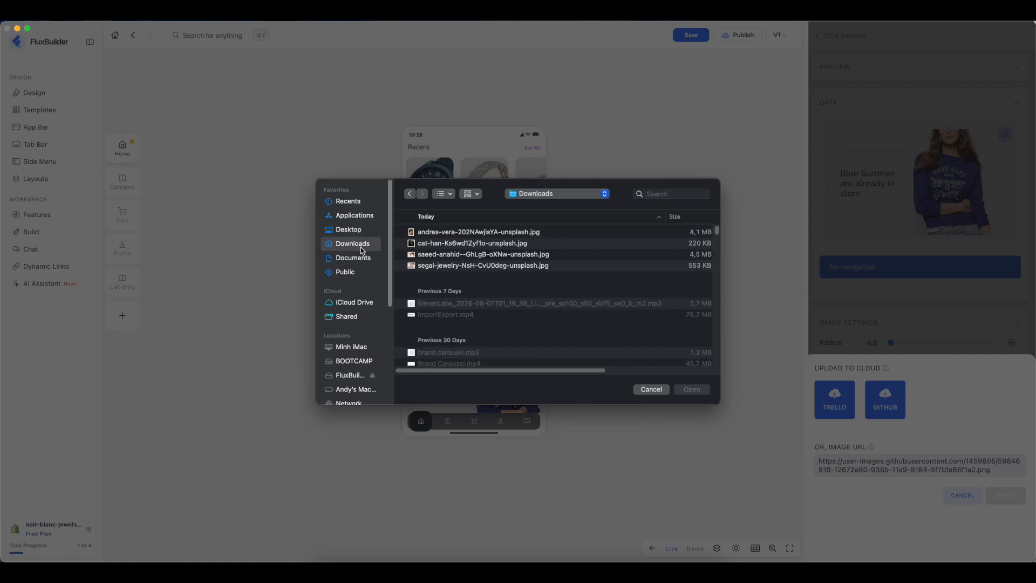
click(456, 243)
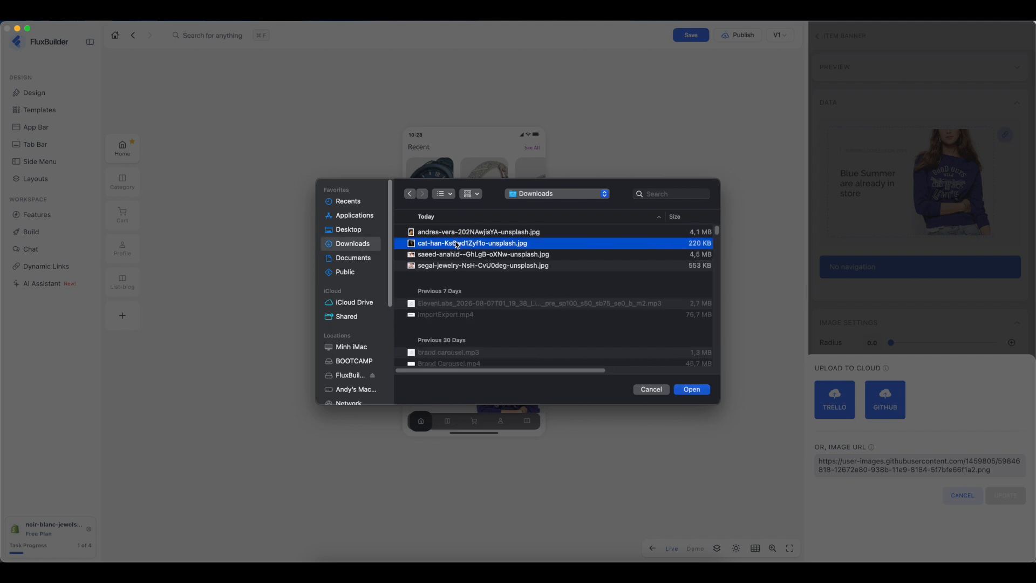
click(691, 390)
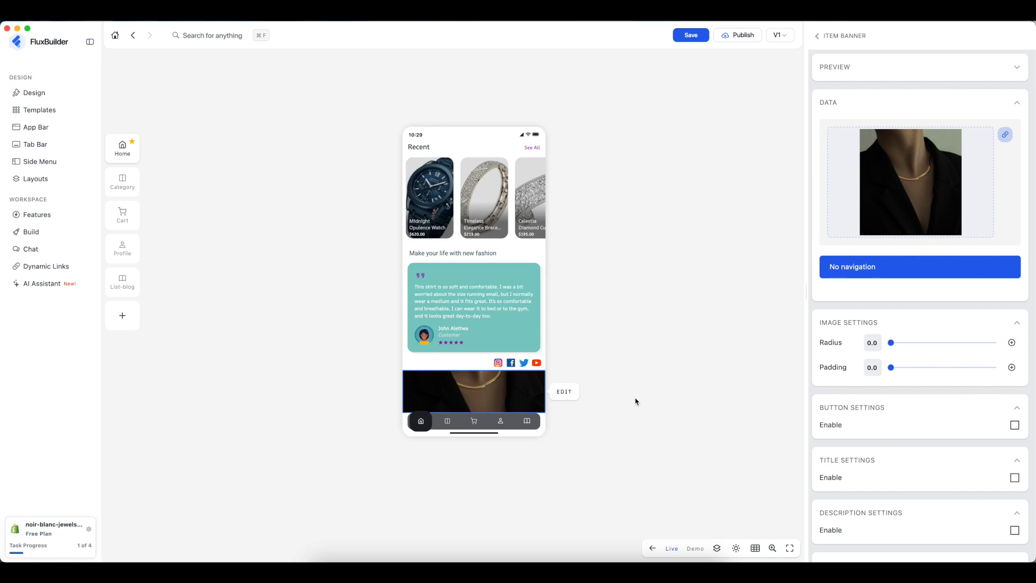
- Round the banner corners to a radius of 16.1
click(912, 343)
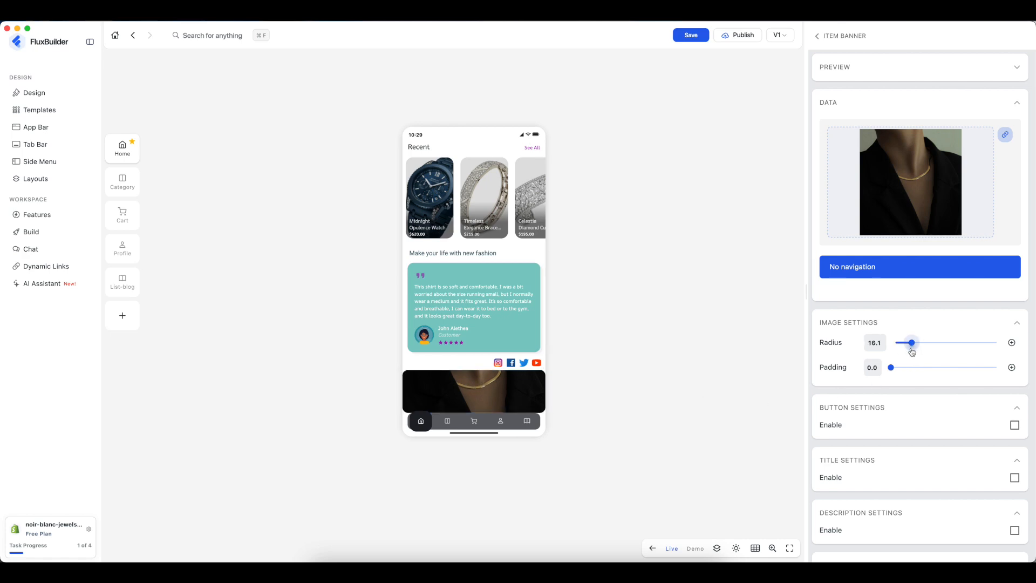
scroll(912, 367, down, 2)
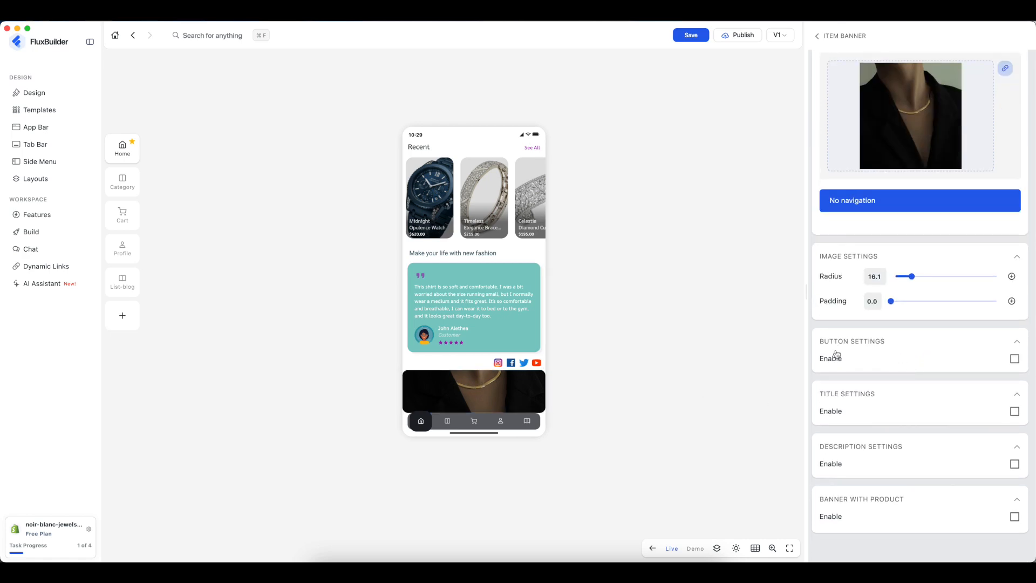
scroll(855, 346, up, 2)
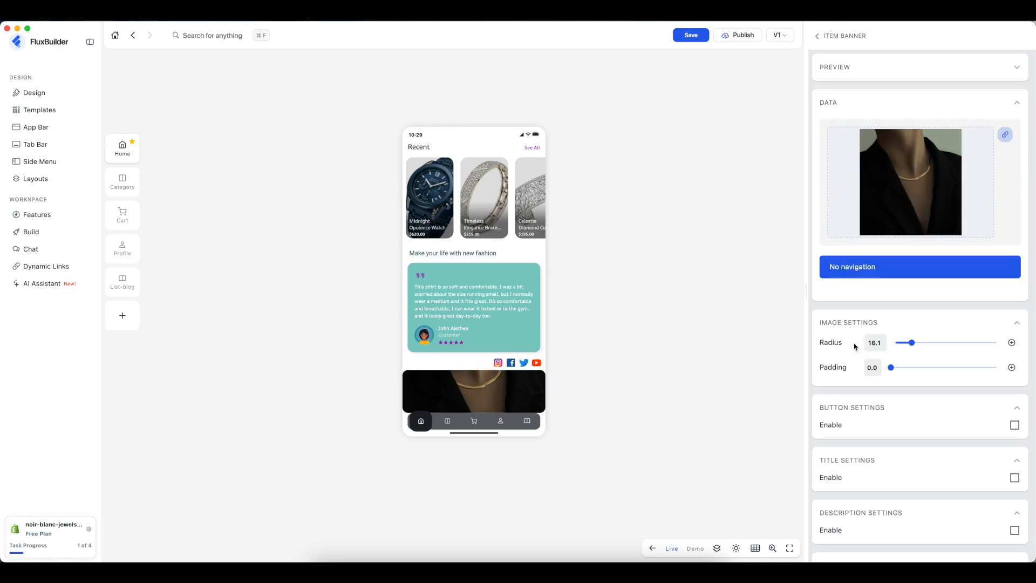
- Make tapping the banner open products by category, set to Necklaces
click(885, 270)
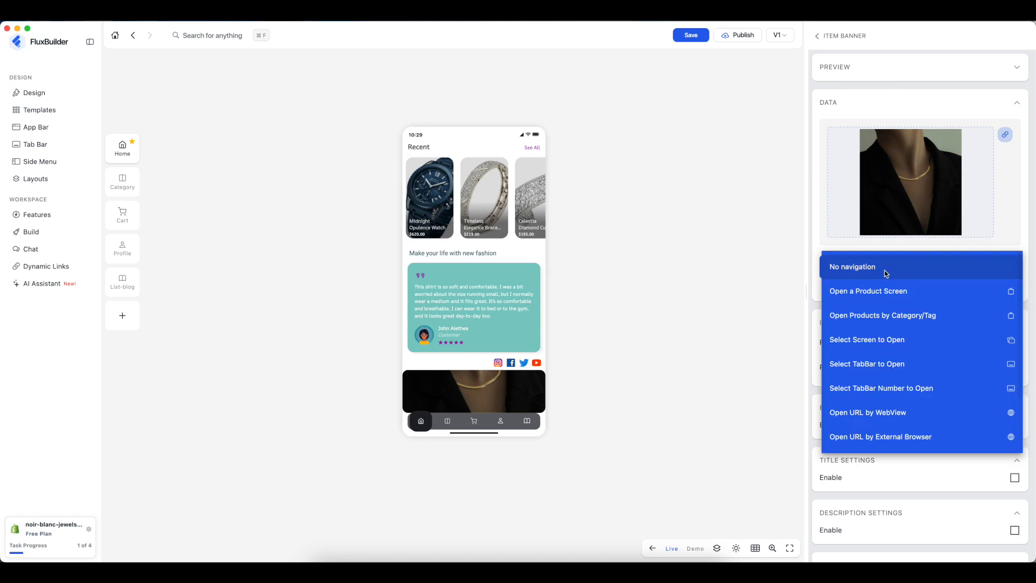
click(874, 316)
click(895, 297)
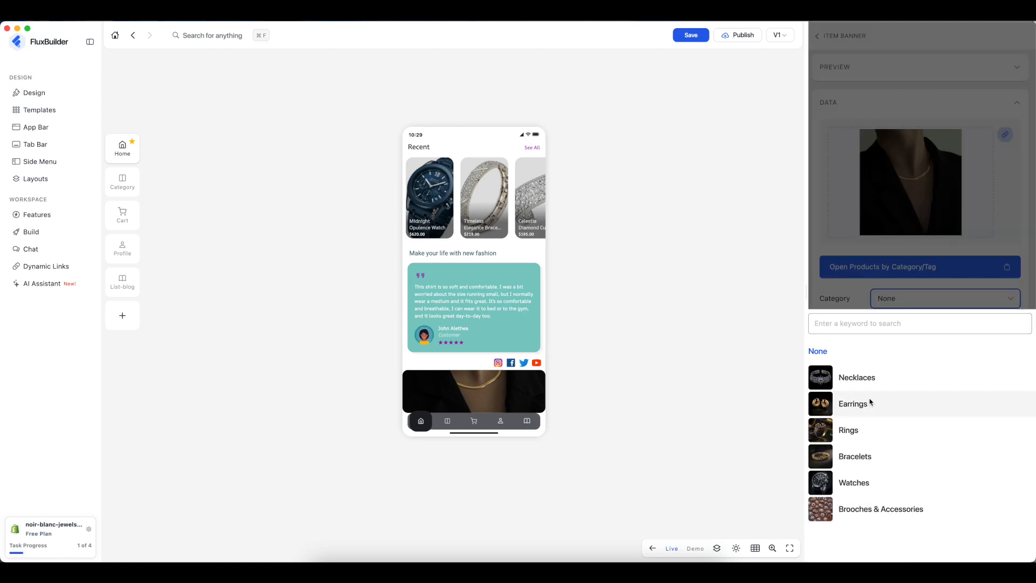
click(863, 374)
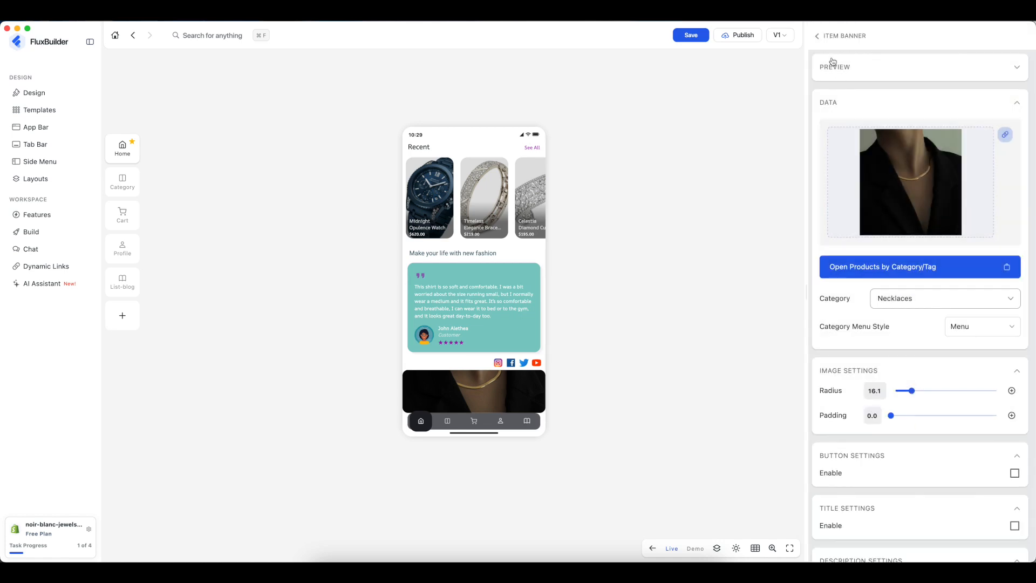
click(818, 36)
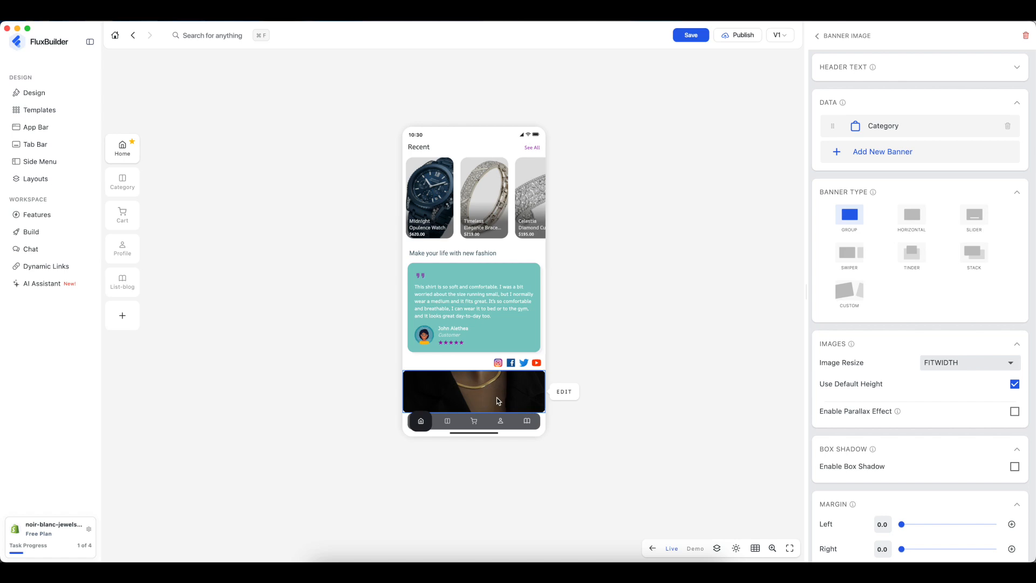
- Test the banner link in the preview, then turn off default height and set height to 0.30
click(520, 402)
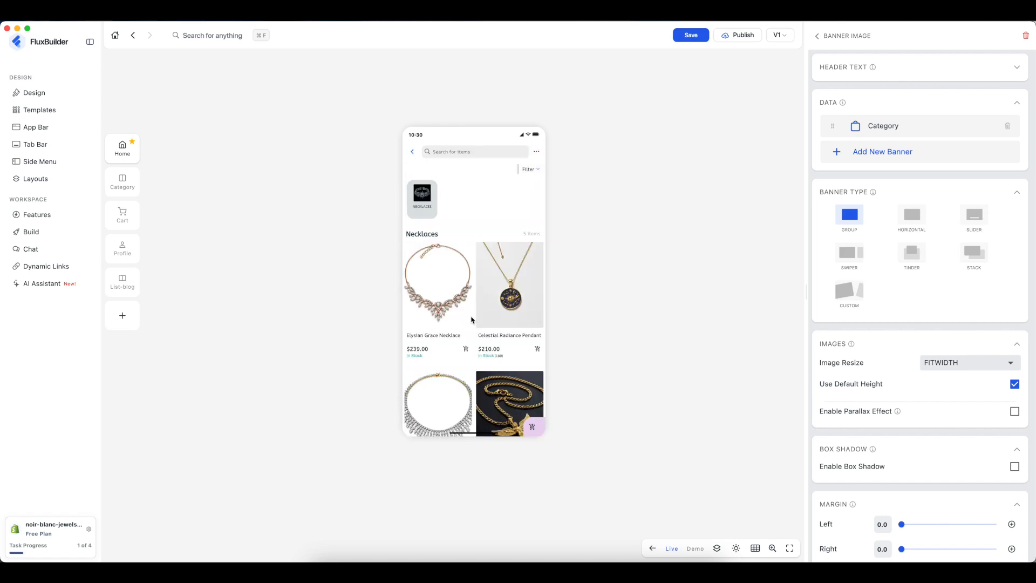
click(414, 153)
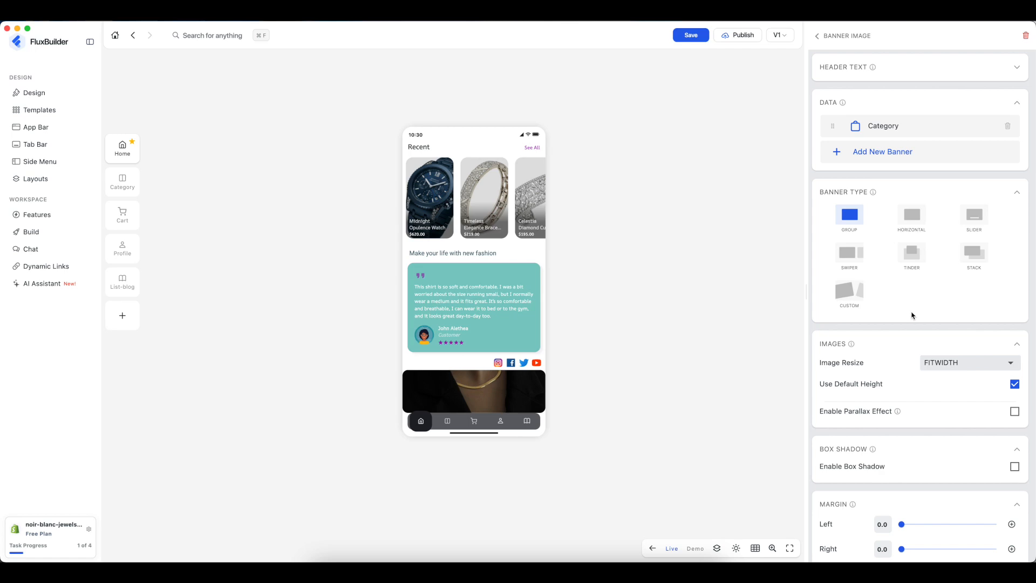
scroll(911, 315, down, 1)
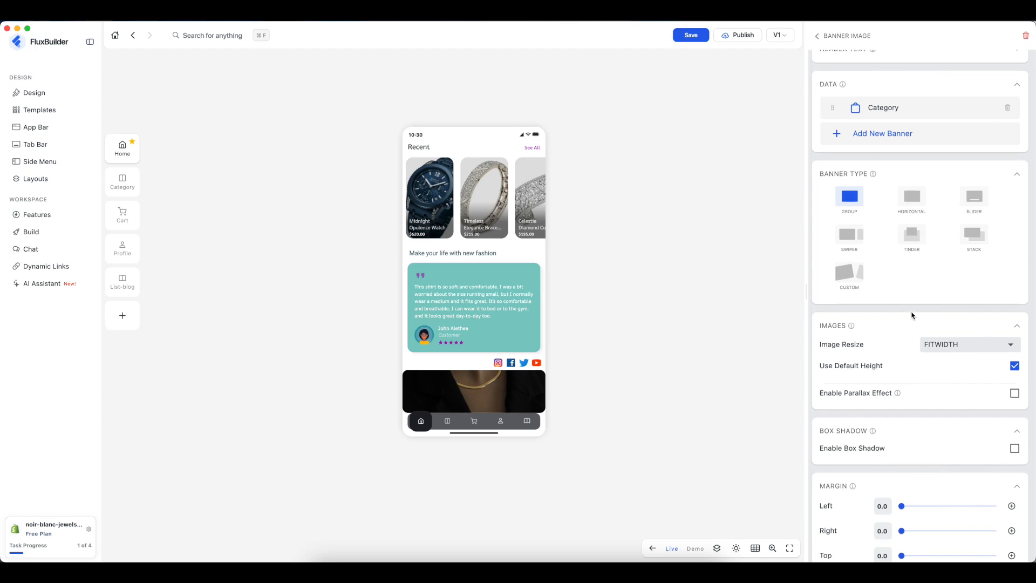
click(1014, 366)
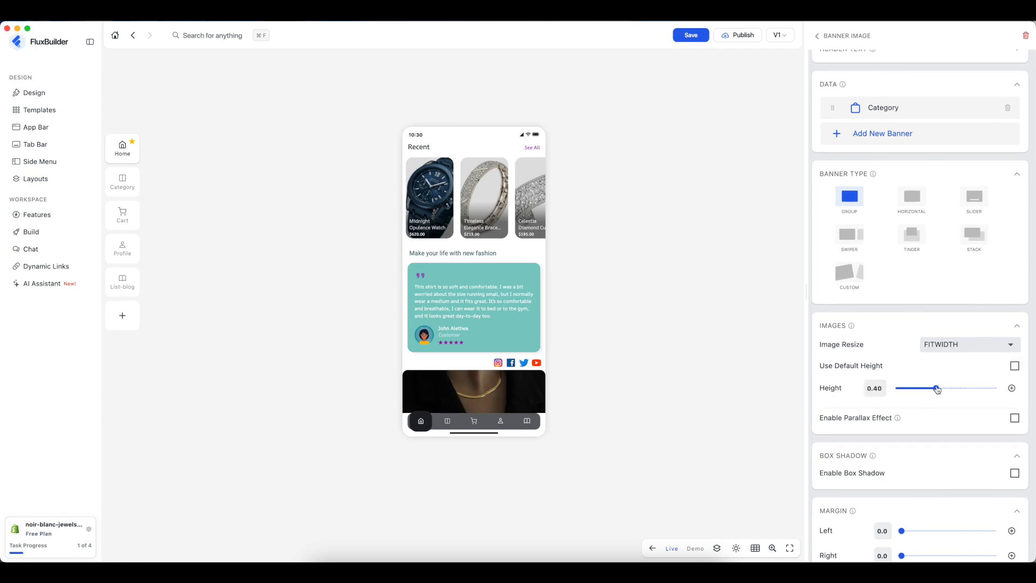
scroll(503, 327, down, 3)
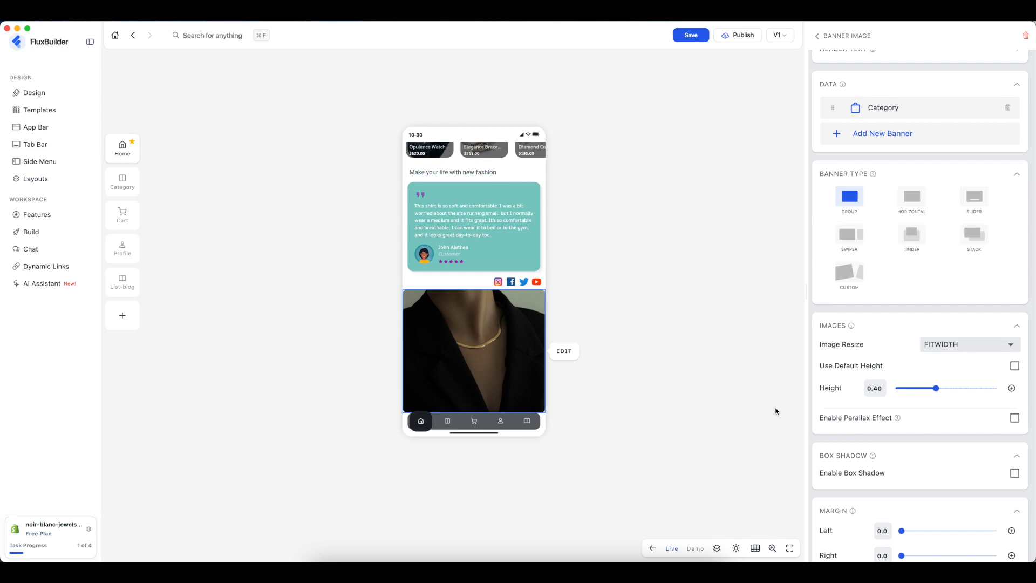
drag(936, 388, 926, 388)
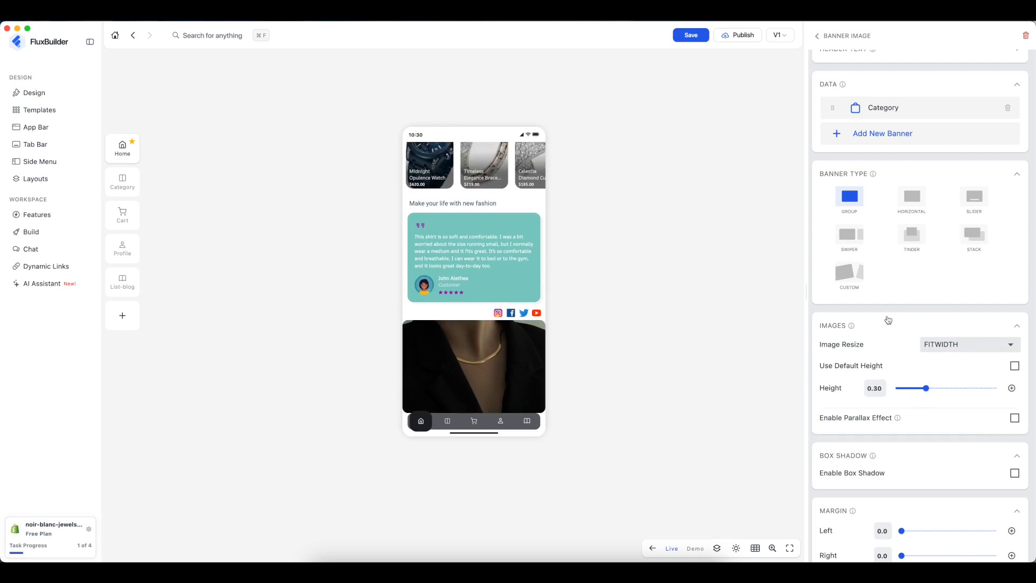
- Add a new banner item with the uploaded photo saeed-anahid--GhLgB-oXNw-unsplash.jpg
click(878, 134)
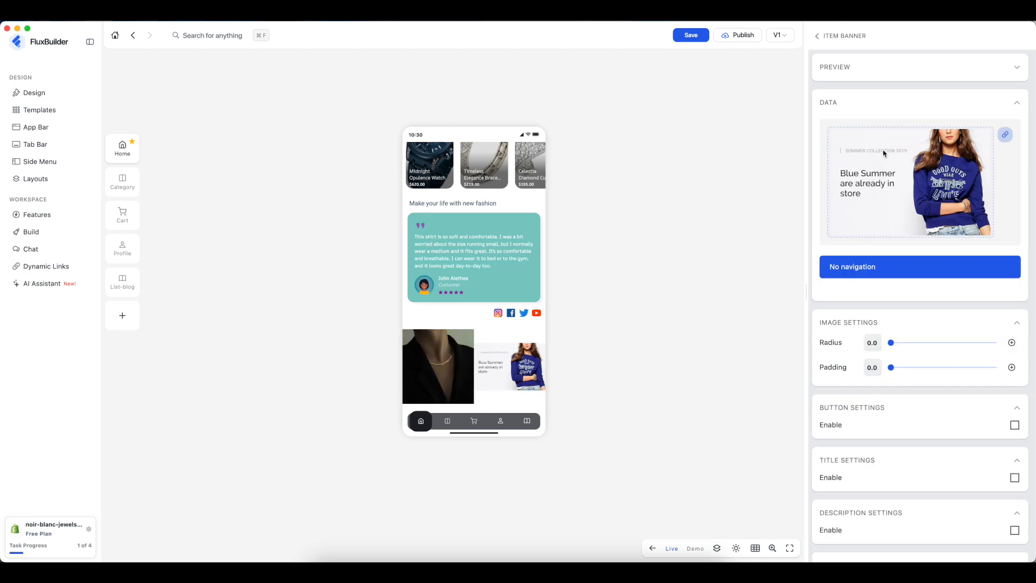
click(1005, 136)
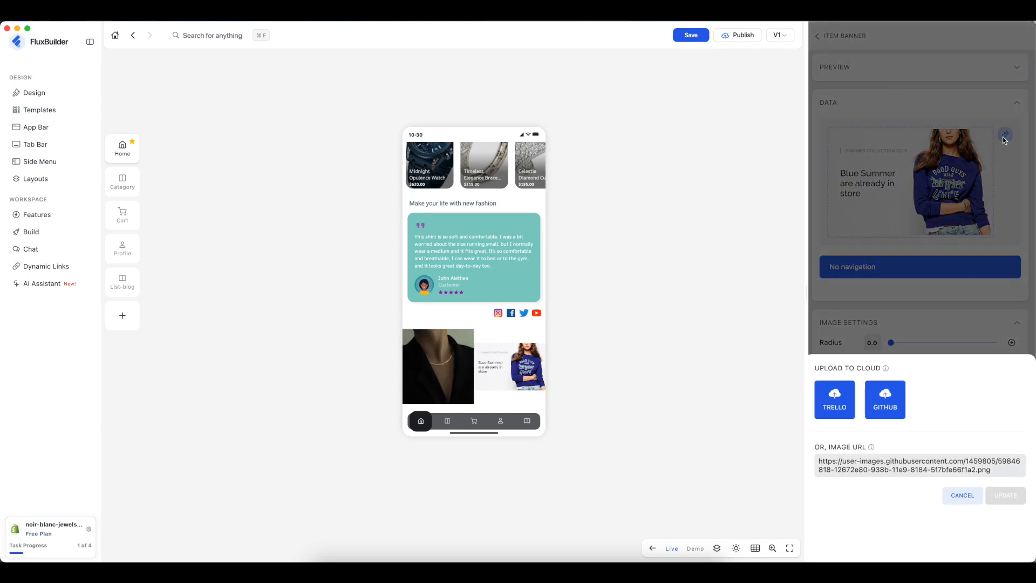
click(886, 394)
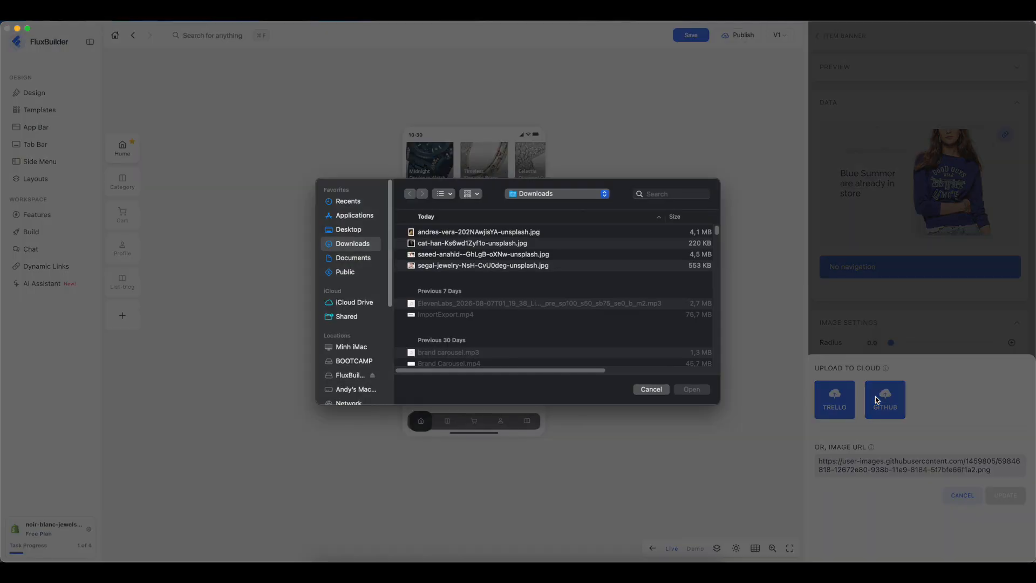
click(490, 256)
click(699, 391)
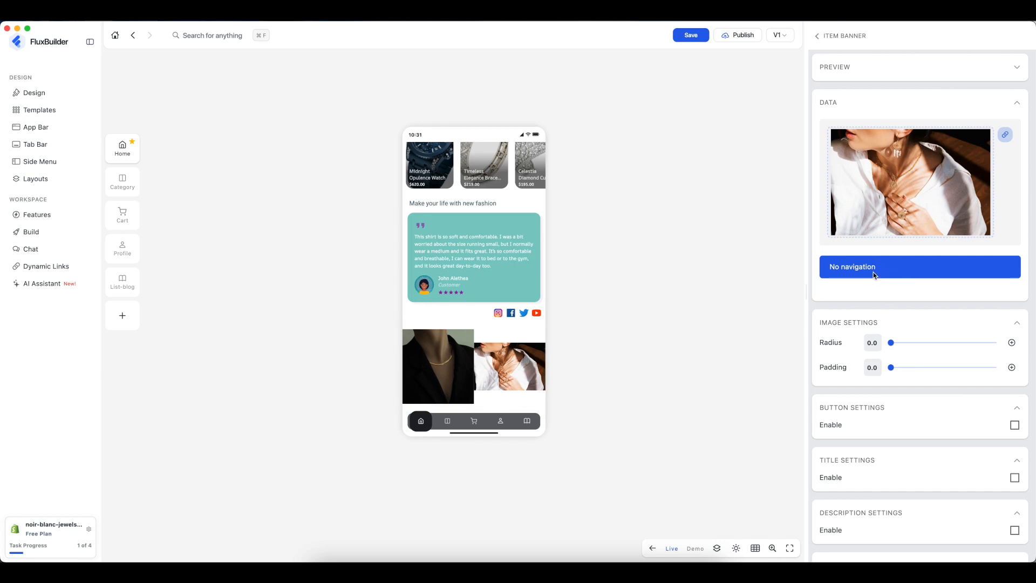
- Try the Horizontal and Swiper layouts, then set the banner type to Slider
click(817, 37)
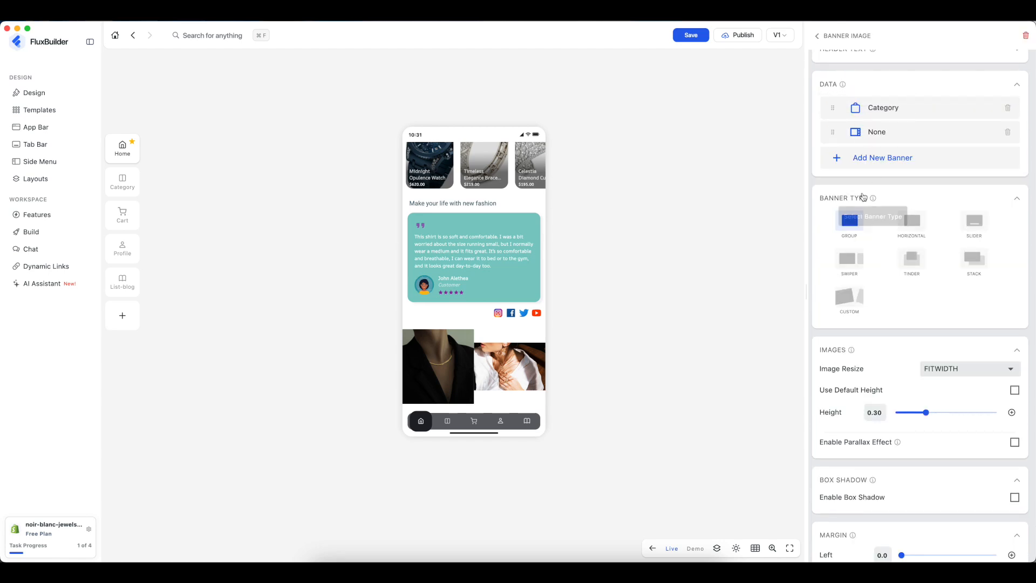
click(912, 223)
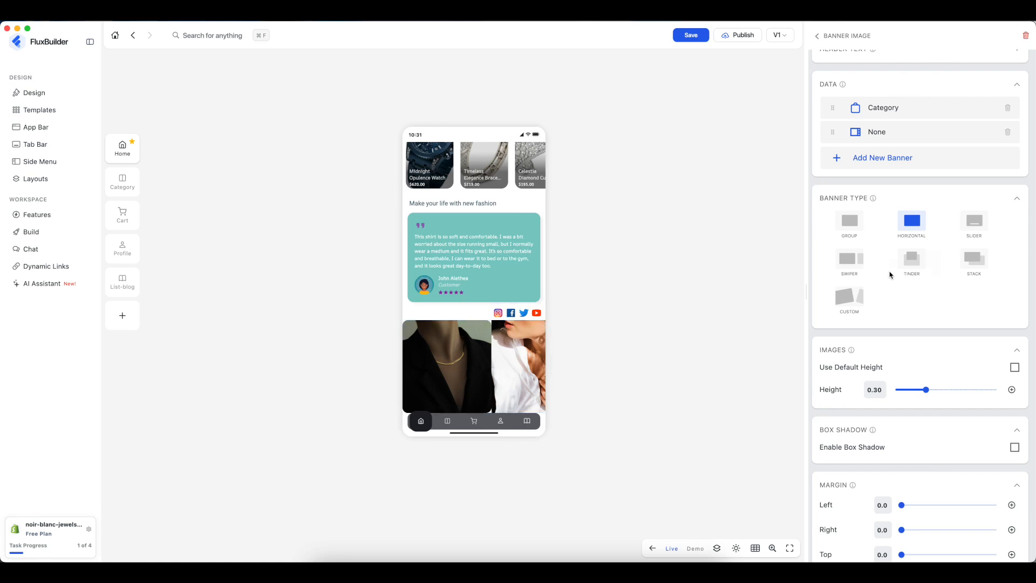
click(864, 262)
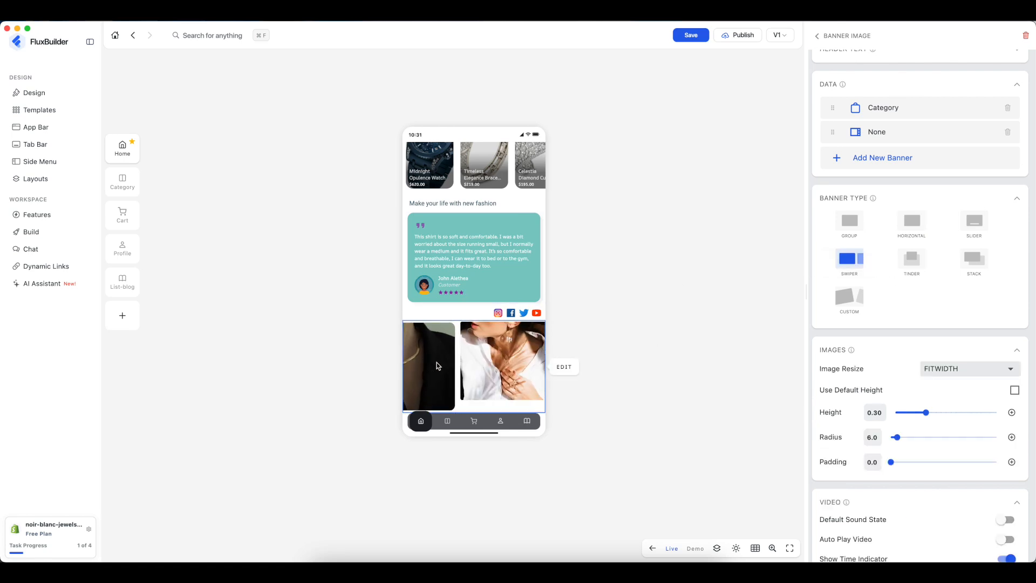
scroll(951, 327, down, 2)
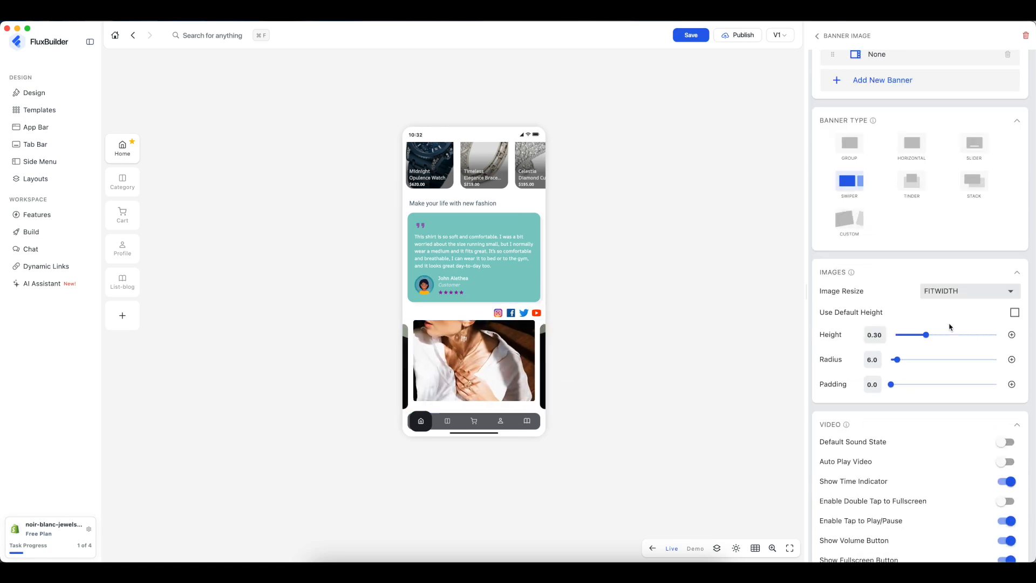
click(981, 150)
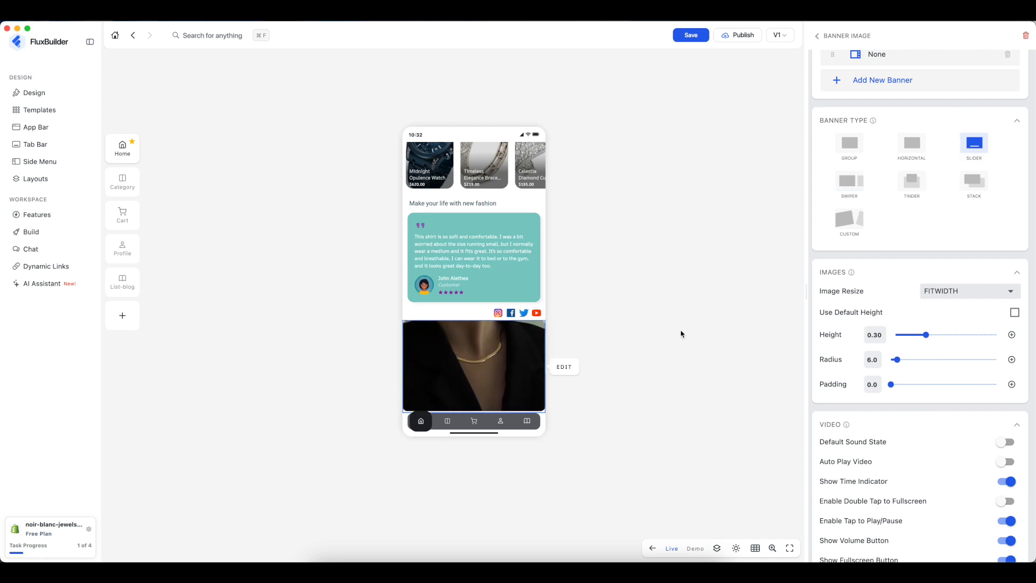
- Set the slider's corner radius to 43.9 and padding to 10.9
scroll(909, 270, down, 1)
click(920, 297)
drag(921, 297, 940, 297)
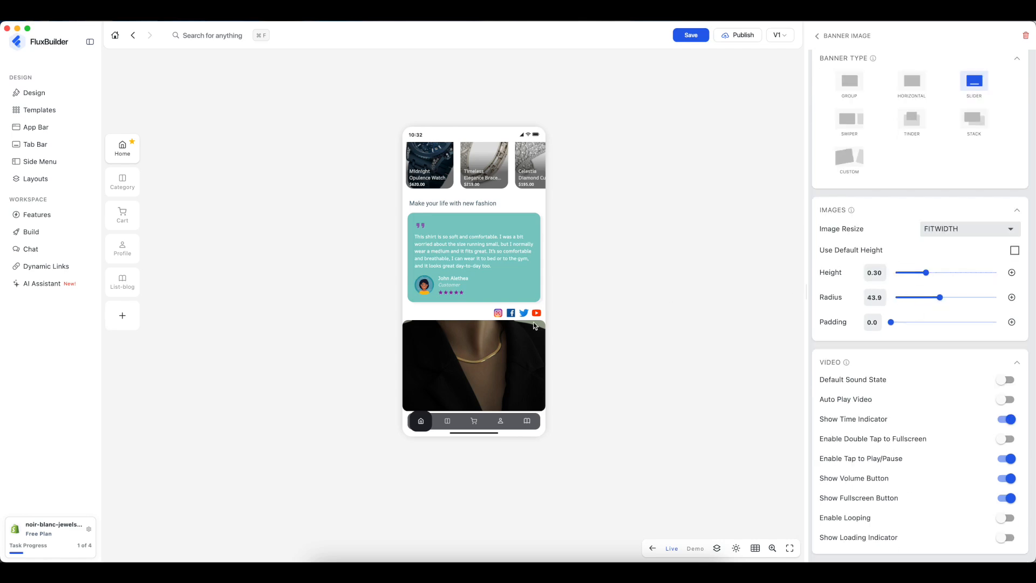
click(917, 323)
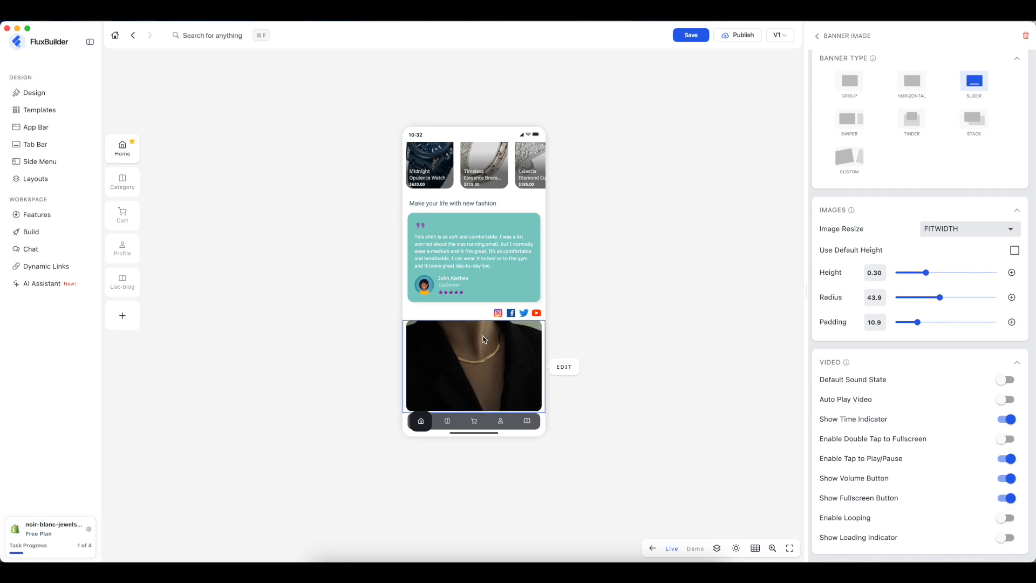
scroll(863, 243, up, 3)
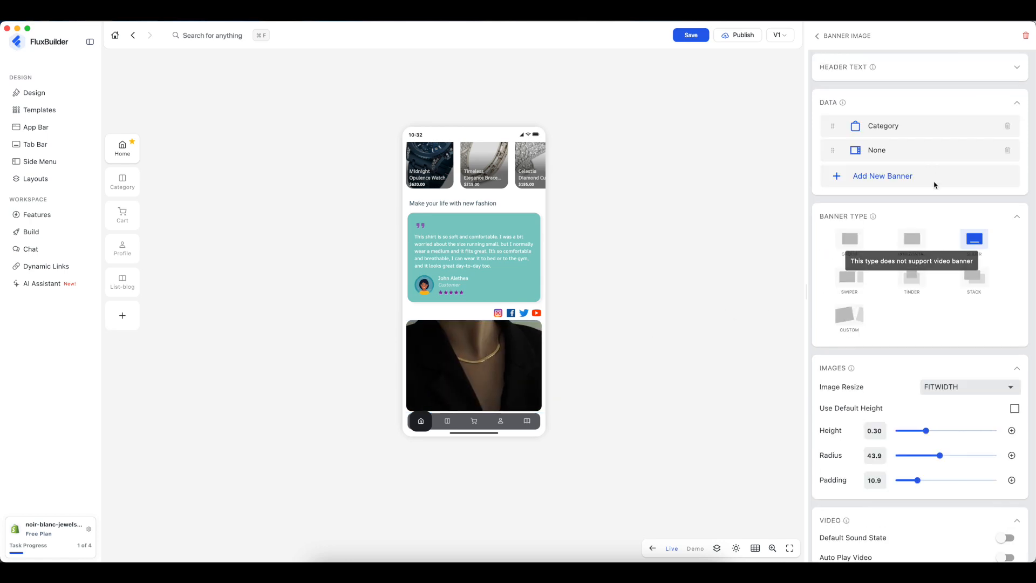
- Add a trial third banner item and set it to the video type
scroll(909, 448, down, 1)
scroll(909, 448, down, 3)
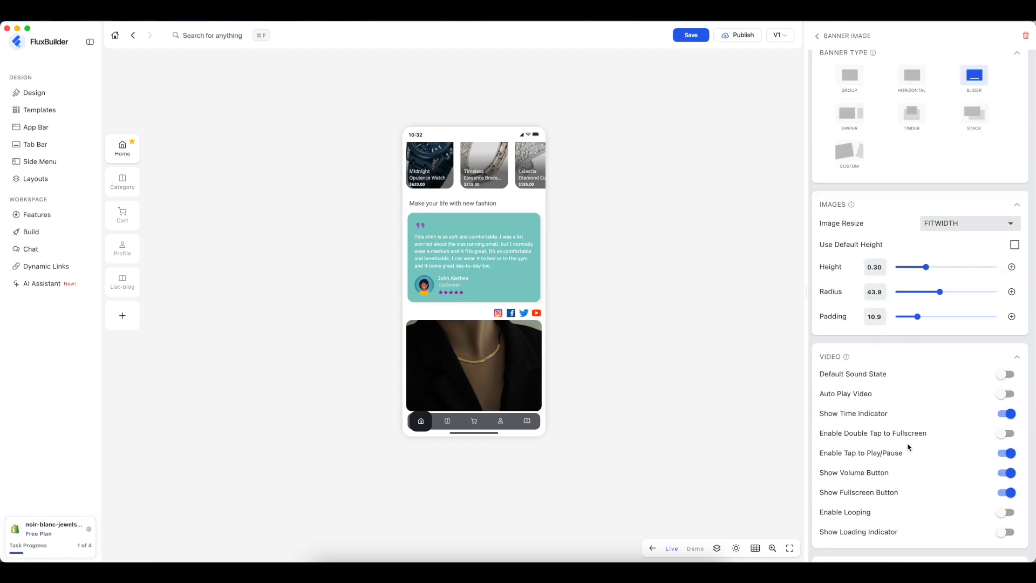
scroll(909, 448, down, 3)
scroll(909, 448, up, 4)
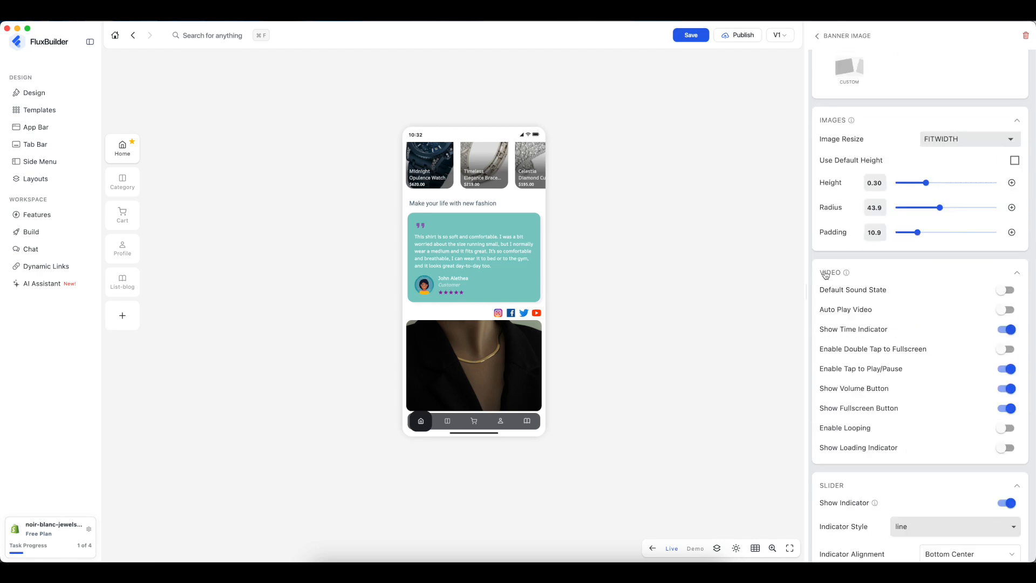
scroll(835, 274, up, 5)
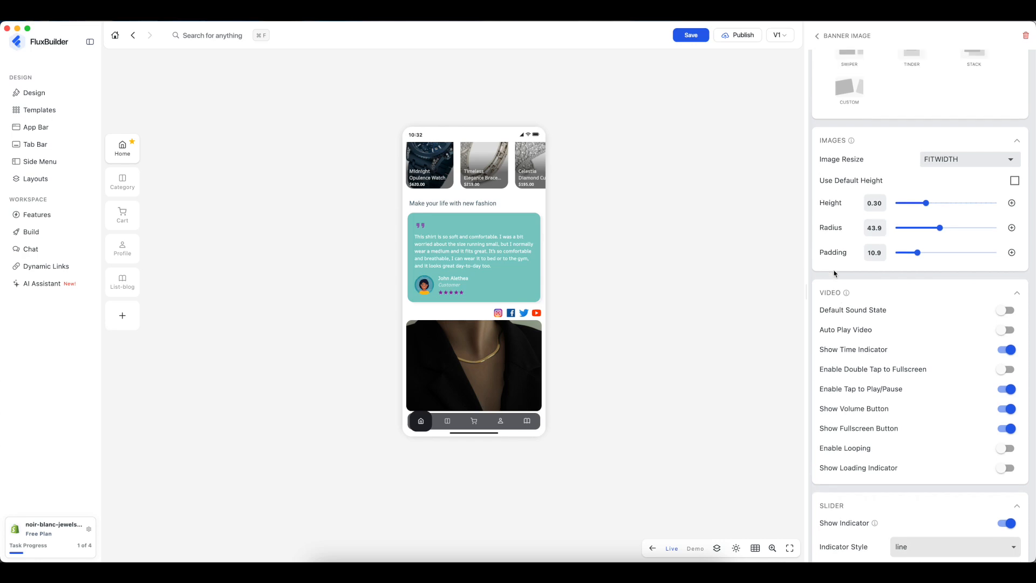
click(884, 176)
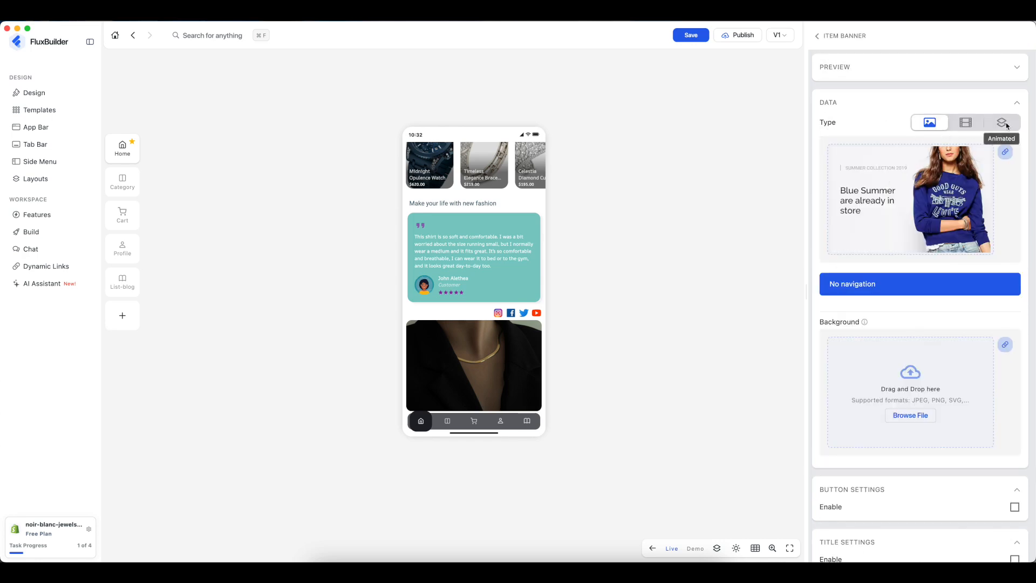
click(973, 122)
mouse_move(859, 142)
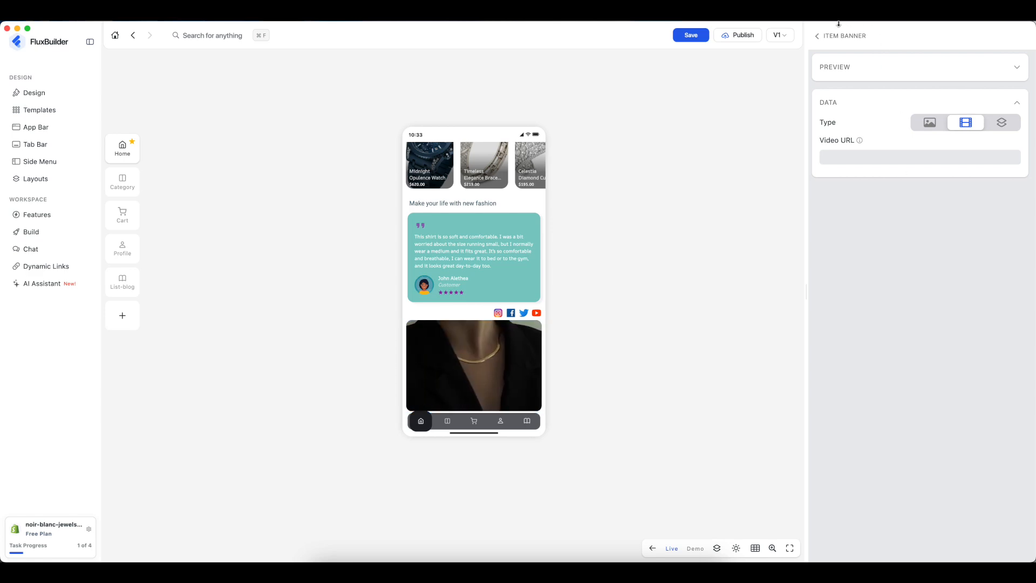
- Delete the extra empty banner and move the image banner above Category
click(819, 36)
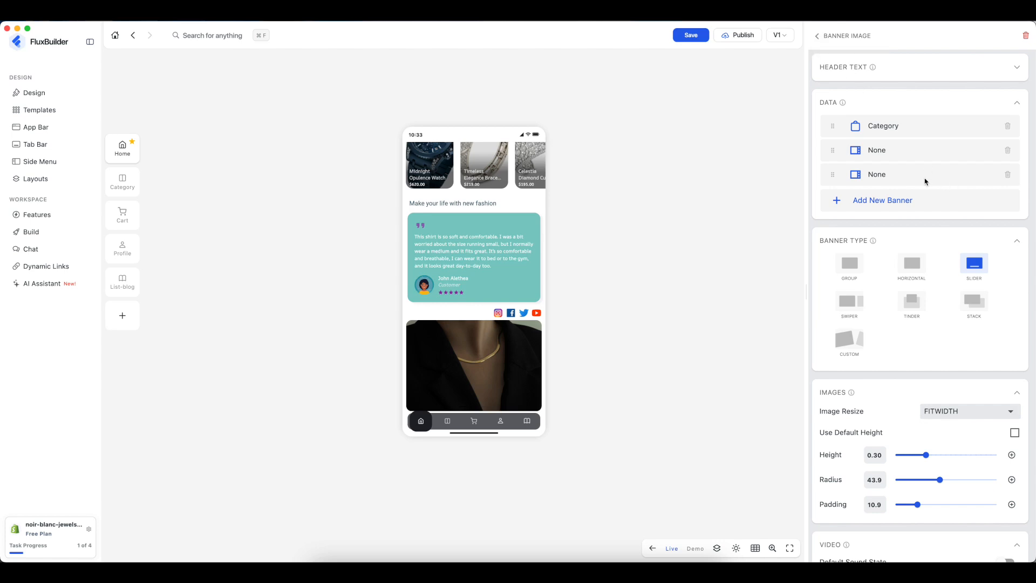
click(1007, 174)
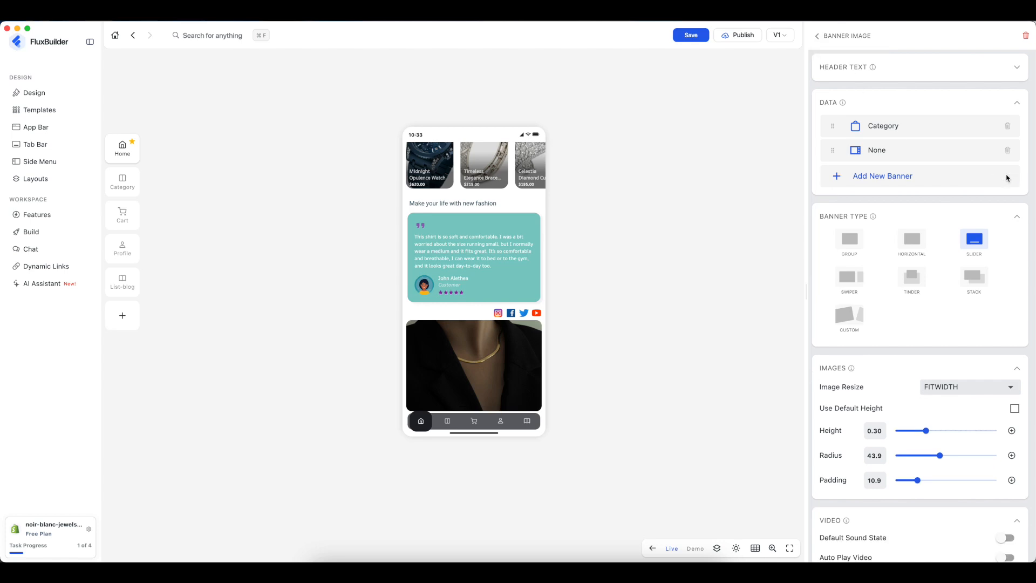
drag(918, 153, 912, 132)
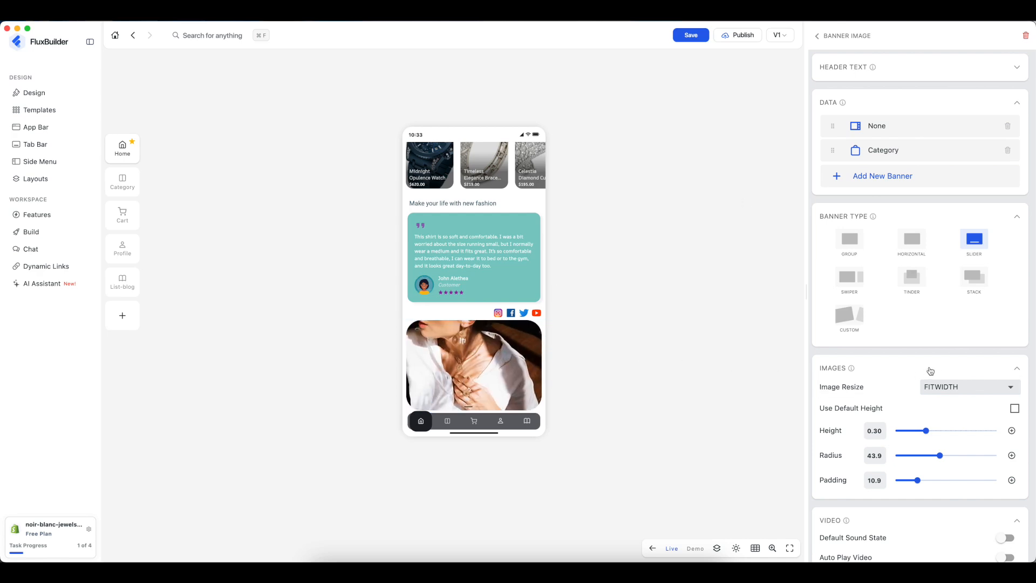
- Set the slider's indicator style to circle
scroll(930, 371, down, 5)
scroll(932, 370, down, 5)
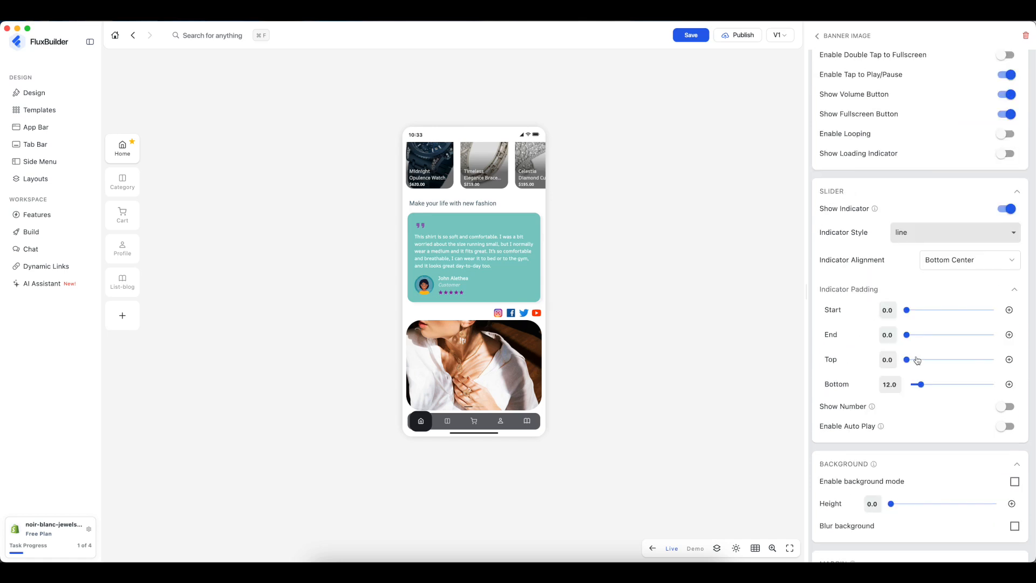
scroll(916, 360, down, 2)
click(942, 149)
click(933, 169)
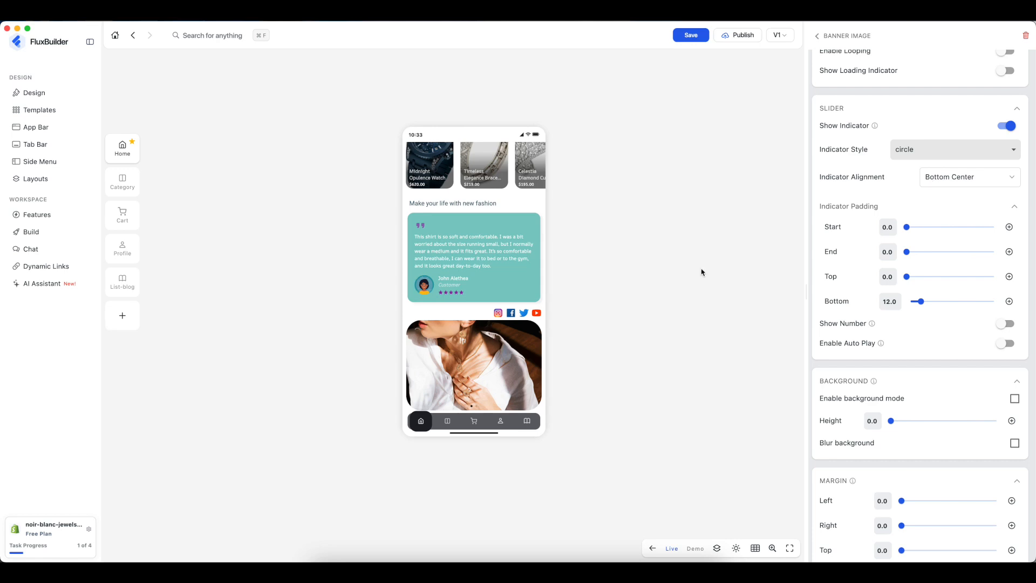
- Try Top Start, Top Center, Top End and Center Start alignments, then settle on Bottom Center
click(995, 177)
click(976, 200)
click(966, 178)
click(950, 223)
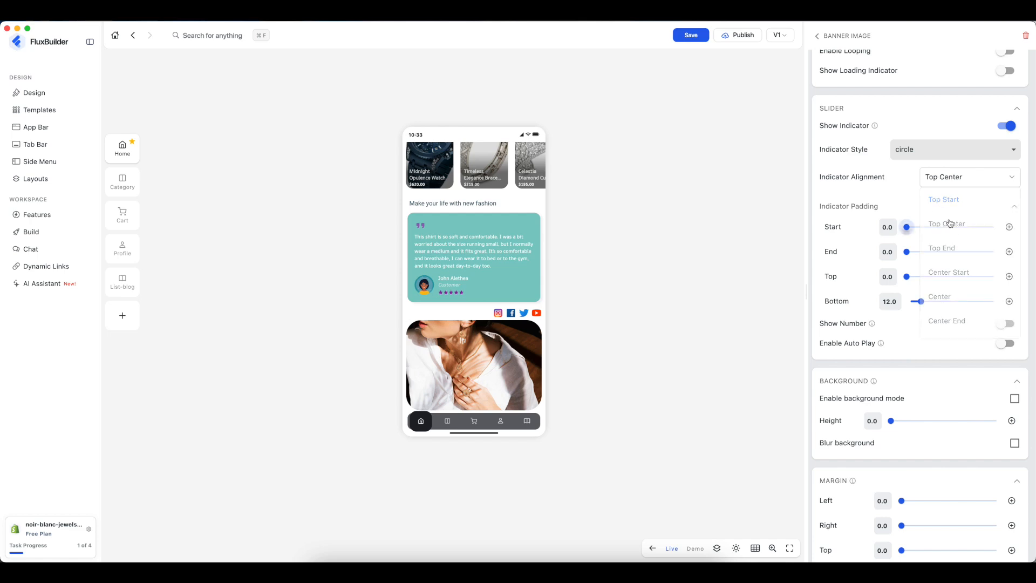
click(953, 180)
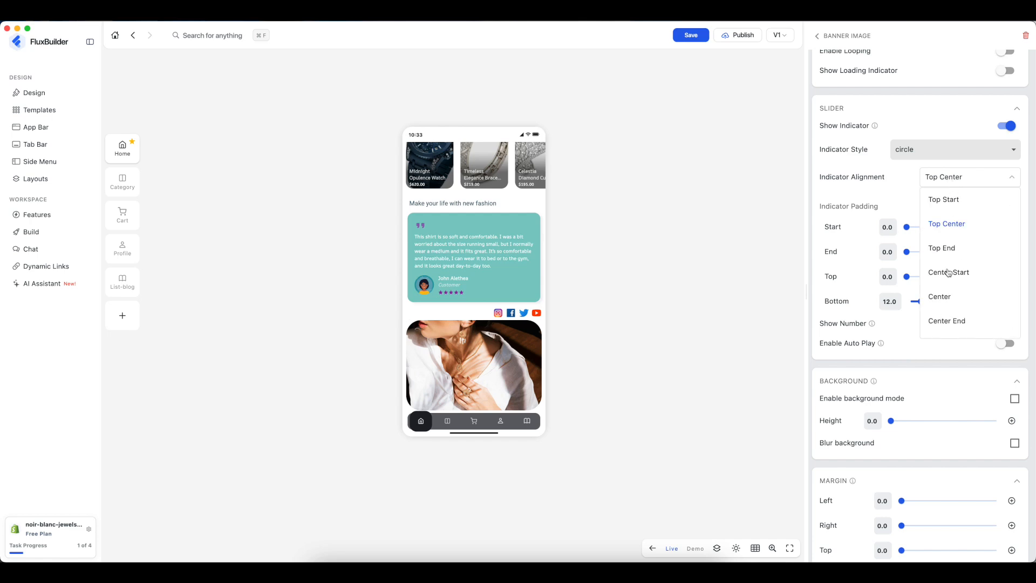
click(943, 249)
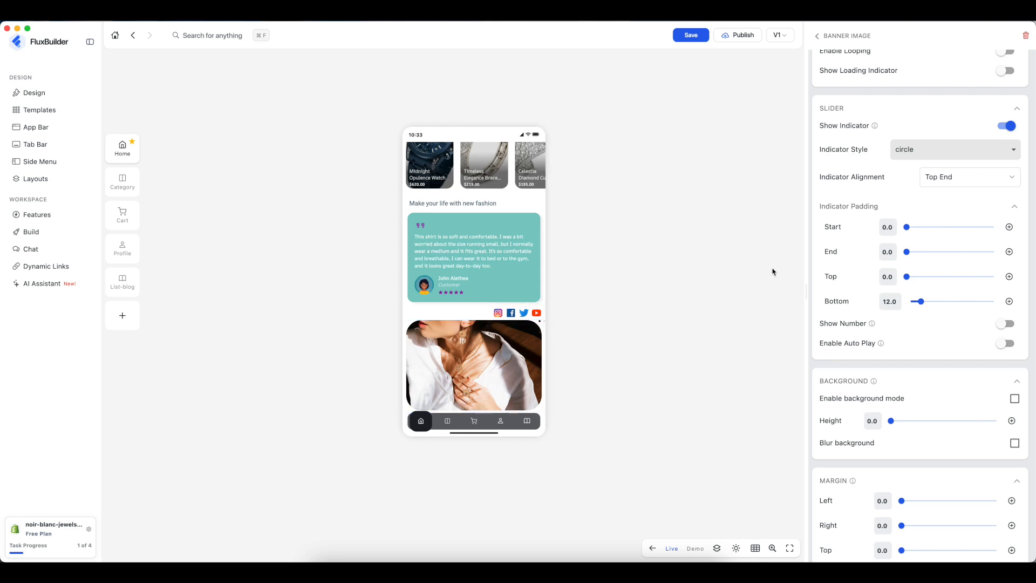
click(962, 178)
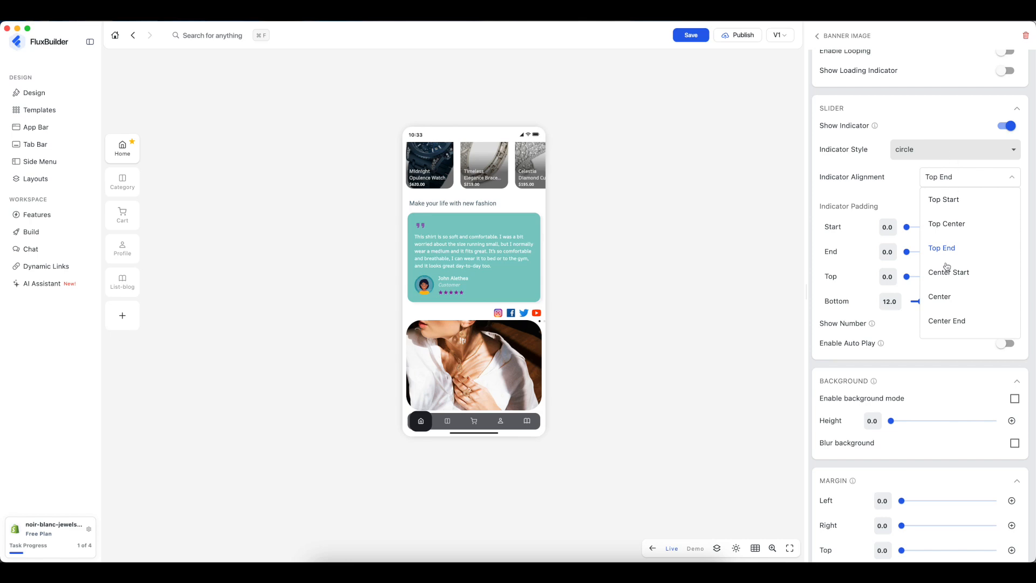
click(946, 272)
click(951, 178)
scroll(951, 267, down, 3)
click(953, 301)
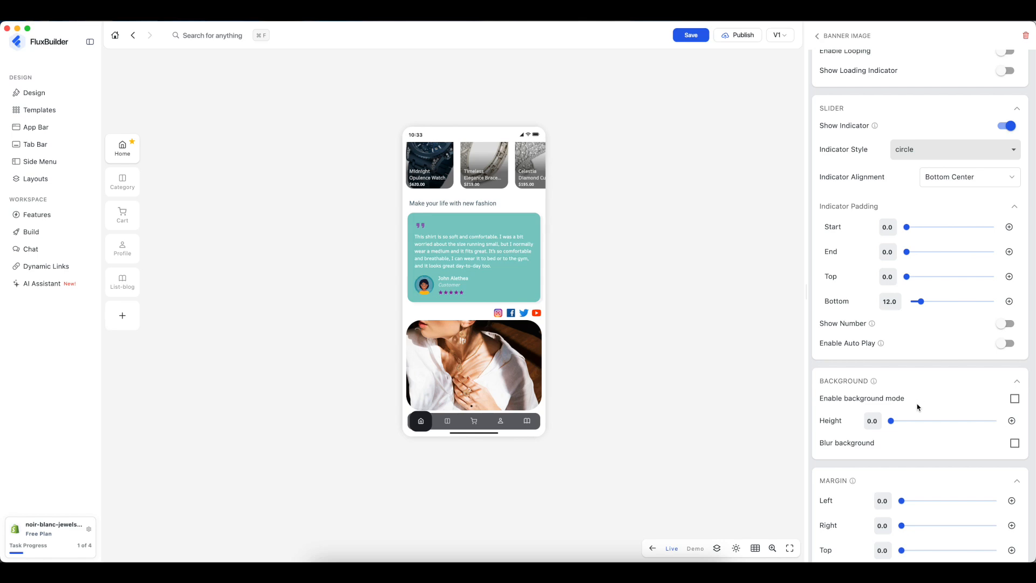
- Return to the Home screen's layout list
scroll(918, 407, down, 3)
scroll(918, 407, up, 12)
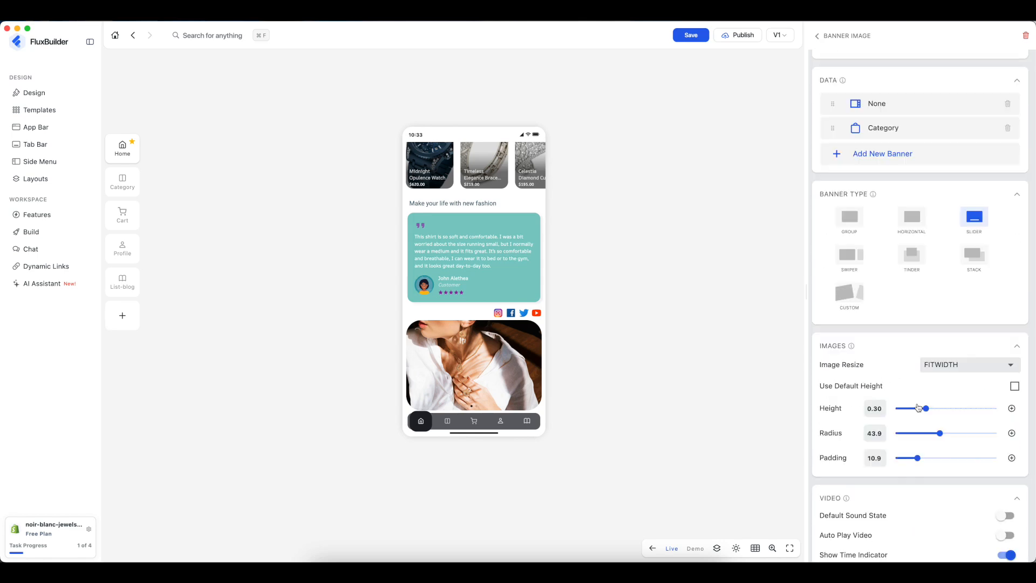
click(817, 36)
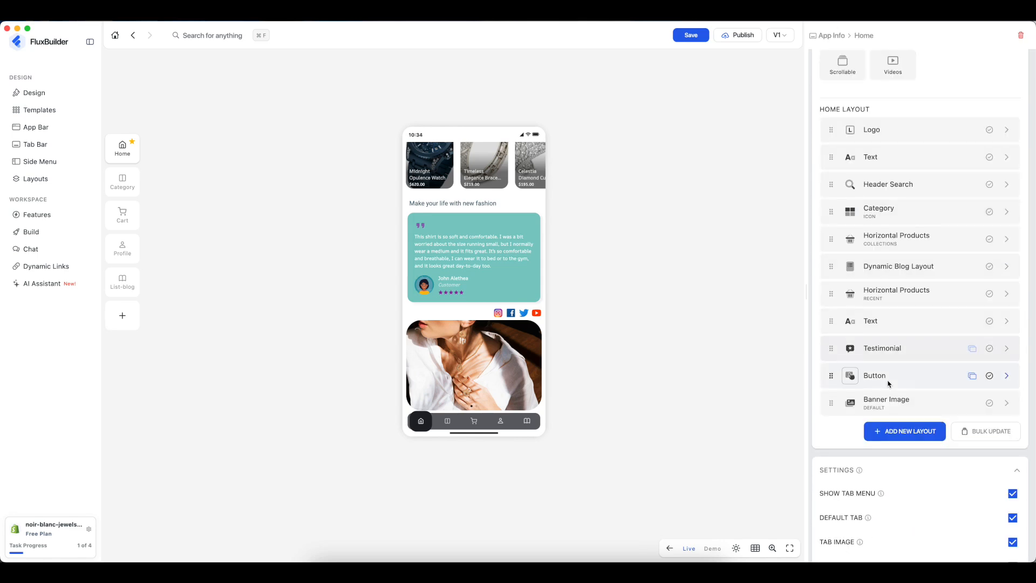
- Move the Banner Image row up to sit below the headline Text row
drag(884, 407, 906, 180)
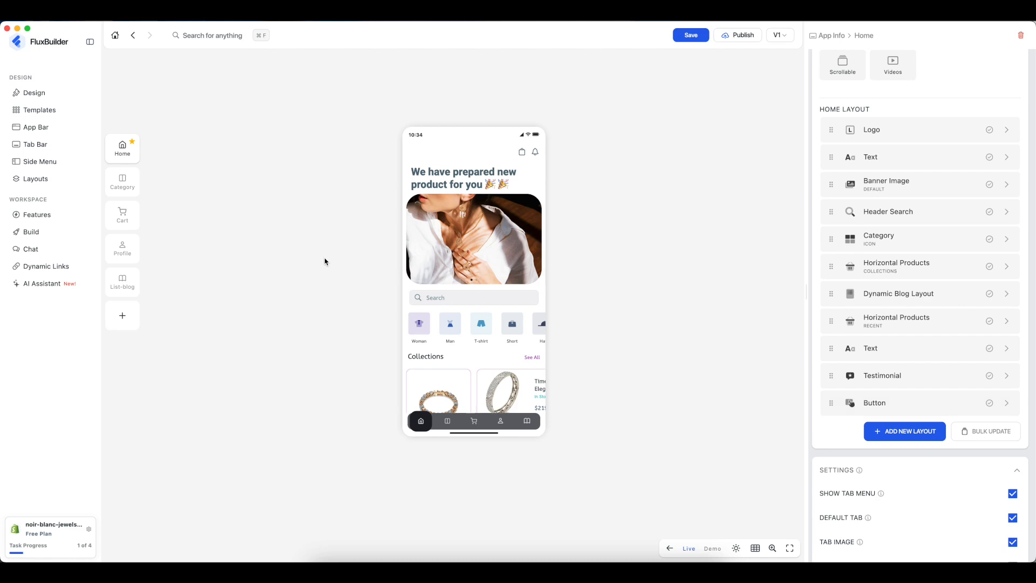
- Open the Layouts template library
click(60, 180)
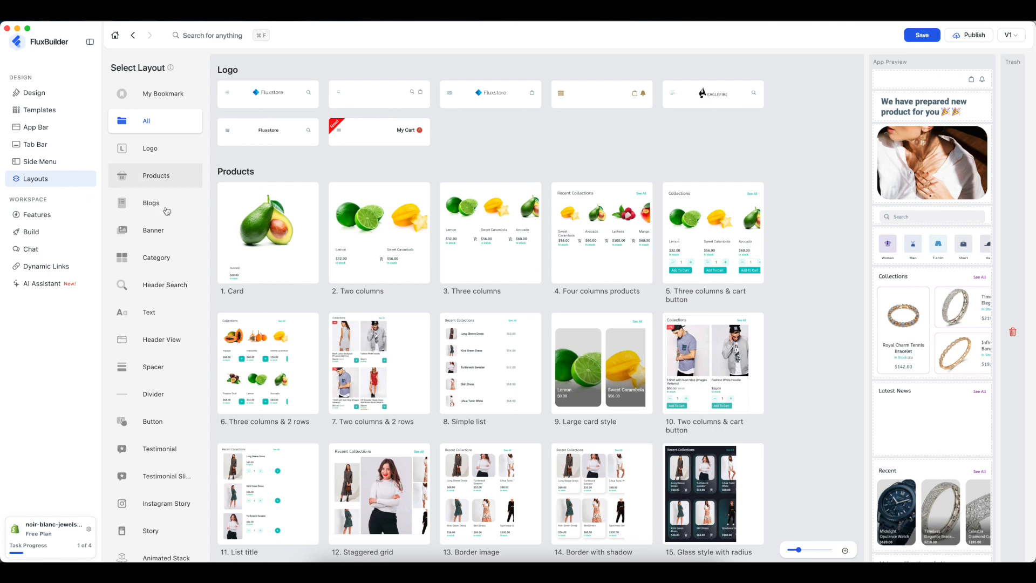
- Delete the Banner Image and Latest News sections from the Home layout
click(153, 230)
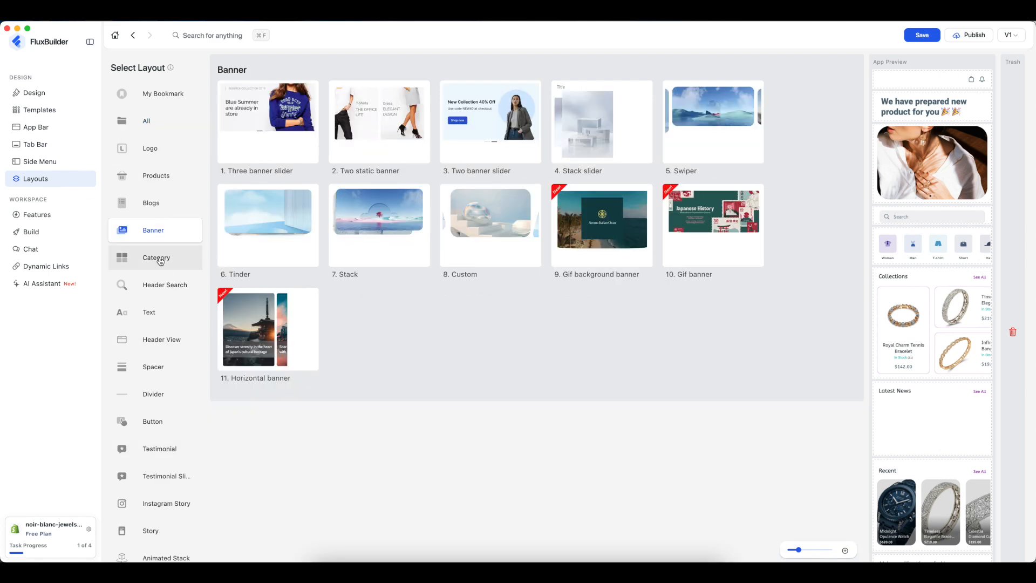
click(160, 258)
click(160, 286)
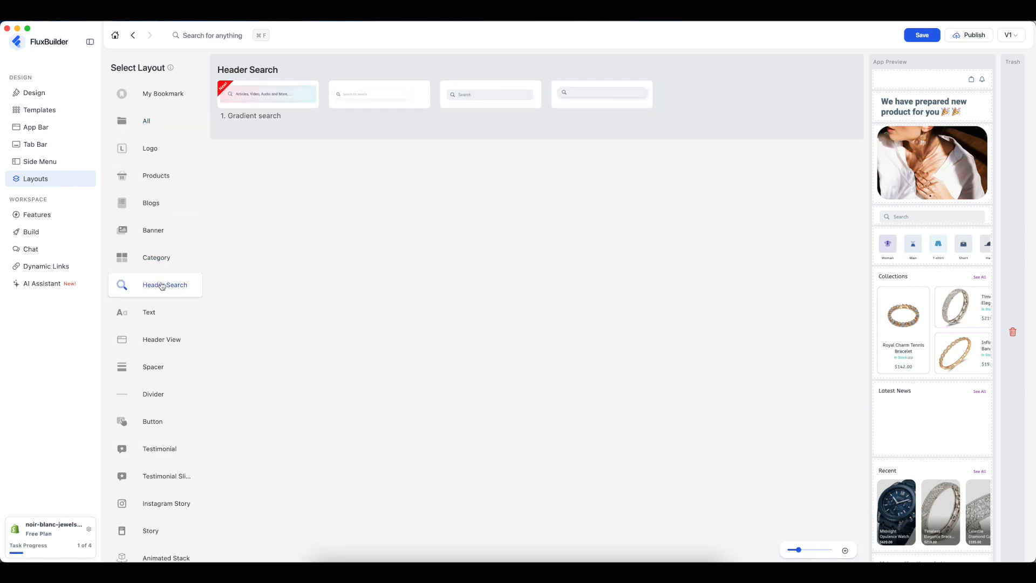
drag(918, 183, 1008, 182)
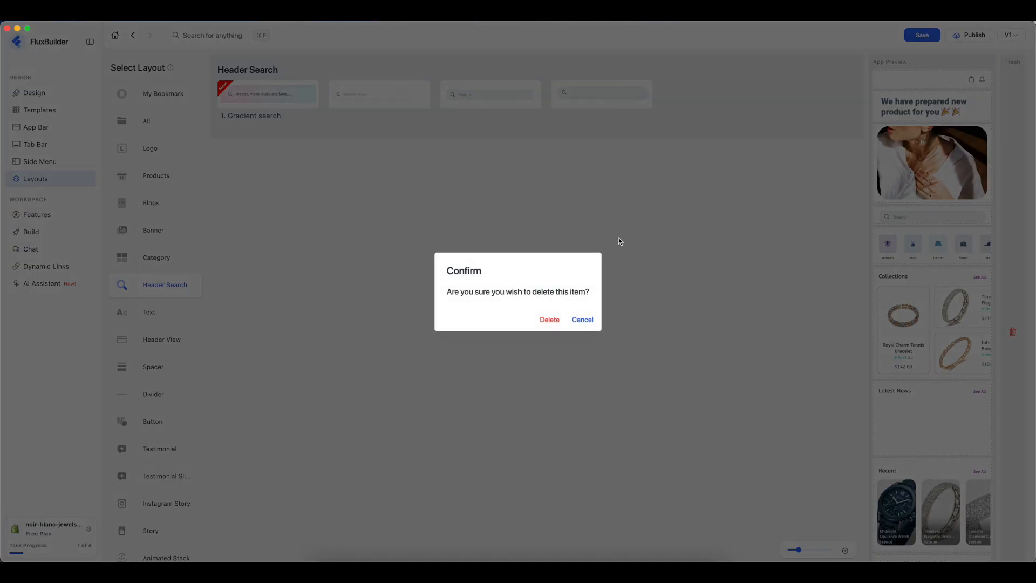
click(546, 320)
drag(920, 350, 1010, 345)
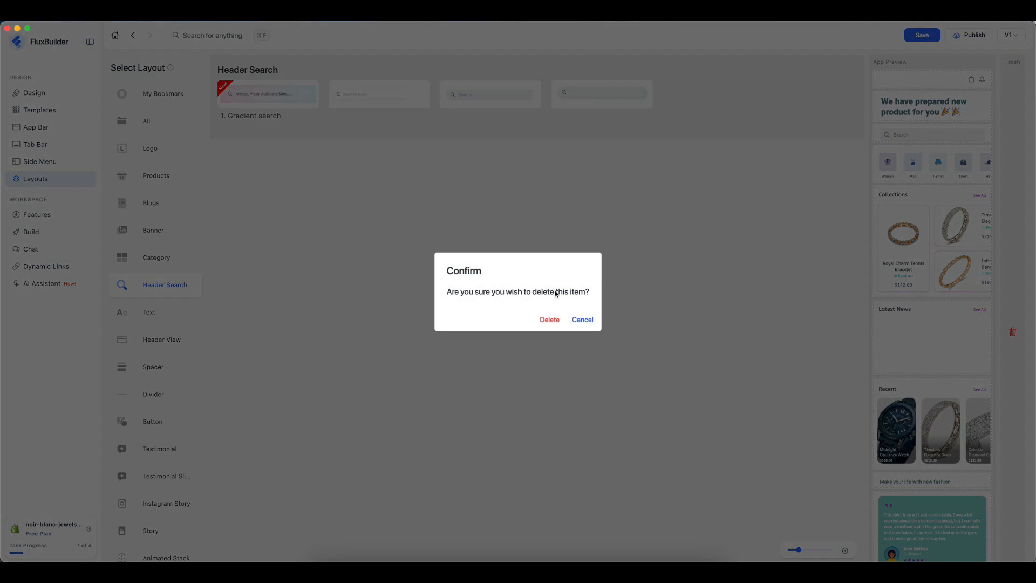
click(548, 320)
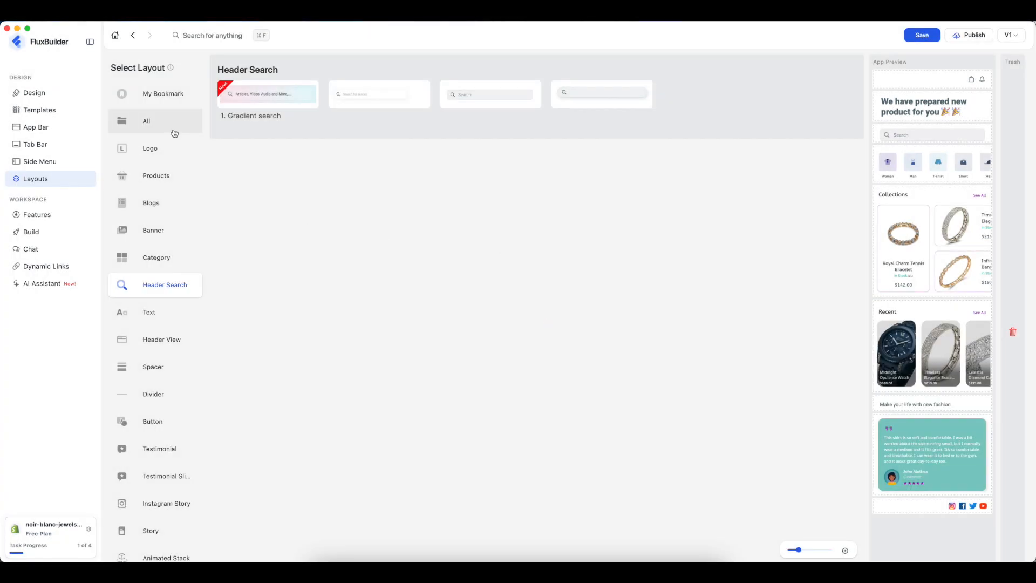
- Add the horizontal accessory list card below the headline and return to Design
scroll(151, 346, down, 3)
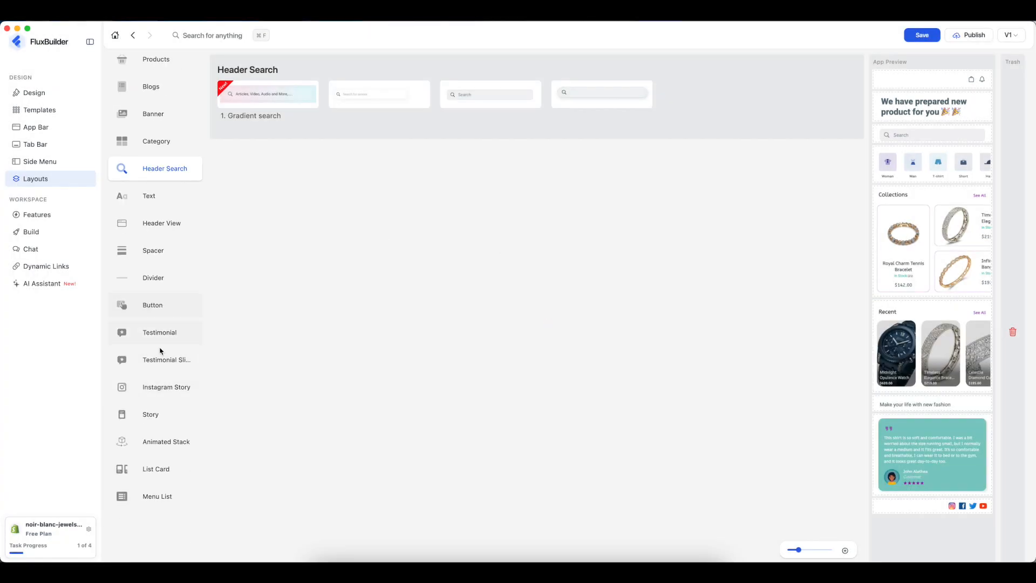
click(150, 471)
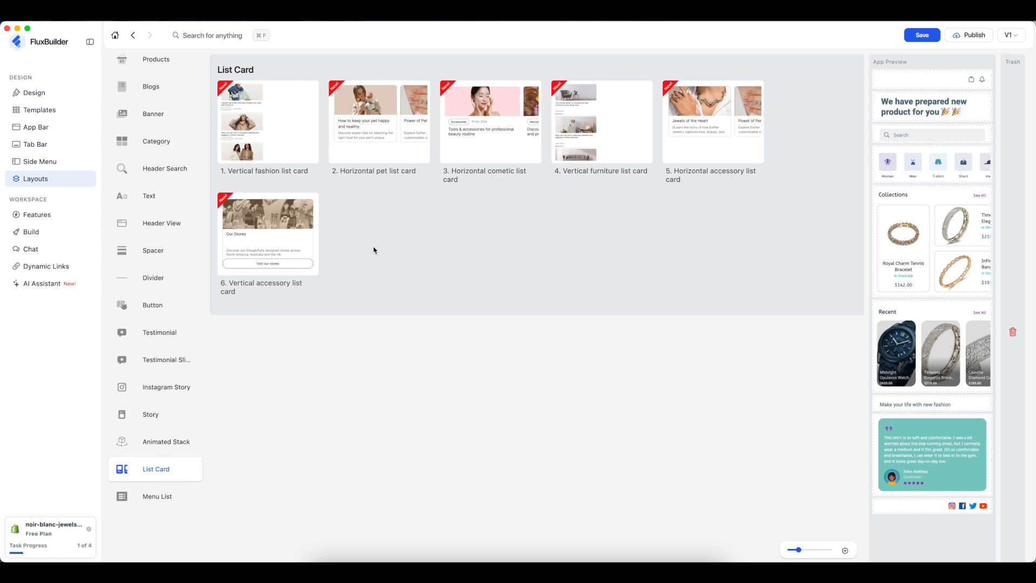
drag(703, 123, 924, 151)
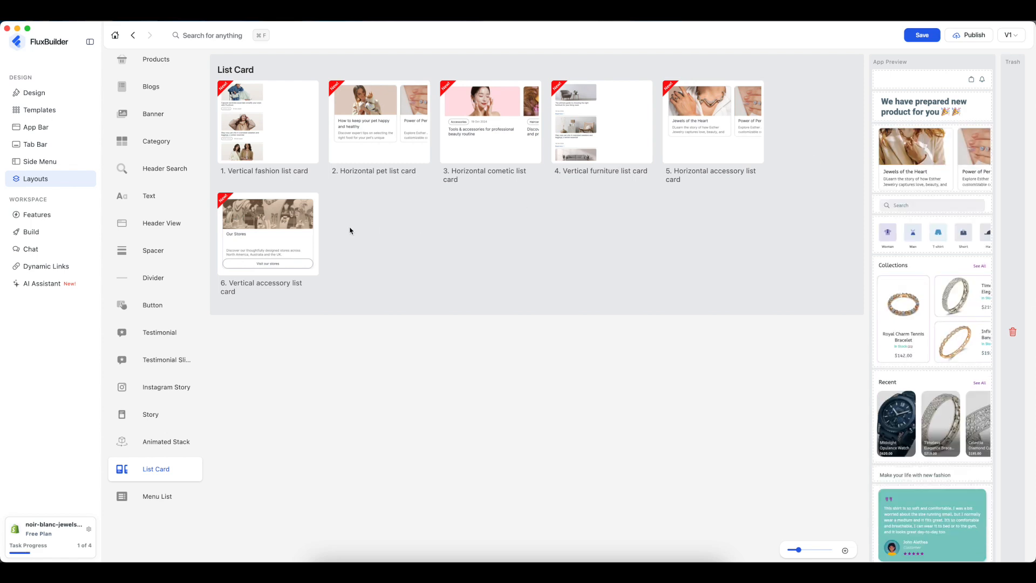
click(34, 94)
mouse_move(539, 255)
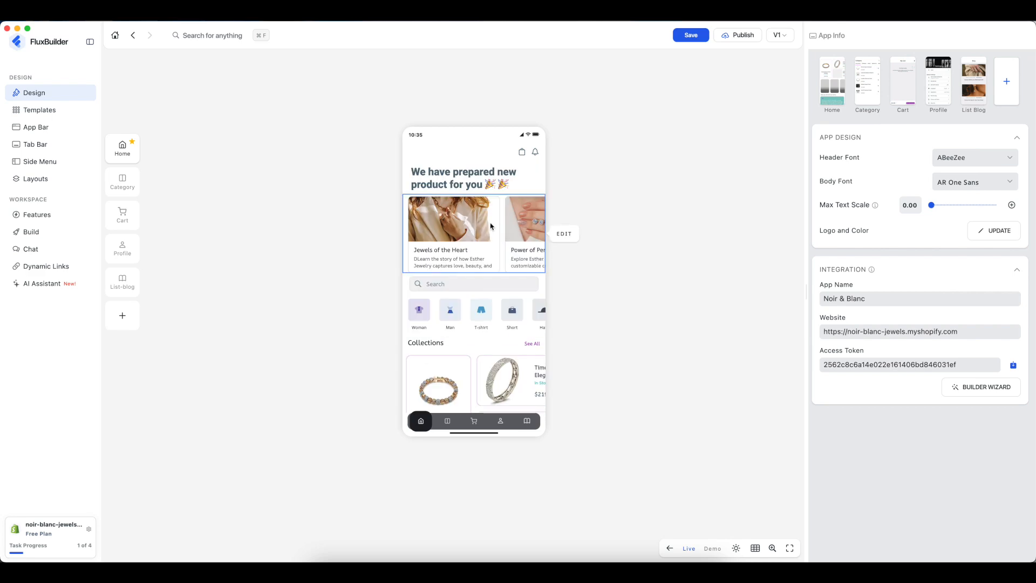
- View the list card's settings, then switch to editing the Category screen
click(561, 235)
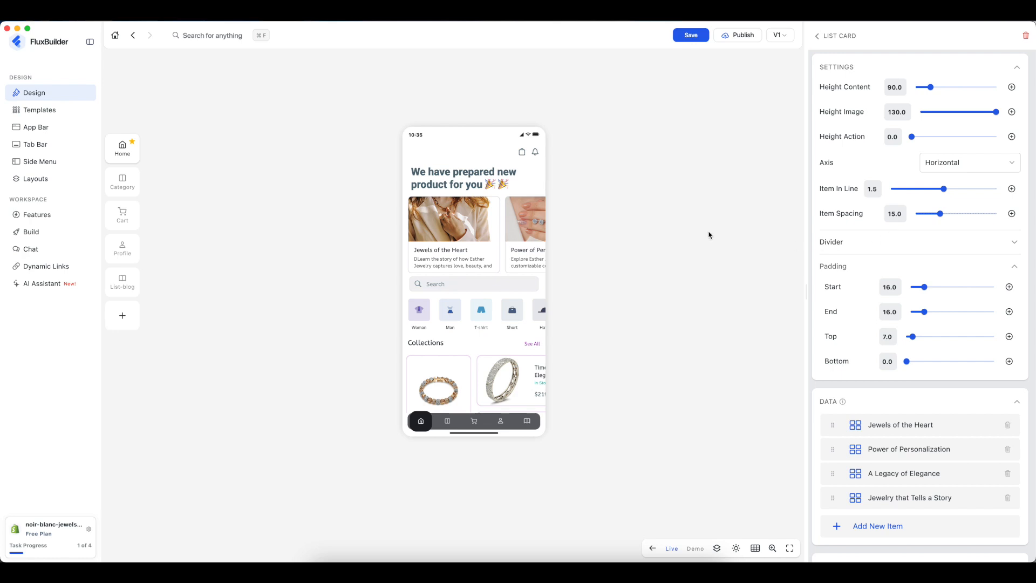
click(123, 181)
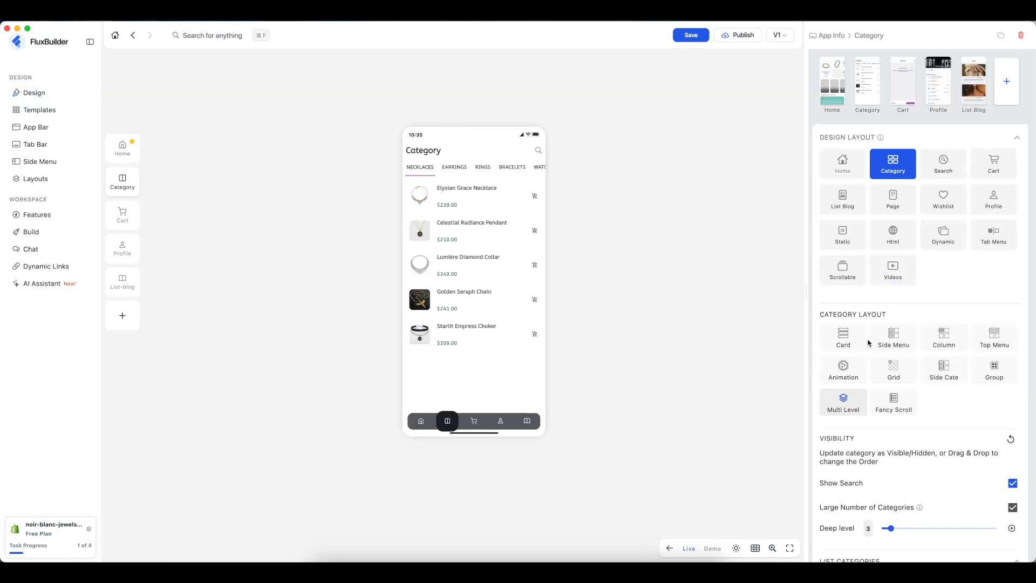
- Try the Grid, Side Cate and Column category layouts, then keep Multi Level
click(904, 378)
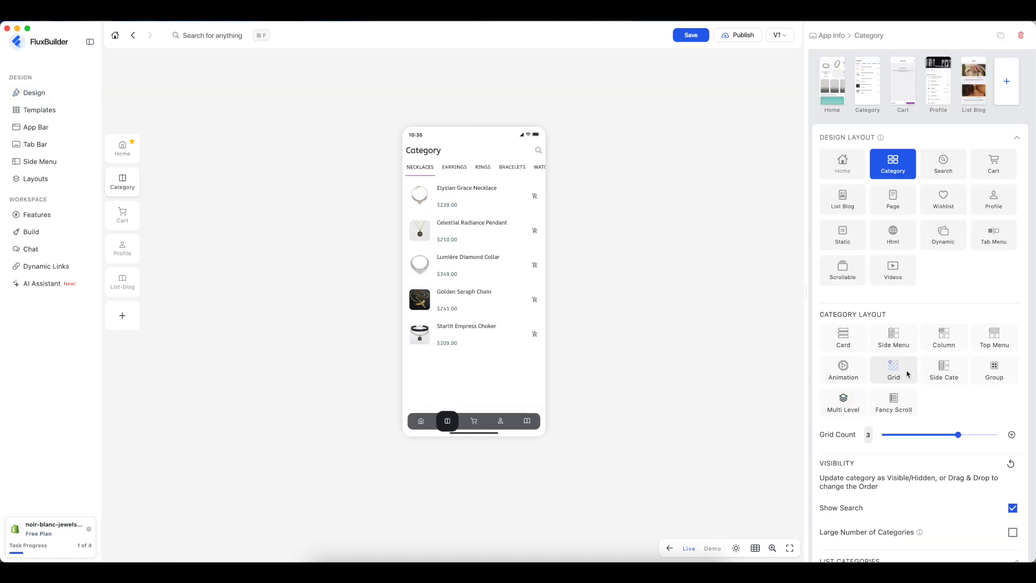
click(938, 375)
click(952, 343)
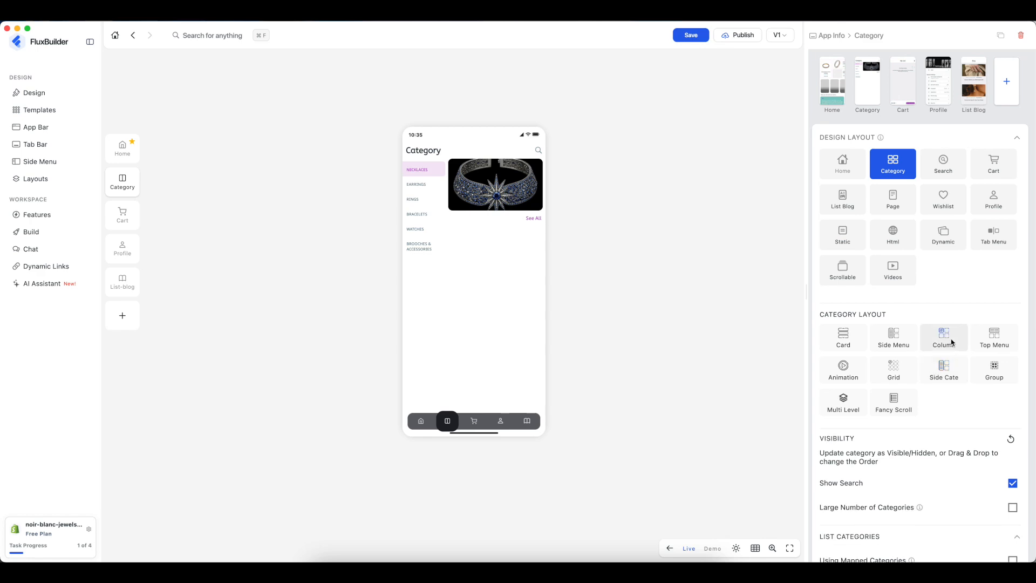
click(838, 406)
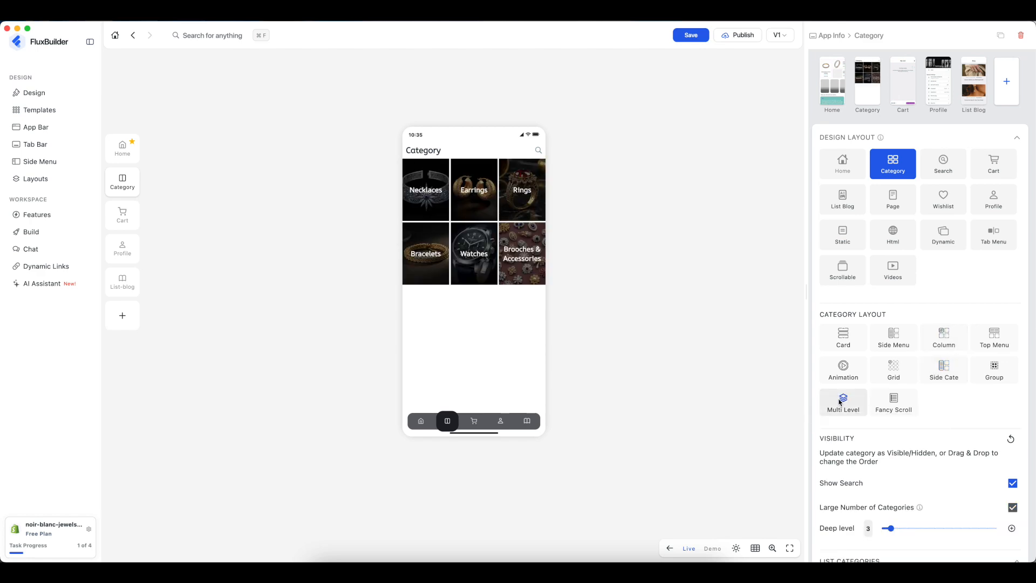
- Switch briefly to the Cart screen, then back to the Home screen
click(124, 216)
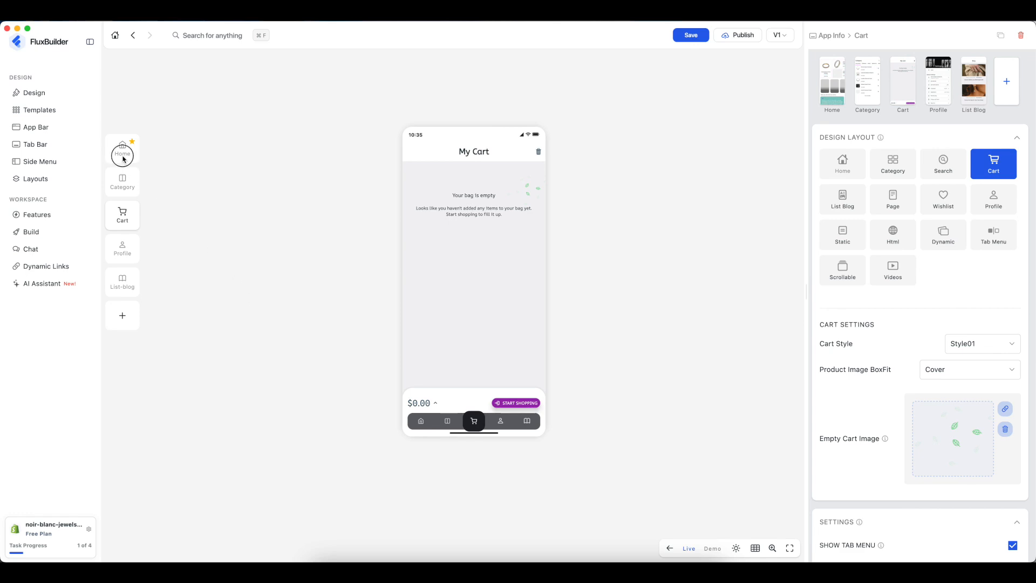
click(122, 151)
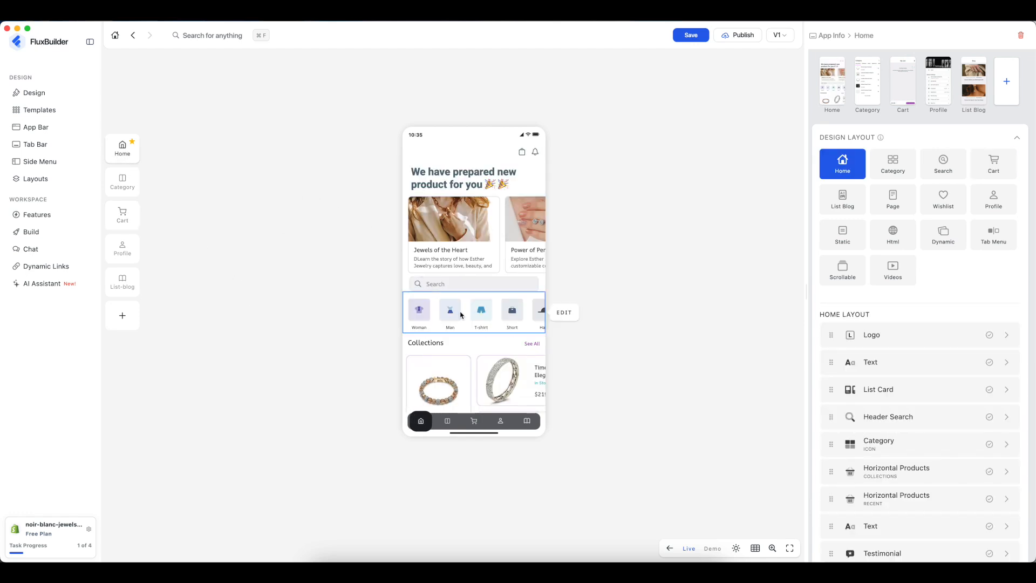
scroll(474, 273, down, 4)
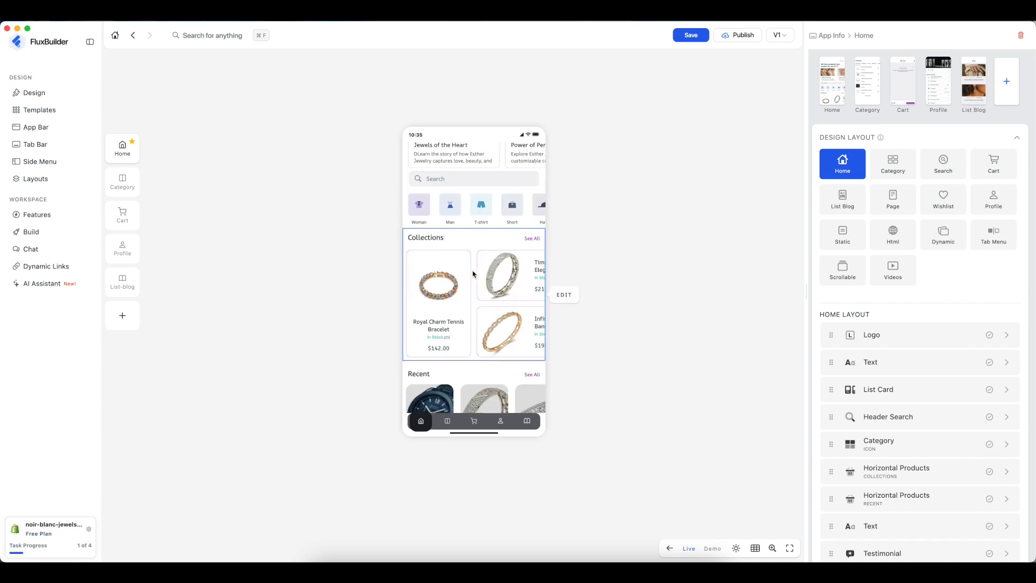
- On the tennis bracelet's product page, try layouts, set image height to 0.4, and return to Flat Style
click(443, 295)
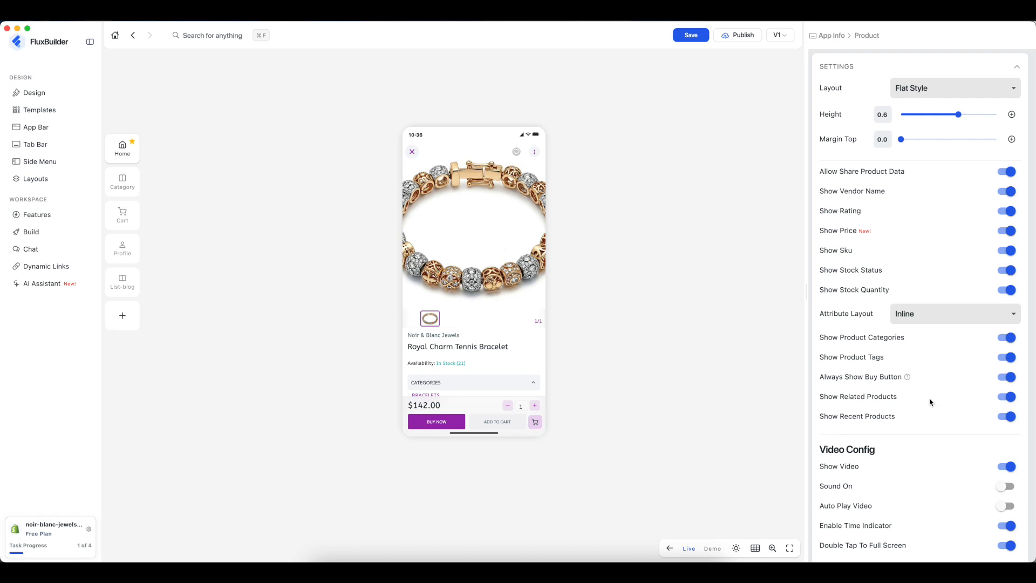
click(928, 96)
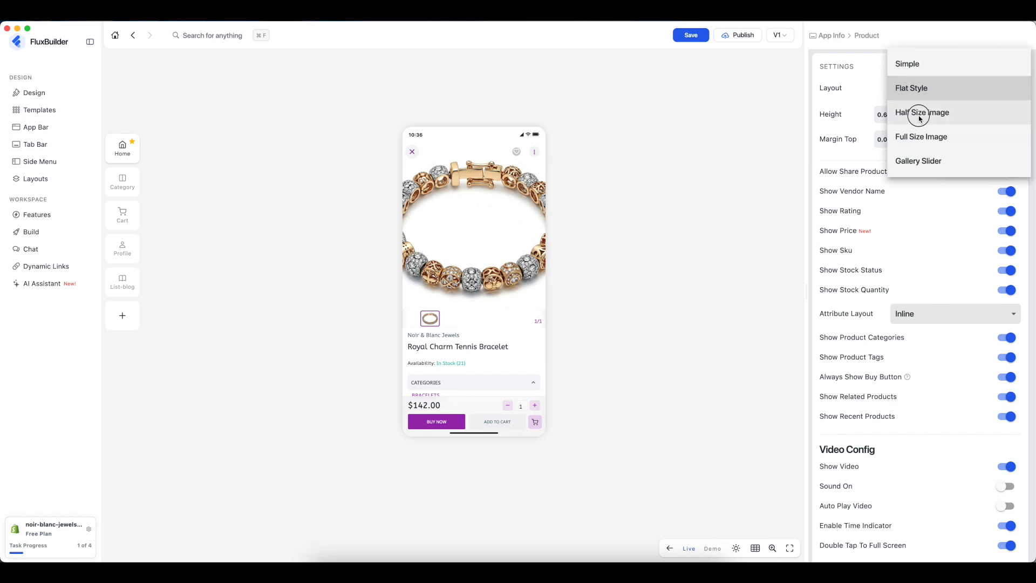
click(920, 117)
click(926, 91)
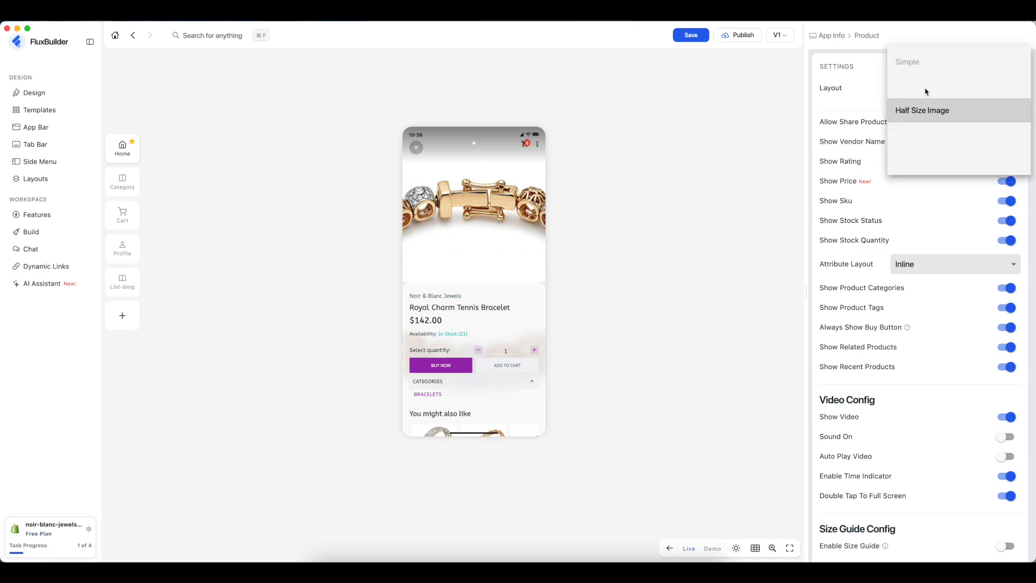
click(924, 138)
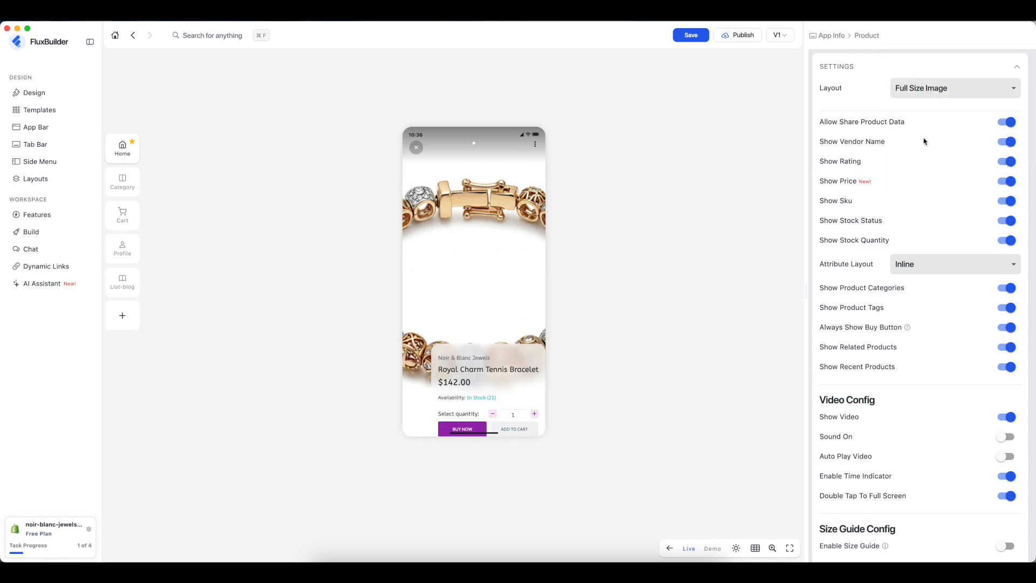
click(927, 94)
click(924, 65)
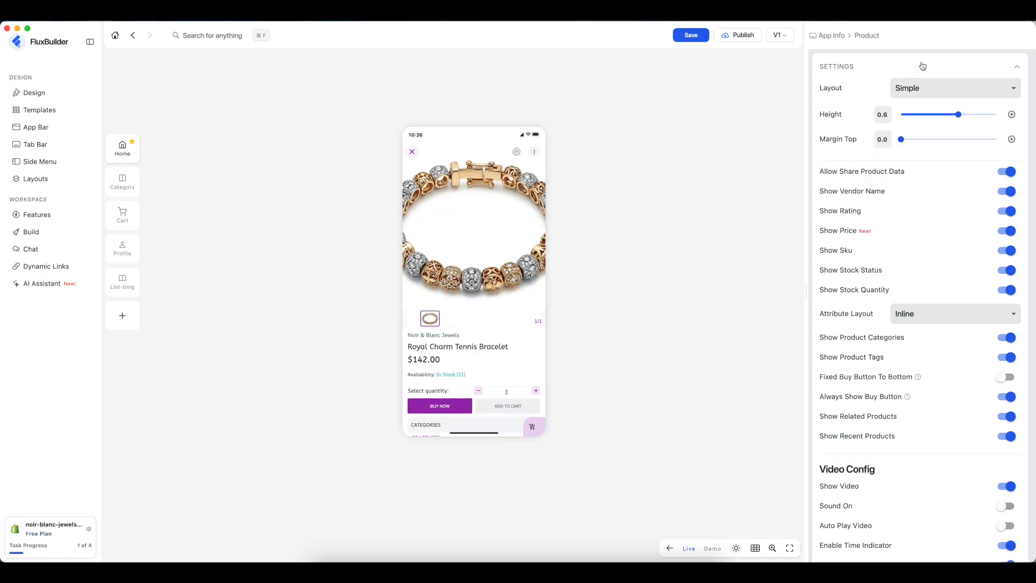
click(934, 115)
drag(934, 118, 941, 116)
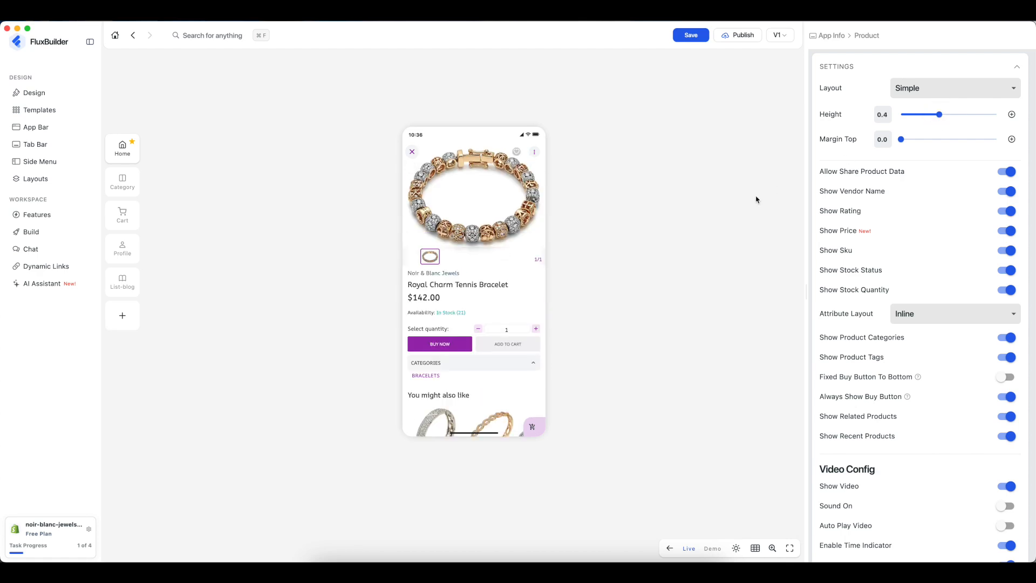
click(904, 92)
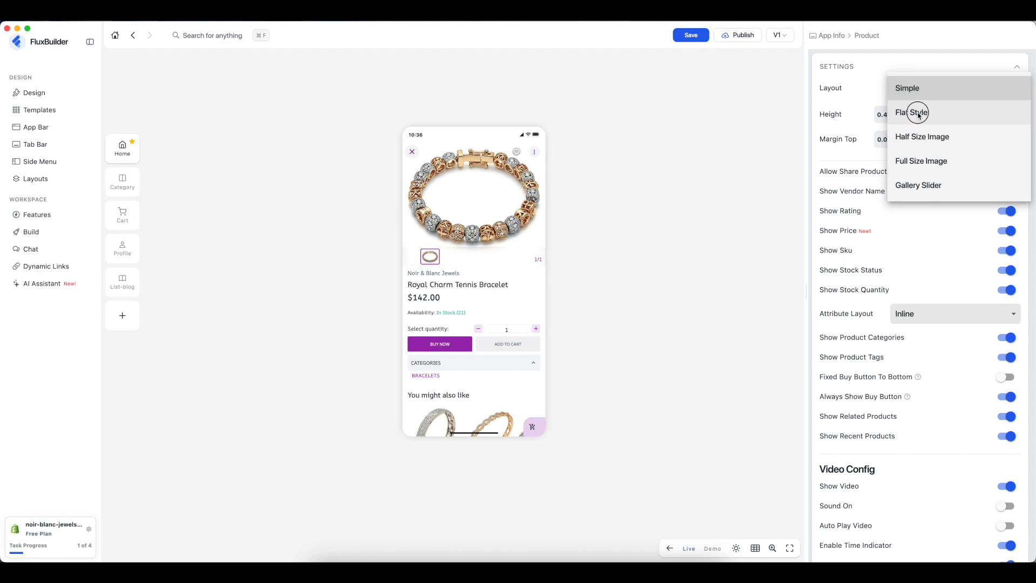
click(917, 112)
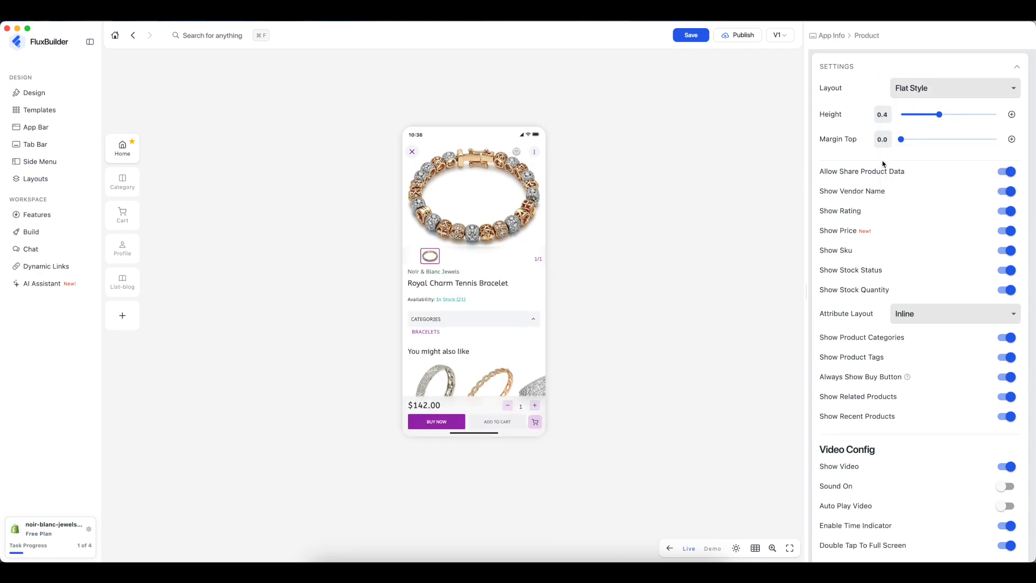
- Hide vendor name, rating, price, SKU, stock status and stock quantity, then show them all again
click(1006, 191)
click(1006, 211)
click(1007, 231)
click(1007, 251)
click(1007, 270)
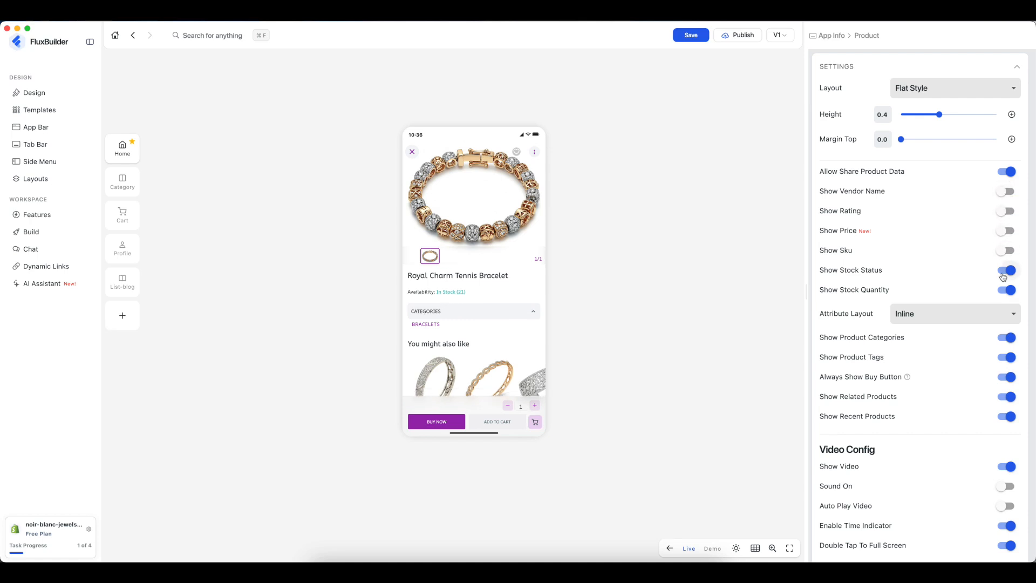
click(1007, 290)
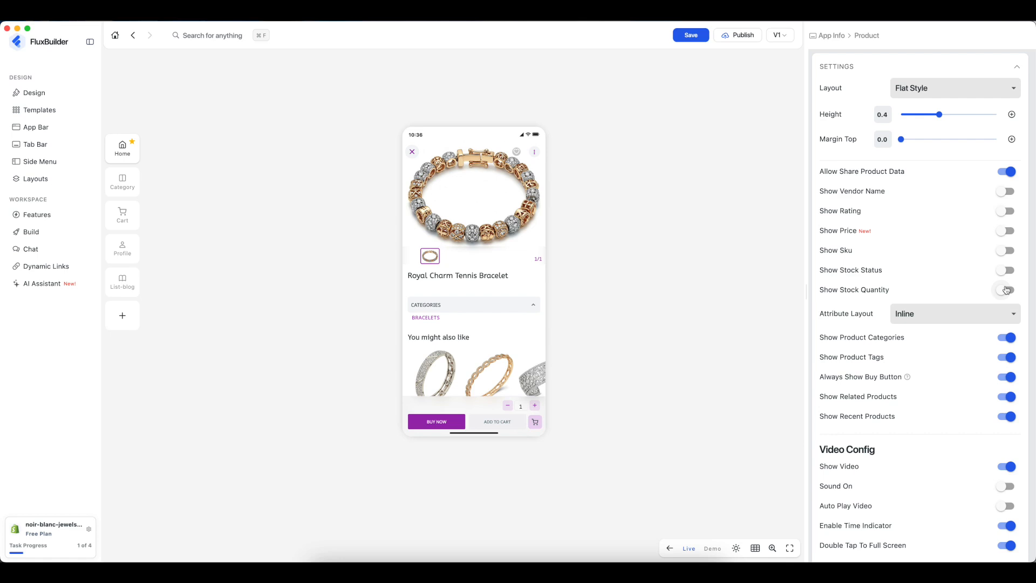
click(1007, 290)
click(1007, 270)
click(1006, 250)
click(1007, 231)
click(1005, 211)
click(1005, 192)
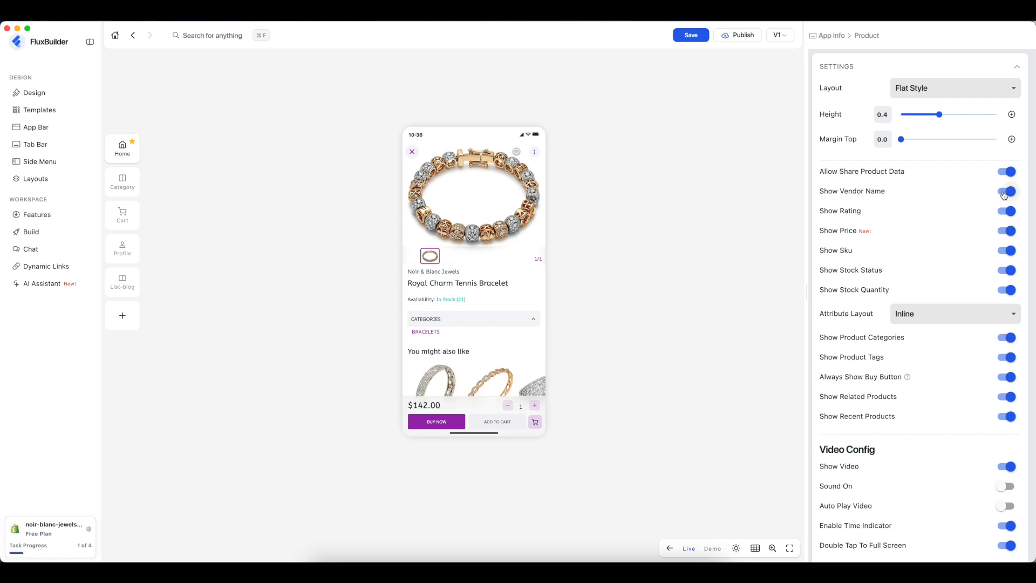
- Turn the 'You might also like' related products section off and back on
scroll(941, 416, down, 5)
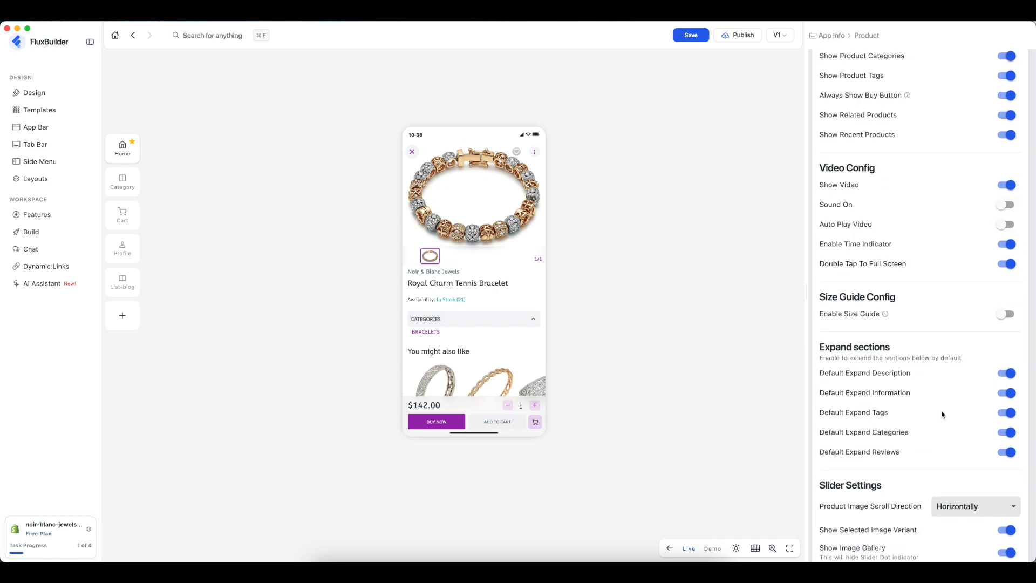
scroll(942, 415, down, 8)
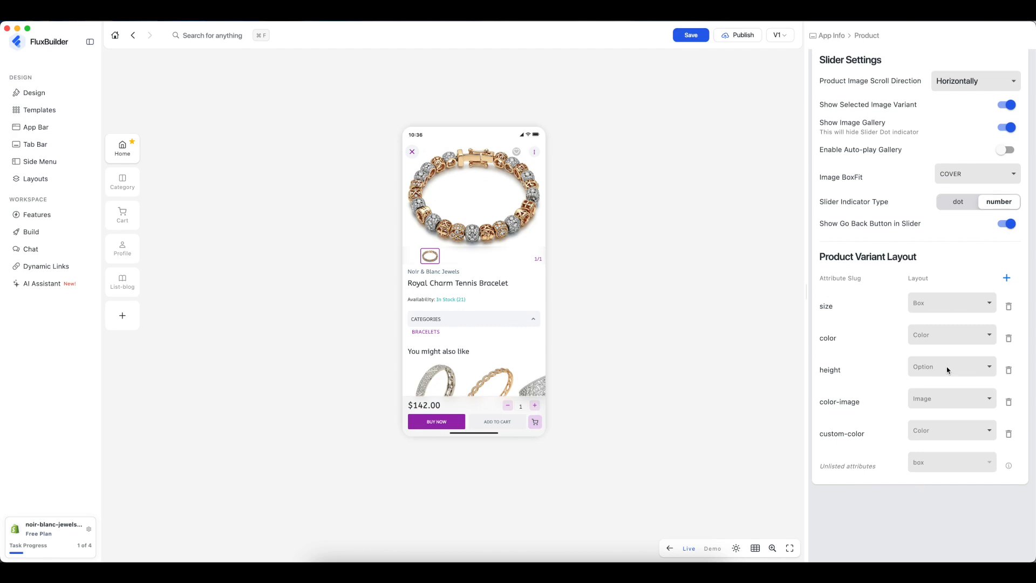
scroll(948, 370, up, 8)
scroll(947, 367, up, 5)
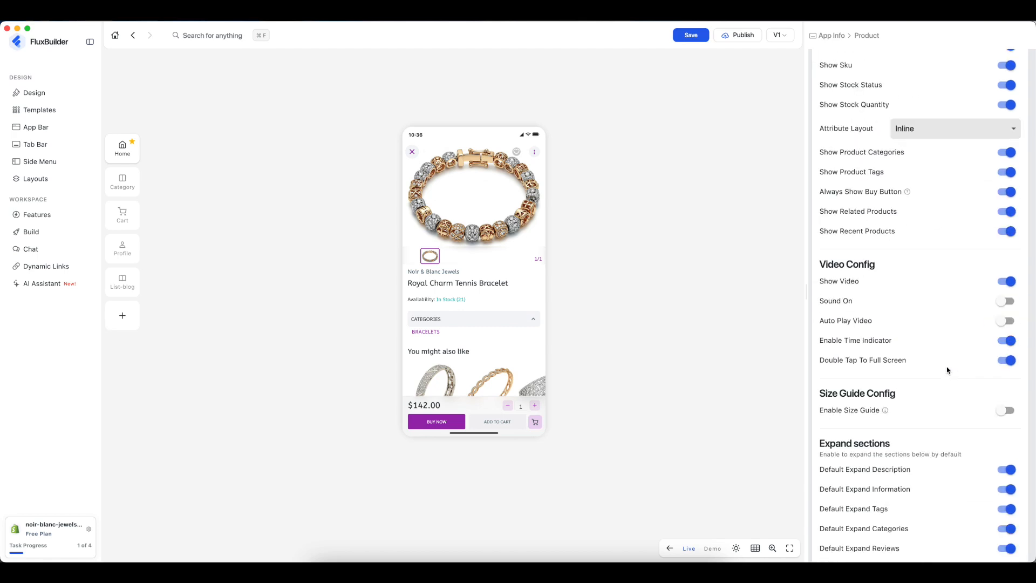
scroll(482, 349, down, 1)
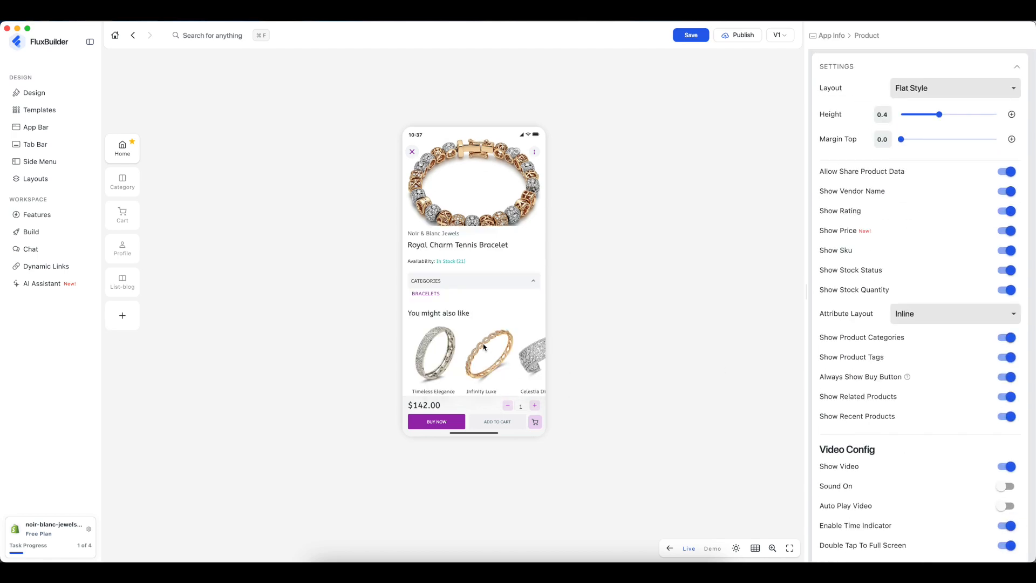
click(1002, 397)
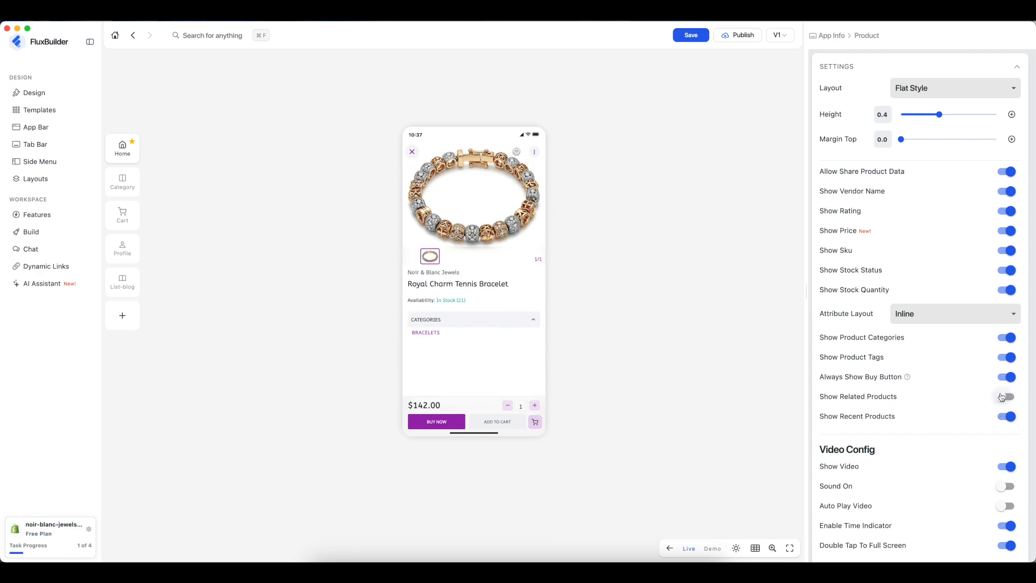
click(1002, 397)
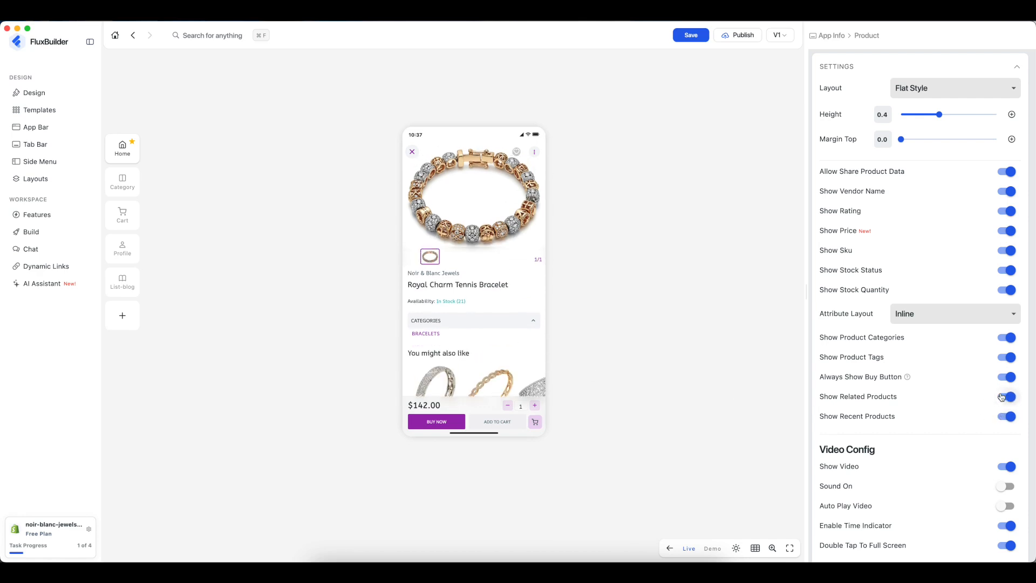
- Close the product page in the preview to return to the Home screen
scroll(468, 376, down, 1)
scroll(468, 378, up, 1)
click(411, 151)
scroll(485, 246, up, 2)
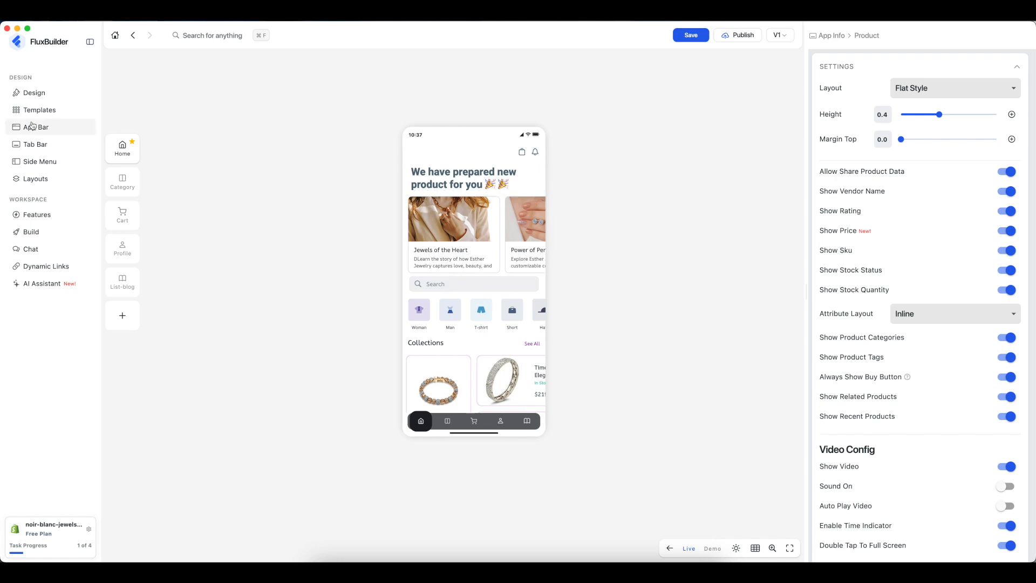
- Enable the app bar and add an icon item whose action opens the side menu
click(53, 127)
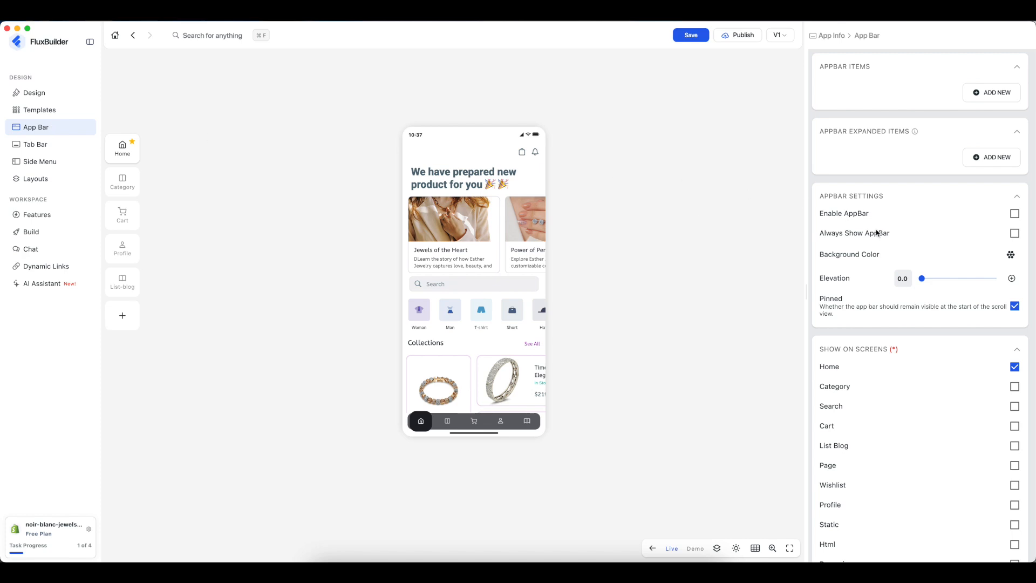
click(1015, 214)
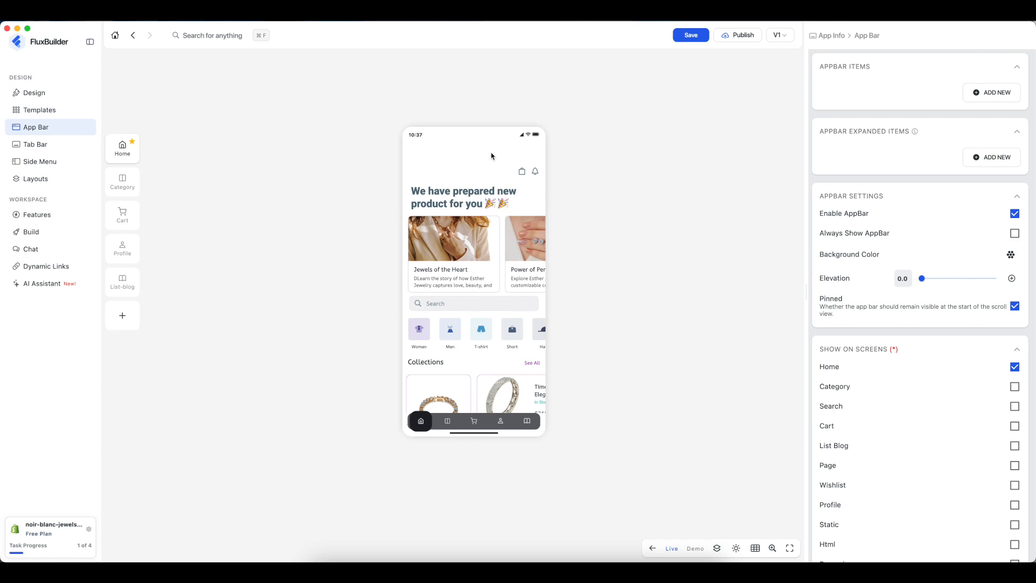
click(995, 94)
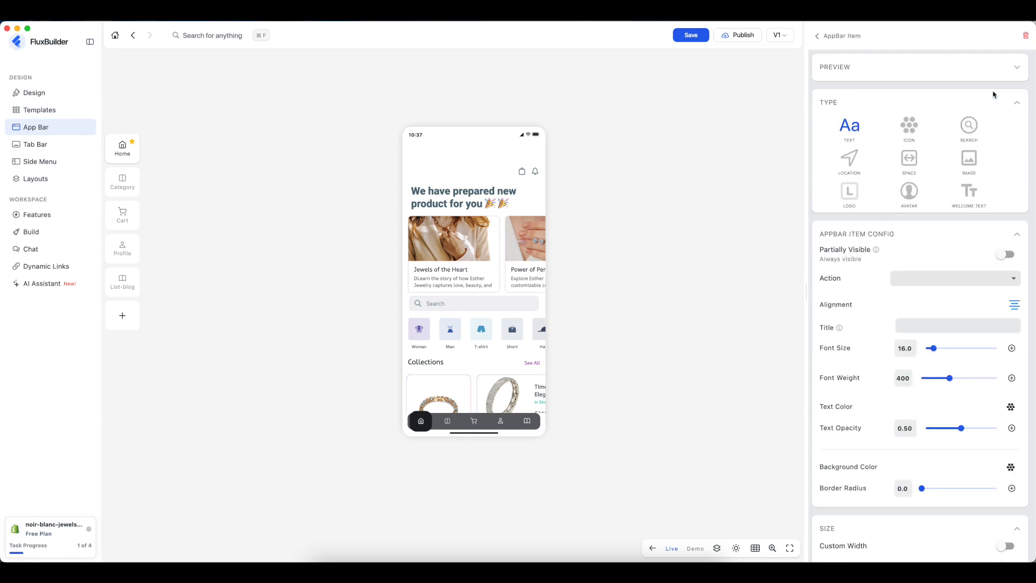
click(912, 129)
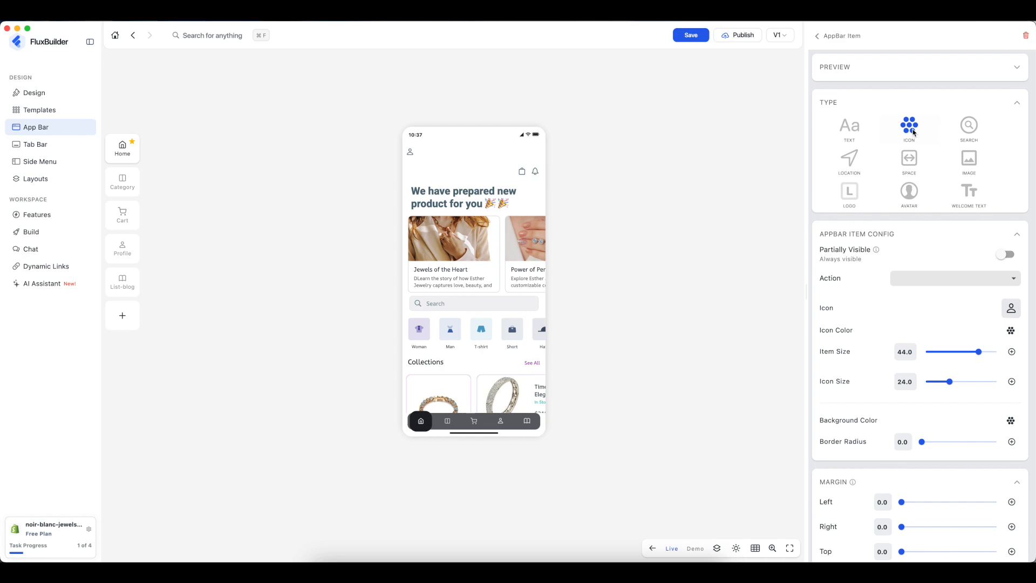
click(903, 285)
click(905, 281)
- Give the item the three-line menu icon and open the side menu settings from the preview
click(1011, 313)
scroll(545, 328, down, 5)
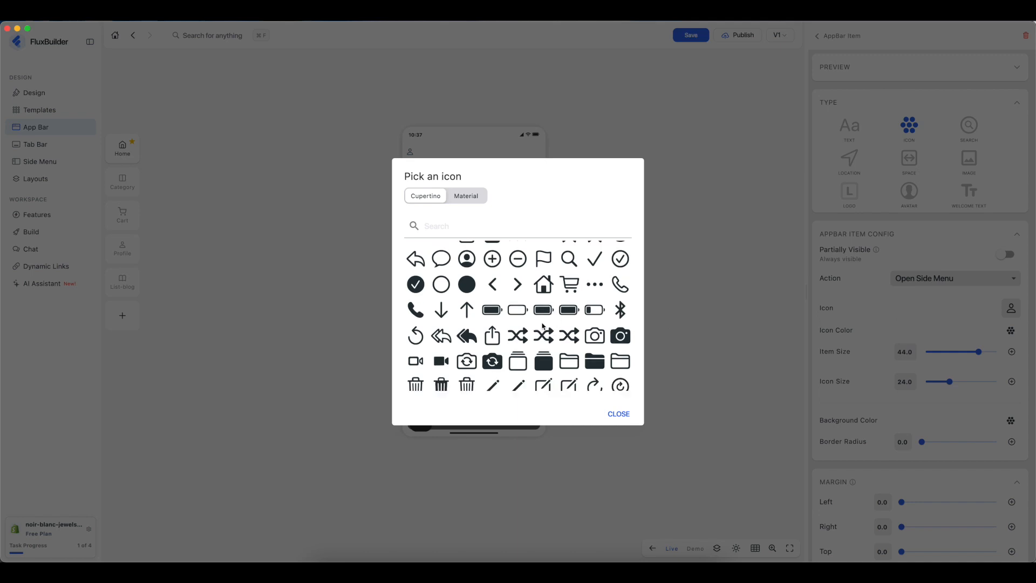
scroll(543, 326, down, 5)
scroll(544, 327, down, 15)
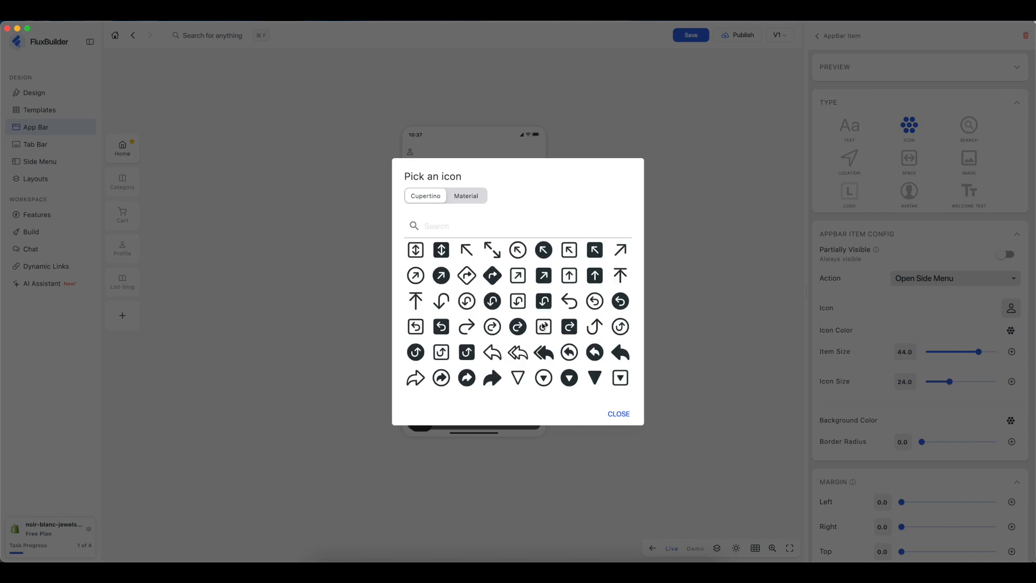
scroll(543, 326, up, 3)
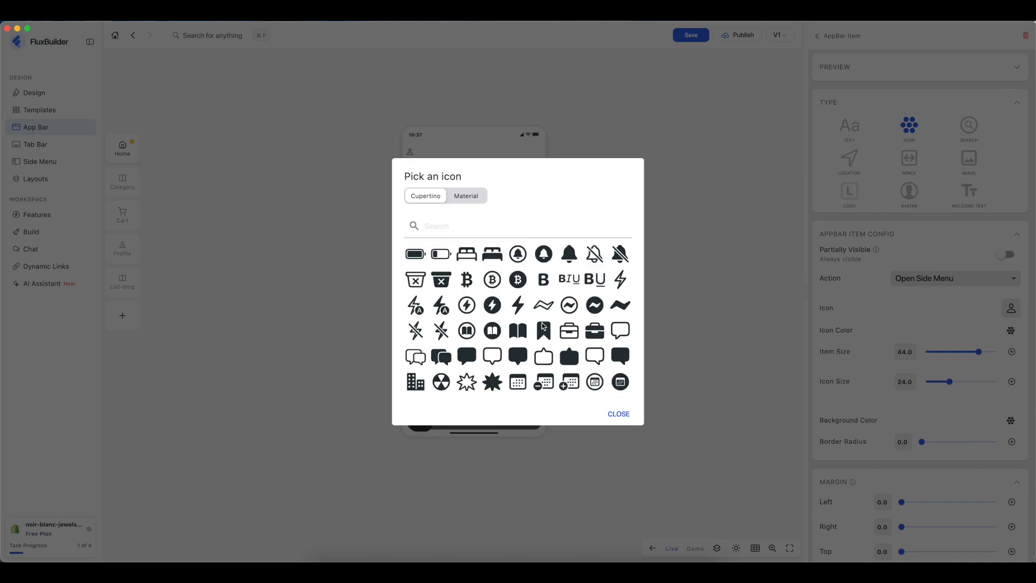
scroll(544, 326, up, 3)
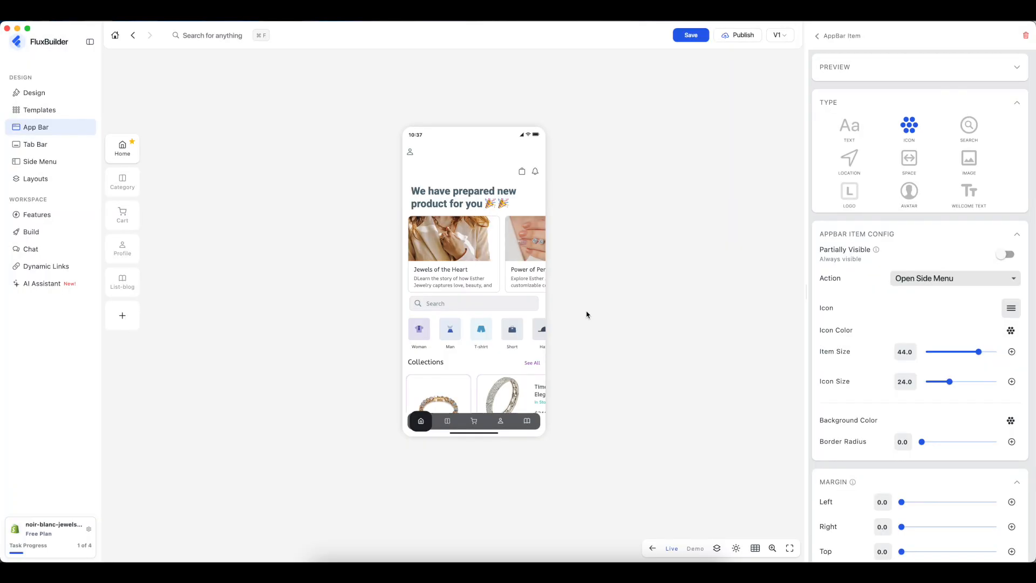
click(593, 311)
click(410, 156)
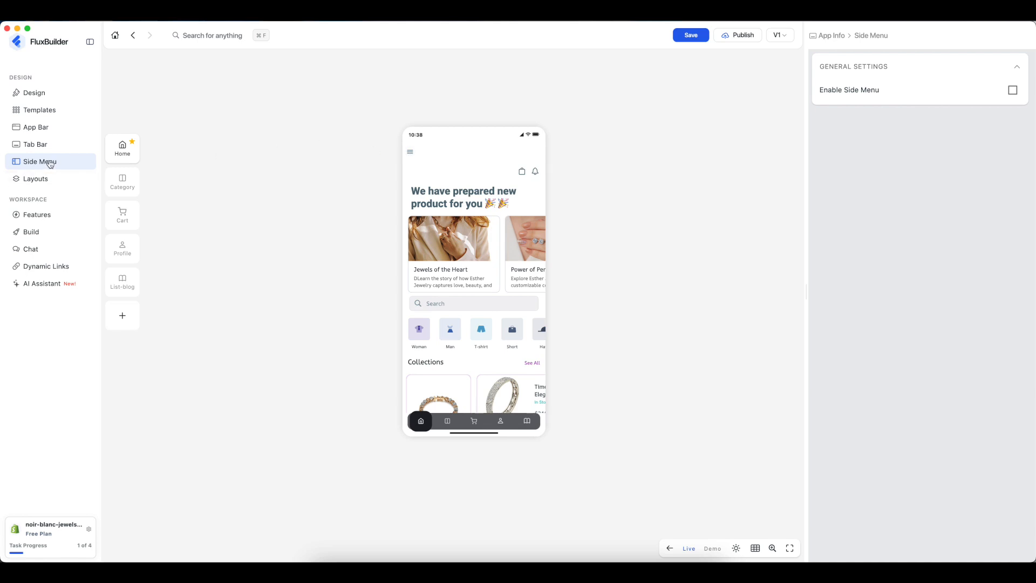
- Apply the ready-made app bar layout with menu, search and cart icons
click(40, 128)
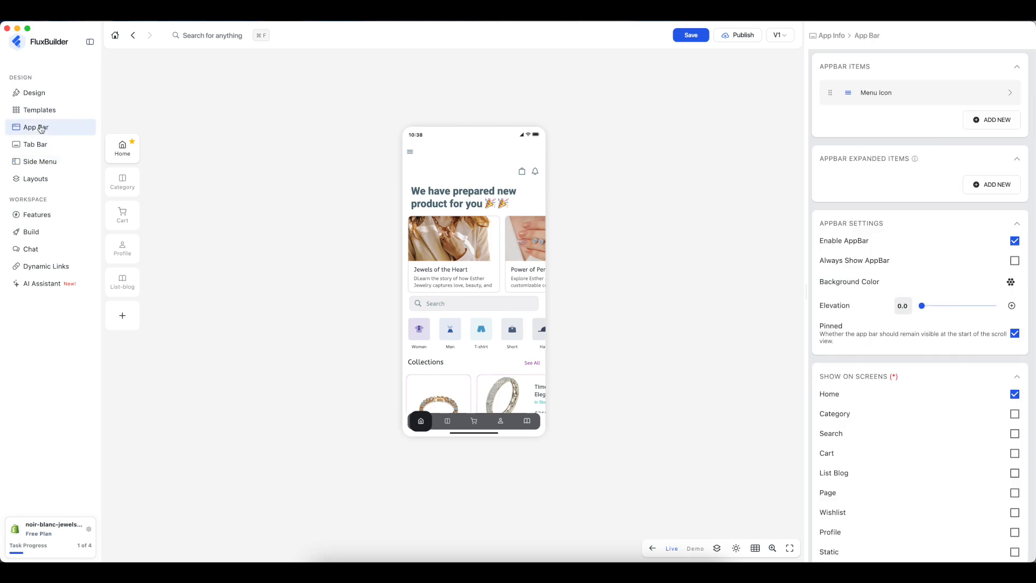
click(718, 548)
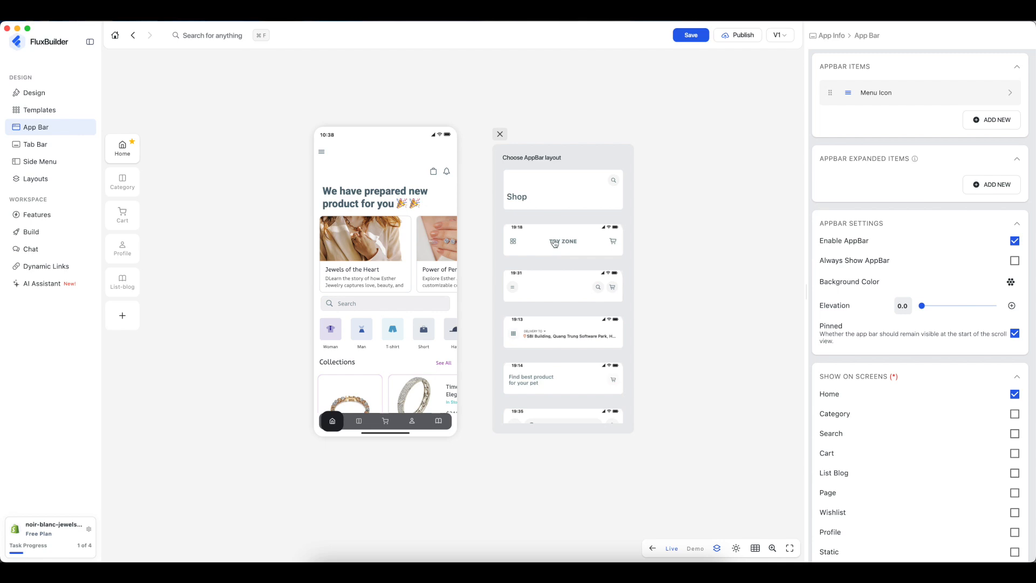
click(555, 244)
click(548, 297)
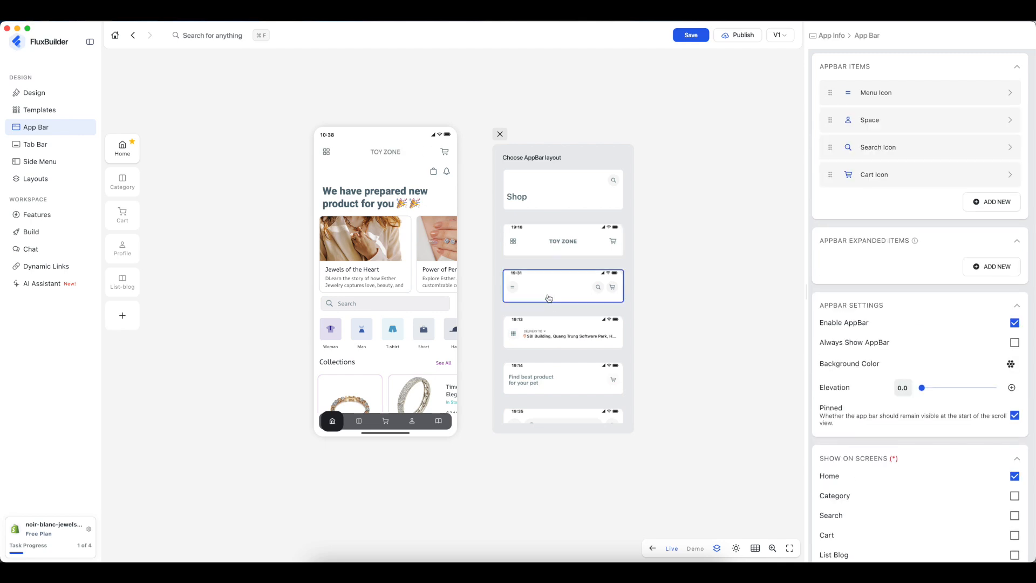
click(500, 134)
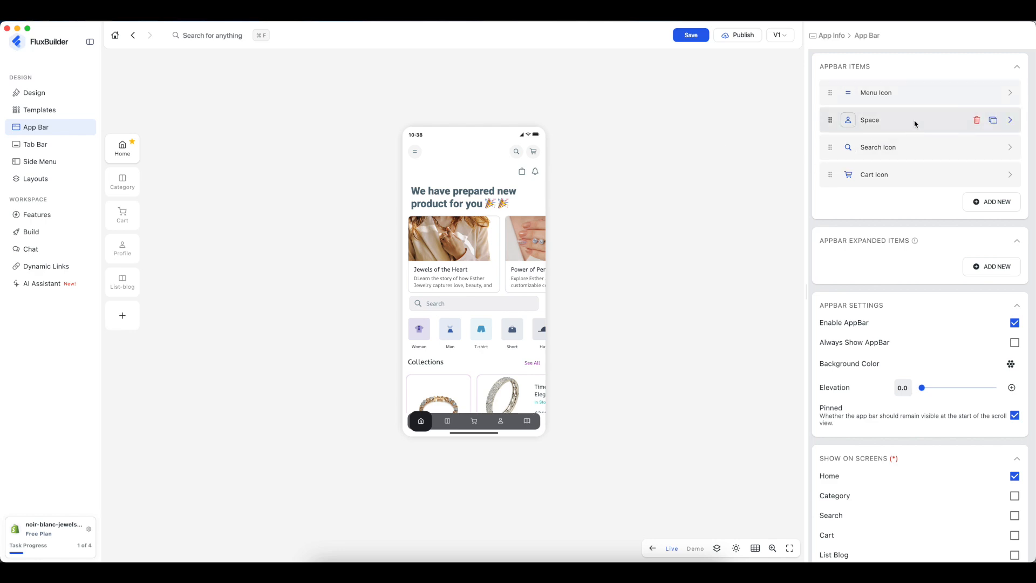
- Reorder the Cart Icon among the app bar items and preview the cart screen
click(900, 174)
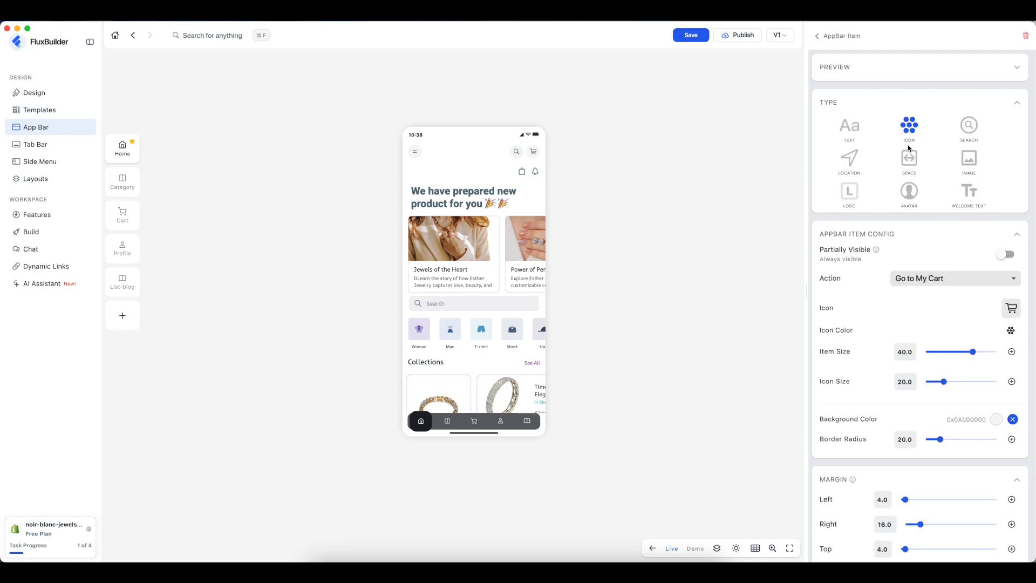
click(819, 37)
mouse_move(887, 183)
mouse_down()
mouse_move(888, 119)
mouse_move(889, 185)
mouse_up()
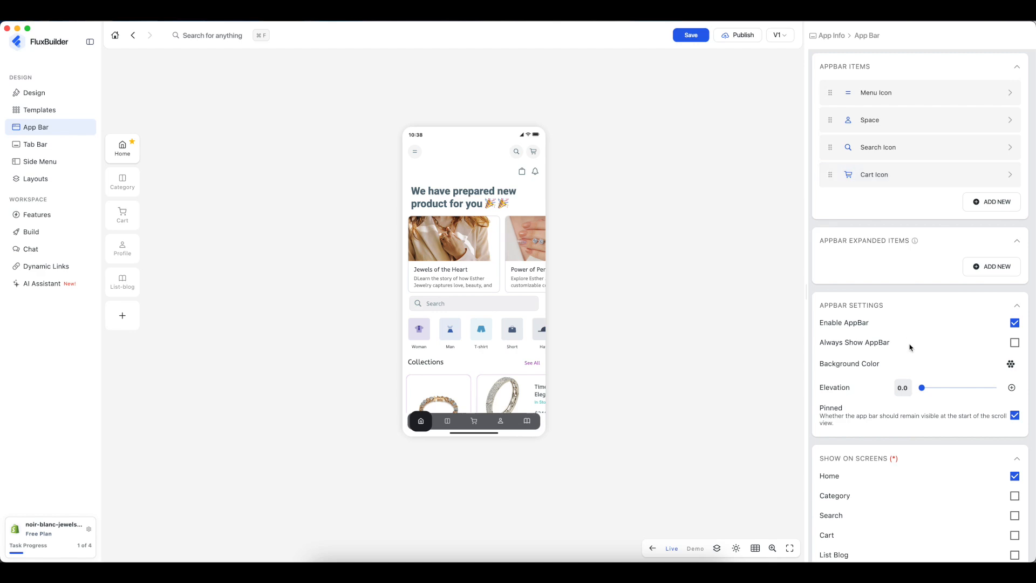
scroll(925, 348, down, 2)
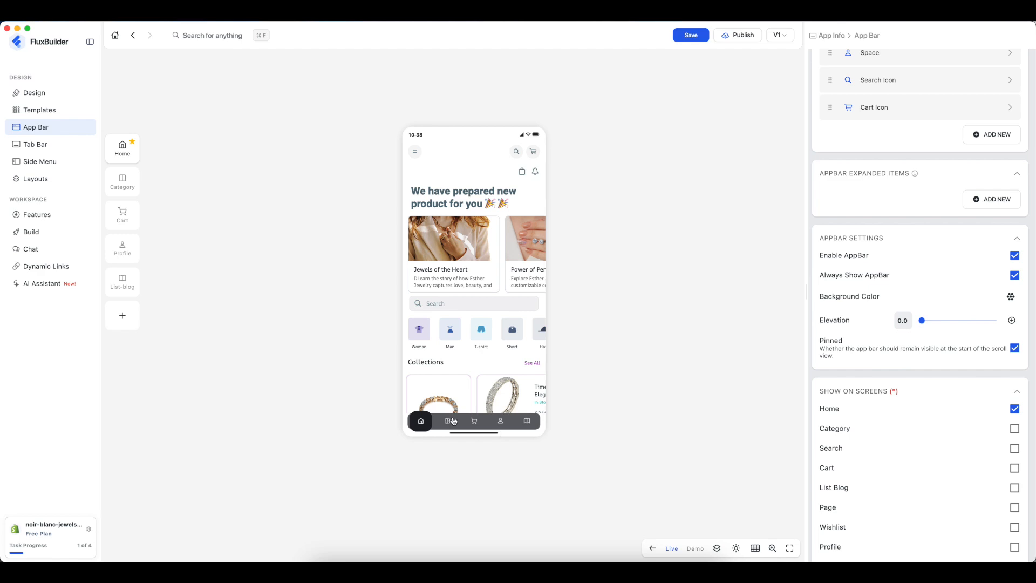
click(473, 424)
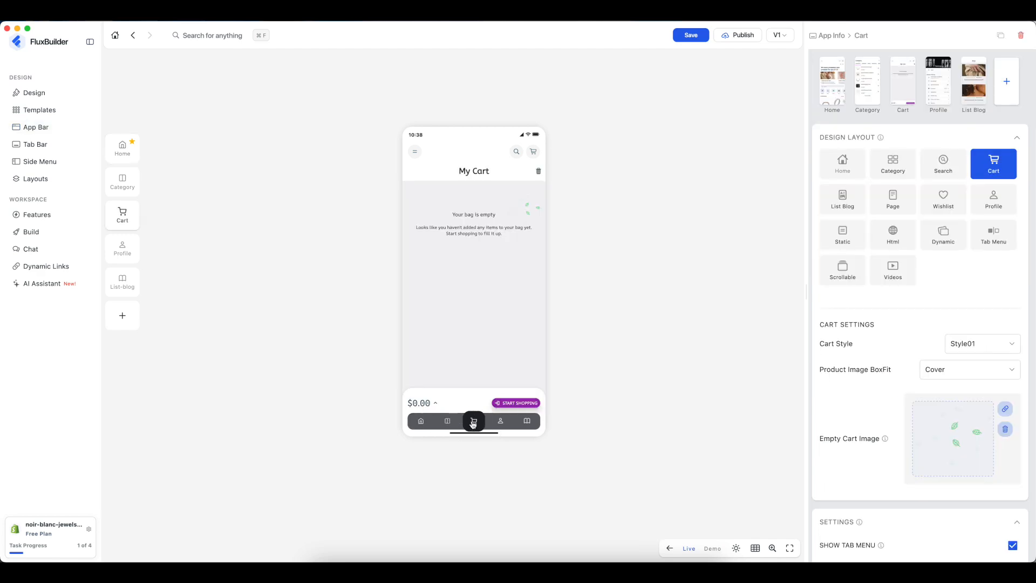
- Turn off Always Show AppBar and show the app bar on Category and Page screens
click(450, 422)
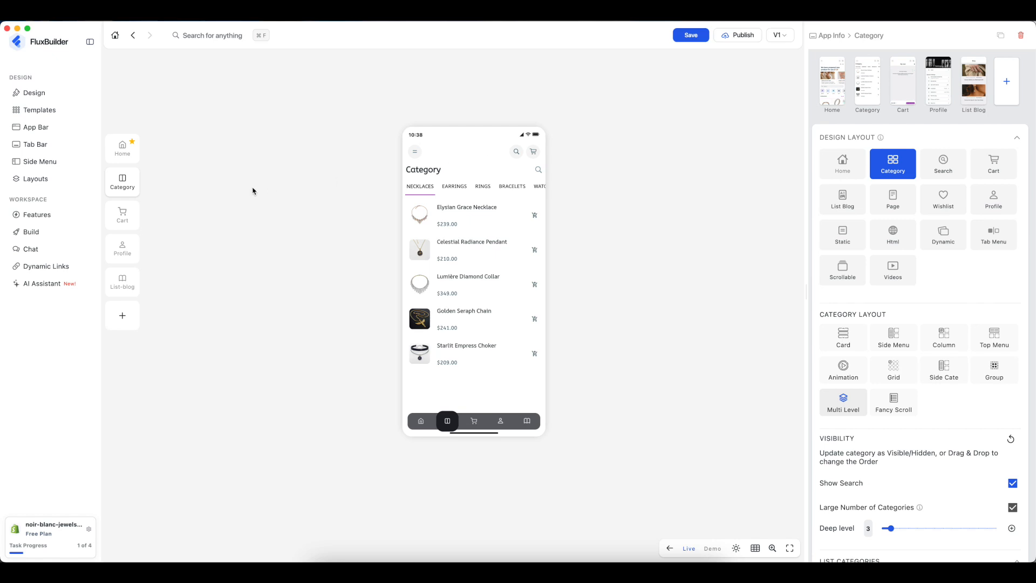
click(32, 127)
click(1015, 342)
scroll(963, 399, down, 1)
scroll(964, 399, down, 3)
click(1015, 406)
click(1012, 487)
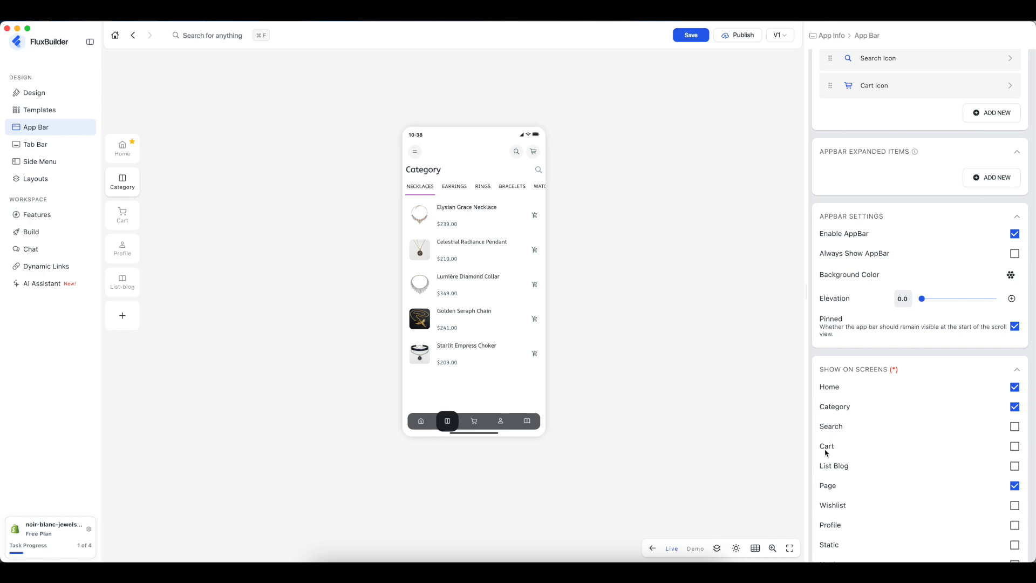
- Preview the Cart, Profile and Home screens
click(475, 423)
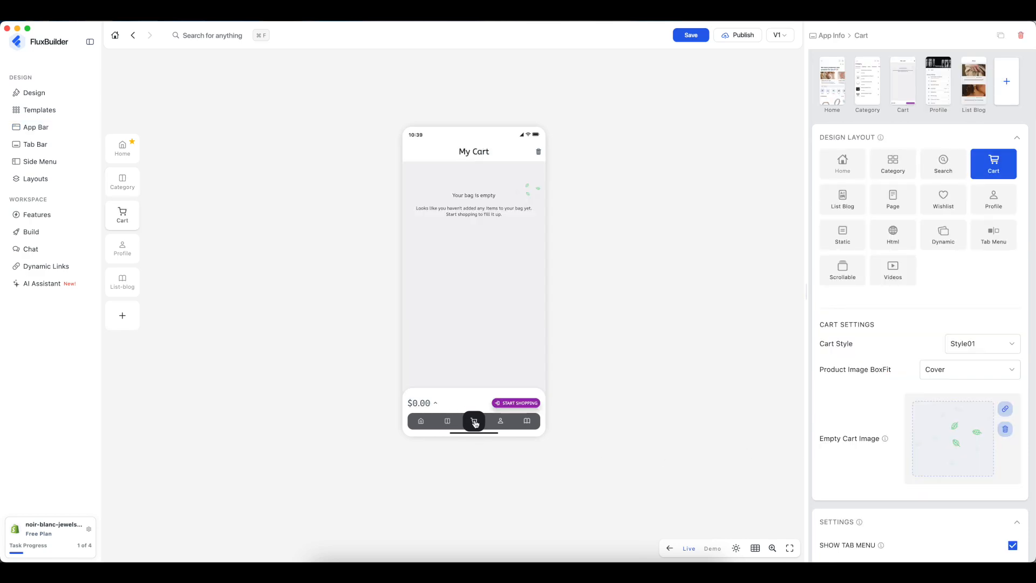
click(501, 422)
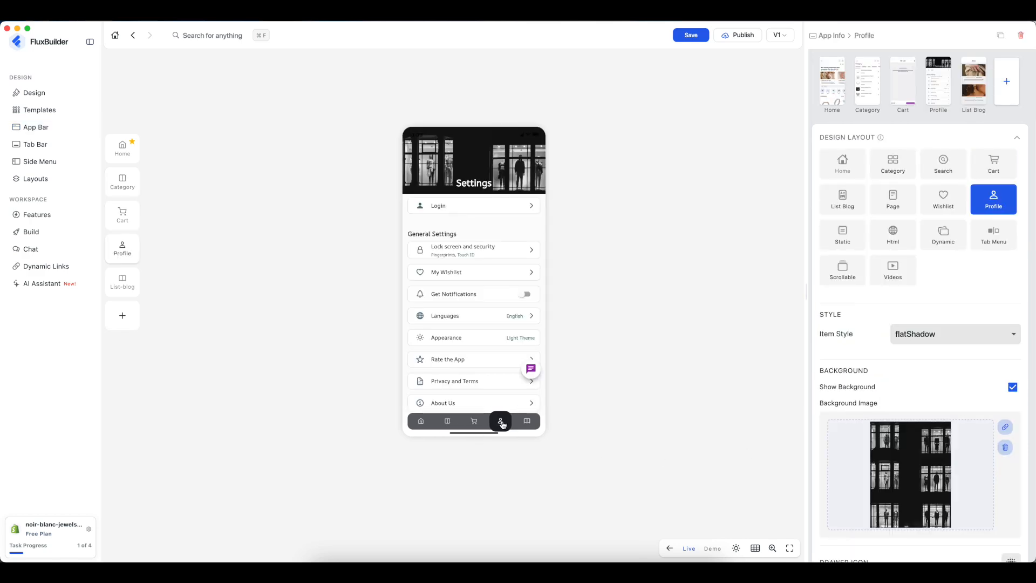
click(421, 423)
click(78, 128)
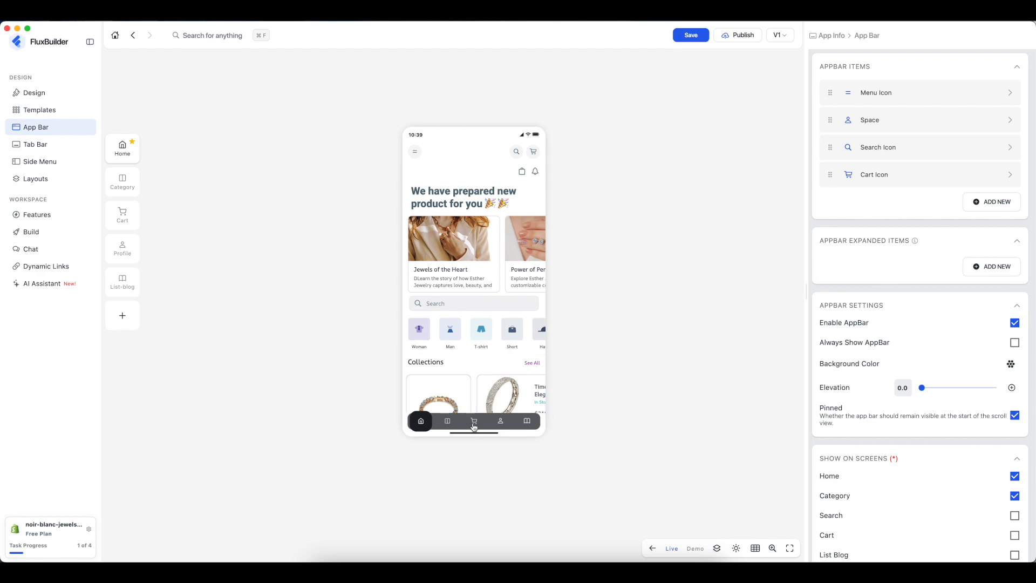
- Toggle the tab bar off and on, and try the minimize option before turning it off
click(52, 147)
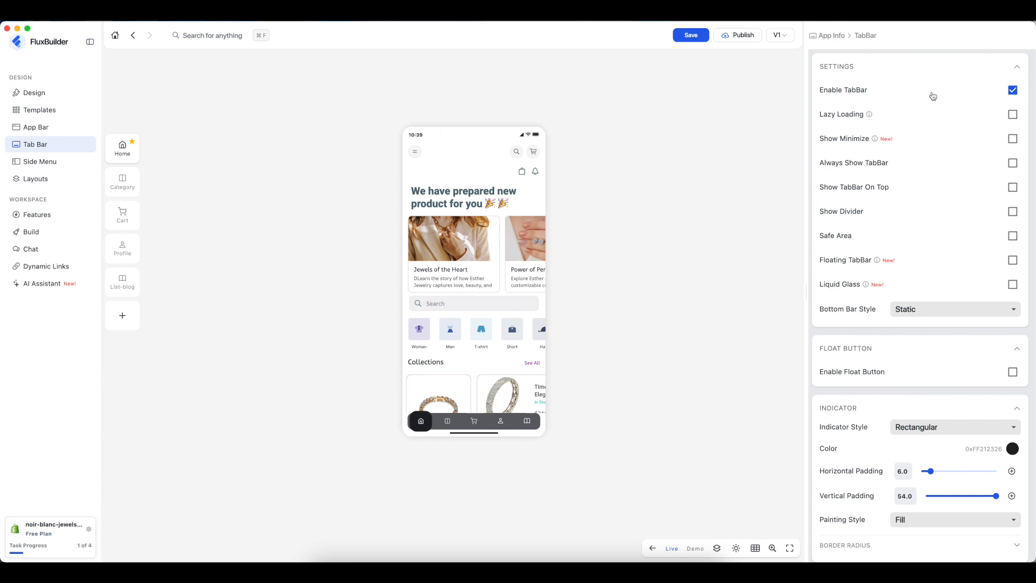
click(1013, 90)
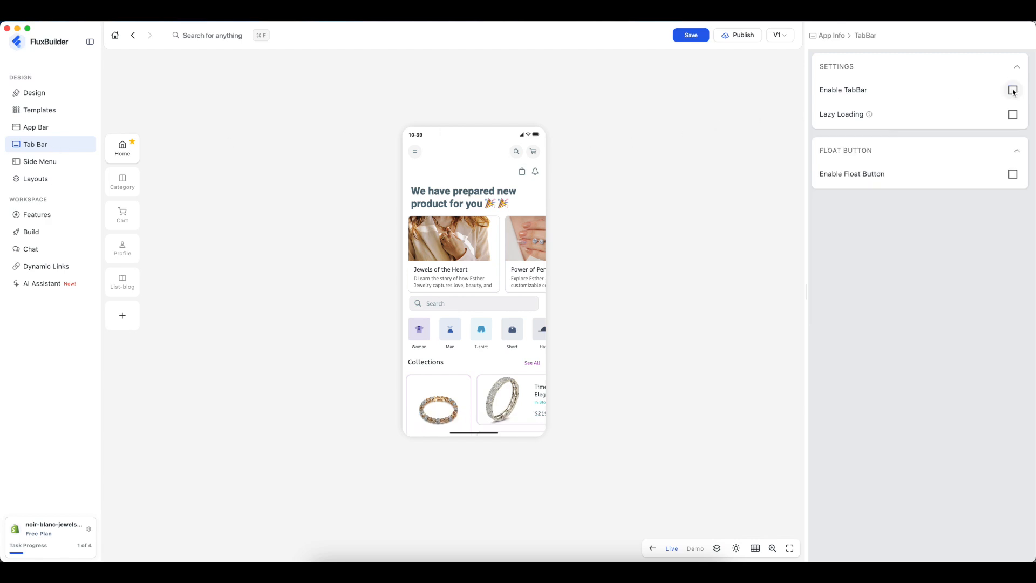
scroll(461, 347, down, 3)
scroll(461, 347, up, 3)
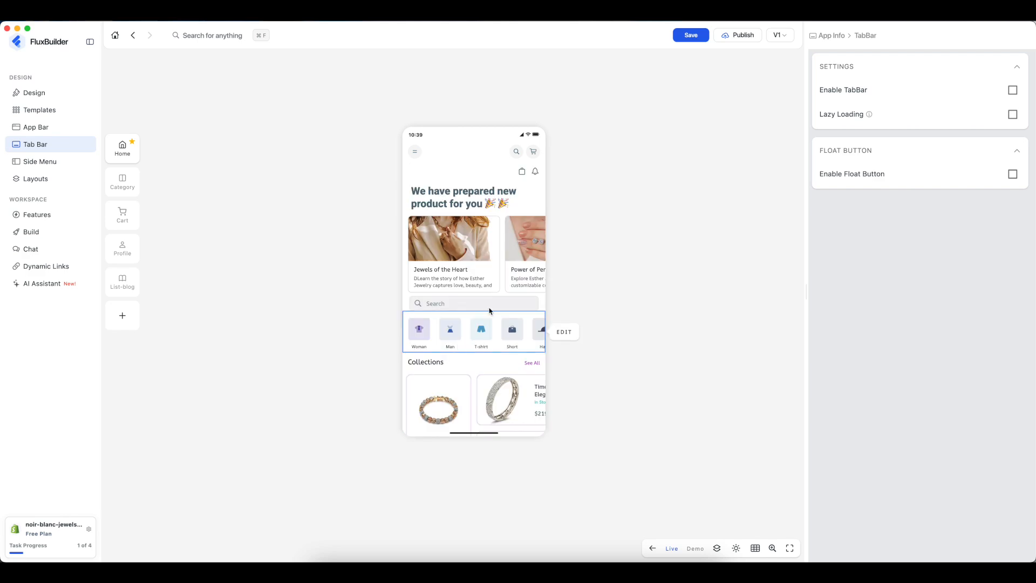
click(1013, 90)
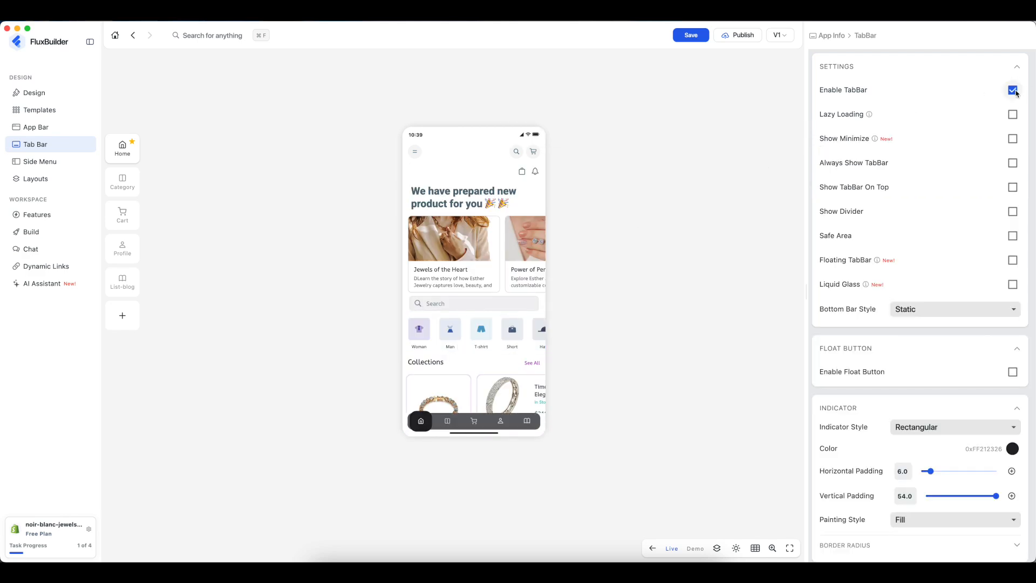
click(1013, 139)
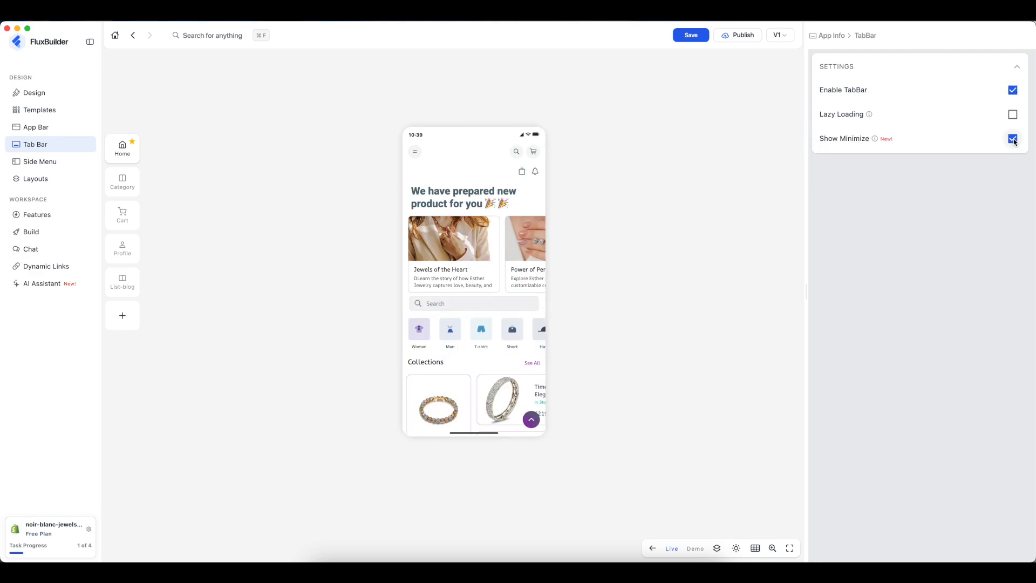
click(532, 420)
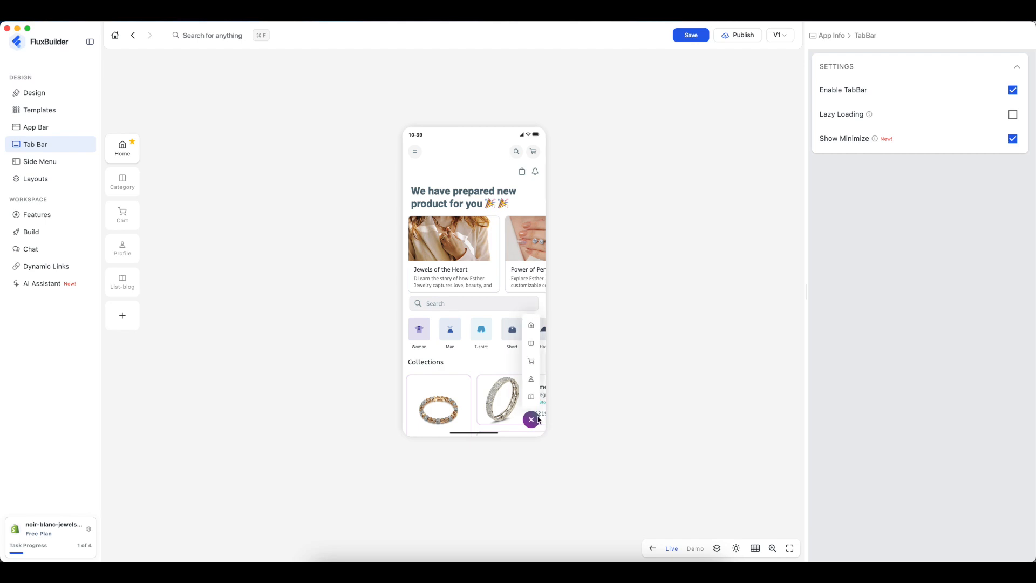
click(534, 420)
click(1013, 138)
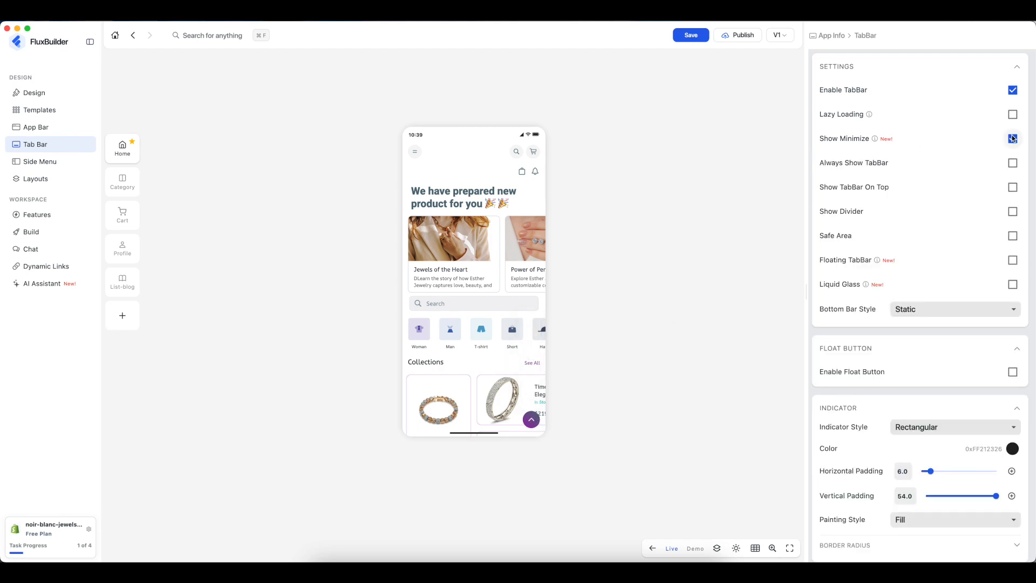
- Set the bottom bar style to Opacity Effect and leave the float button disabled
click(925, 187)
click(921, 210)
scroll(465, 325, down, 2)
scroll(465, 325, down, 2)
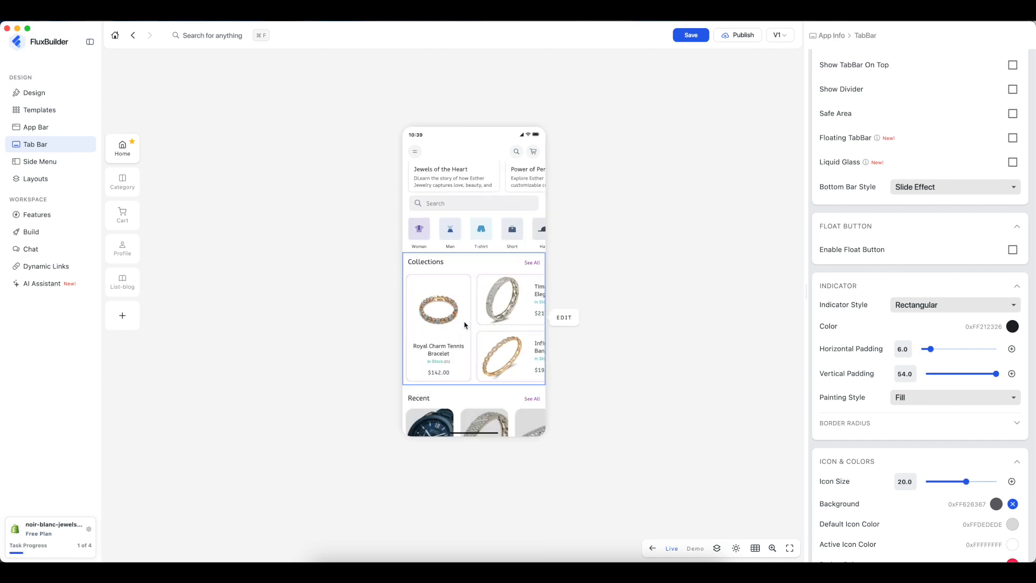
click(958, 187)
click(931, 211)
scroll(437, 359, down, 5)
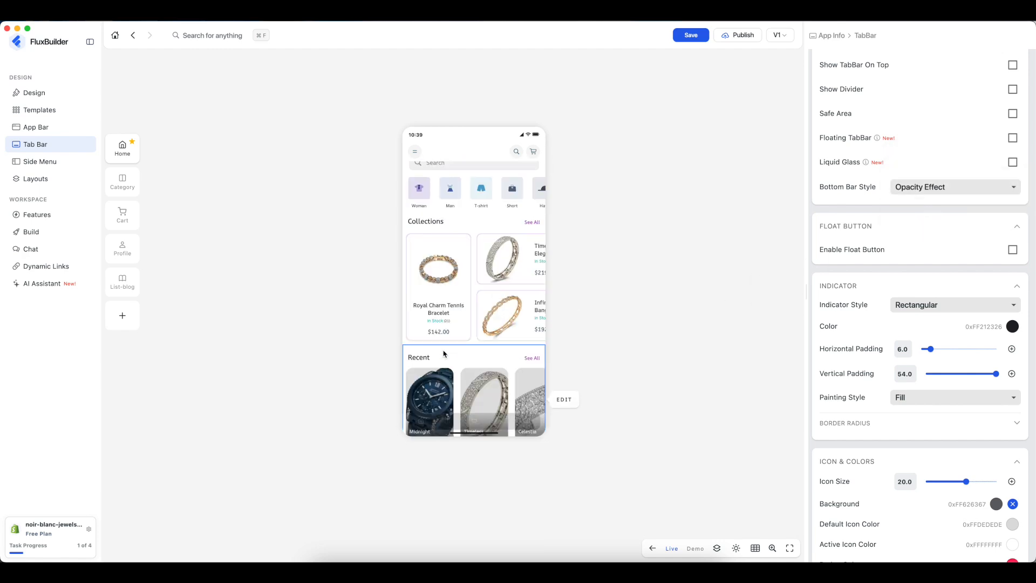
scroll(444, 353, up, 5)
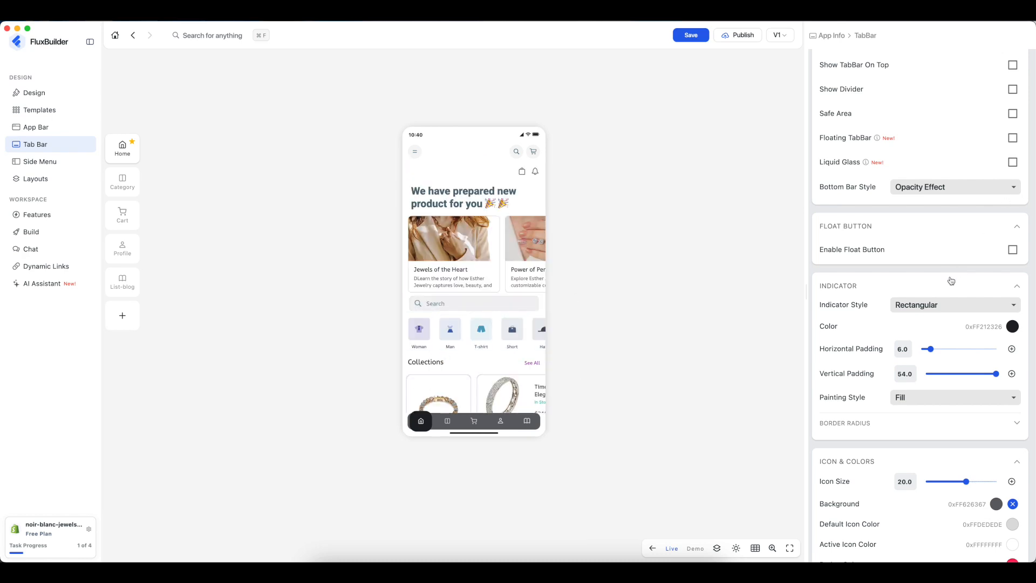
scroll(1025, 249, down, 8)
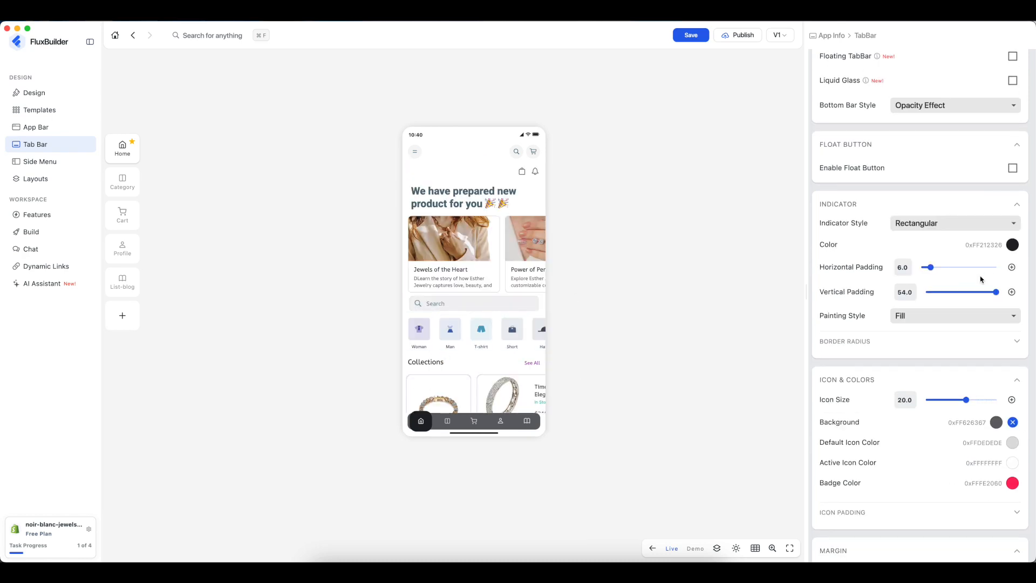
scroll(973, 286, down, 3)
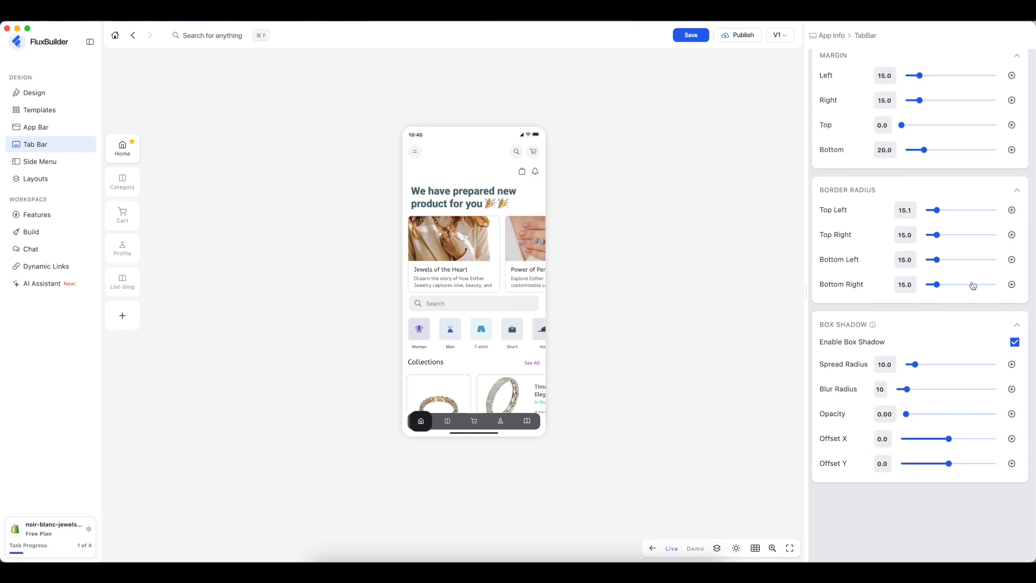
scroll(972, 286, up, 12)
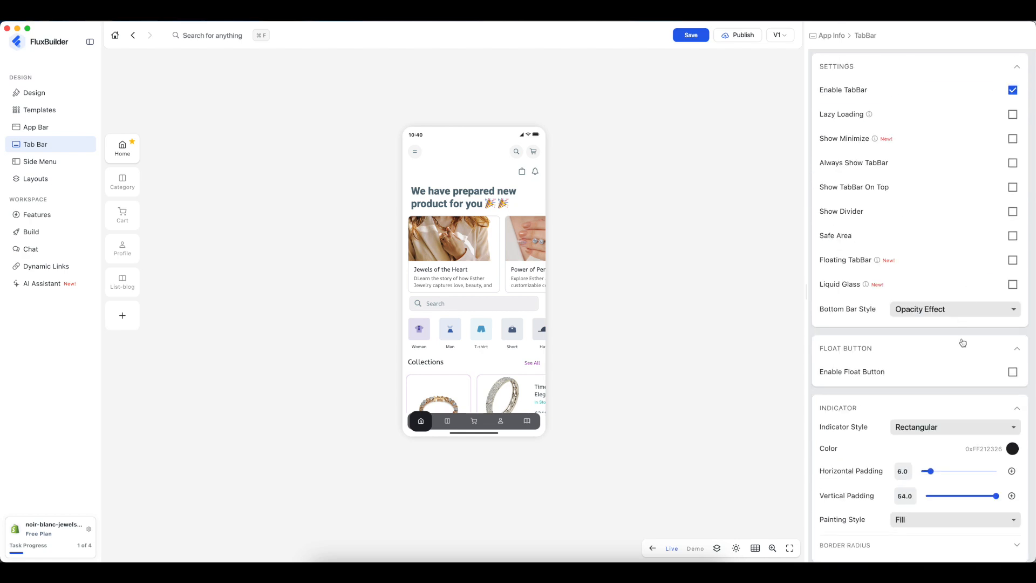
click(1012, 372)
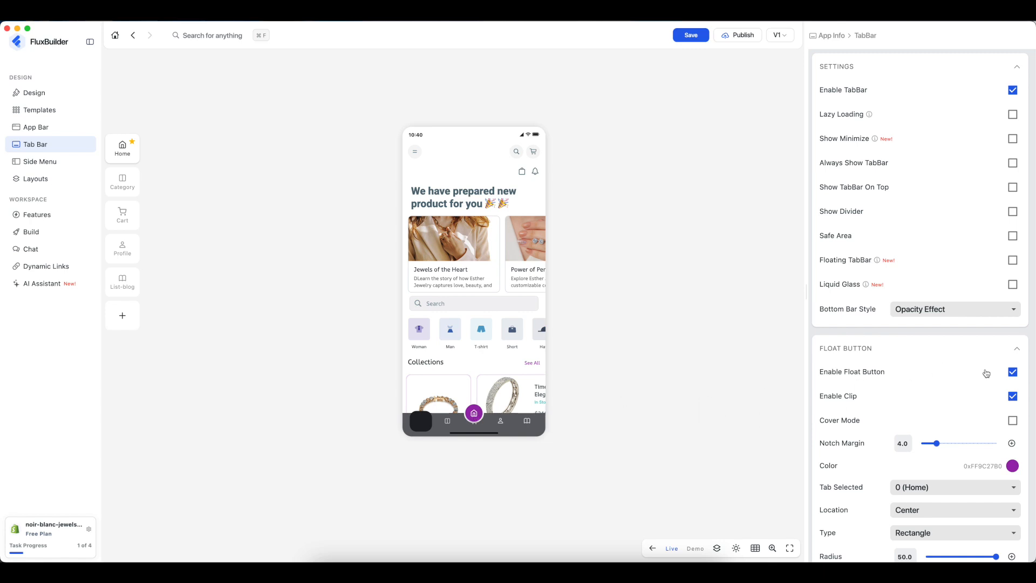
click(1013, 372)
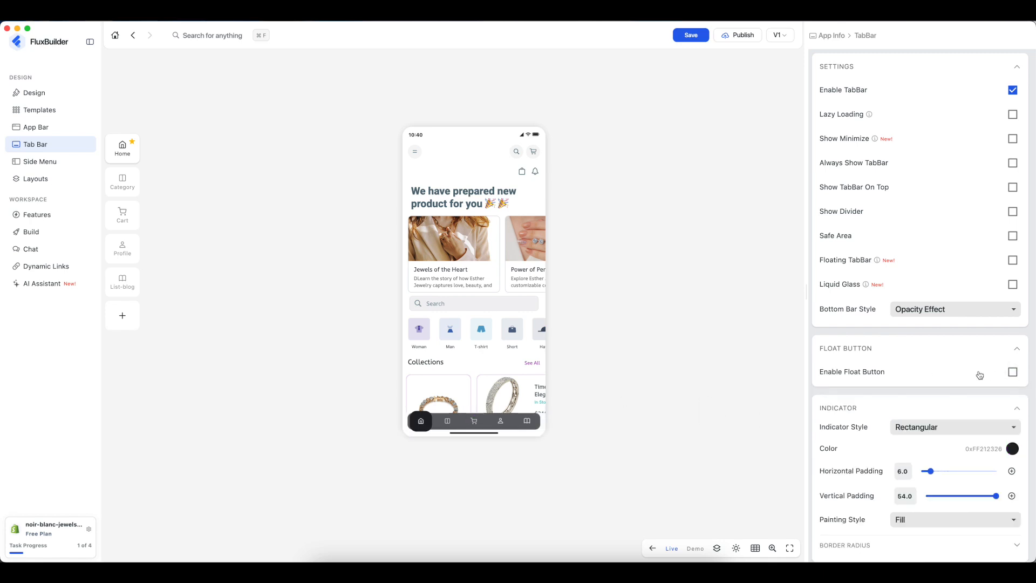
- Compare the tab bar layouts and apply the pink one
click(717, 548)
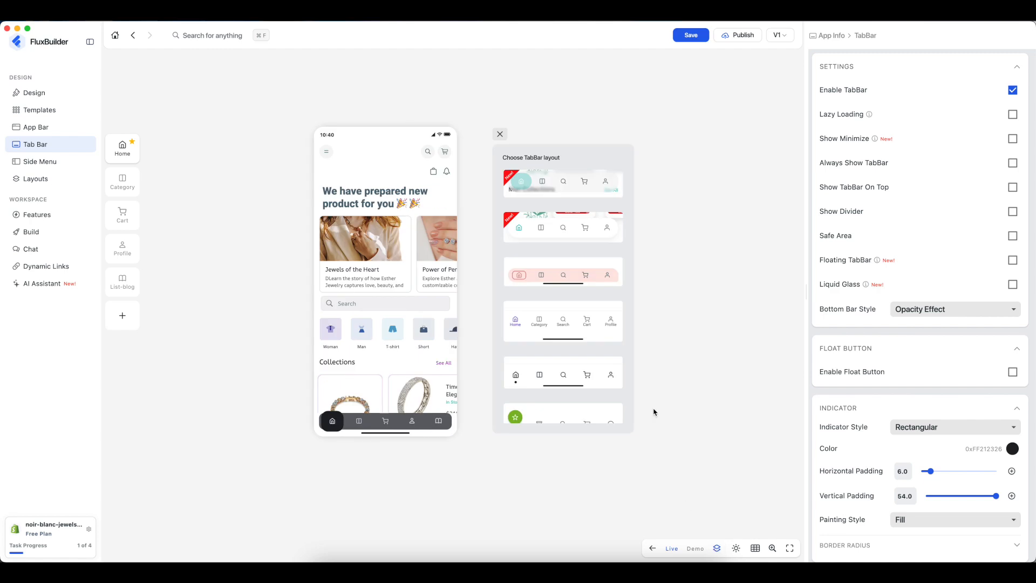
click(553, 374)
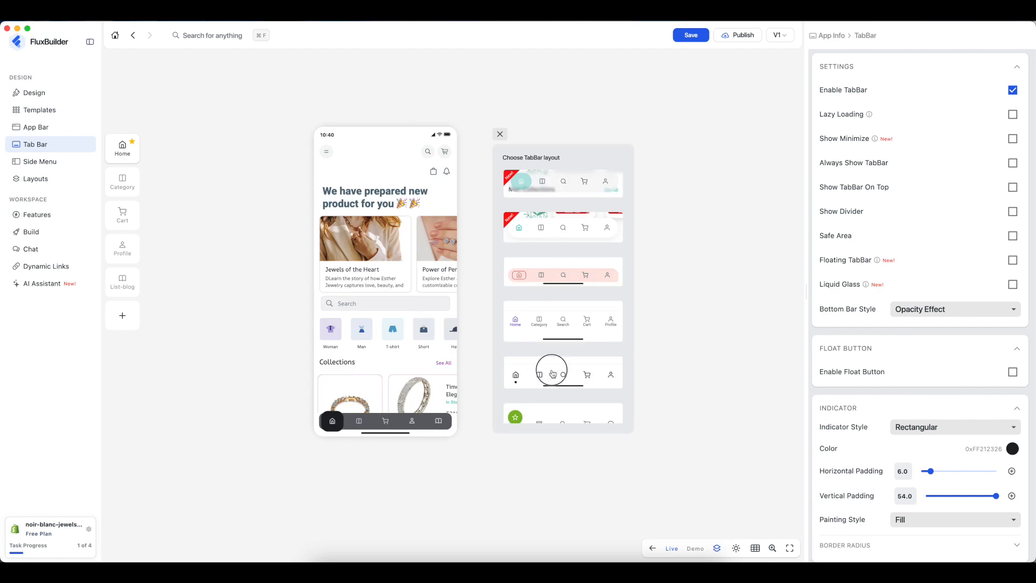
click(562, 276)
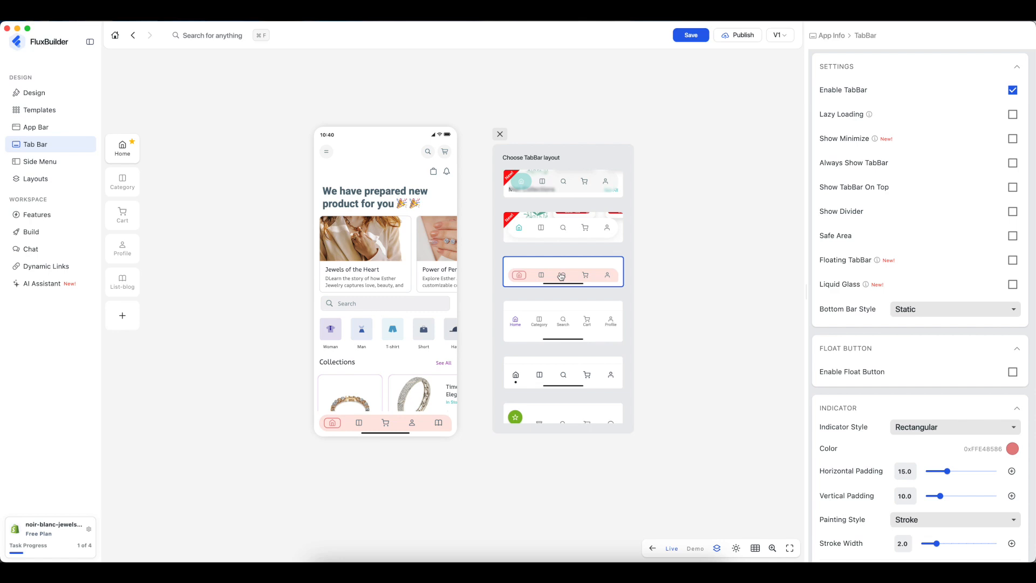
click(560, 320)
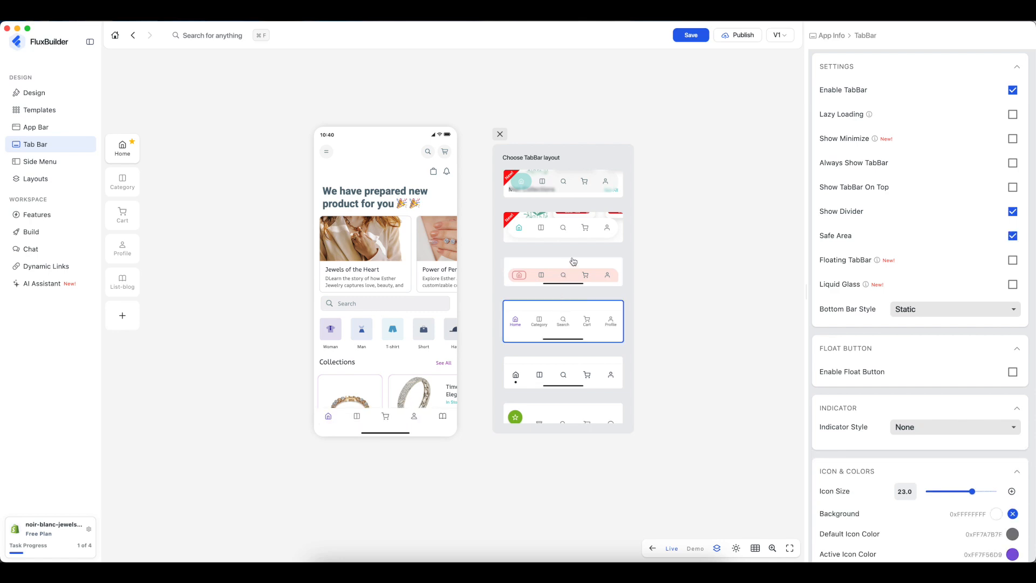
click(566, 276)
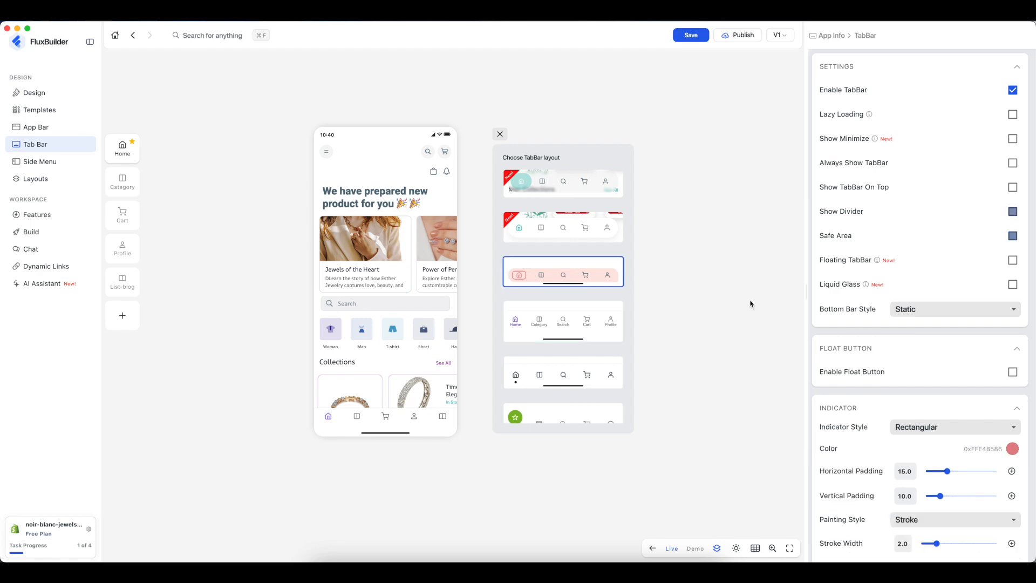
- Try the Material indicator style, then set the indicator back to Rectangular
click(971, 427)
click(952, 405)
click(952, 405)
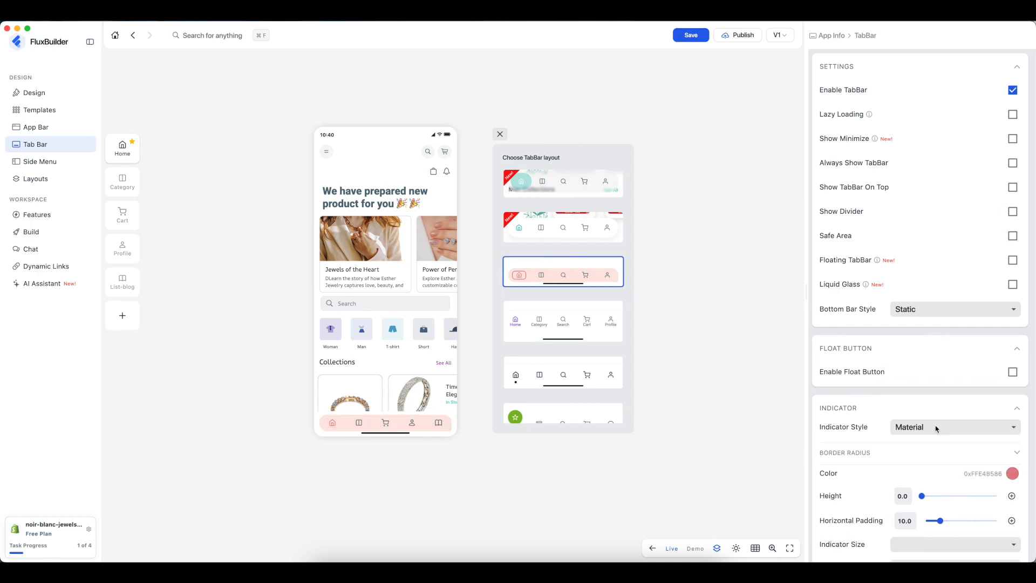
click(937, 429)
click(917, 451)
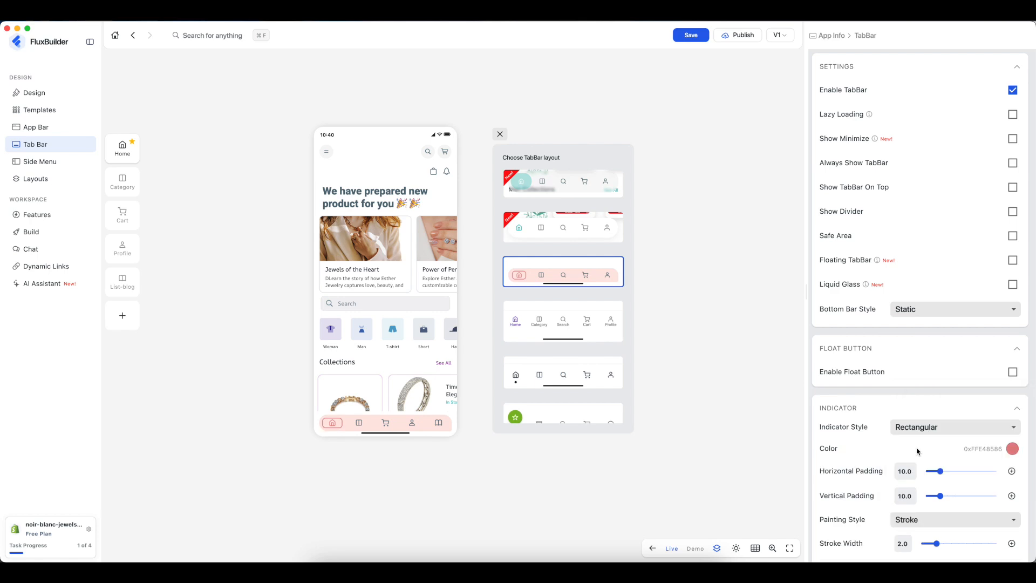
- Set the tab indicator colour to light purple 0xFFBA68C8
click(1012, 448)
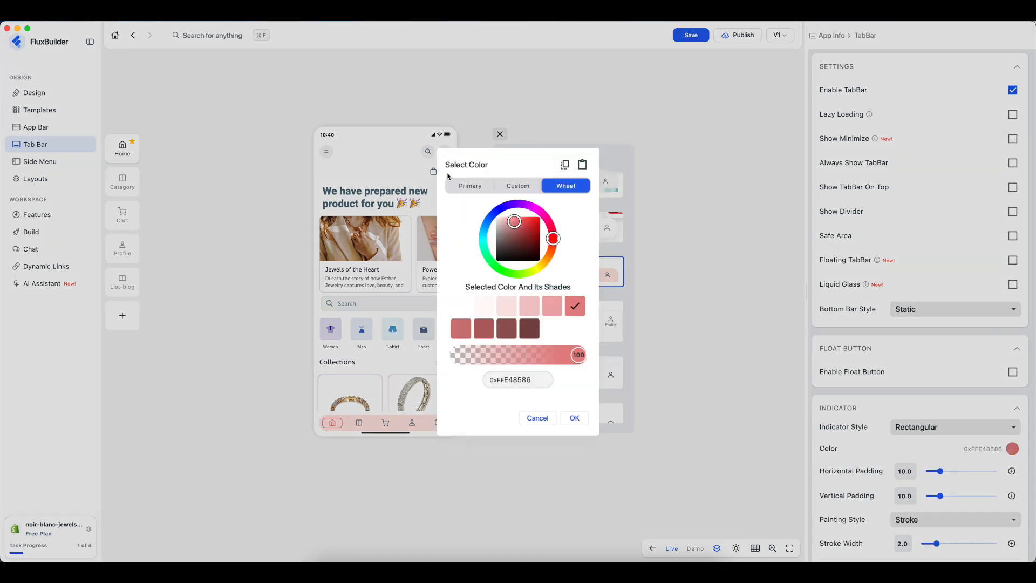
click(469, 182)
click(514, 203)
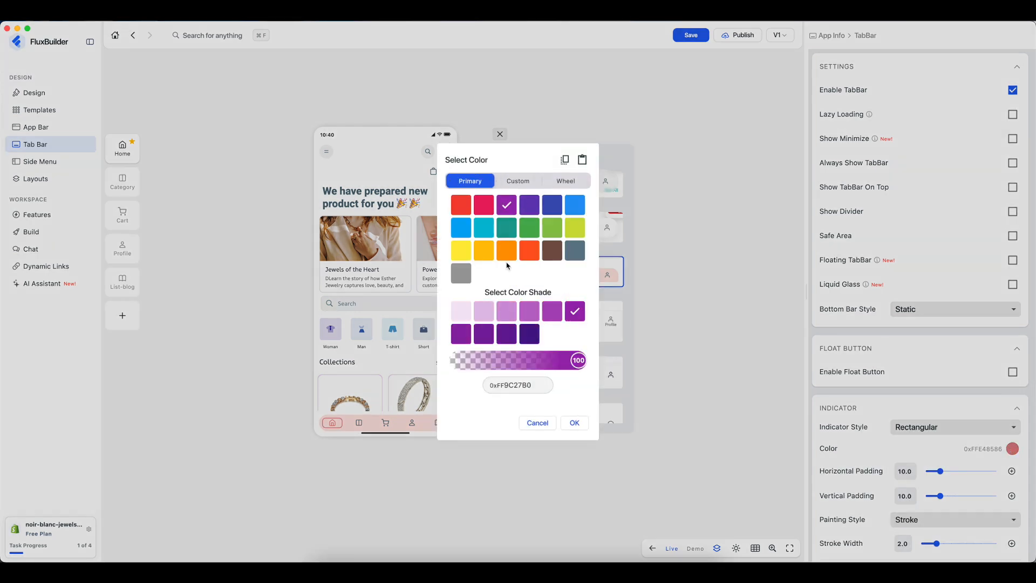
click(535, 315)
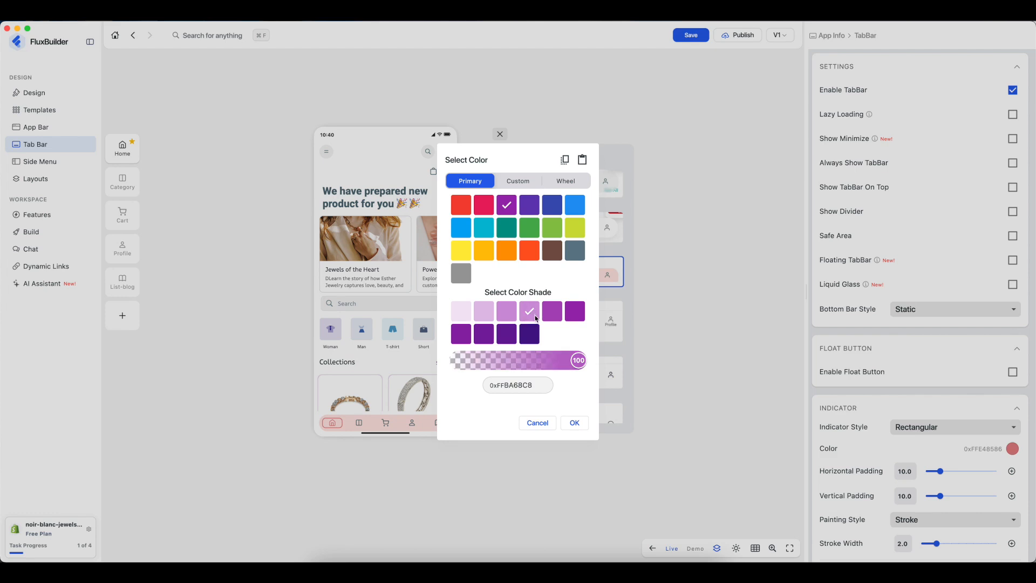
click(574, 423)
scroll(944, 447, down, 2)
scroll(945, 447, down, 5)
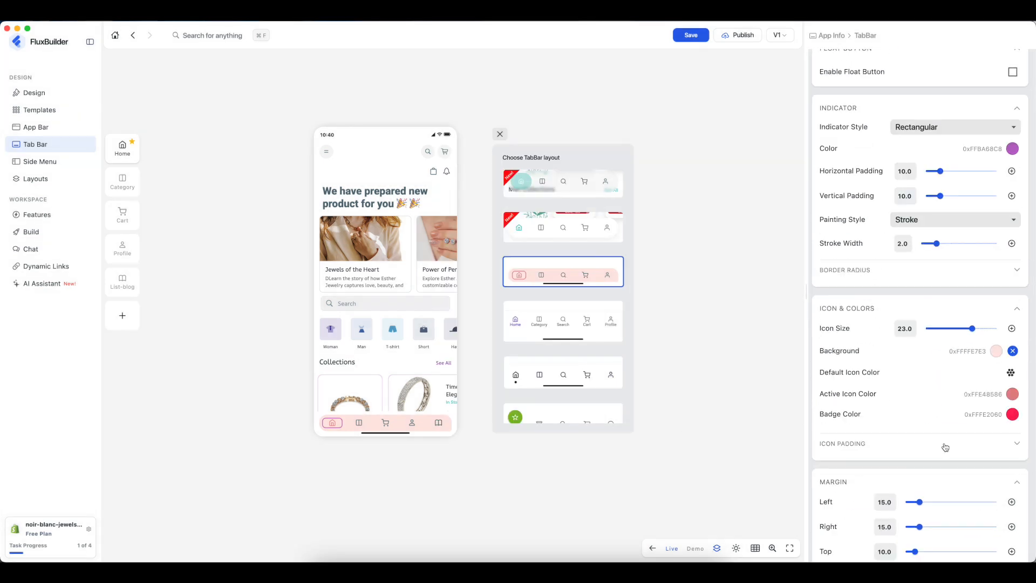
- Set the tab bar background to lavender 0xFFF3E5F5
click(996, 352)
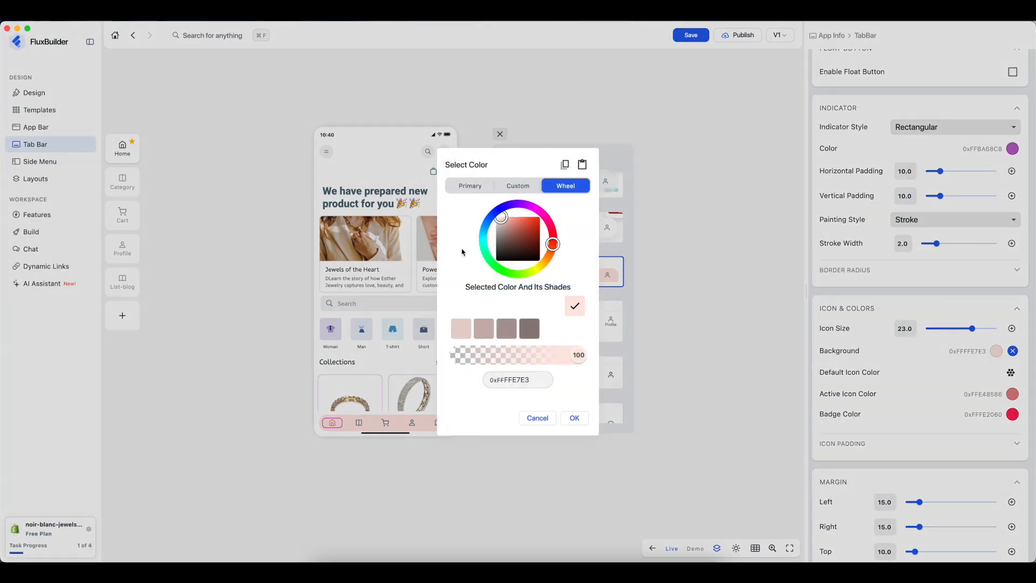
click(461, 187)
click(506, 205)
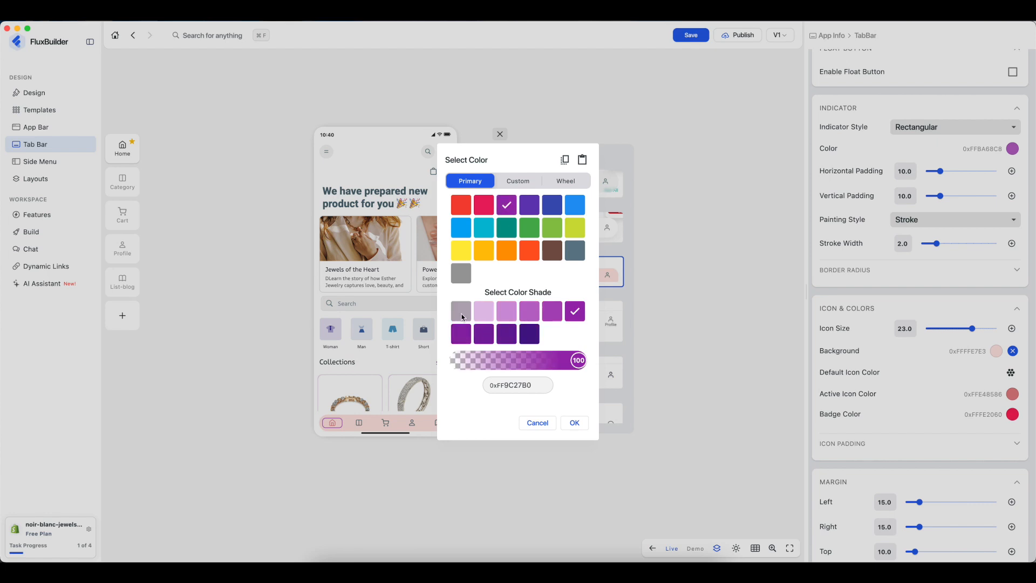
click(462, 311)
click(574, 422)
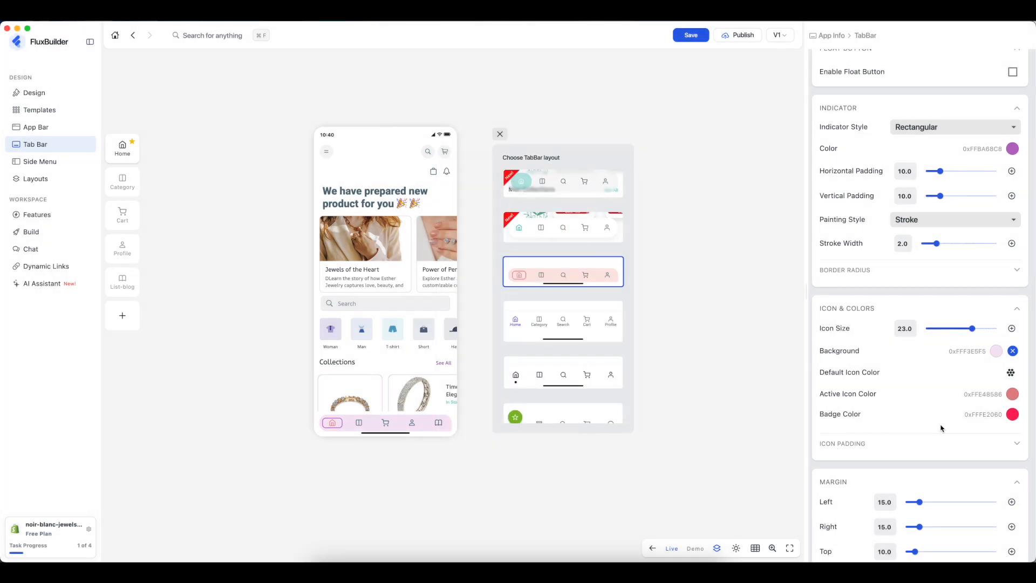
- Make the active icons purple 0xFF9C27B0 and close the layout choices
click(1013, 394)
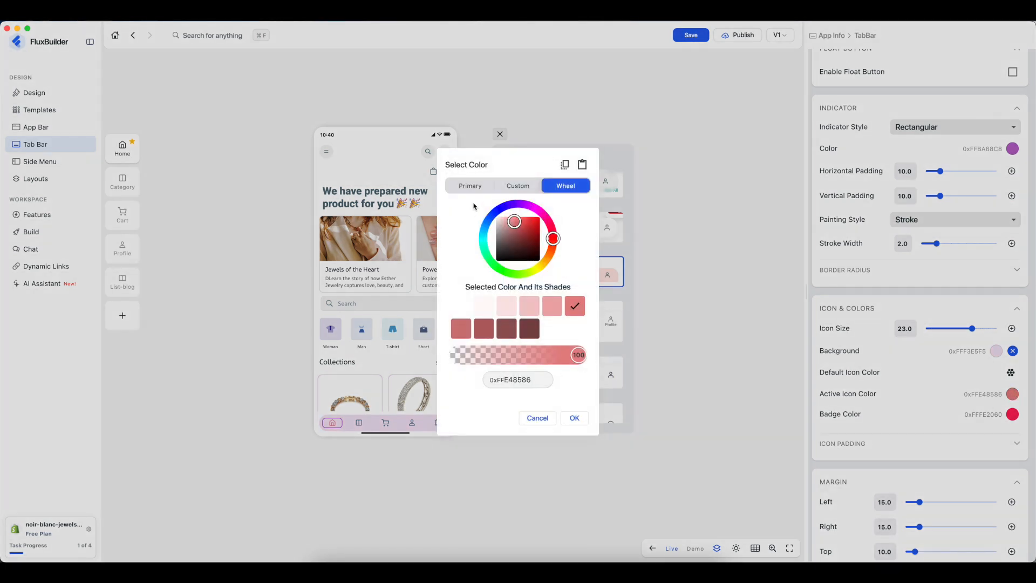
click(470, 185)
click(506, 204)
click(579, 427)
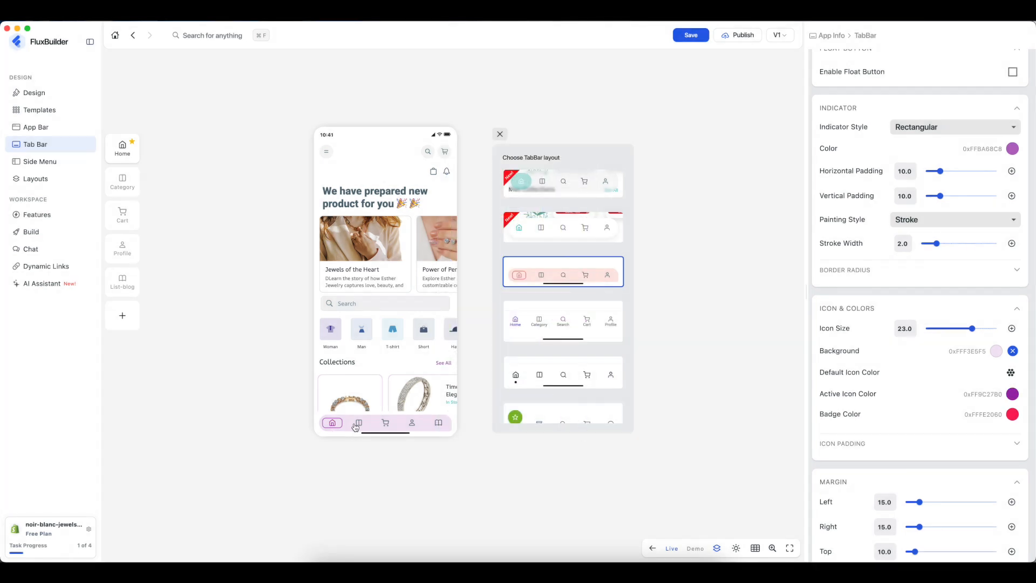
scroll(395, 338, down, 2)
scroll(395, 338, up, 2)
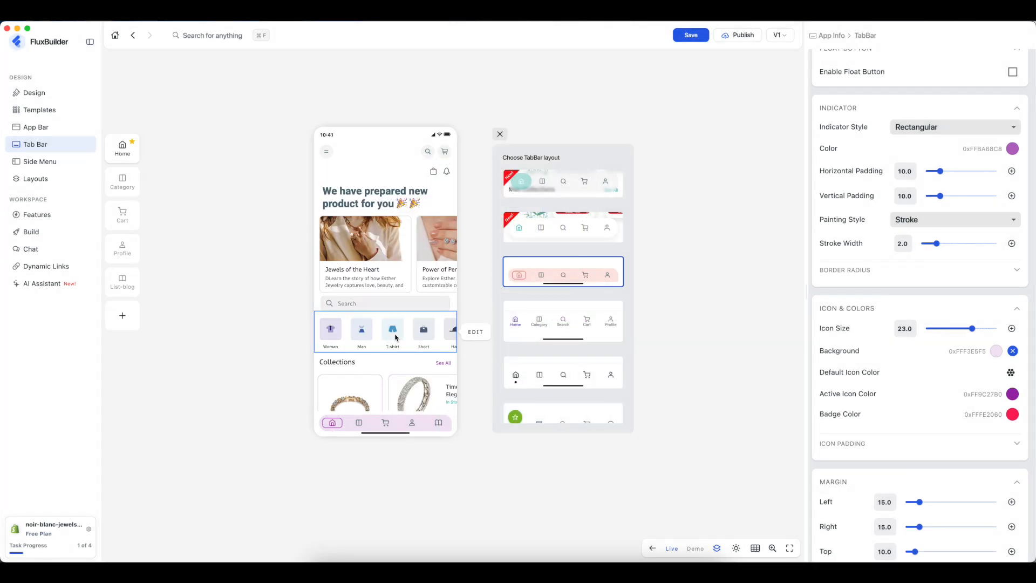
scroll(882, 363, up, 5)
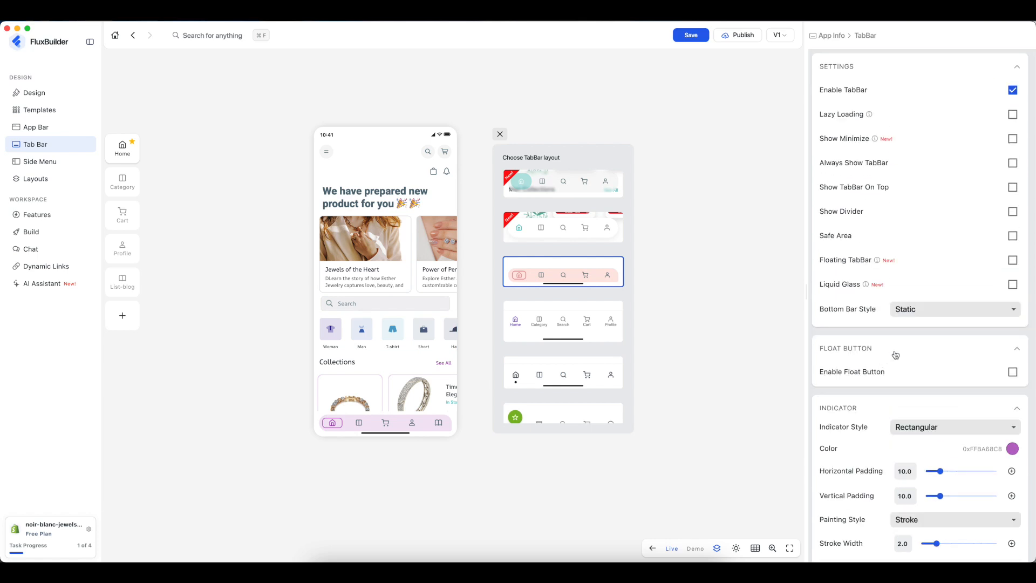
click(499, 135)
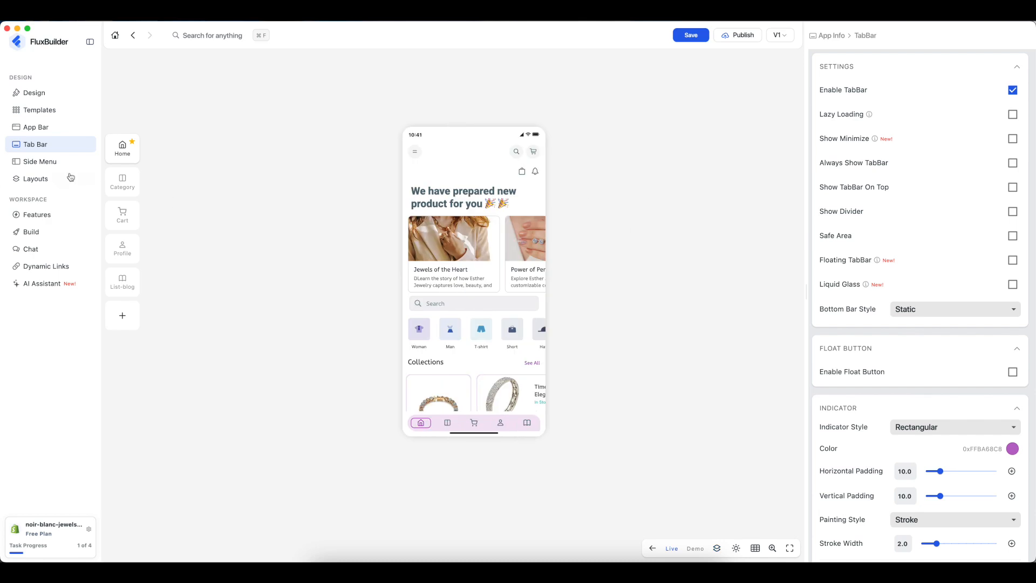
- Enable the side menu, preview its Settings and Login drawer, and browse for a background image
click(45, 165)
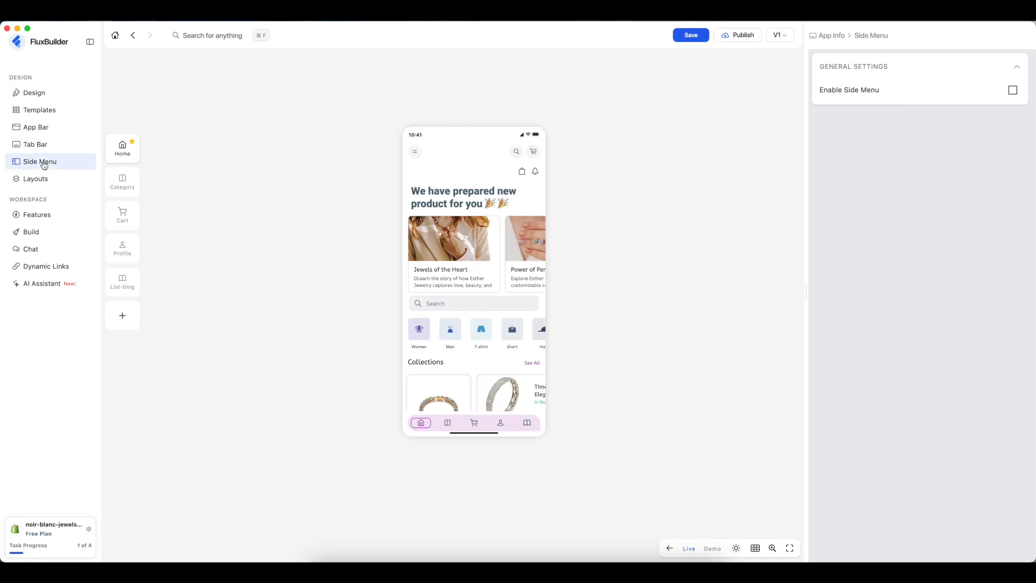
click(416, 152)
click(1013, 90)
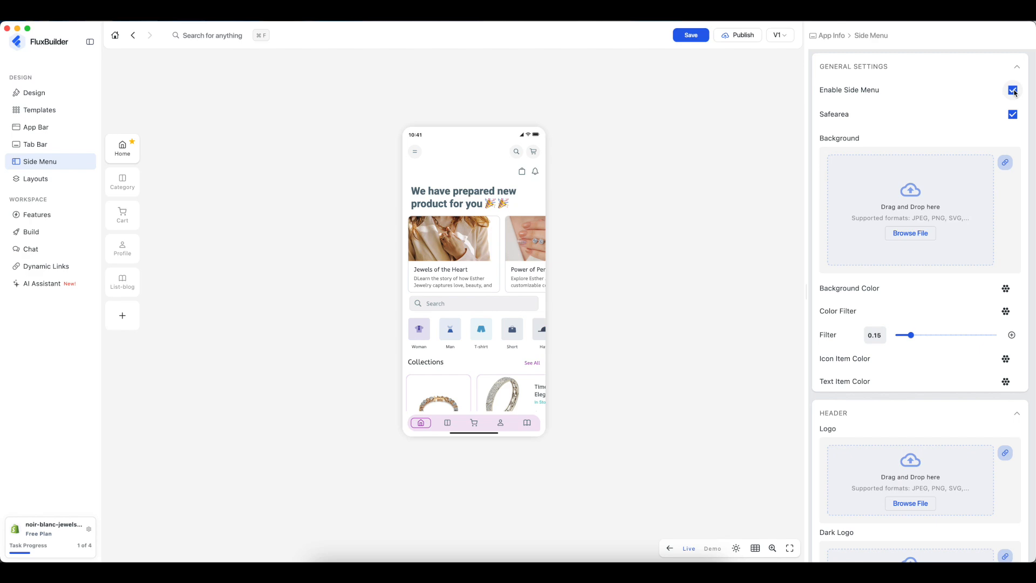
click(415, 151)
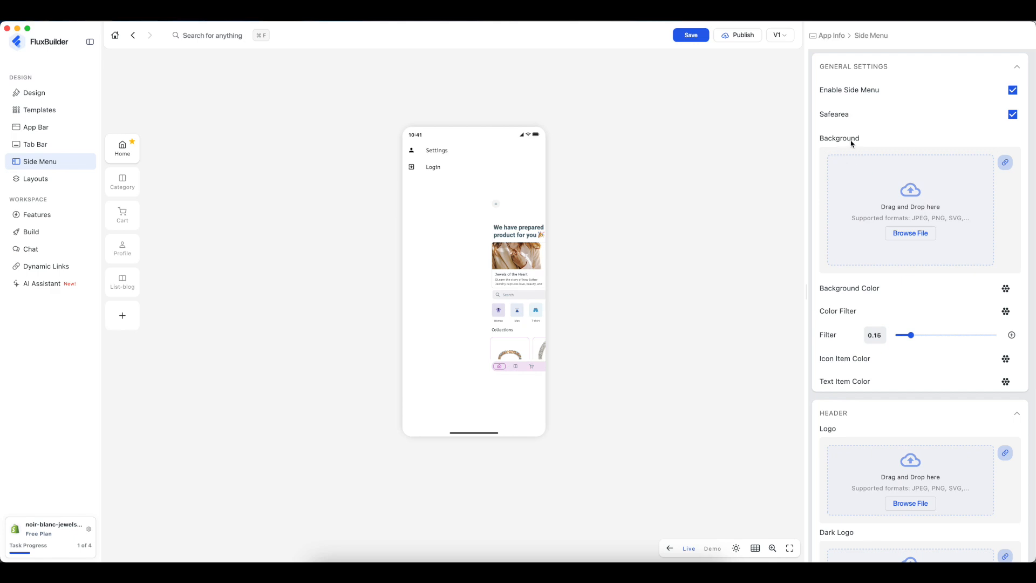
click(922, 237)
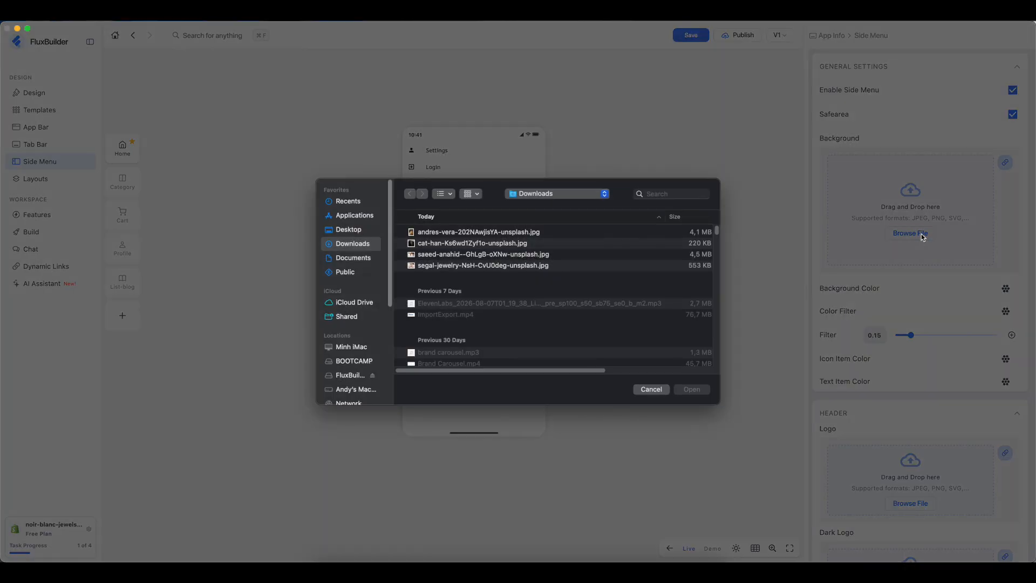
- Upload the necklace photo from Downloads as the side menu background, then remove it
double_click(458, 233)
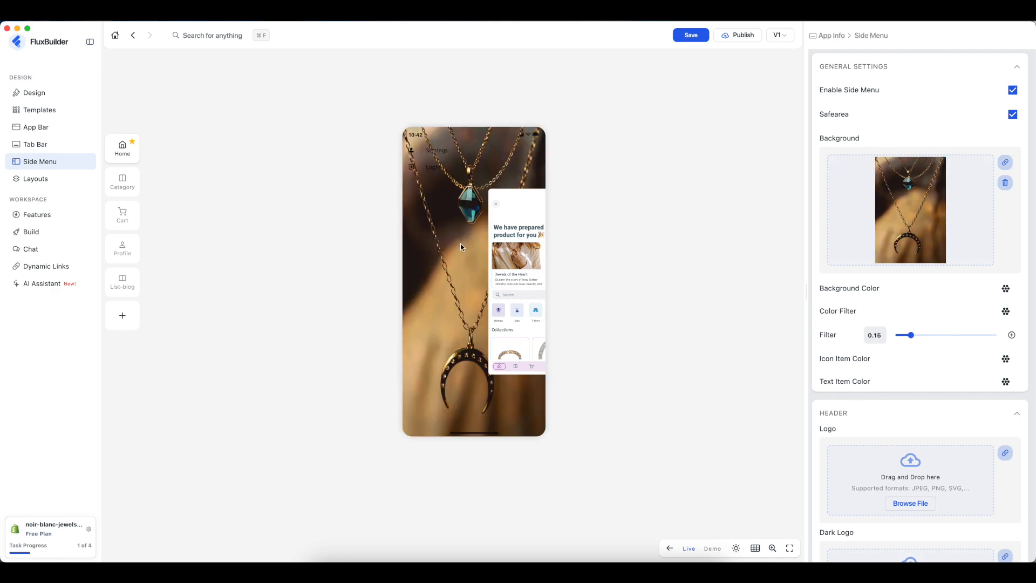
click(1006, 183)
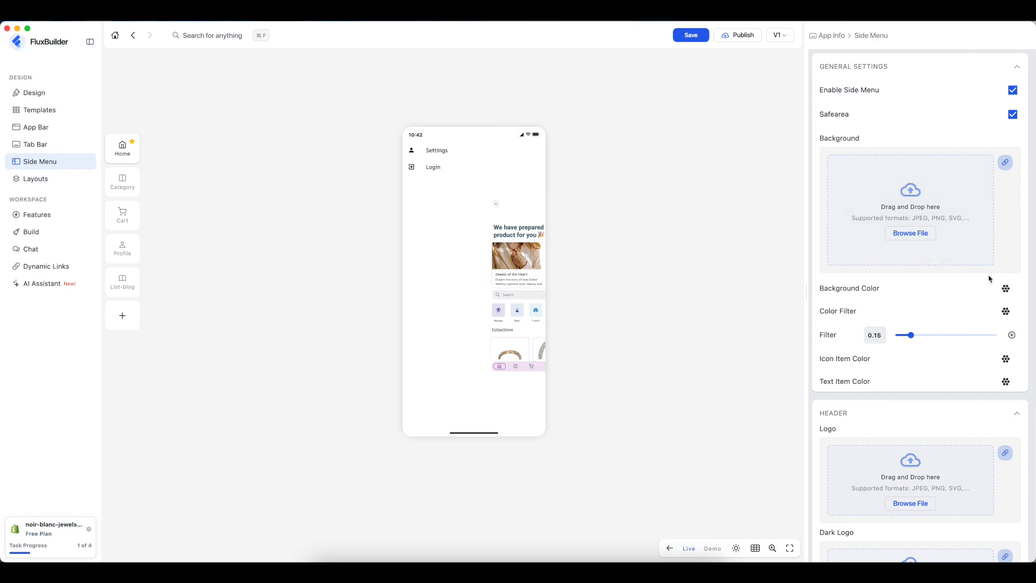
- Set the side menu background colour to a light purple shade
click(1006, 288)
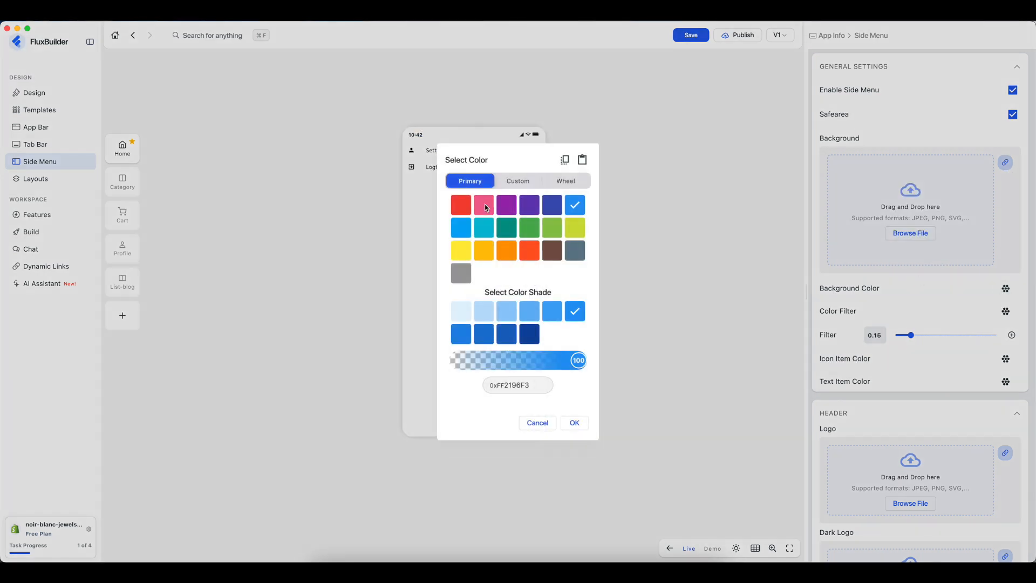
click(486, 207)
click(506, 205)
click(484, 311)
click(575, 423)
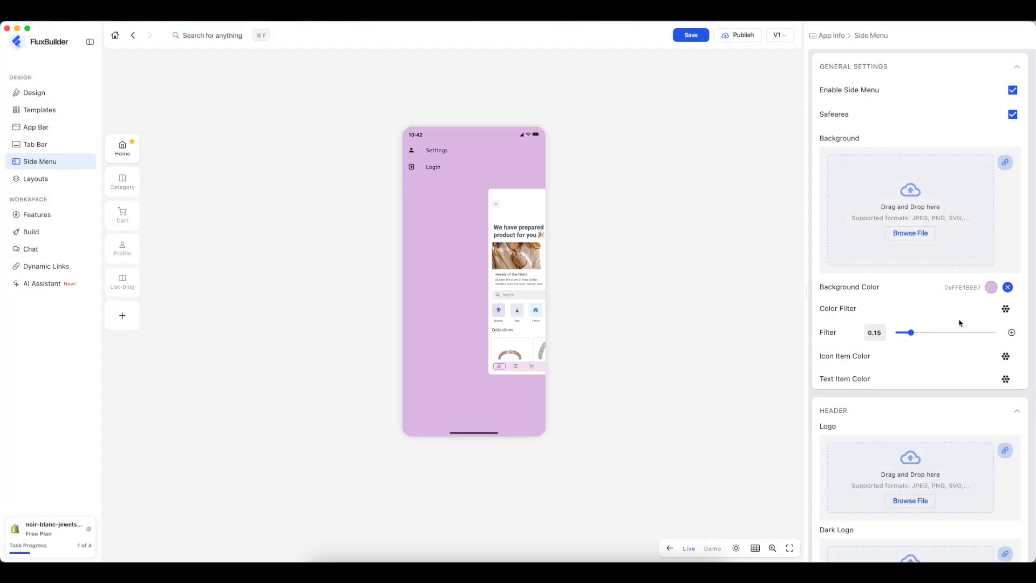
- Apply a cyan colour filter at strength 0.05, then clear the filter and background colours
click(1006, 309)
click(483, 227)
click(574, 422)
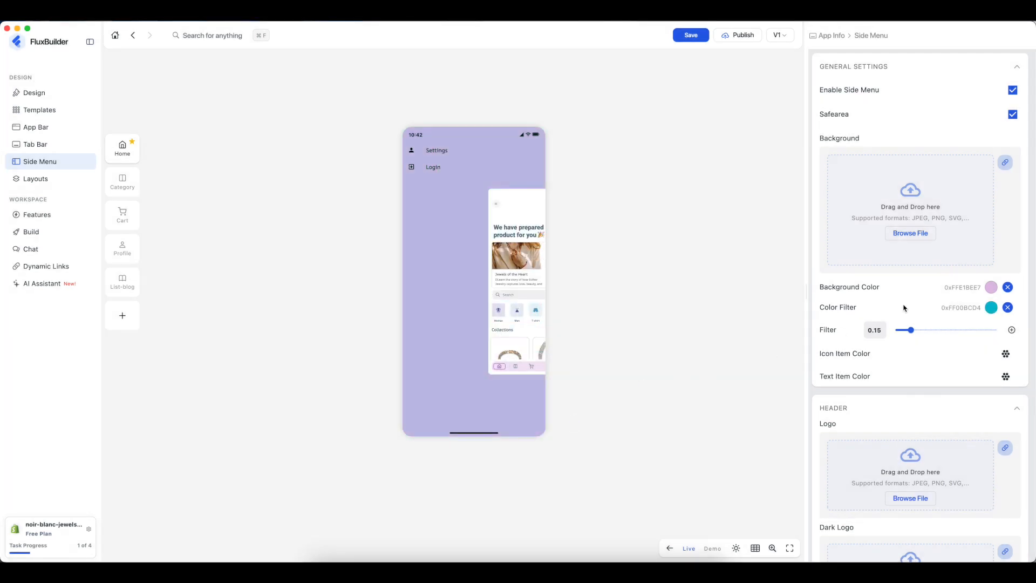
drag(925, 331, 946, 330)
click(901, 330)
click(1007, 308)
click(1008, 287)
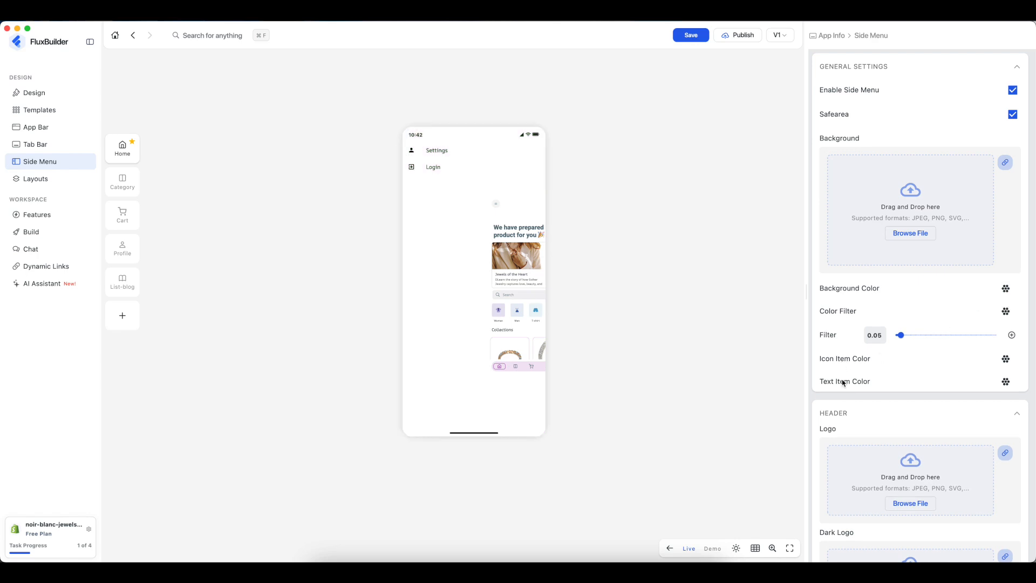
- Upload a photo from the Downloads folder as the side menu header logo
scroll(895, 410, down, 6)
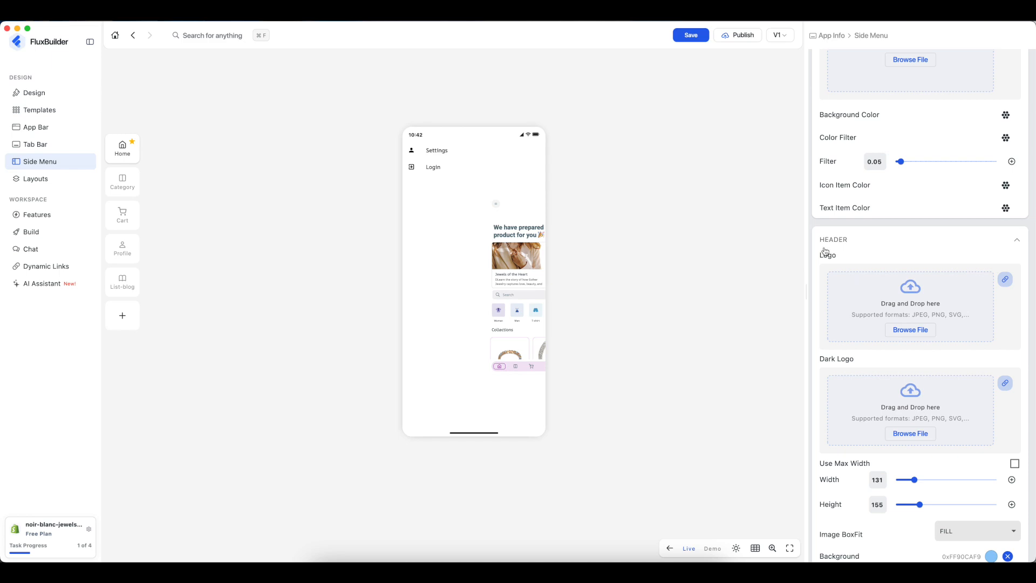
click(929, 333)
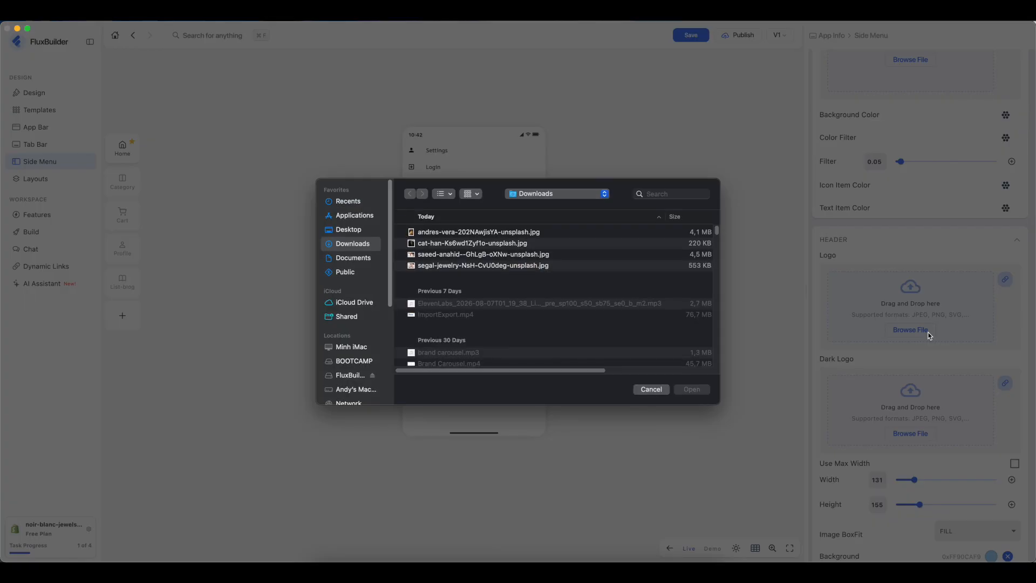
click(448, 255)
click(692, 389)
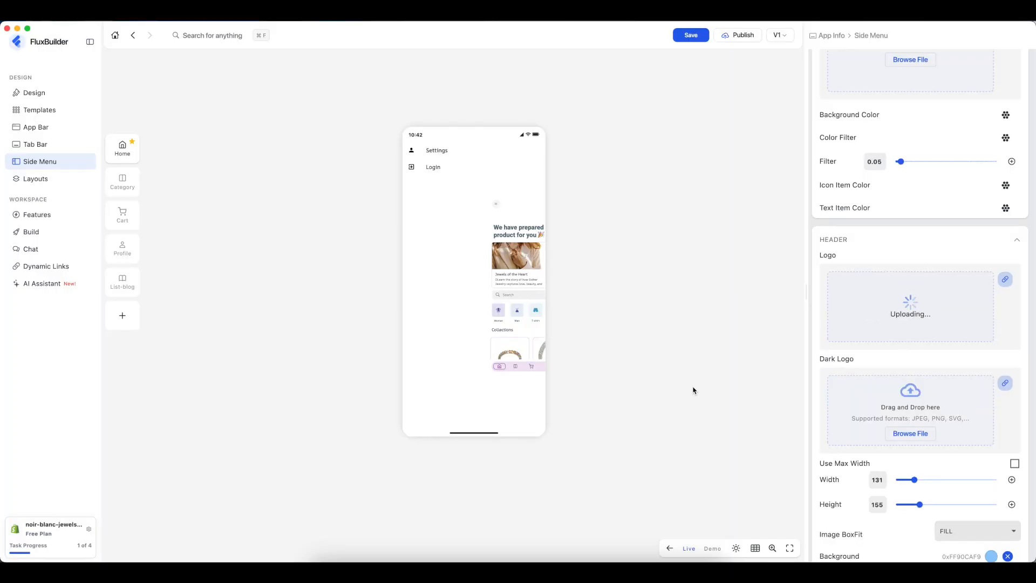
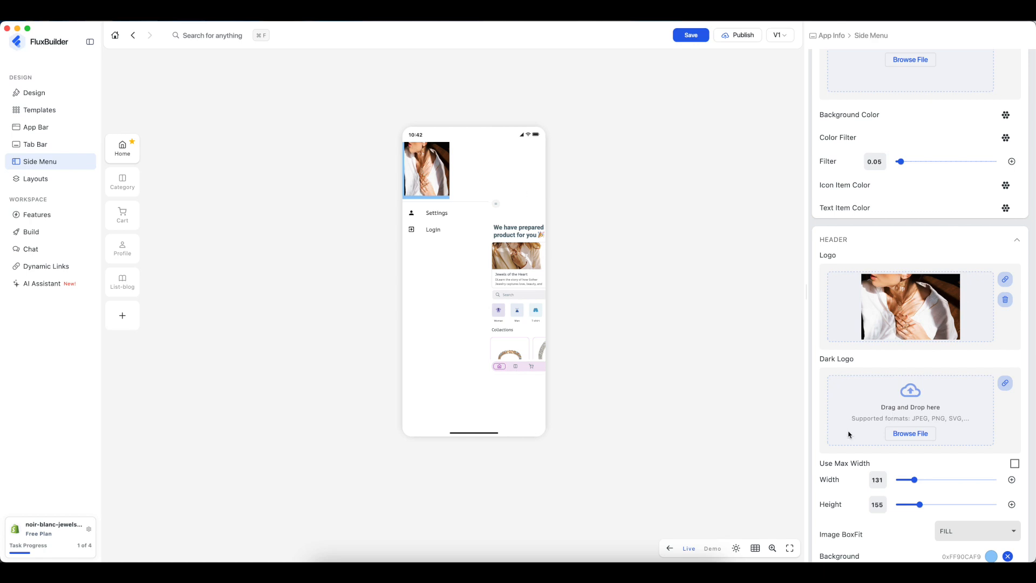
- Preview the dark theme and back, then delete the side menu Header Logo image
click(737, 549)
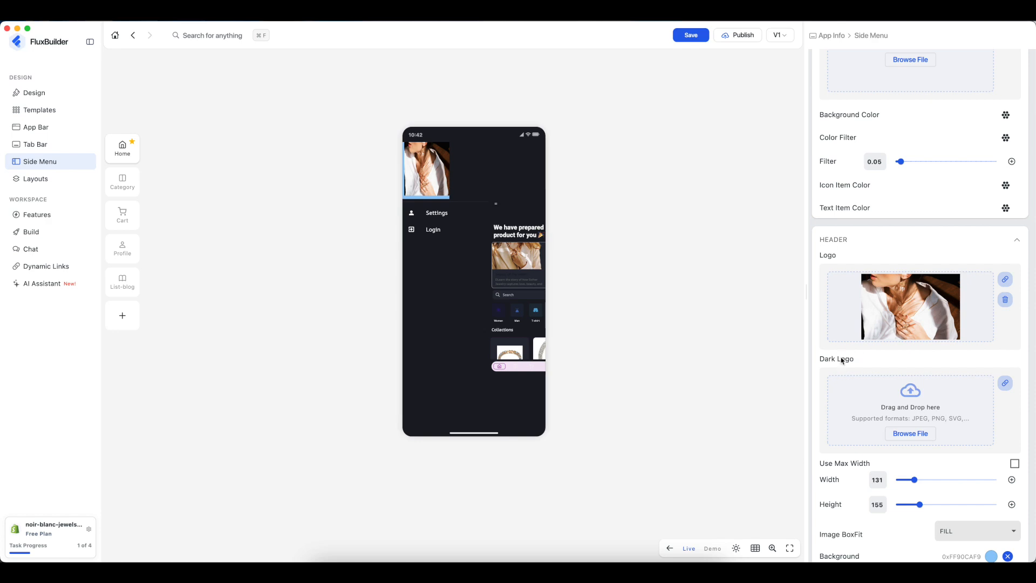
click(737, 549)
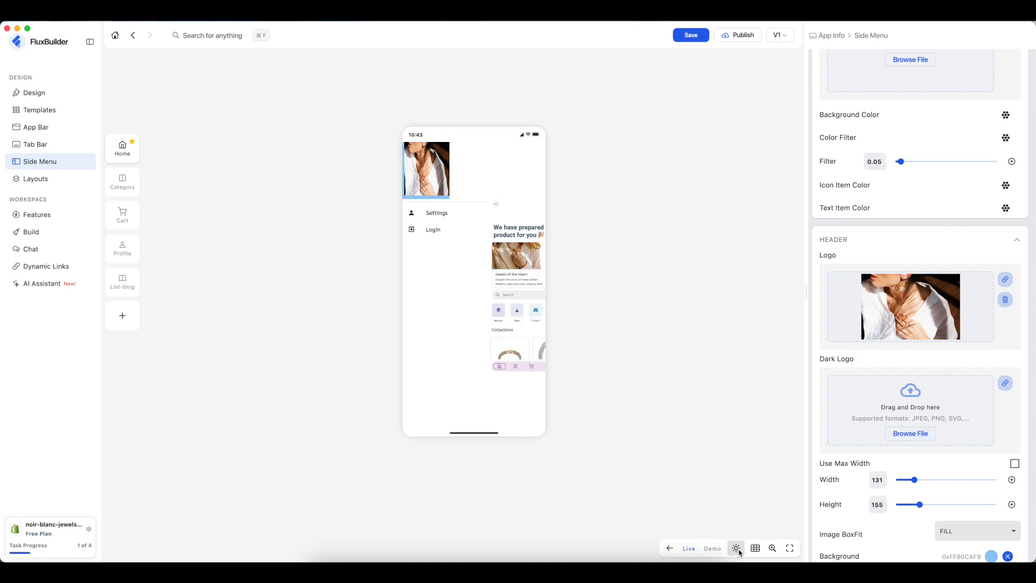
click(1006, 300)
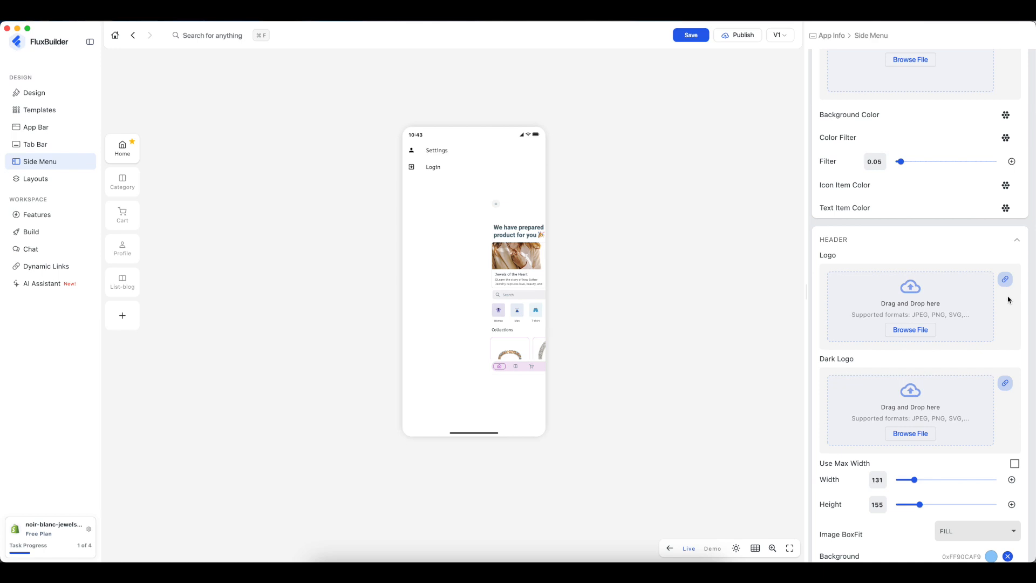
scroll(1008, 301, down, 4)
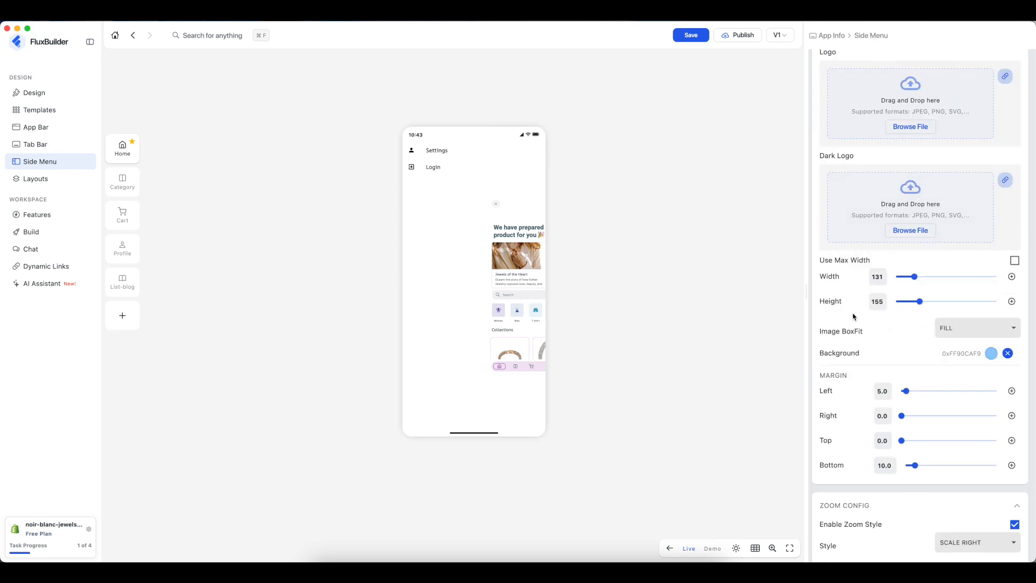
scroll(887, 371, down, 8)
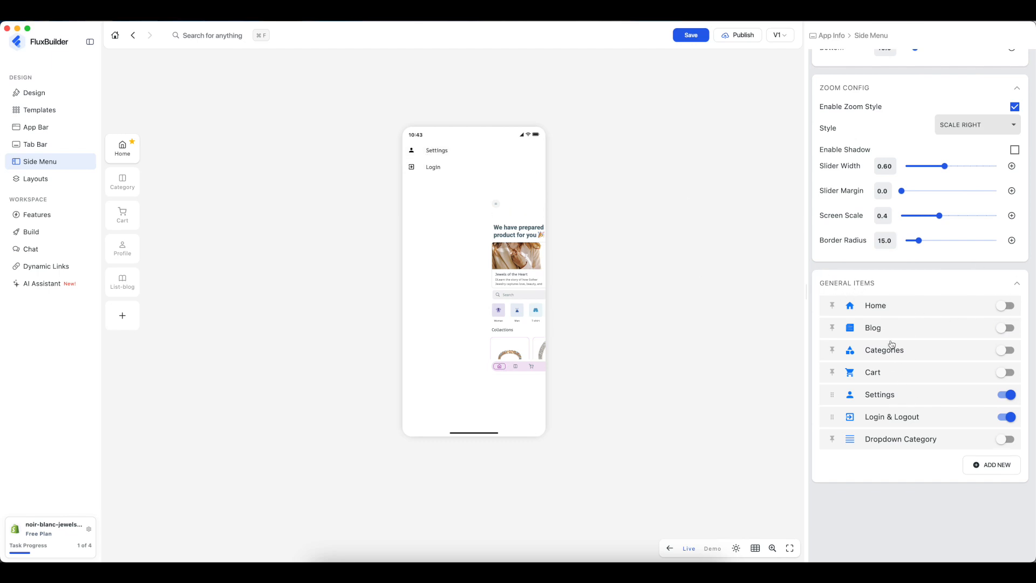
- Turn on Home, Blog, Categories and Cart, leave Dropdown Category off, and move Login & Logout under Blog
click(1015, 309)
click(1011, 327)
click(1005, 351)
click(1005, 372)
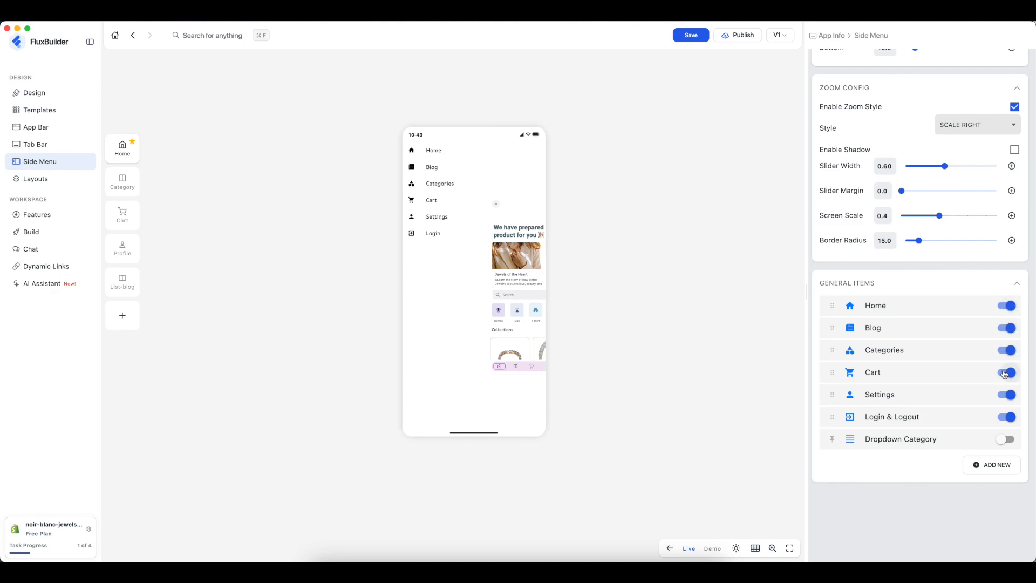
click(1005, 440)
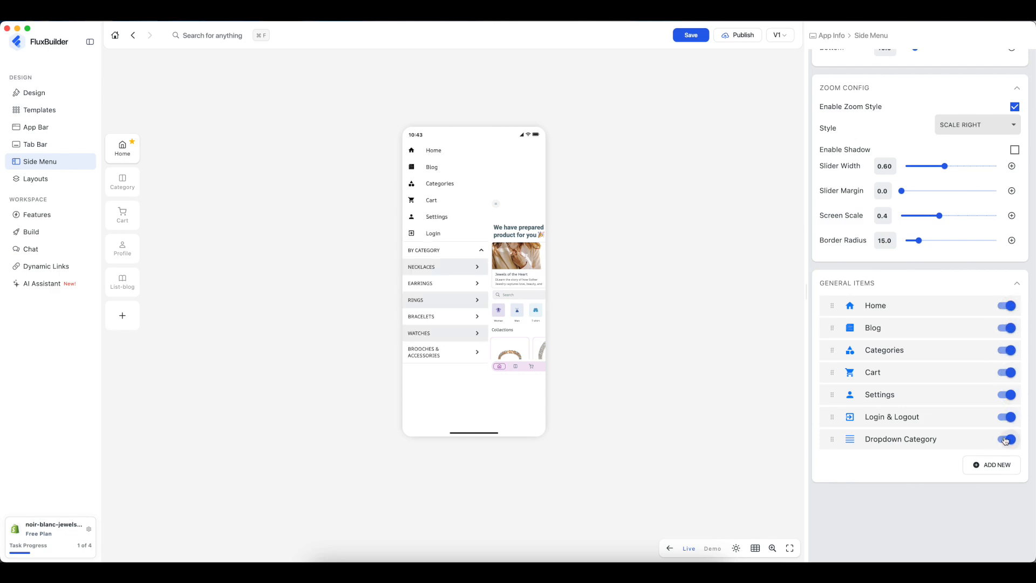
click(1005, 440)
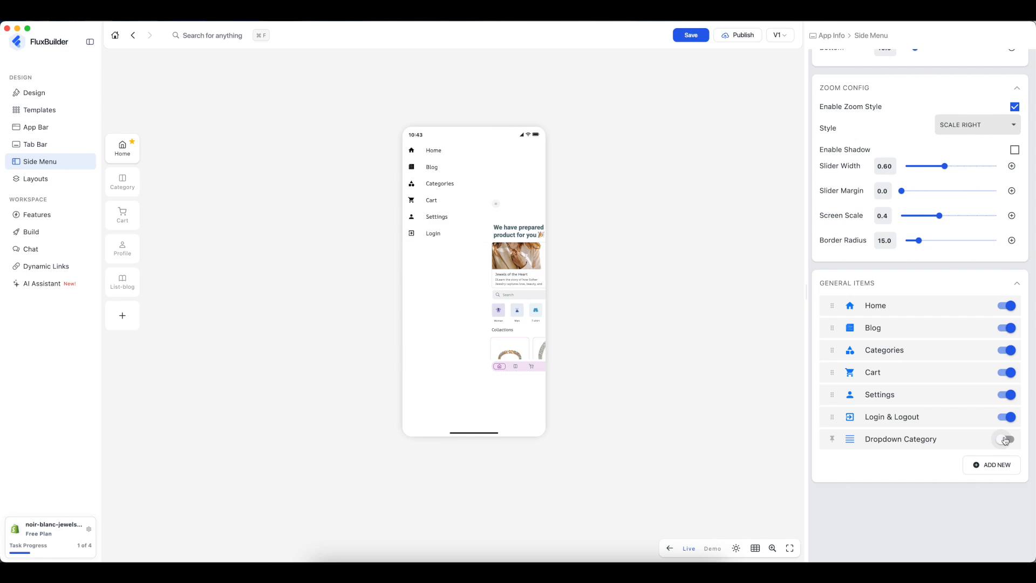
drag(890, 425, 881, 329)
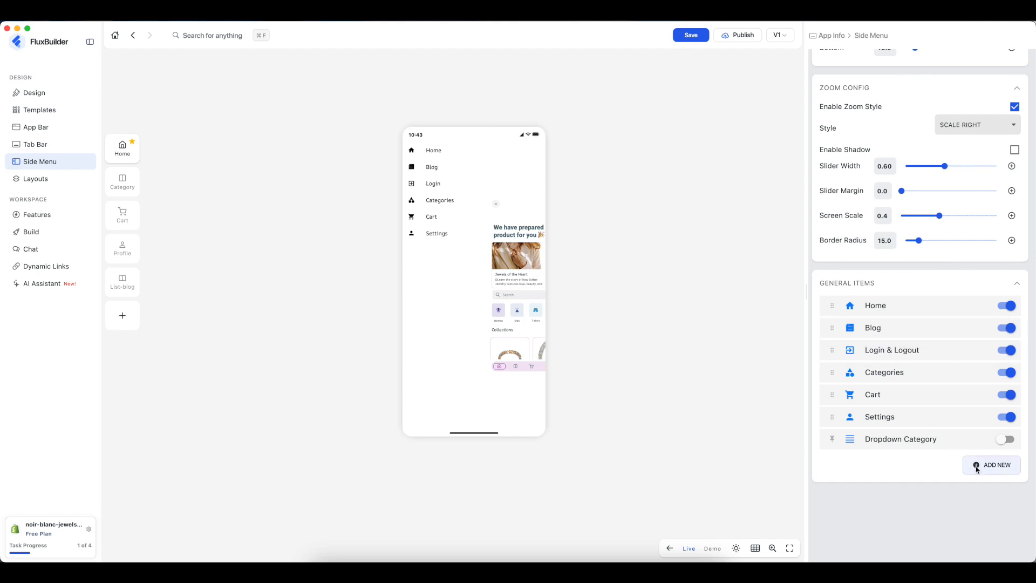
click(995, 468)
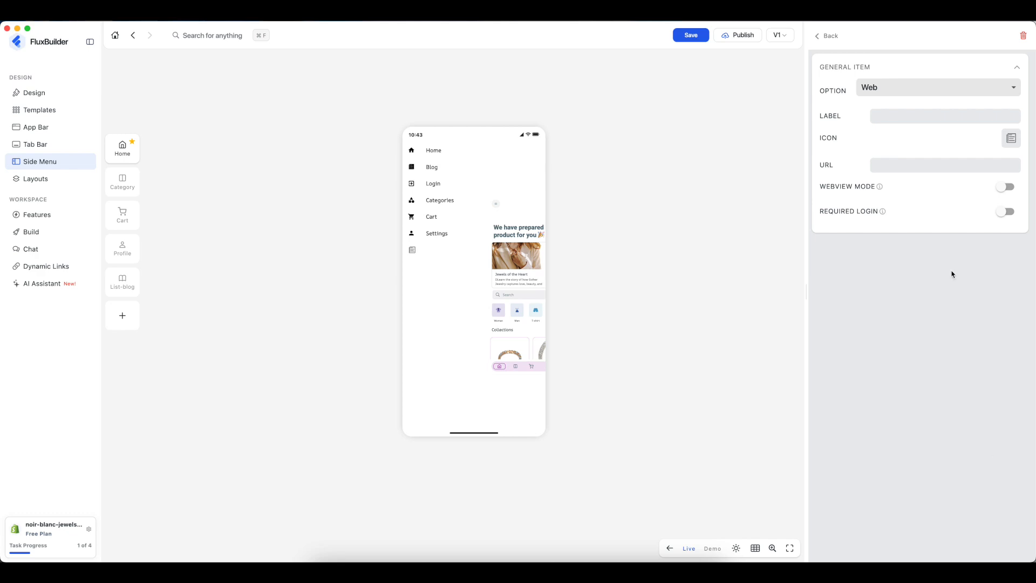
click(886, 88)
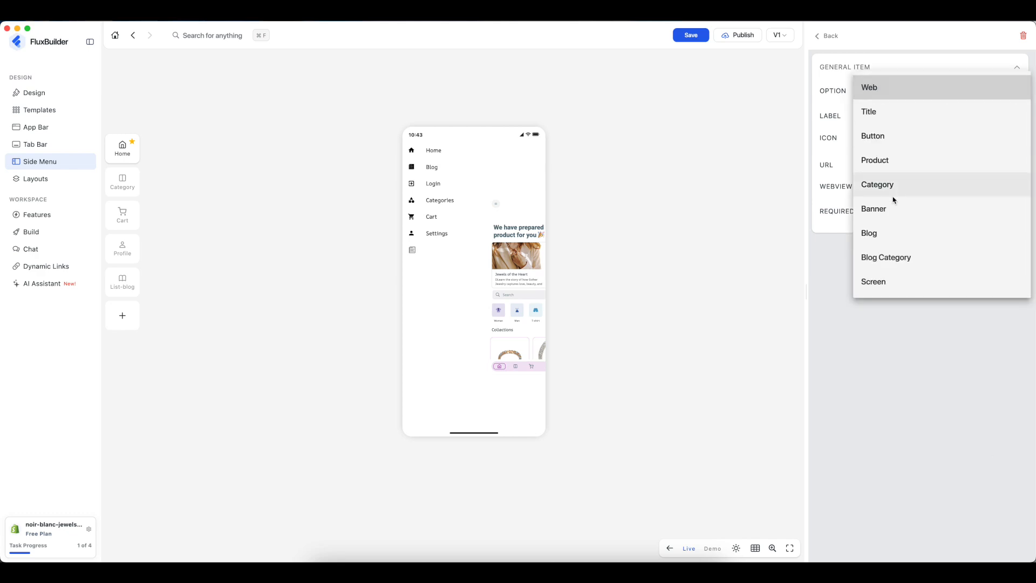
click(883, 163)
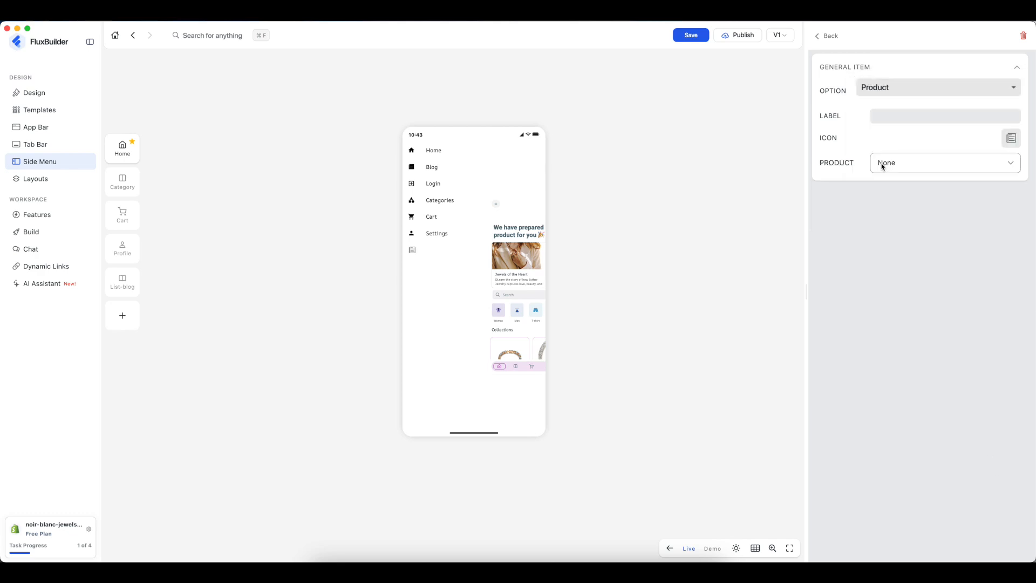
click(899, 165)
click(894, 431)
click(903, 90)
click(904, 93)
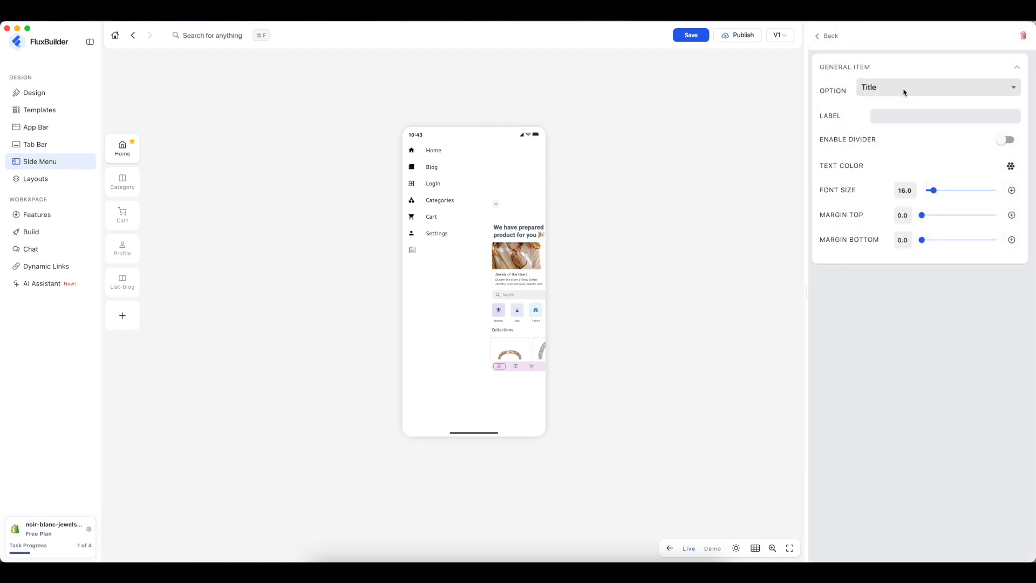
click(927, 118)
click(950, 191)
click(939, 216)
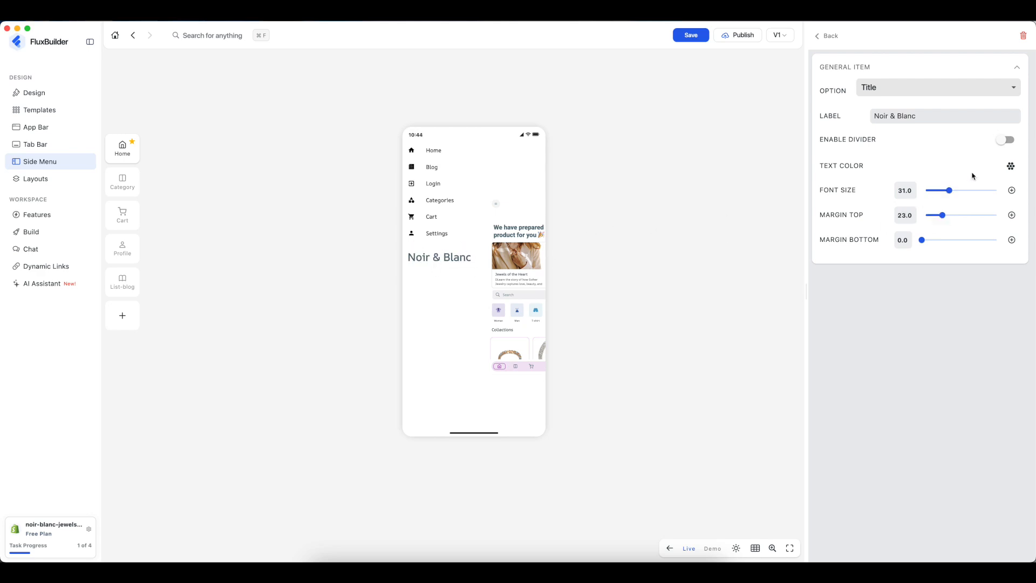
click(1023, 36)
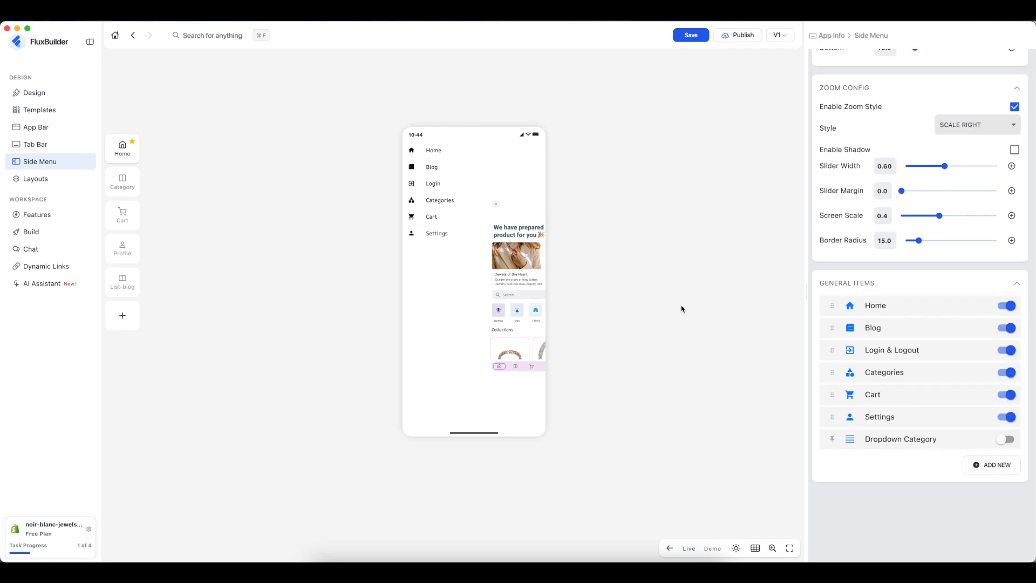
- Hide Settings, Cart and Login & Logout from the side menu
click(1003, 419)
click(1006, 396)
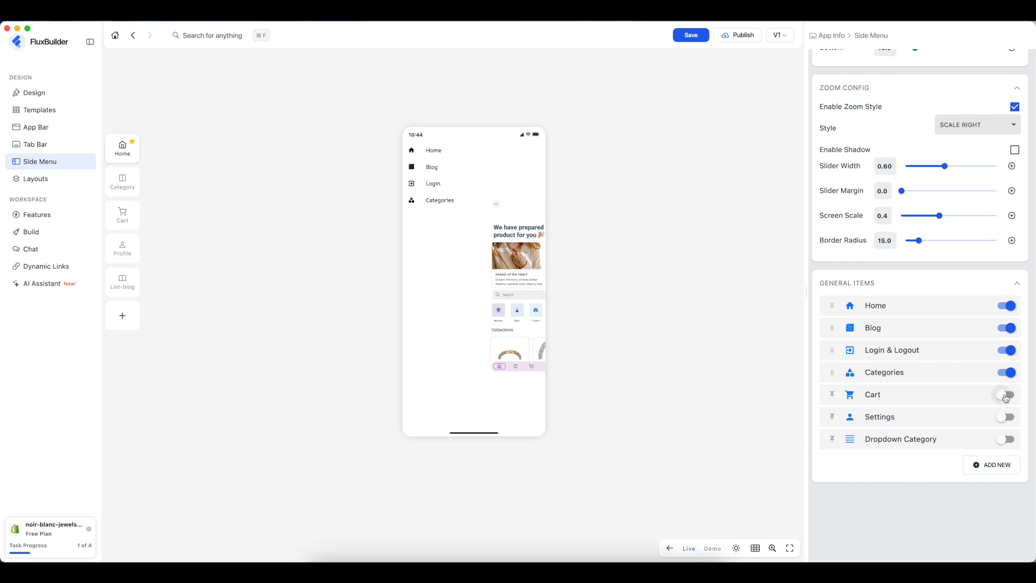
click(1008, 351)
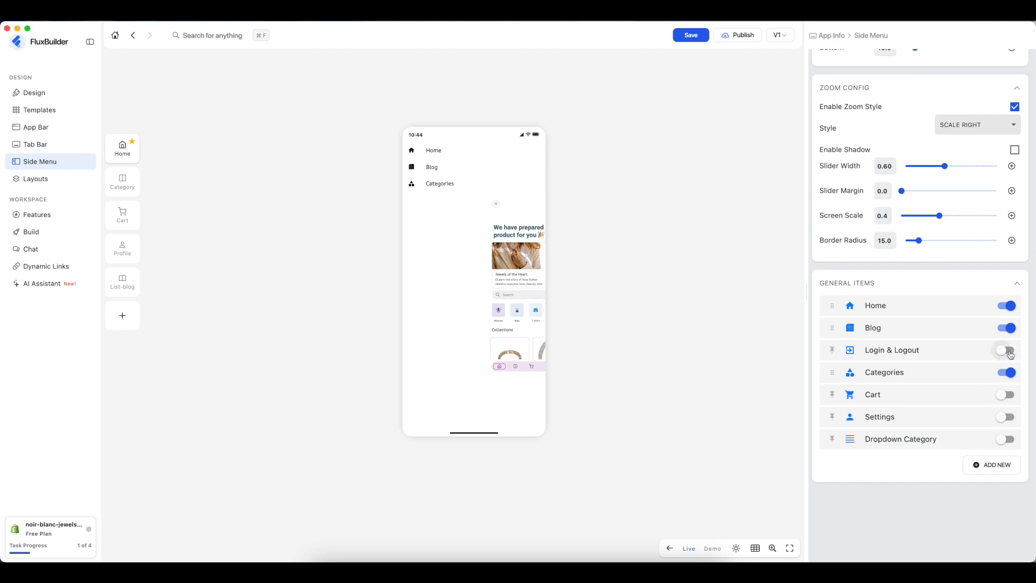
- Set the menu zoom style to 3D OUT with a tilt angle of 0.0
scroll(920, 351, up, 1)
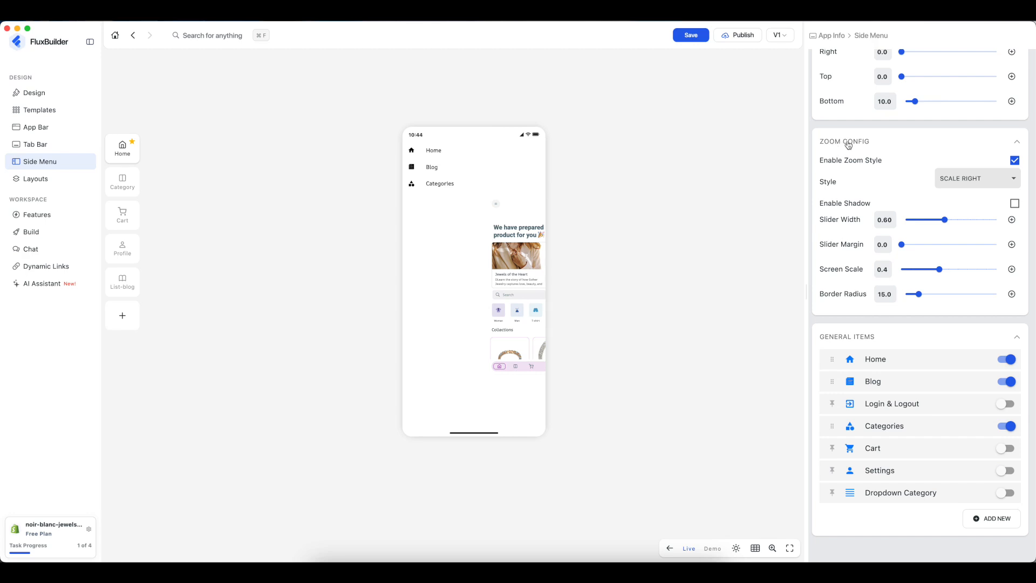
click(956, 179)
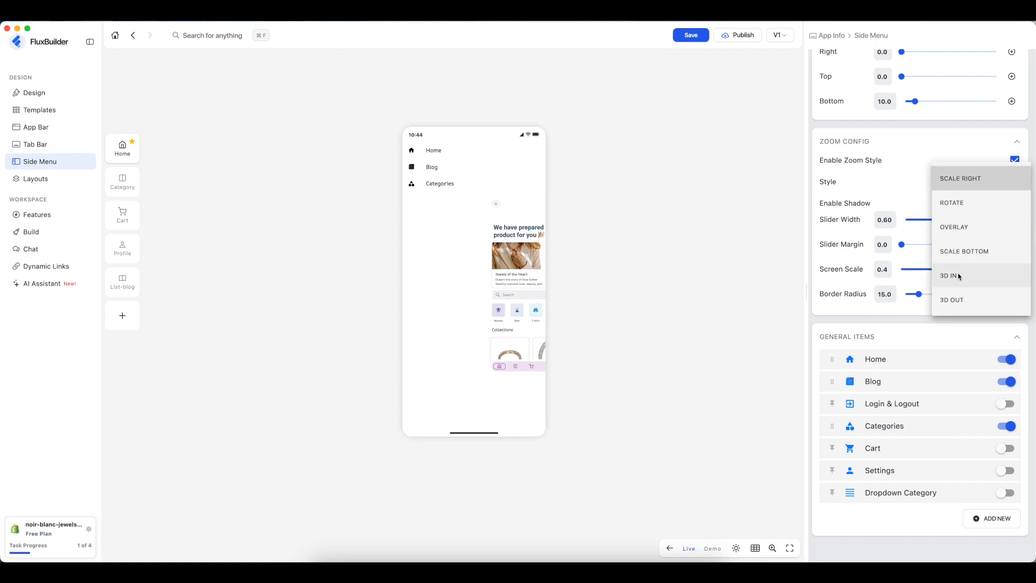
click(961, 275)
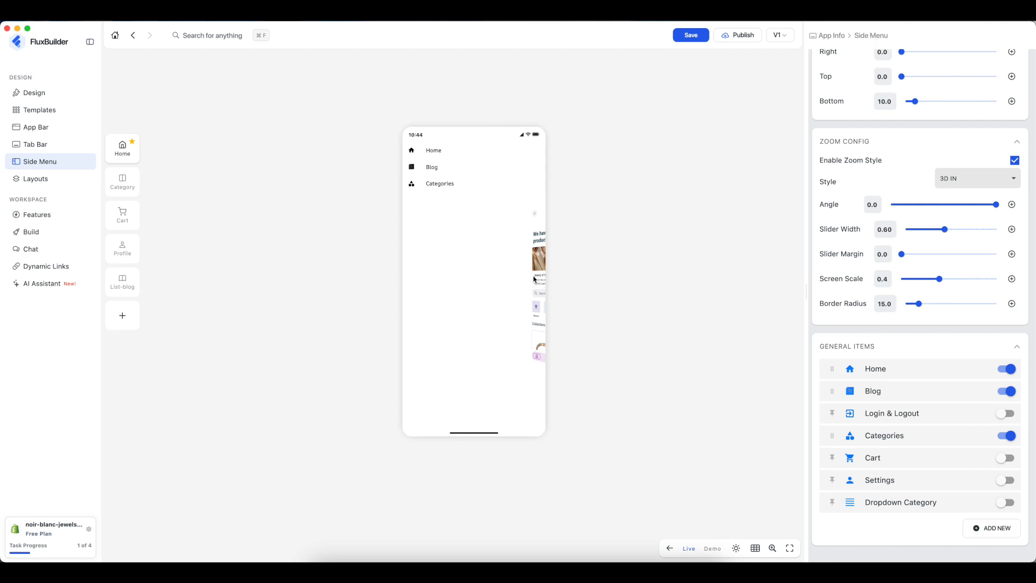
click(975, 178)
click(972, 208)
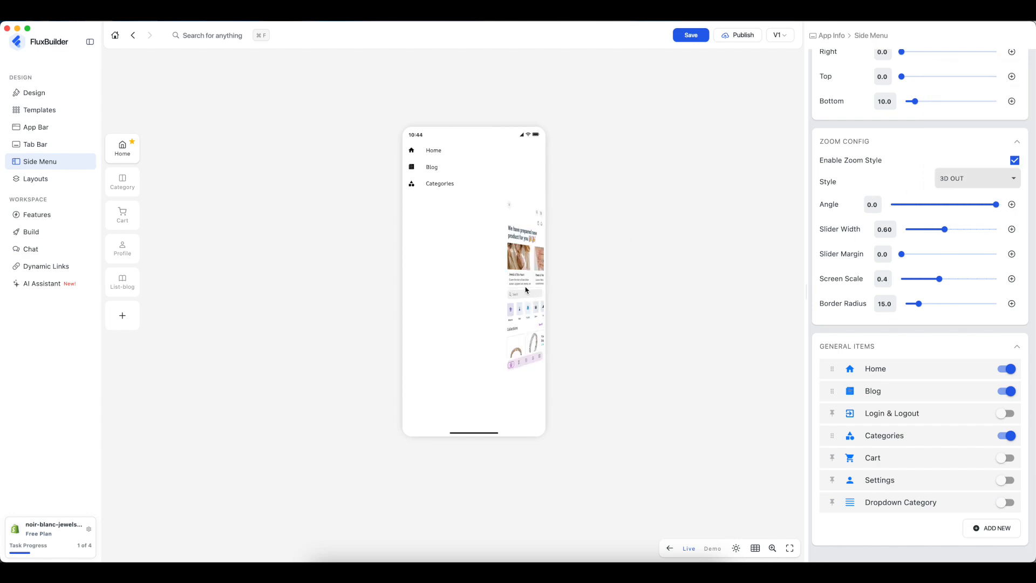
click(944, 205)
click(996, 204)
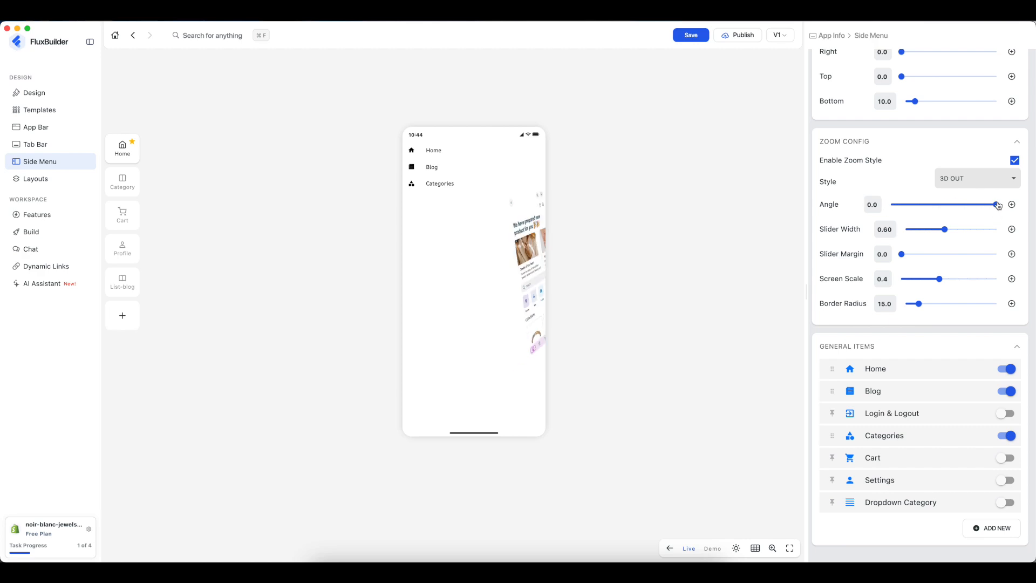
- Set Slider Width to 0.55 and Screen Scale to 0.1, then close the preview drawer
click(924, 229)
click(937, 231)
click(967, 279)
click(911, 280)
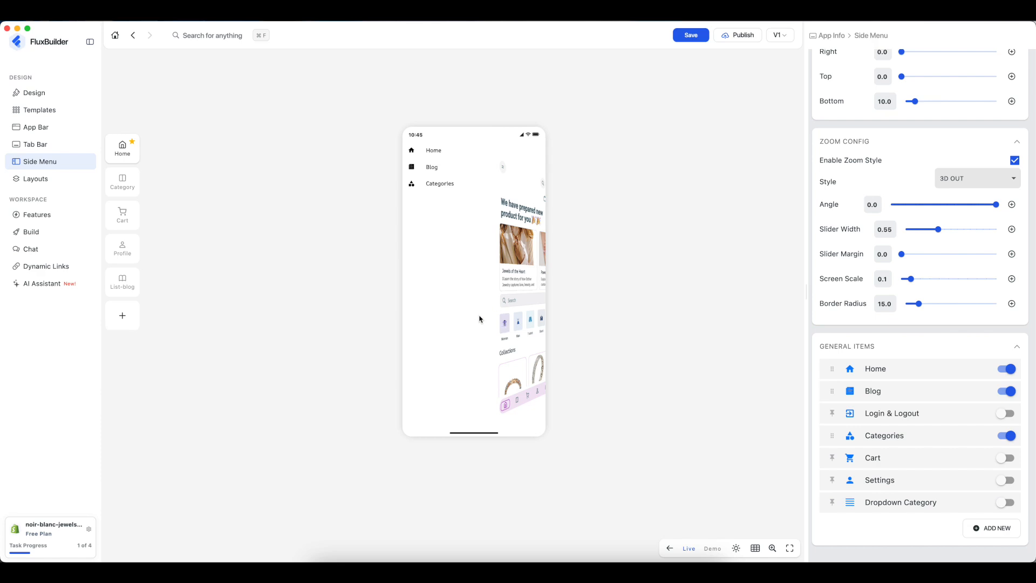
scroll(883, 262, up, 12)
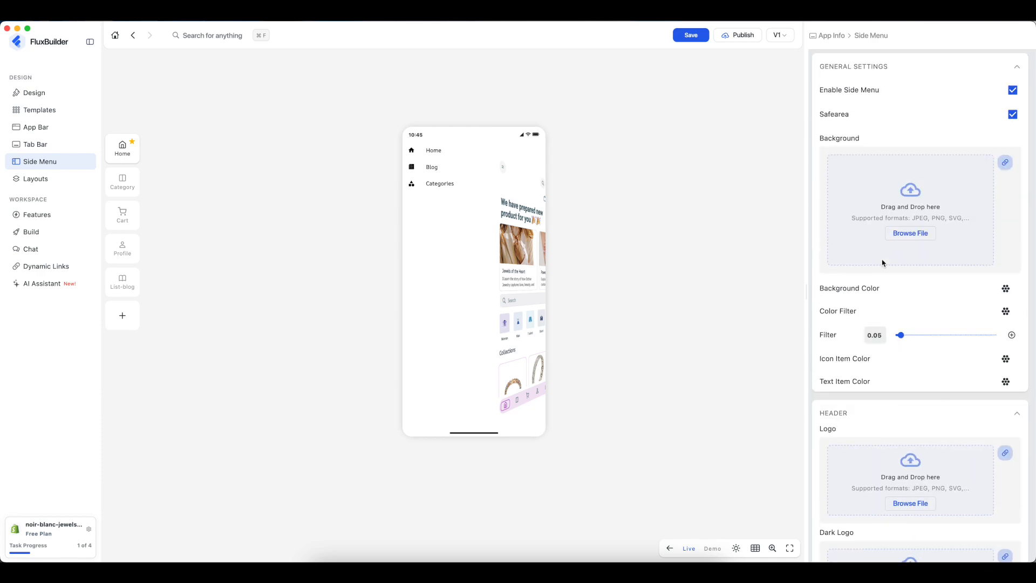
click(515, 202)
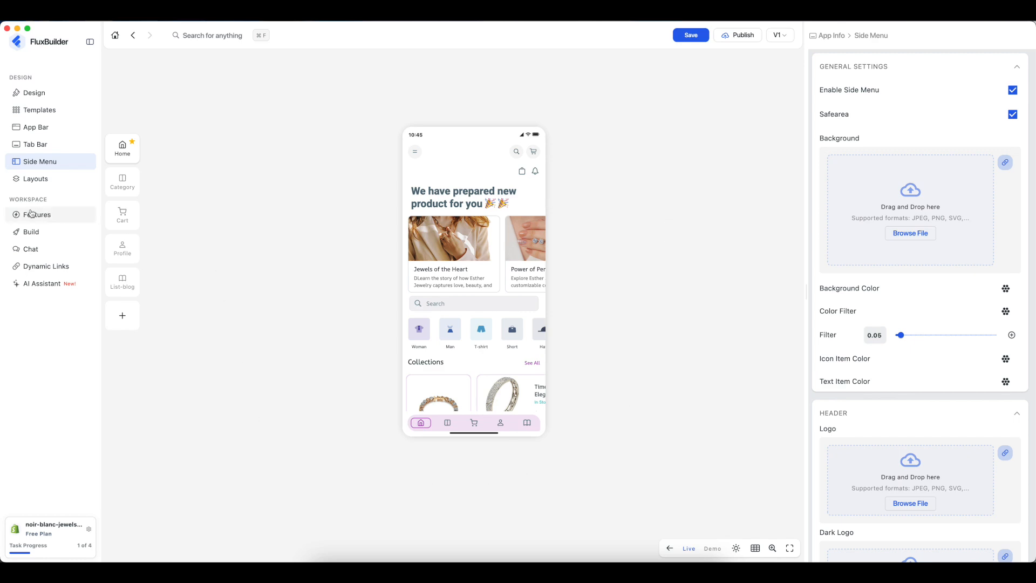
- Open Features and browse the Advanced, Tools and All Features tabs before returning to Basic
click(56, 216)
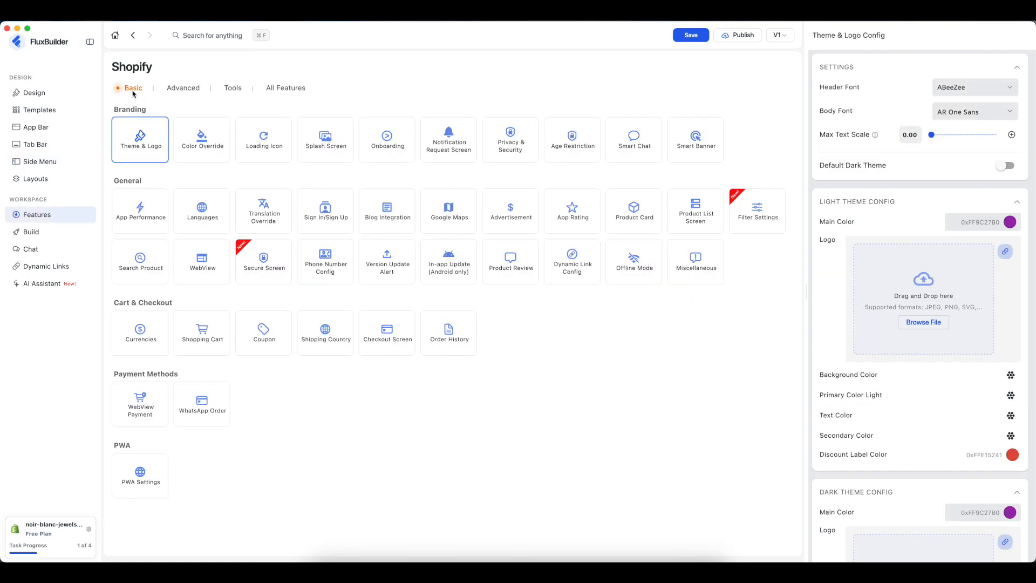
click(180, 87)
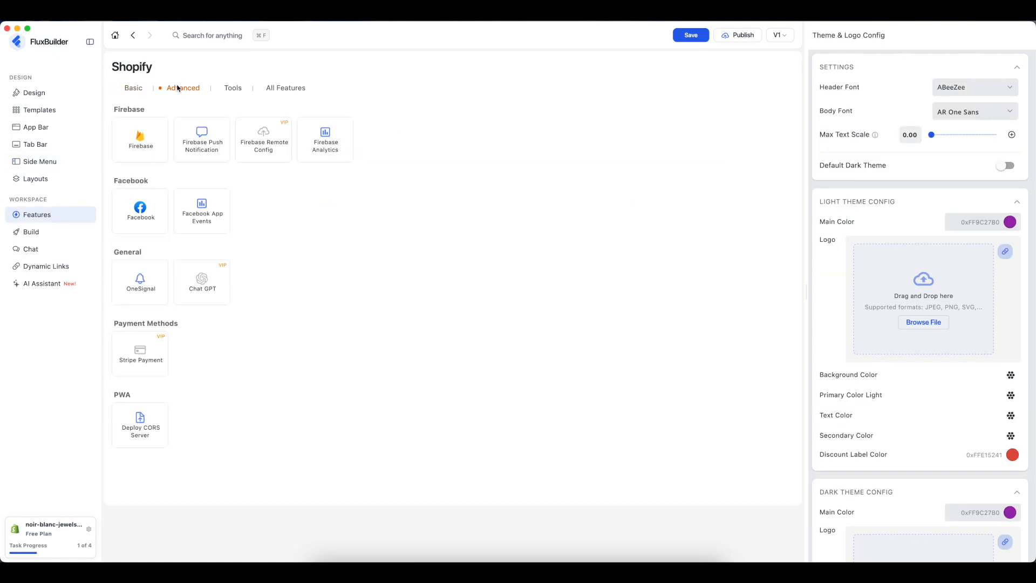
click(227, 88)
click(282, 89)
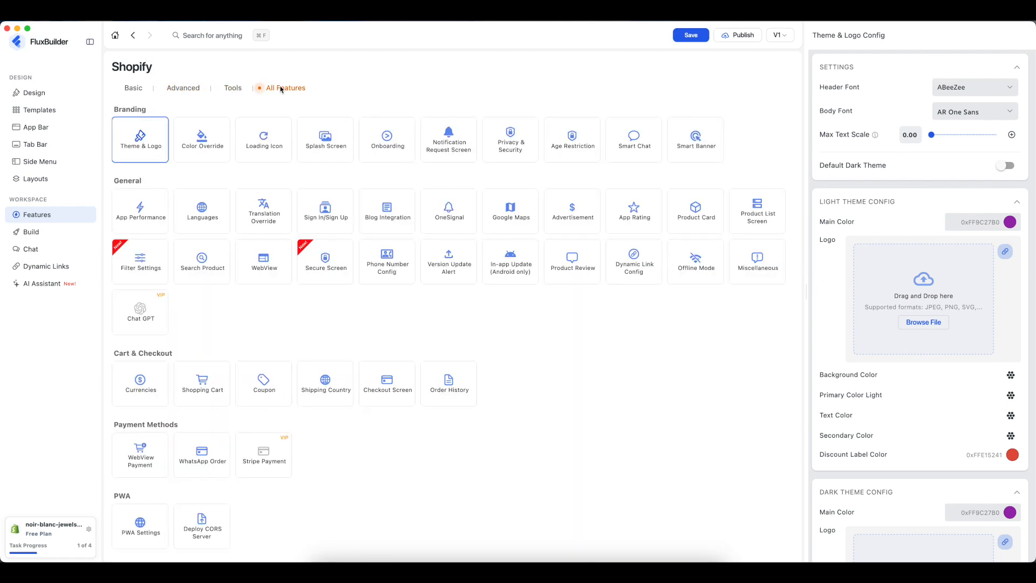
click(131, 90)
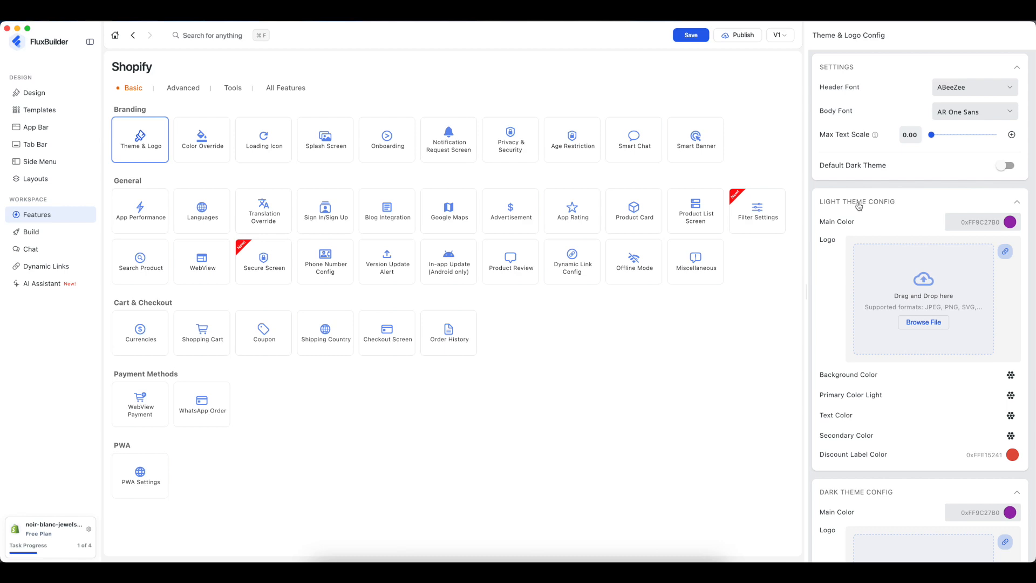
- Upload logo.png from Downloads as the Light Theme Logo
click(923, 322)
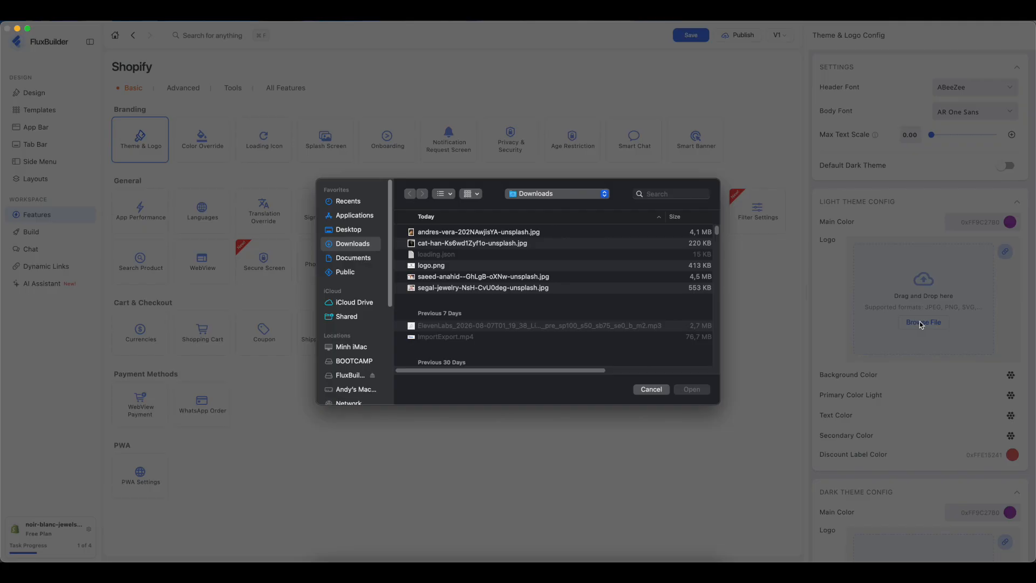
click(436, 266)
click(692, 390)
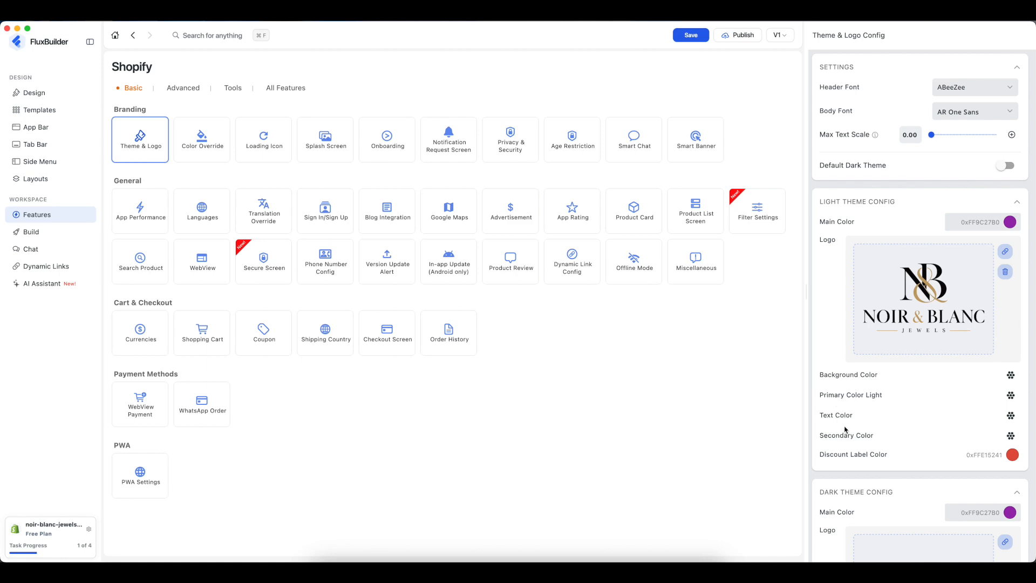
scroll(858, 440, down, 5)
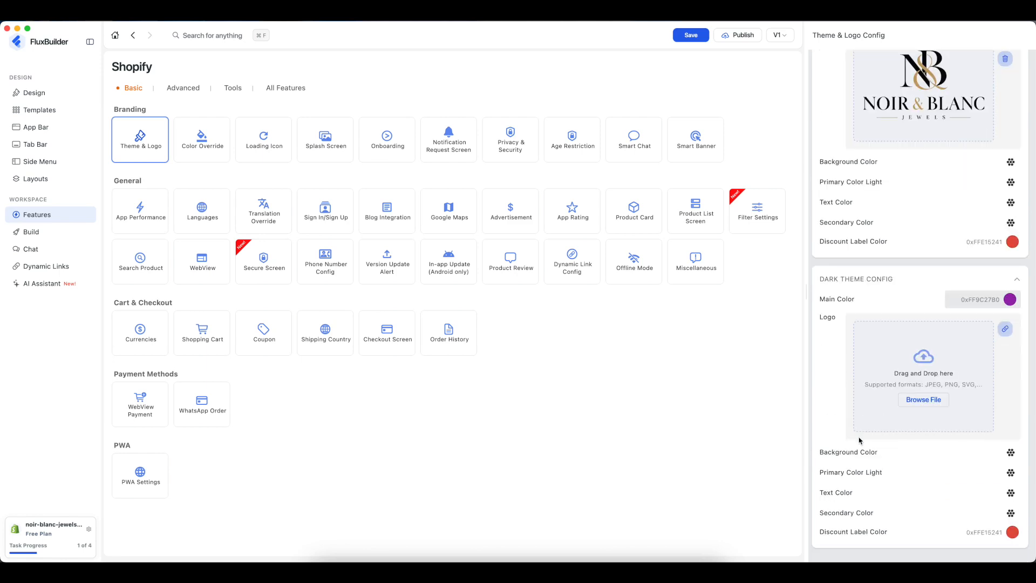
scroll(859, 440, up, 5)
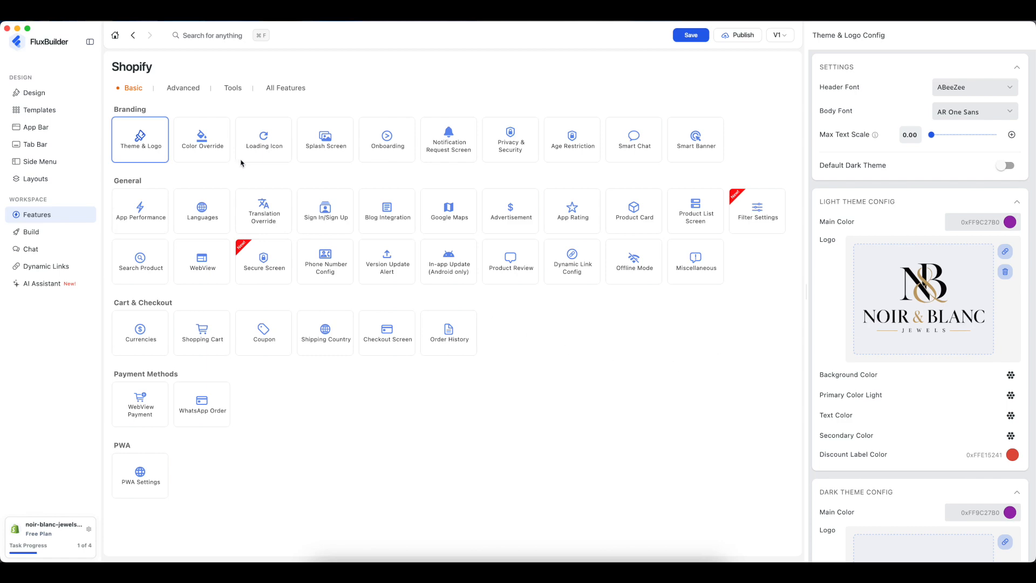
- Switch the loading icon to the dark dotted-circle Spinkit and raise Spinkit Size from 30 to about 50
click(264, 143)
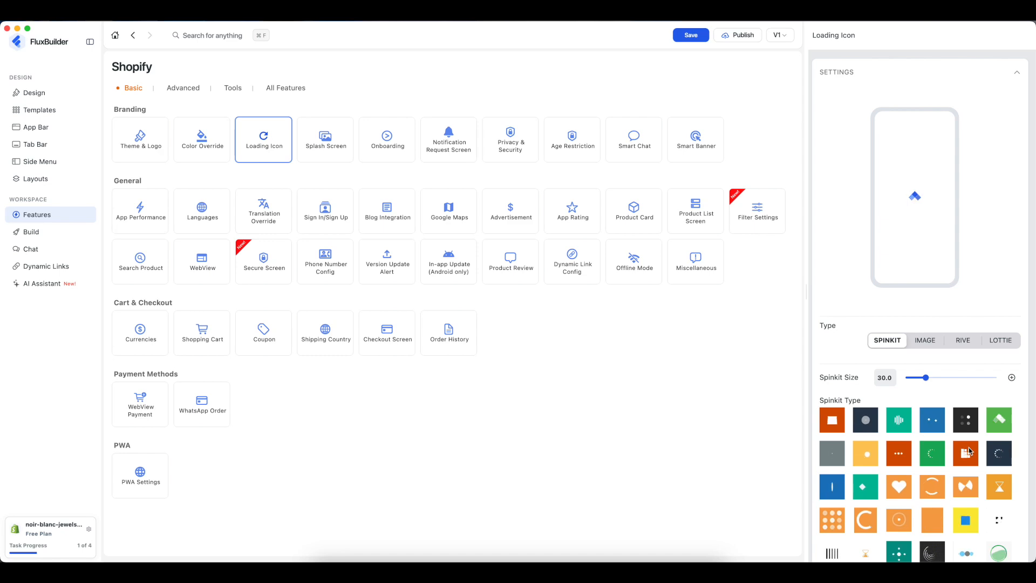
click(1000, 455)
drag(925, 378, 947, 378)
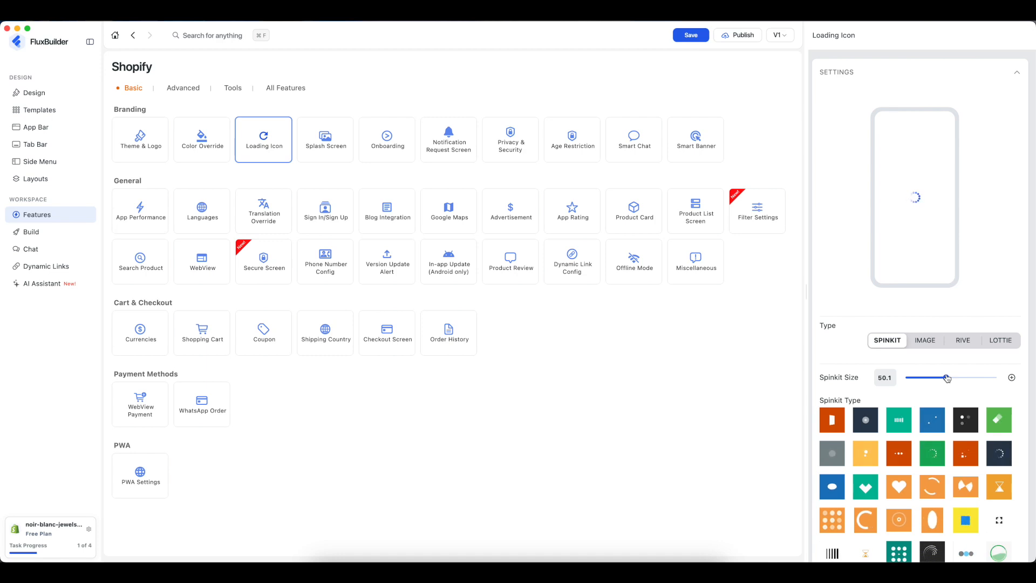
- Set the splash screen type to Lottie using loading.json from Downloads
click(330, 146)
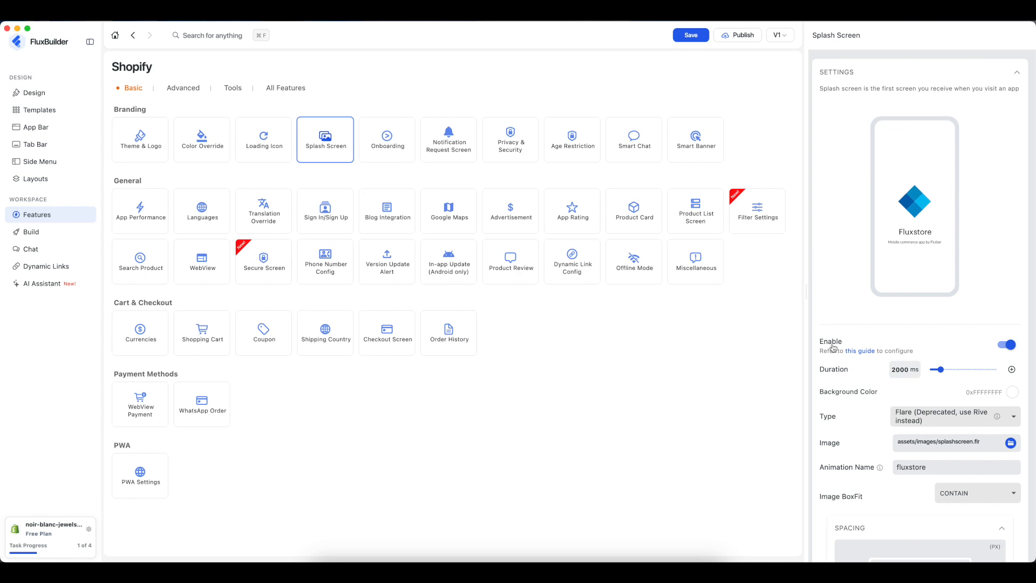
click(1003, 350)
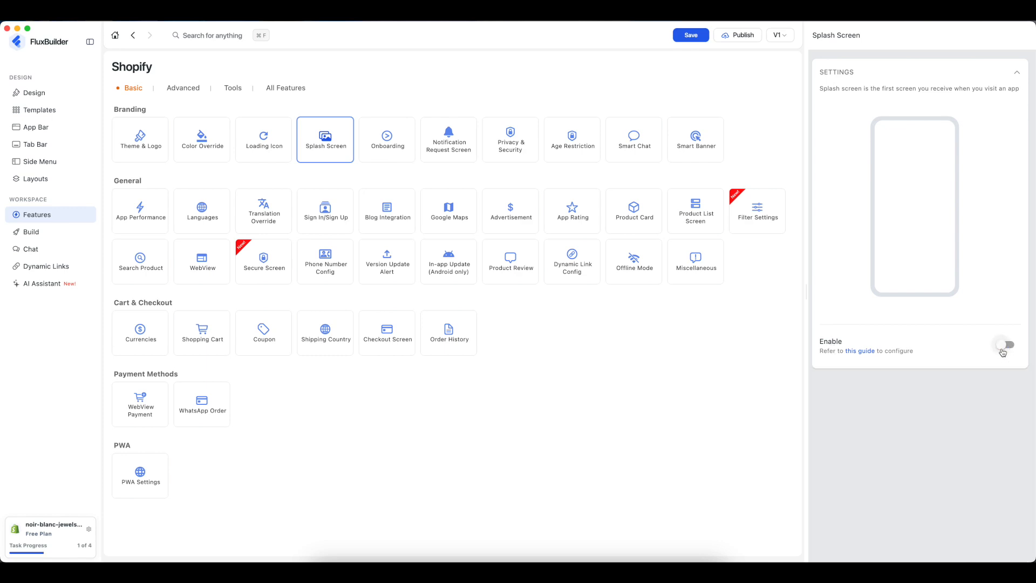
click(1002, 349)
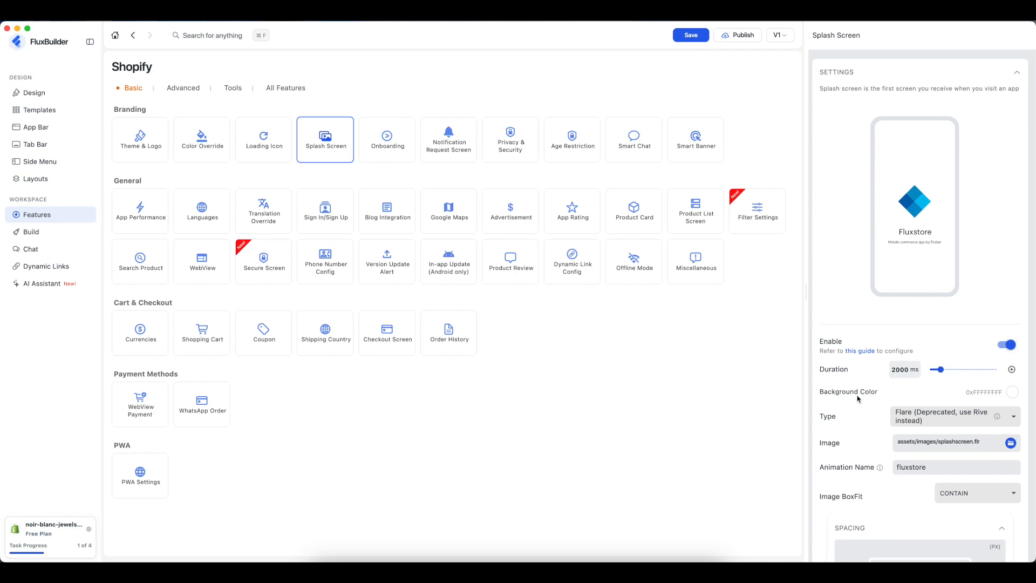
click(915, 416)
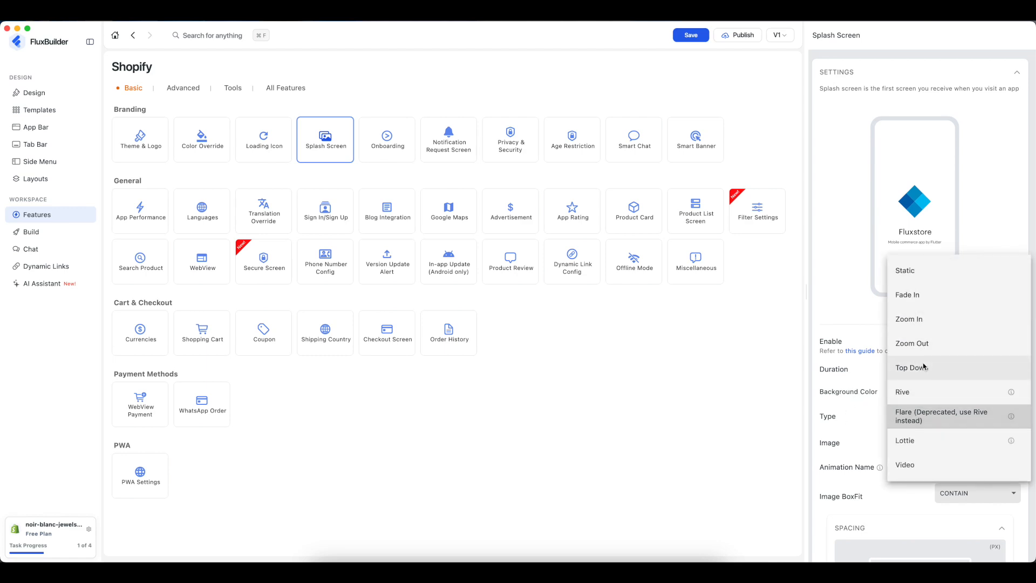
click(911, 441)
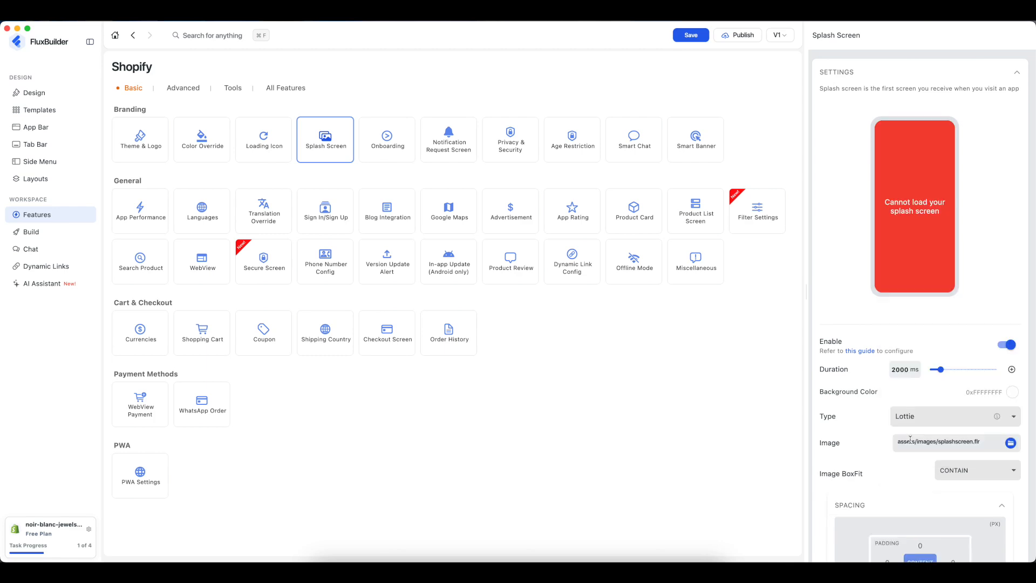
click(1012, 444)
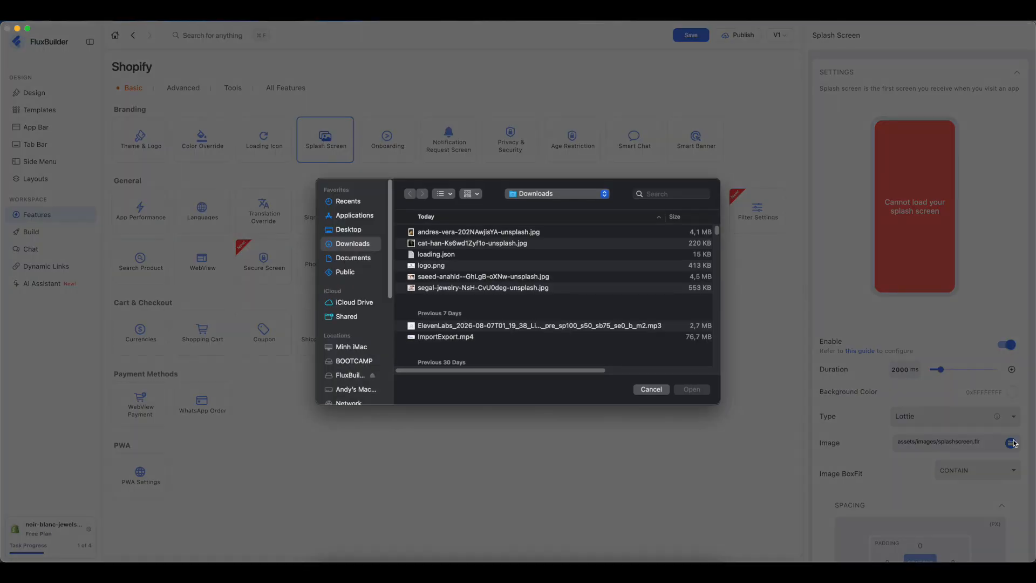
click(448, 254)
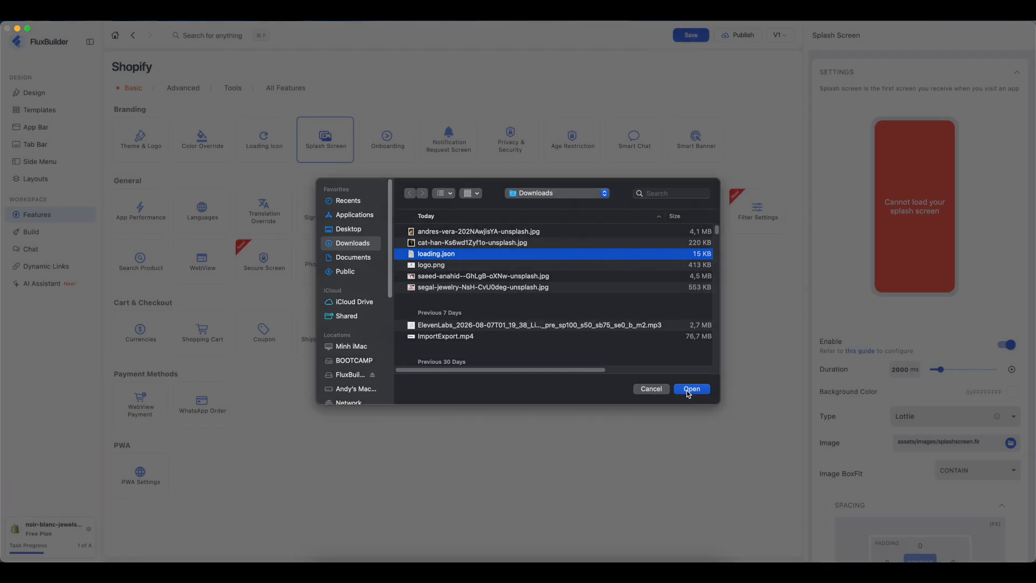
click(690, 389)
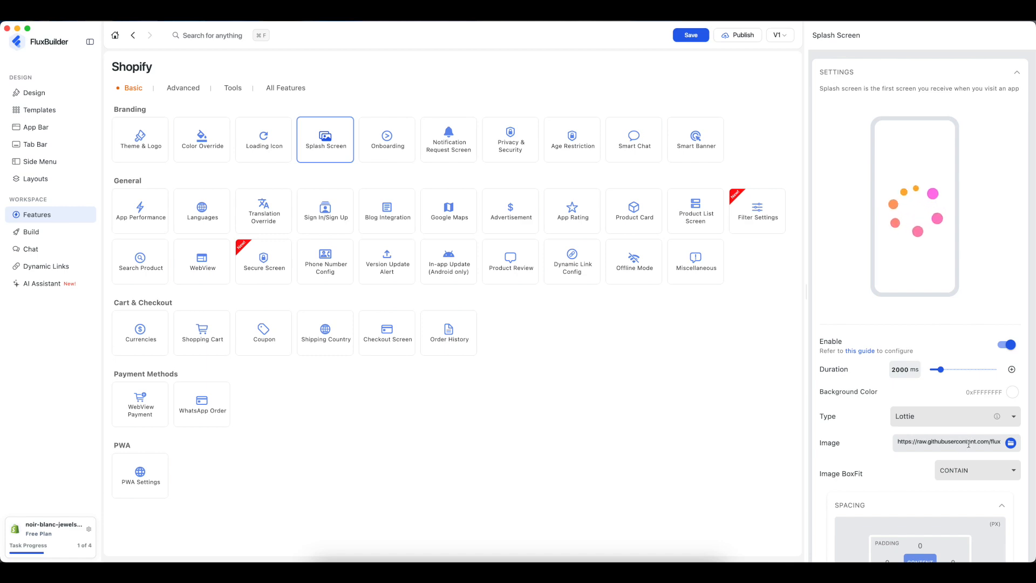
- Keep the splash Image BoxFit at CONTAIN and increase the animation's left padding
click(956, 469)
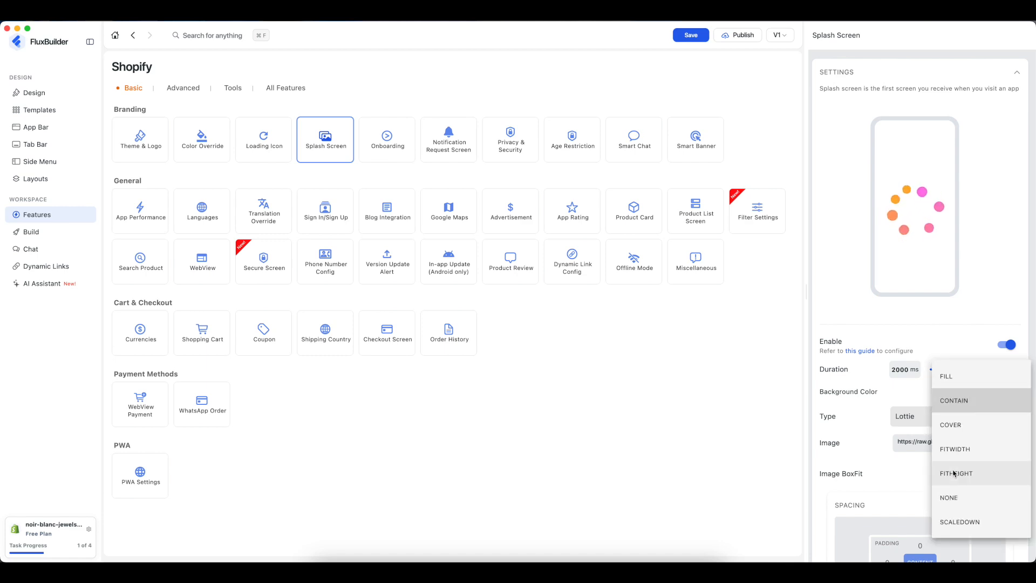
click(872, 454)
scroll(949, 492, down, 5)
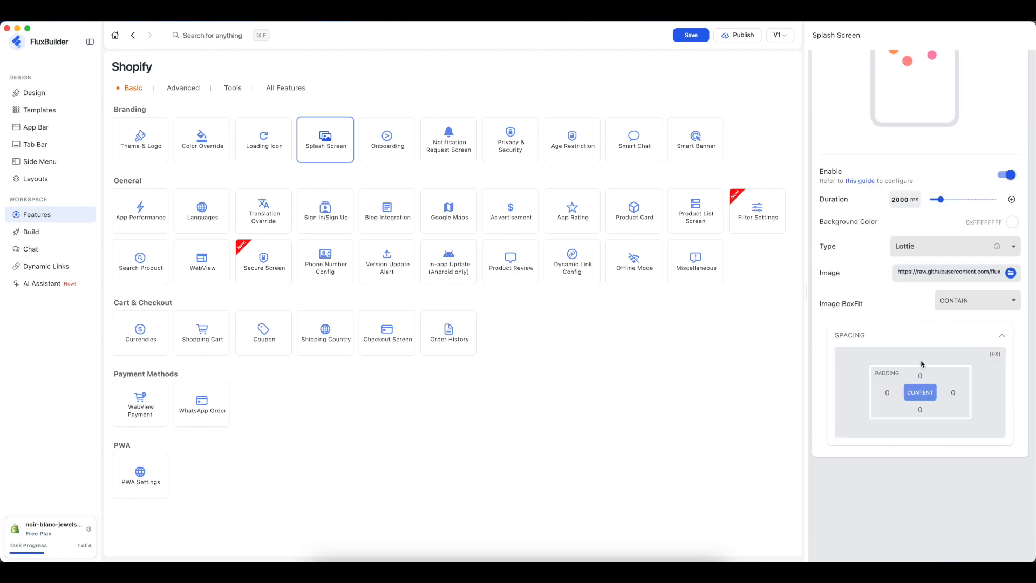
scroll(932, 376, up, 3)
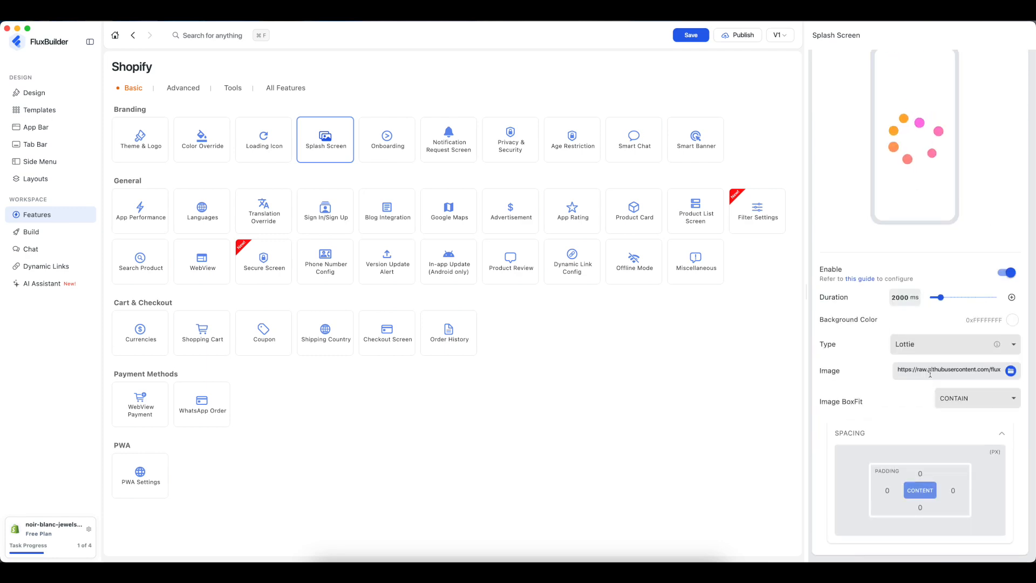
click(886, 483)
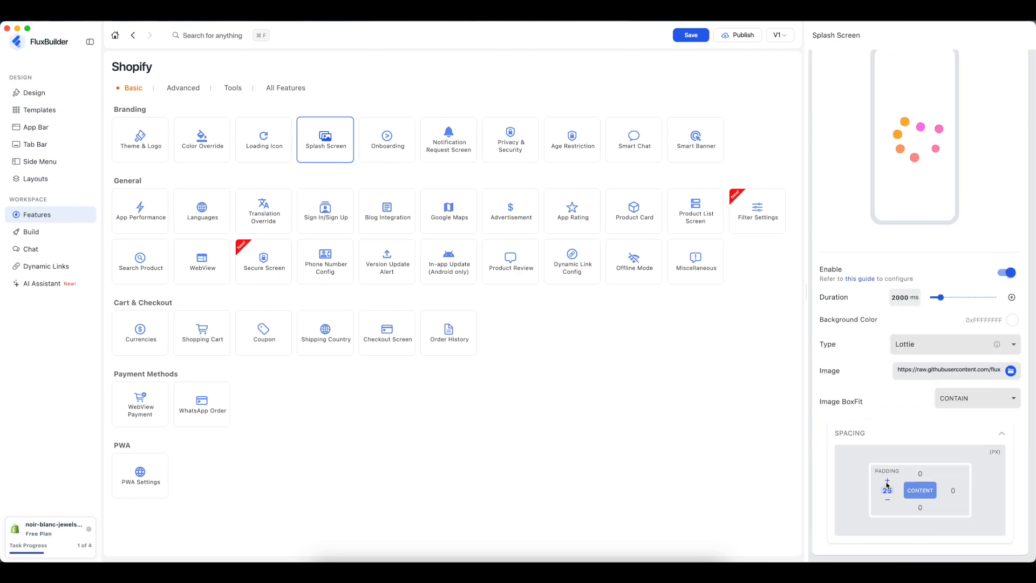
click(887, 483)
click(887, 482)
click(887, 482)
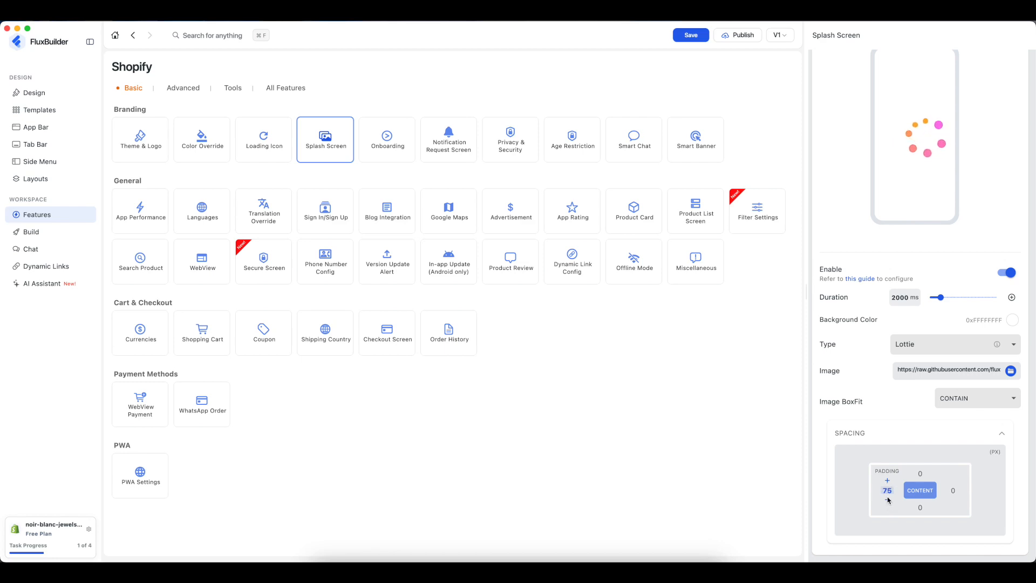
text(0)
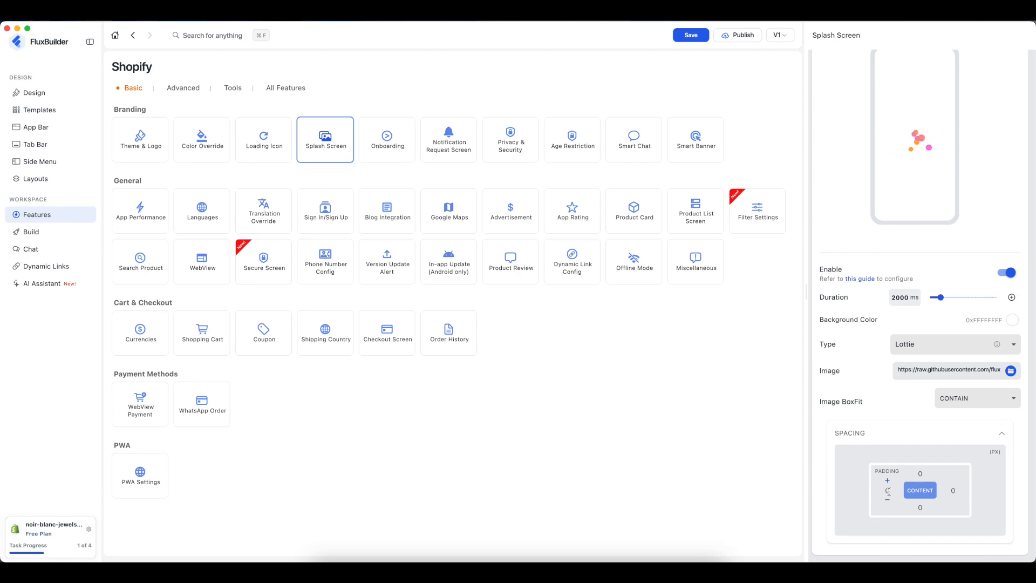
scroll(893, 492, up, 3)
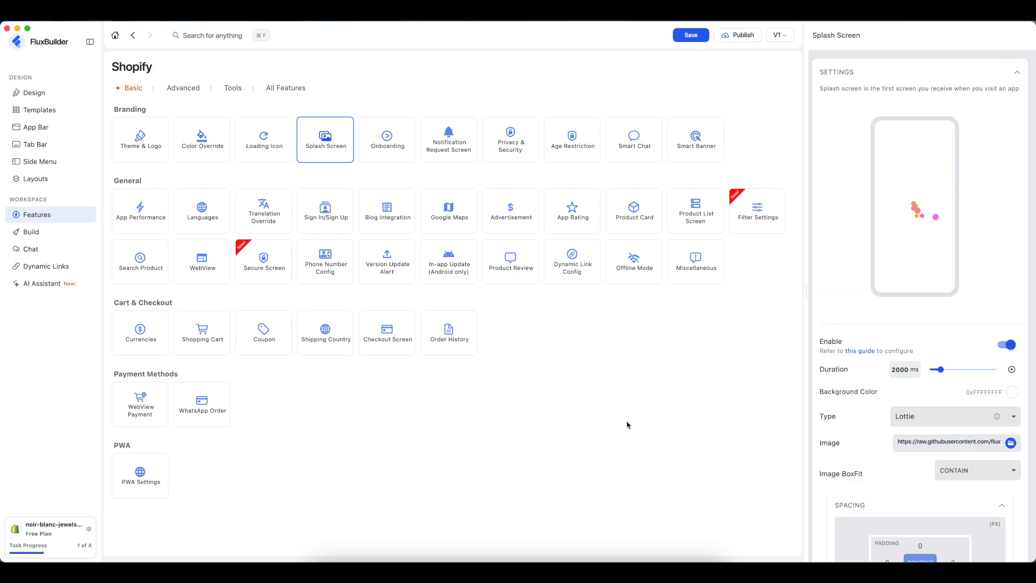
- In Onboarding settings, try the onboarding and language badge toggles off and back on
click(391, 146)
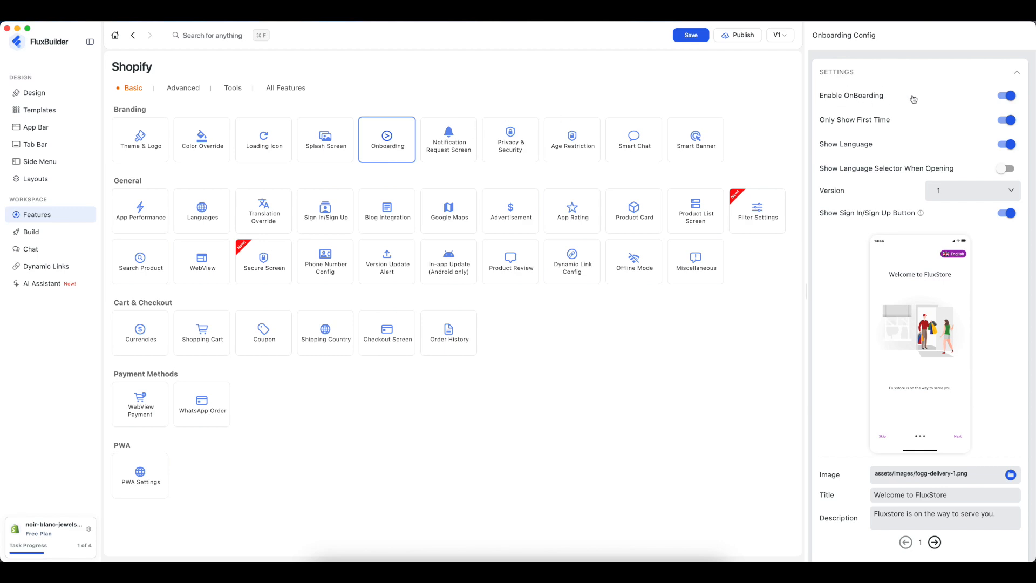
click(1004, 97)
click(1004, 96)
click(1005, 146)
click(1005, 146)
- Switch off the Sign In/Sign Up button and step the preview through the slides and back
mouse_move(923, 214)
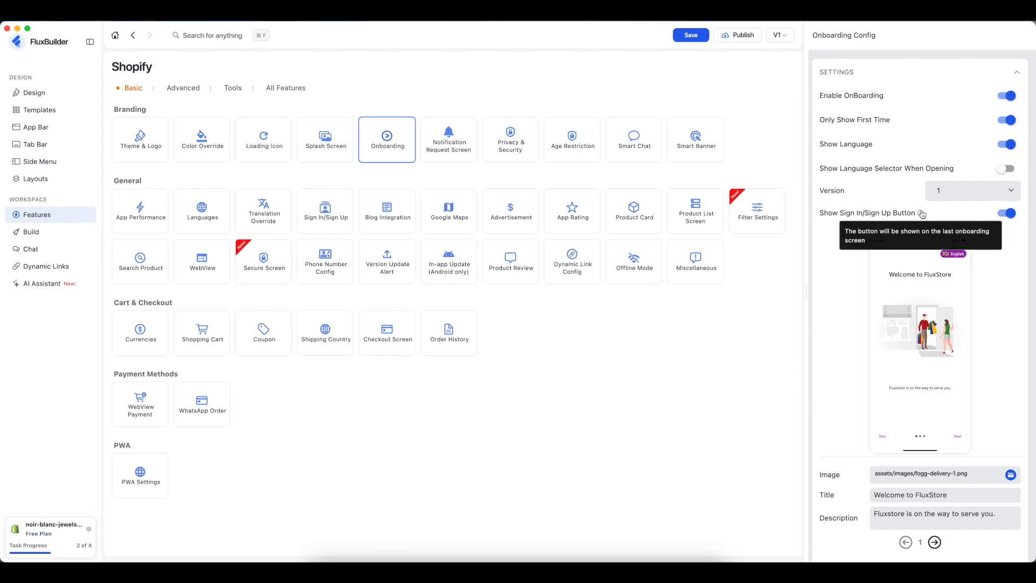
click(961, 439)
click(960, 437)
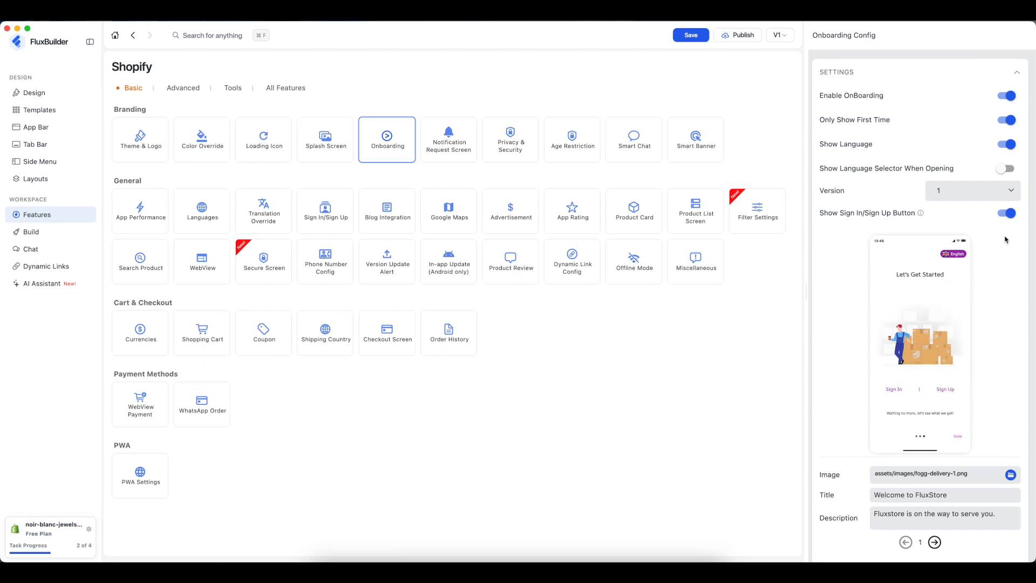
click(1007, 213)
click(958, 436)
click(958, 437)
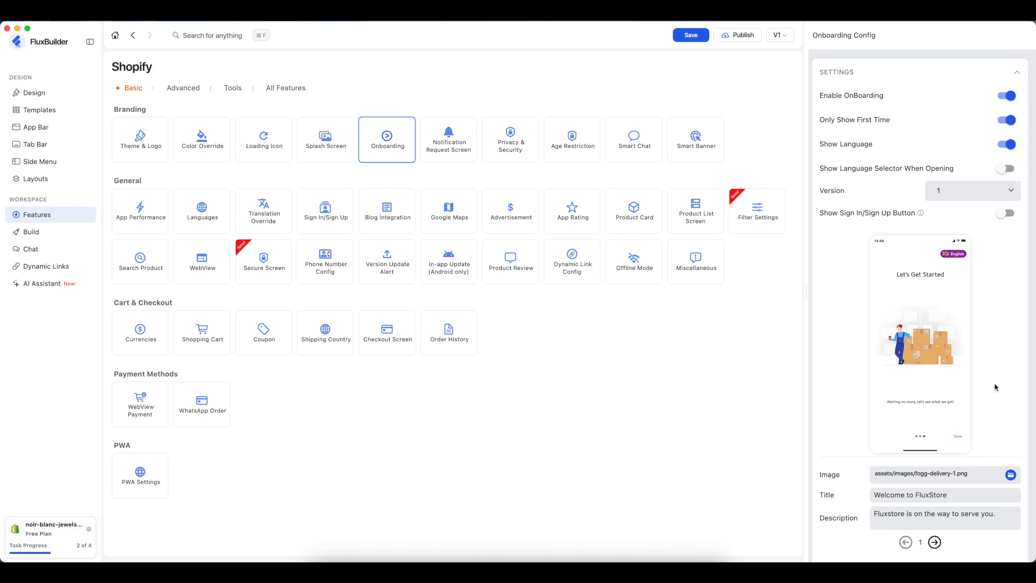
drag(917, 359, 974, 368)
drag(913, 362, 976, 365)
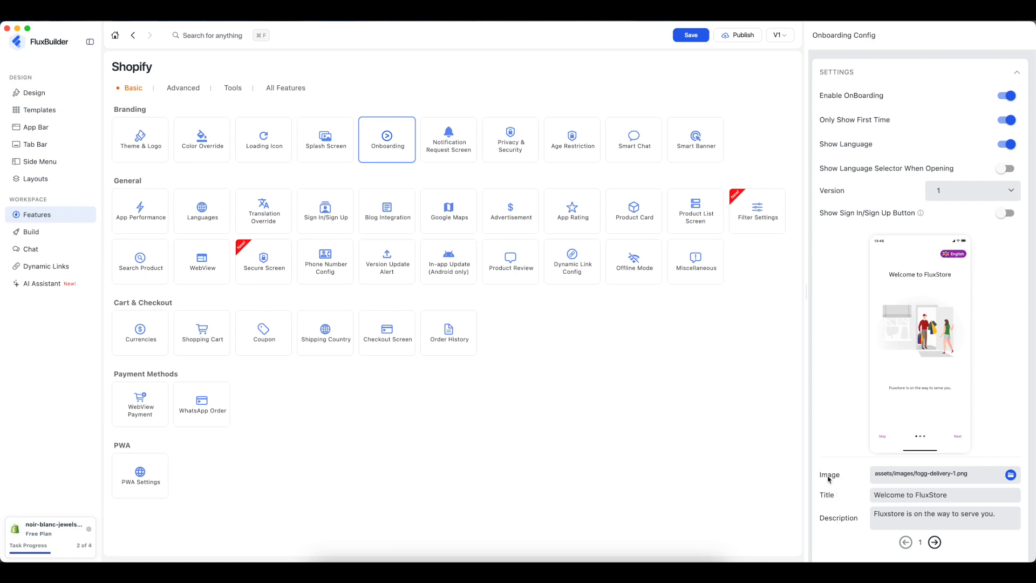
- Set an unsplash photo from Downloads as the first onboarding slide's image
click(1011, 474)
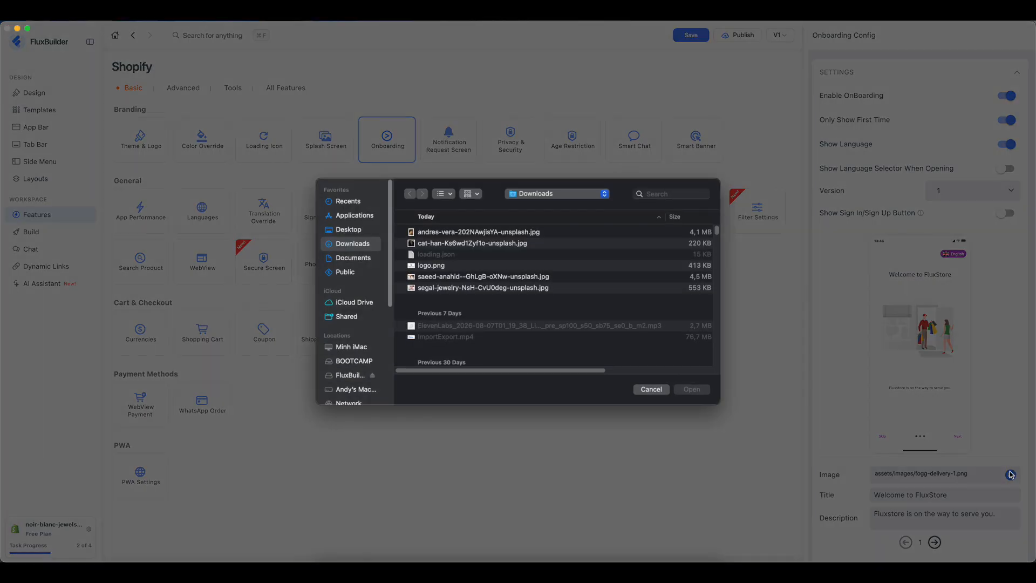
click(480, 278)
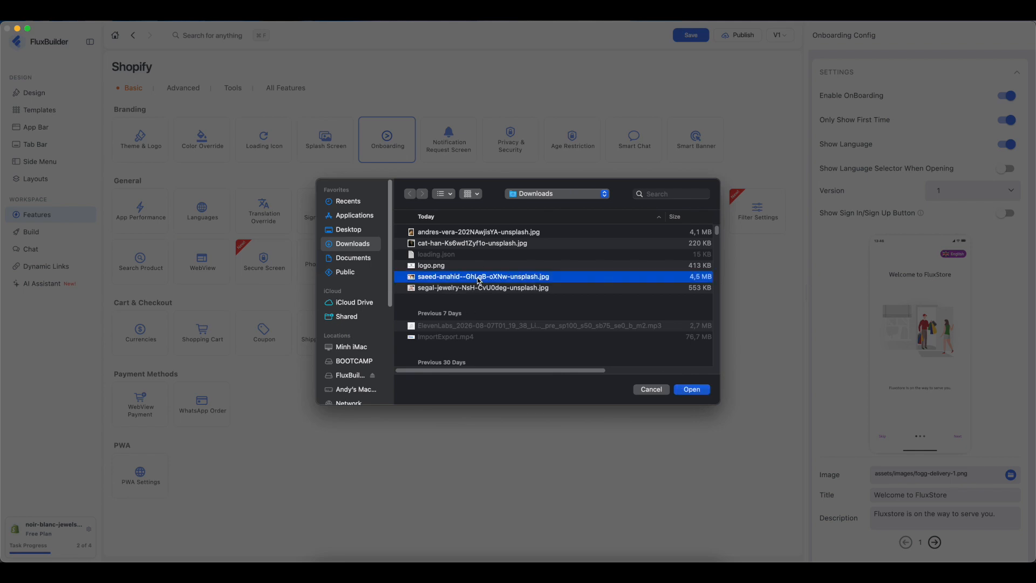
click(691, 389)
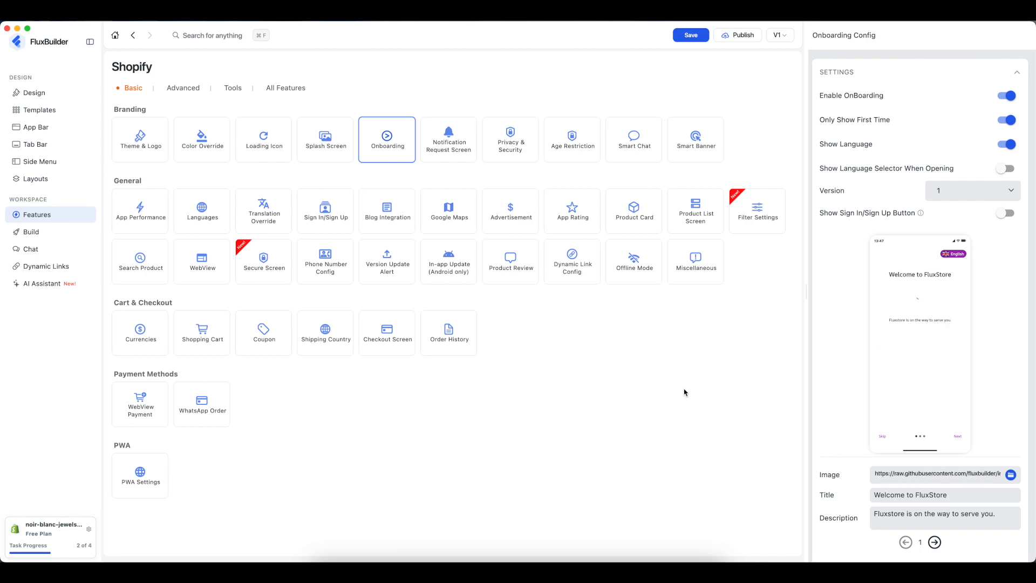
- Retitle the slide 'Welcome to Noir', change Fluxstore to 'Noir & Blanc' in the description, then go to page 2
click(953, 494)
click(954, 493)
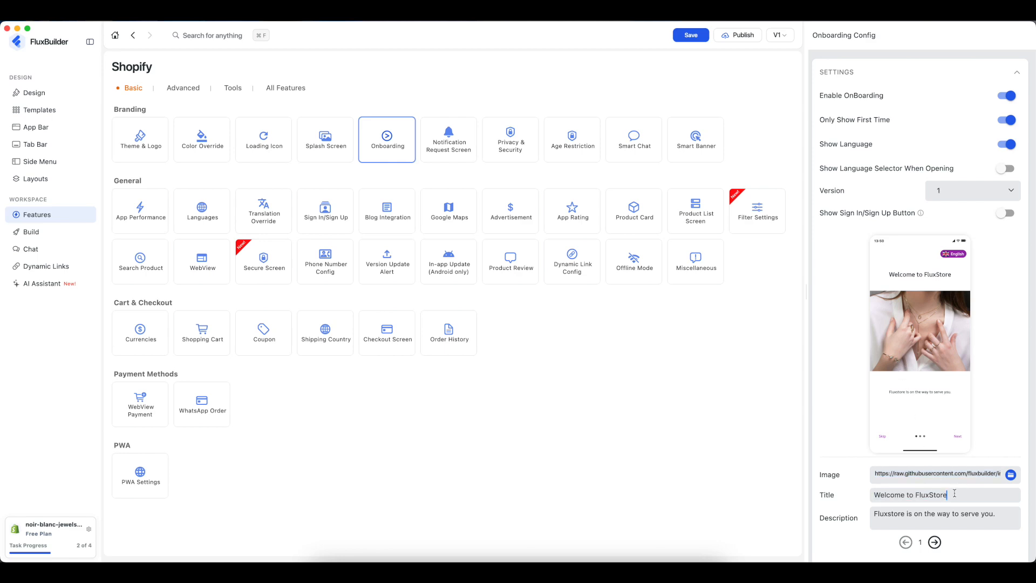
key(BackSpace)
key(BackSpace)
key(BackSpace)
key(BackSpace)
text(Noir)
click(886, 514)
double_click(886, 514)
text(Noir & Blan)
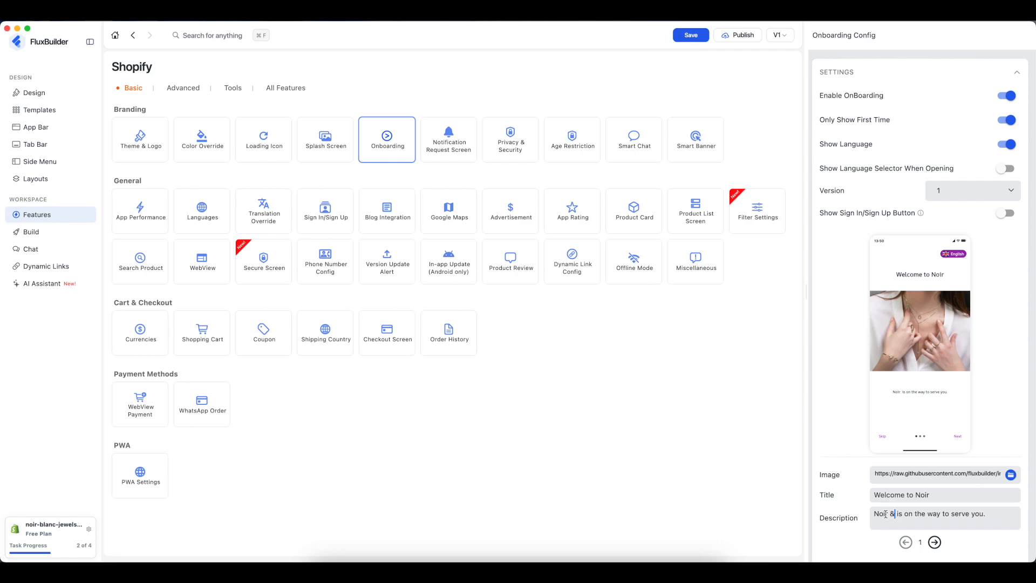
text(c)
click(956, 438)
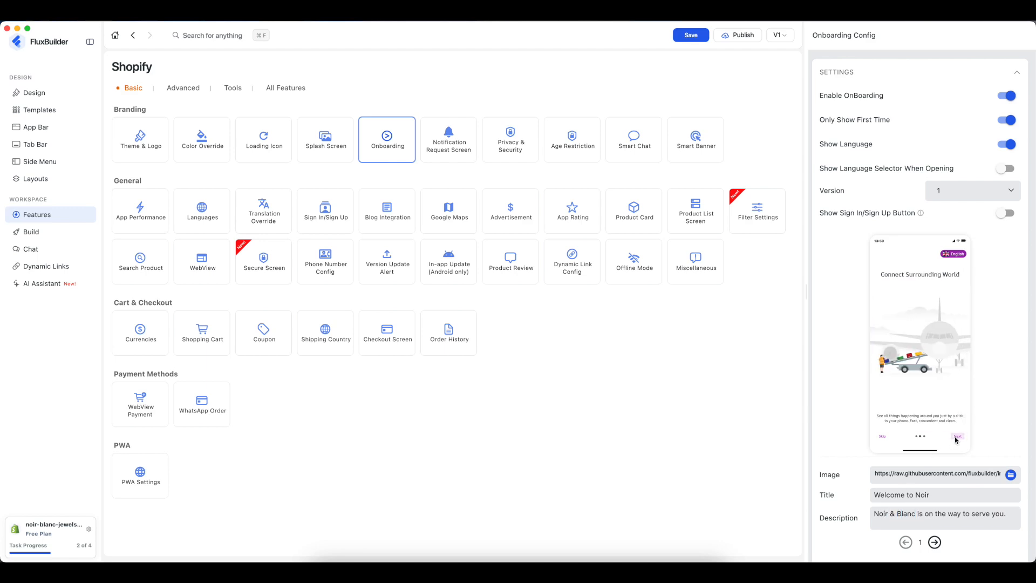
click(935, 542)
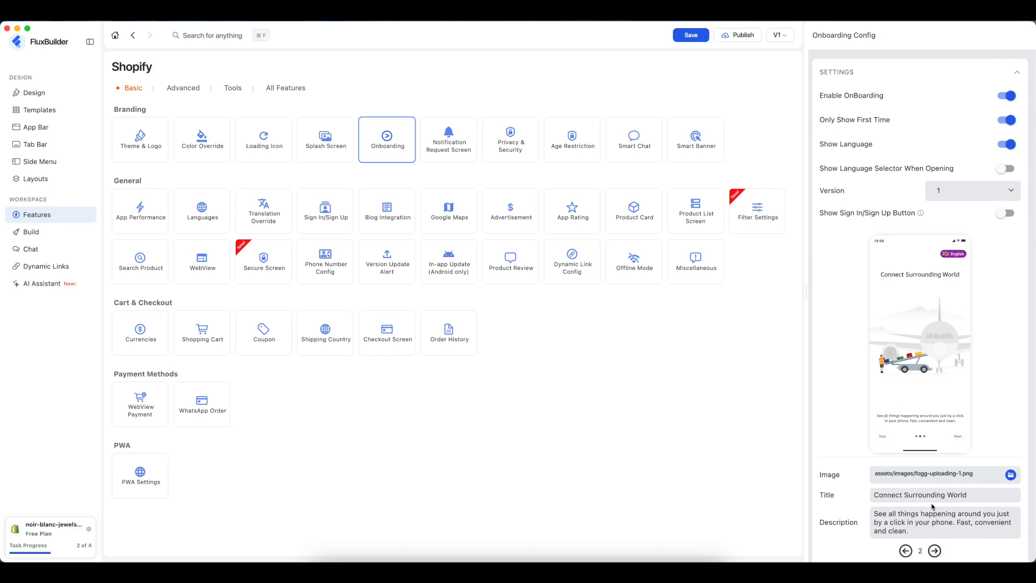
- Give page 2 a necklace photo from Downloads, then move on to page 3
click(1010, 474)
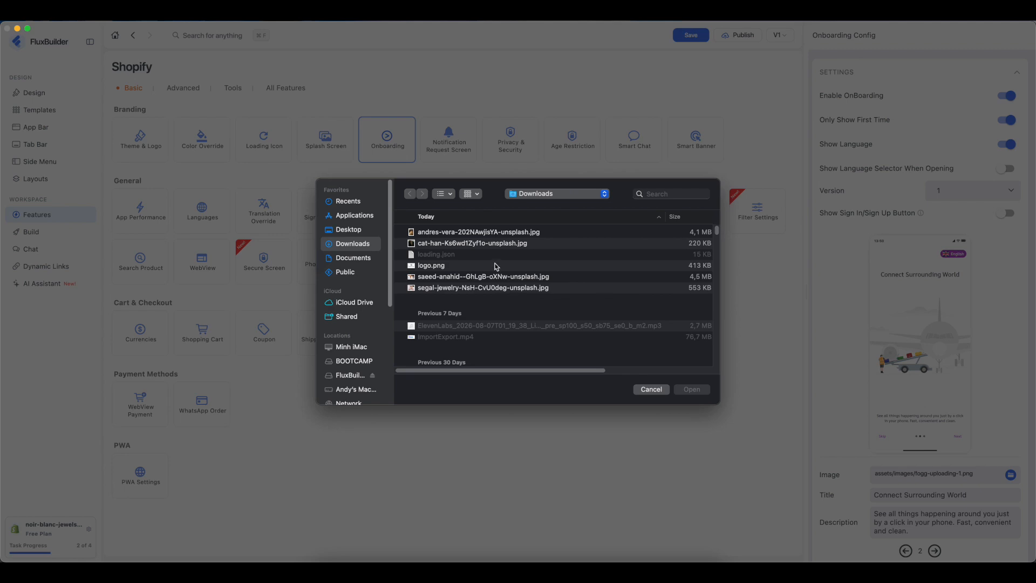
click(488, 234)
click(702, 390)
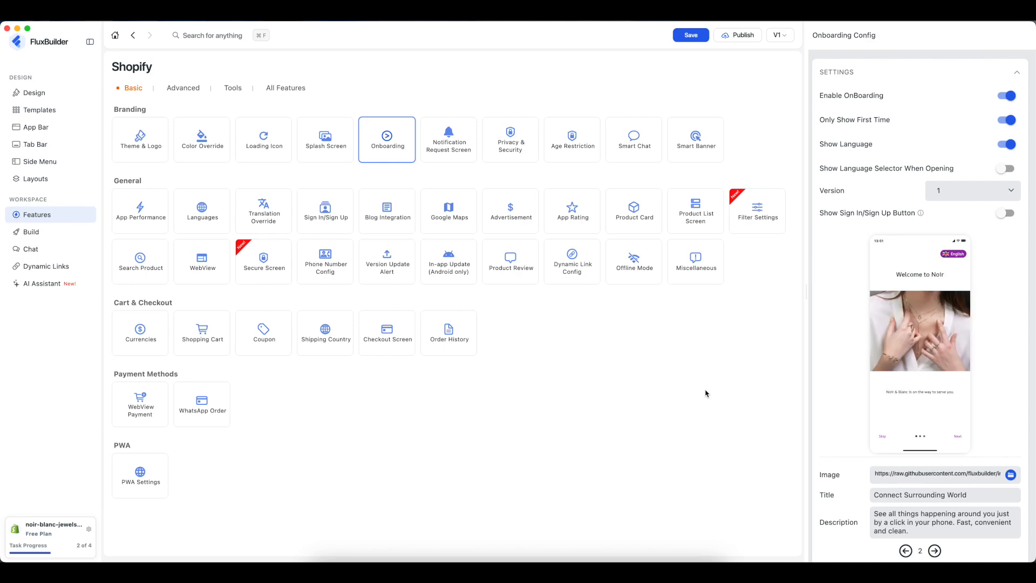
click(958, 437)
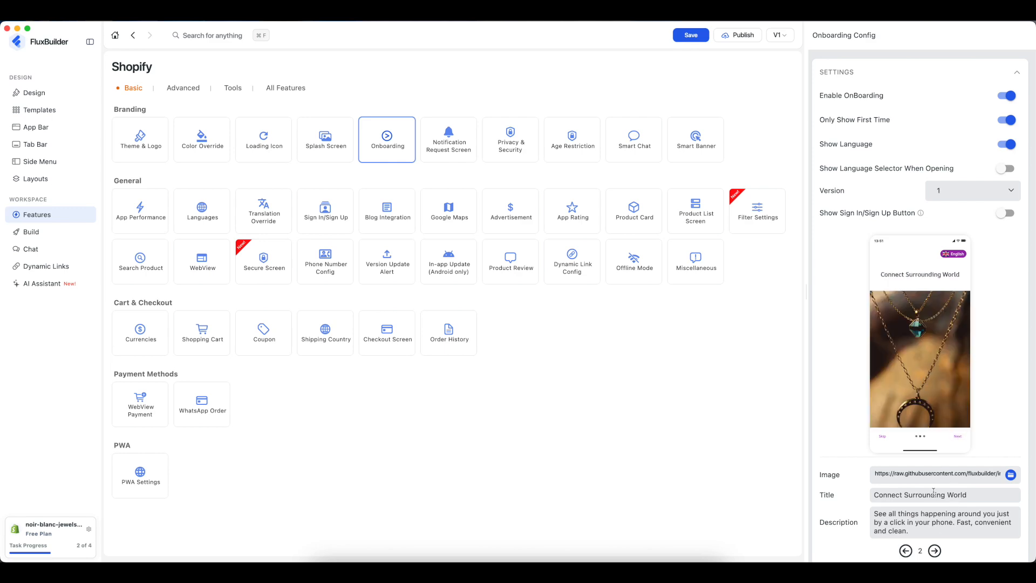
click(935, 551)
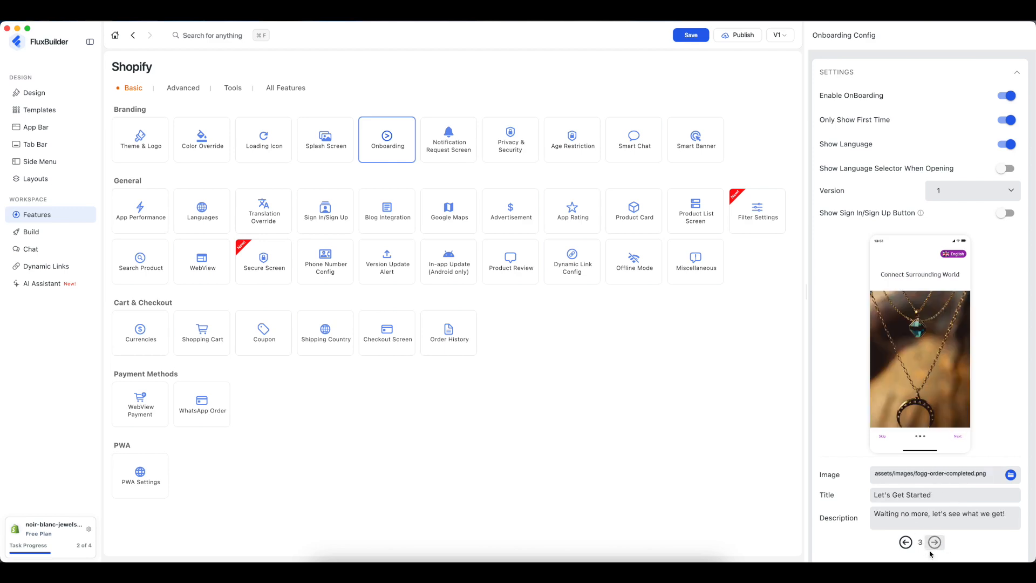
- Give the third onboarding page the cat-han-Ks6wd1Zyf1o-unsplash.jpg photo
click(960, 437)
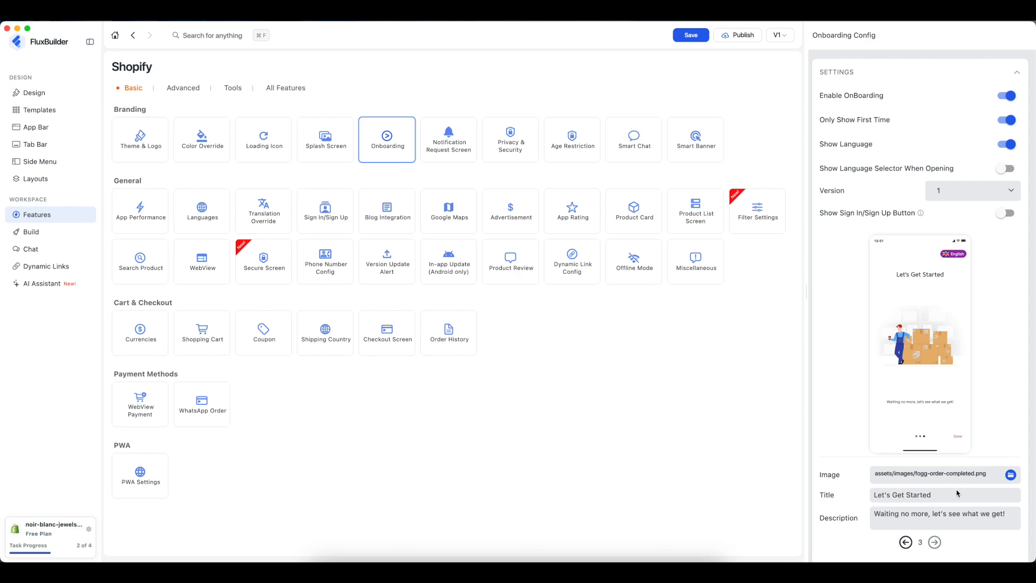
click(1011, 475)
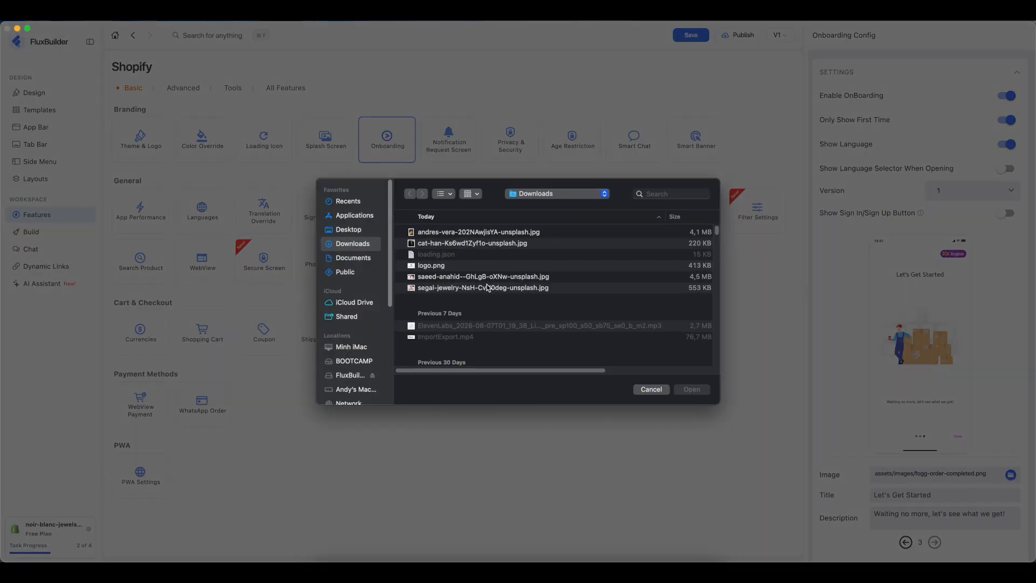
click(474, 243)
click(691, 390)
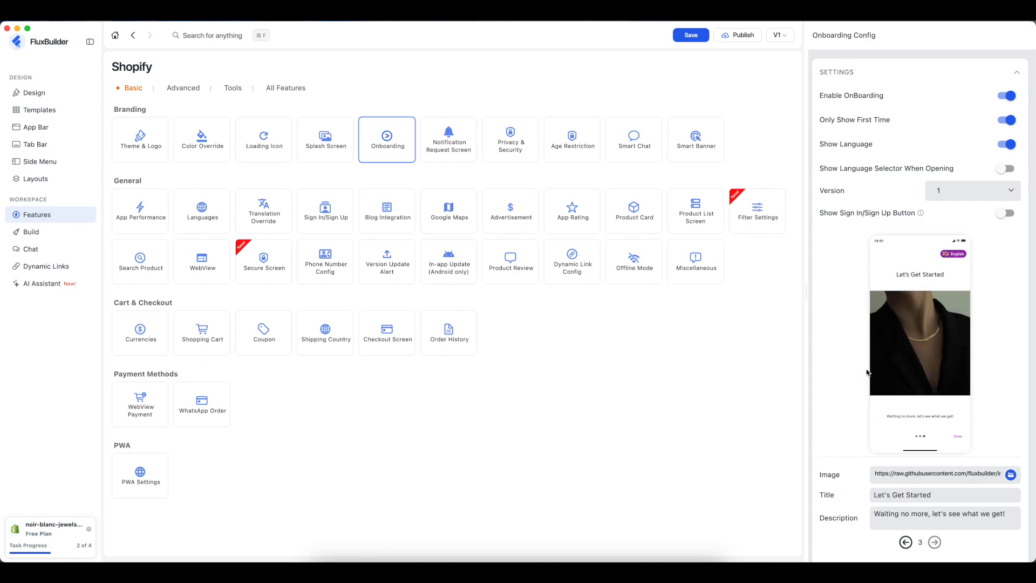
- Switch the onboarding layout to Version 2 and preview its second and third slides
click(954, 194)
click(957, 211)
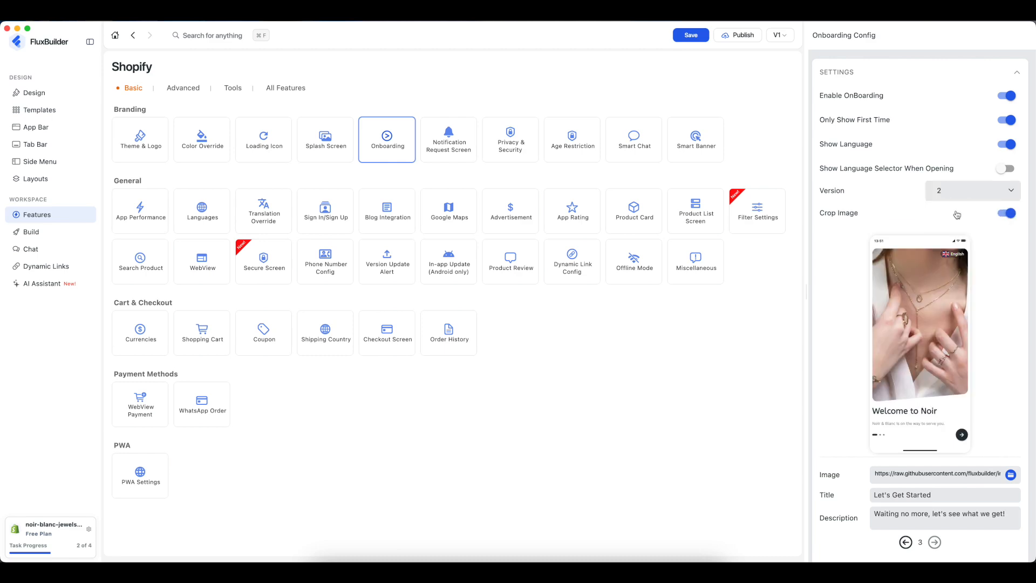
click(963, 435)
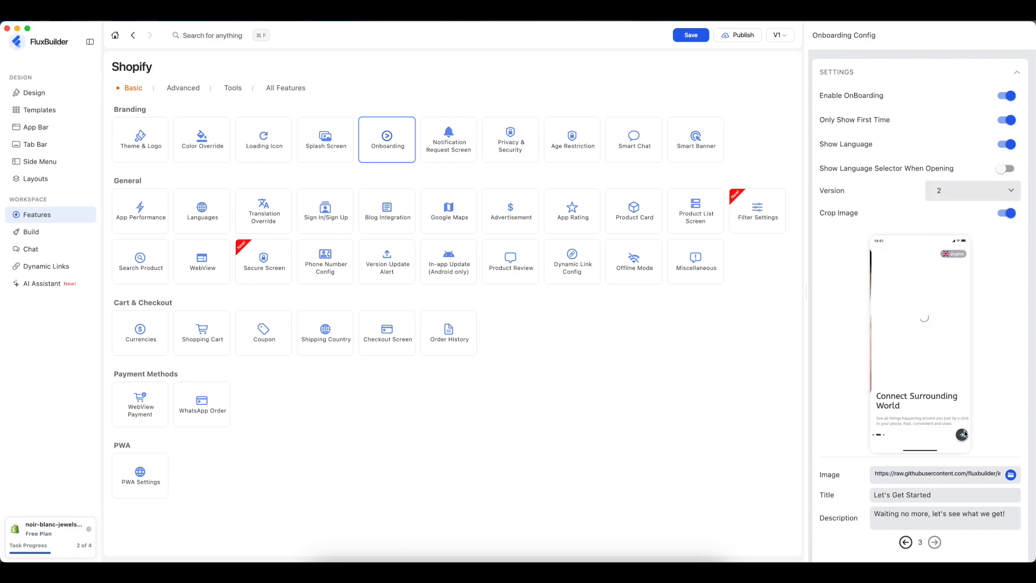
click(962, 435)
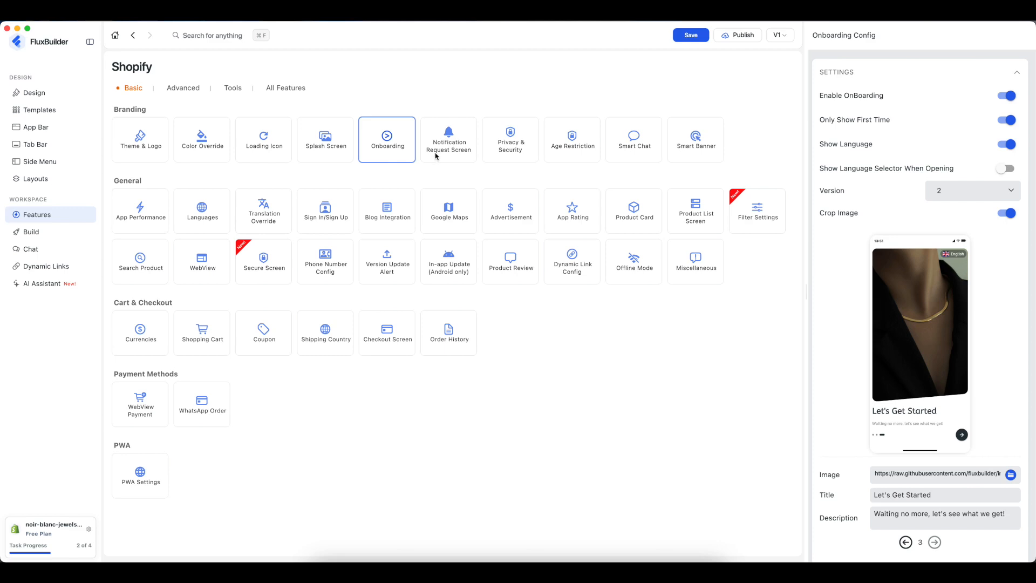
- In Product Card settings, try different image ratios and the contain and fill image fits
click(642, 217)
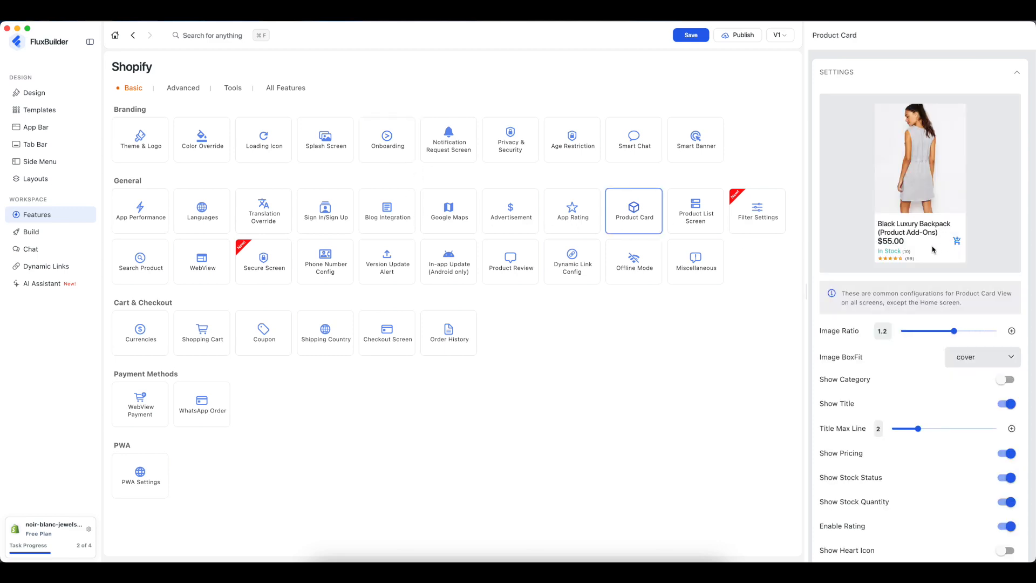
click(944, 334)
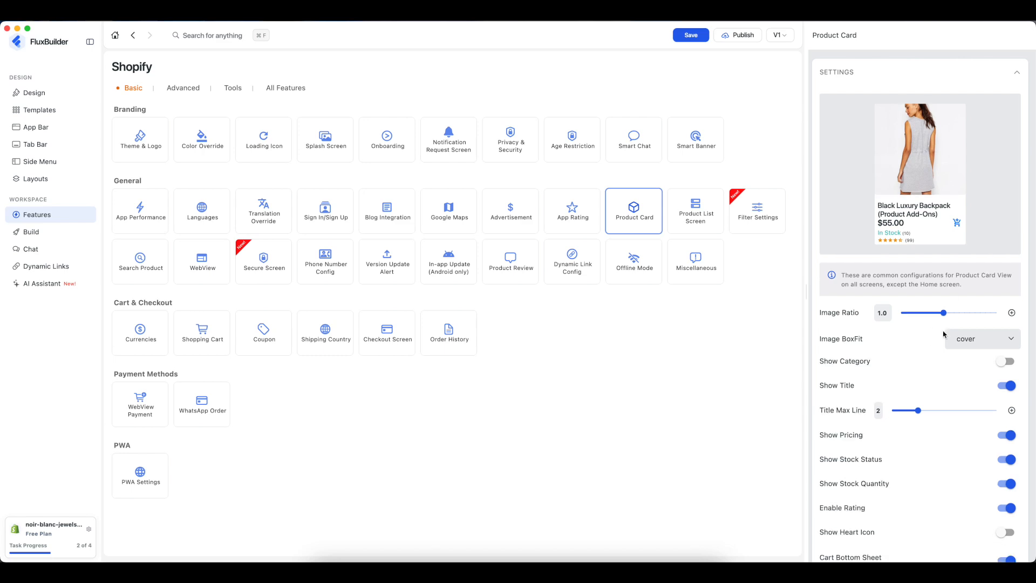
click(935, 318)
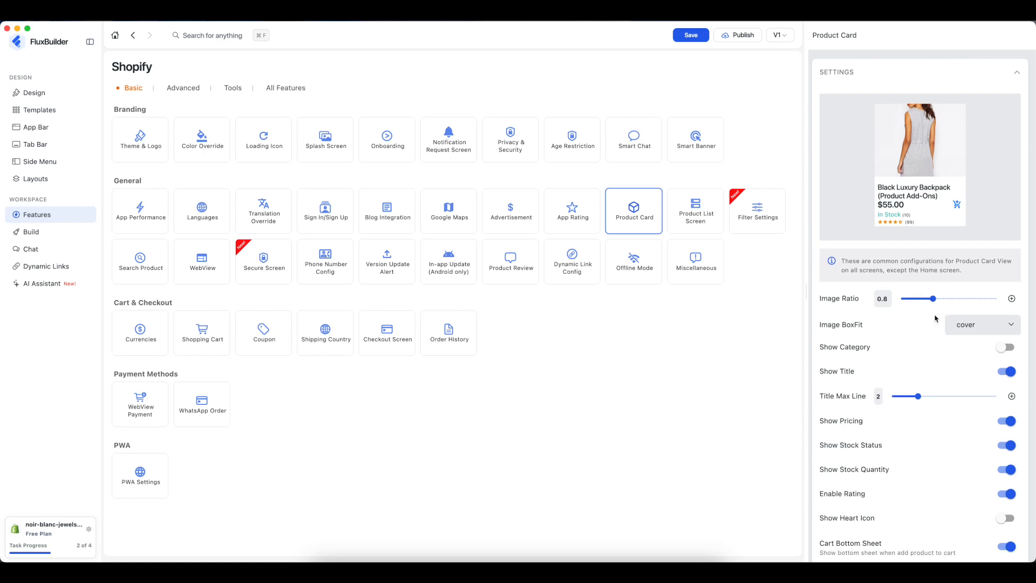
click(938, 300)
click(960, 327)
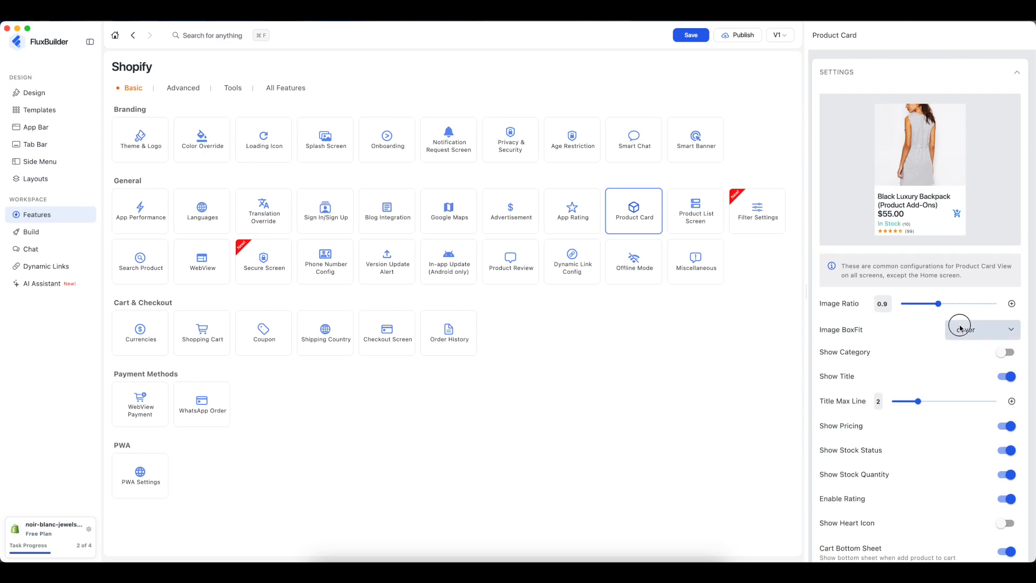
click(961, 330)
click(960, 333)
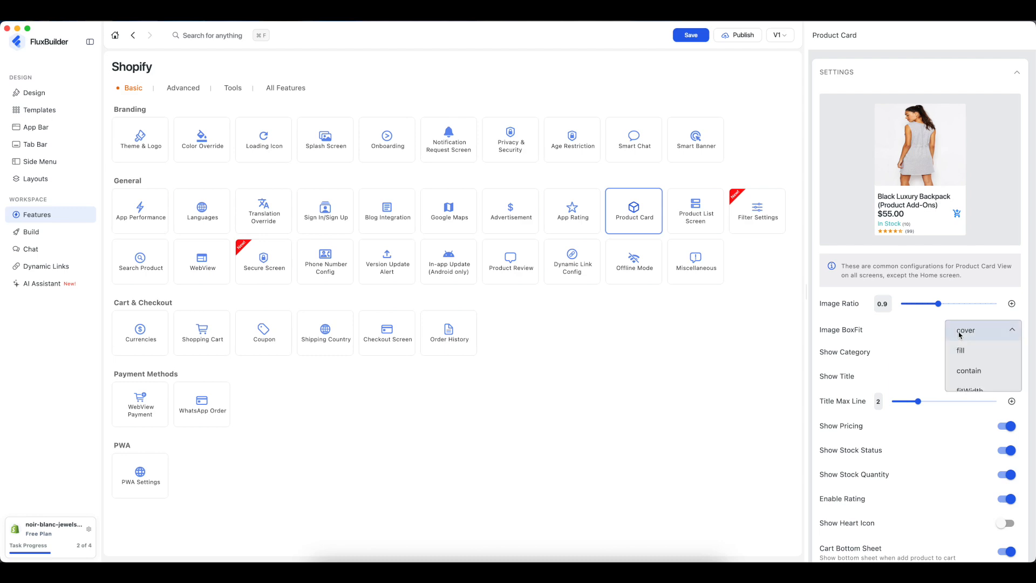
click(969, 371)
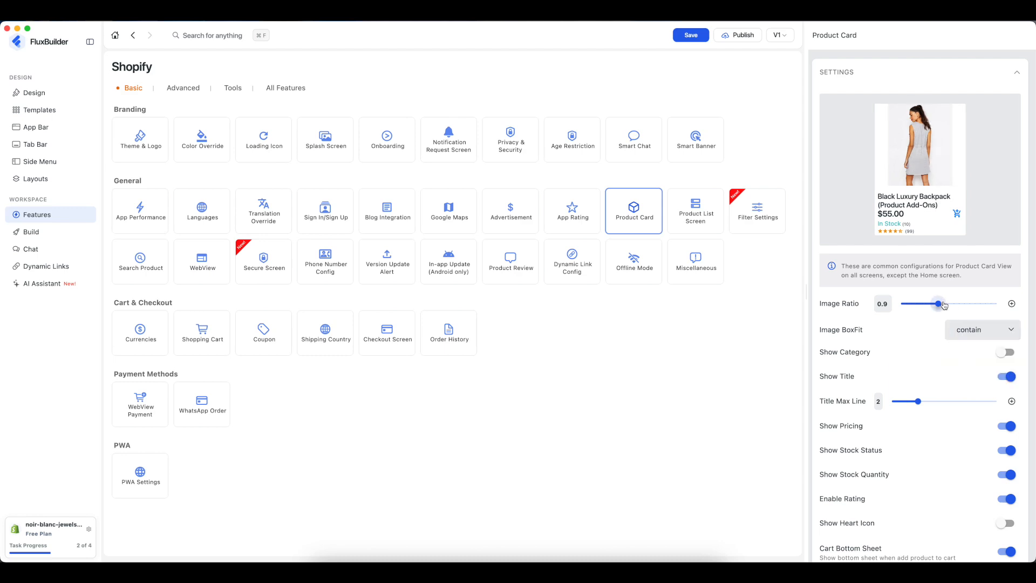
drag(944, 306, 949, 306)
click(952, 346)
click(960, 349)
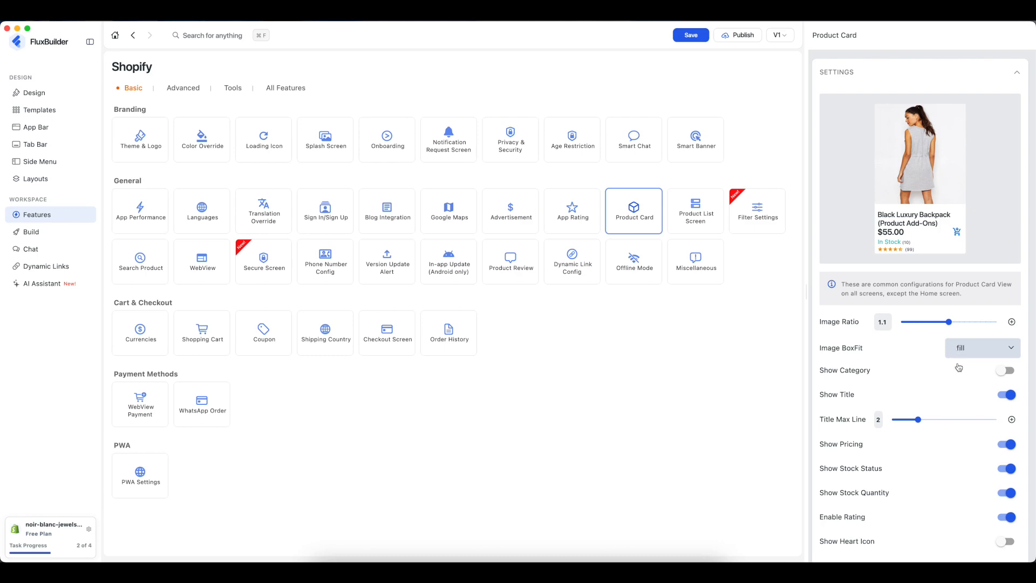
- Turn on Show Category, set Image BoxFit to contain, and set Image Ratio to 1.0
click(1006, 370)
scroll(944, 490, down, 3)
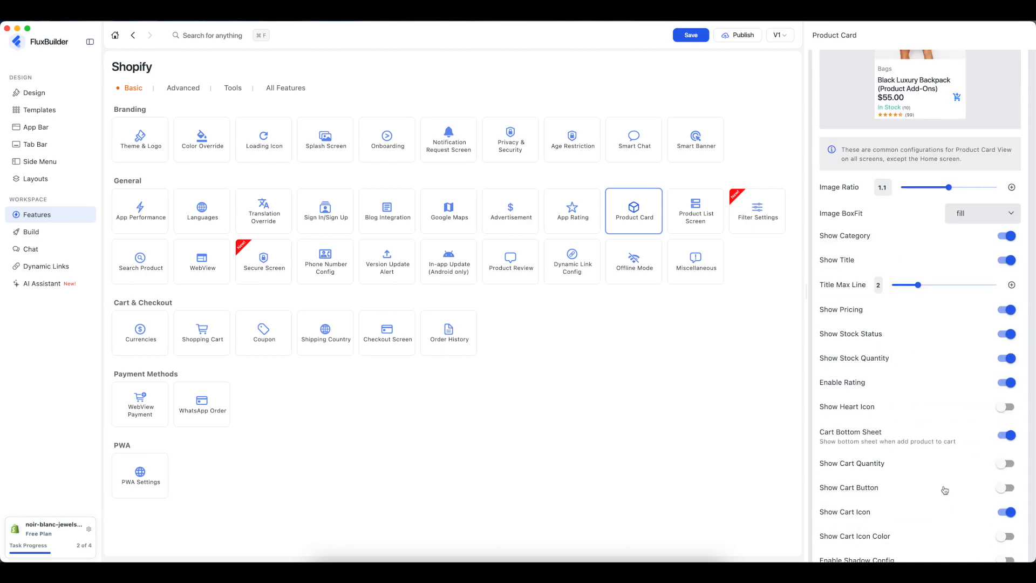
scroll(944, 490, down, 4)
scroll(944, 490, down, 2)
scroll(944, 490, up, 10)
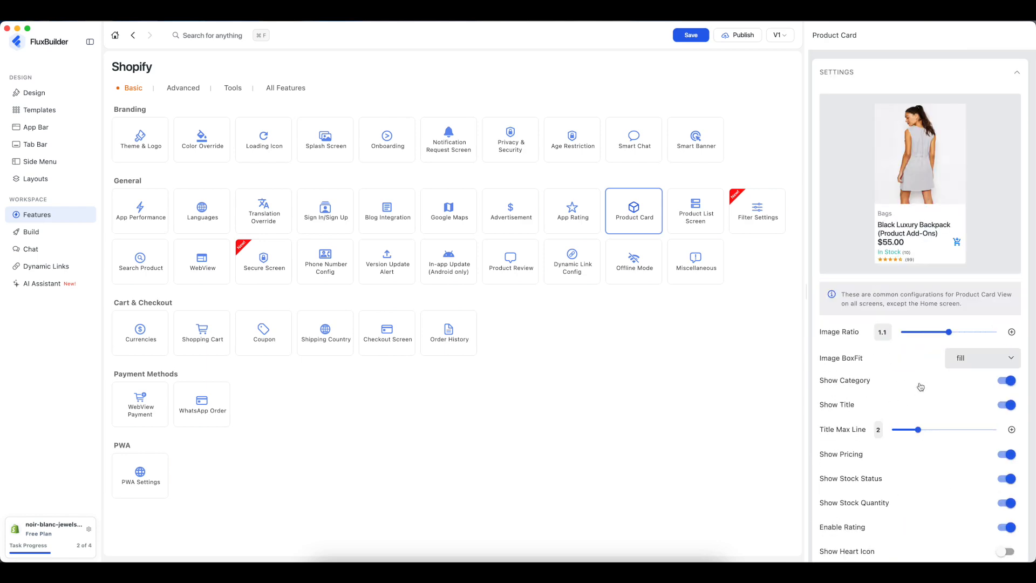
click(933, 333)
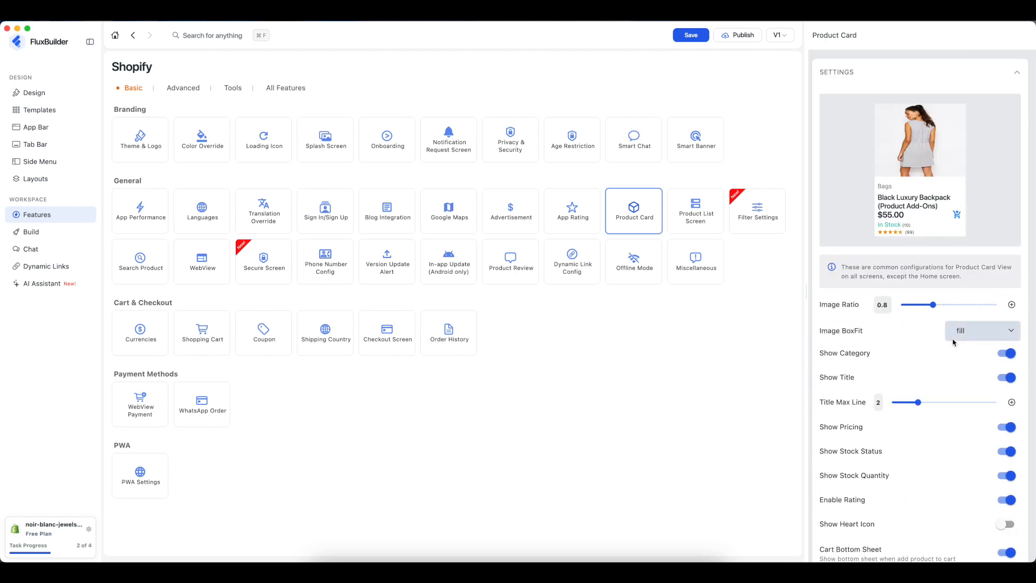
click(958, 333)
click(968, 371)
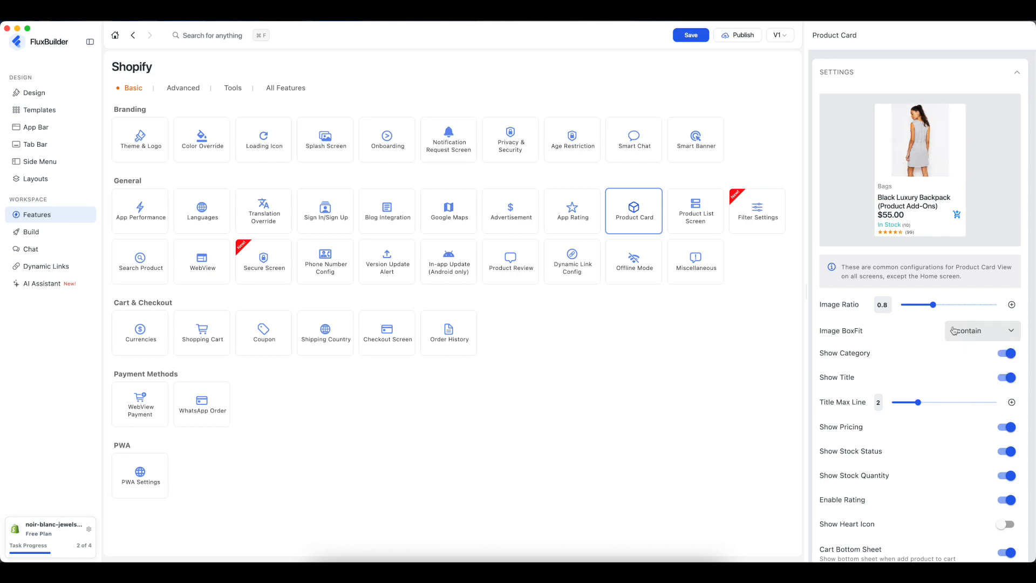
click(1012, 305)
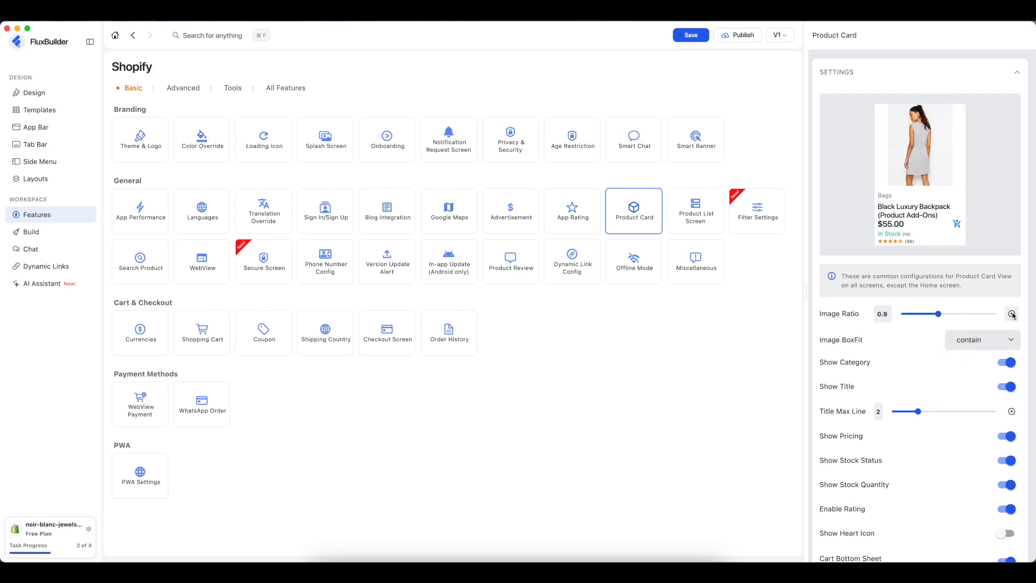
click(1013, 316)
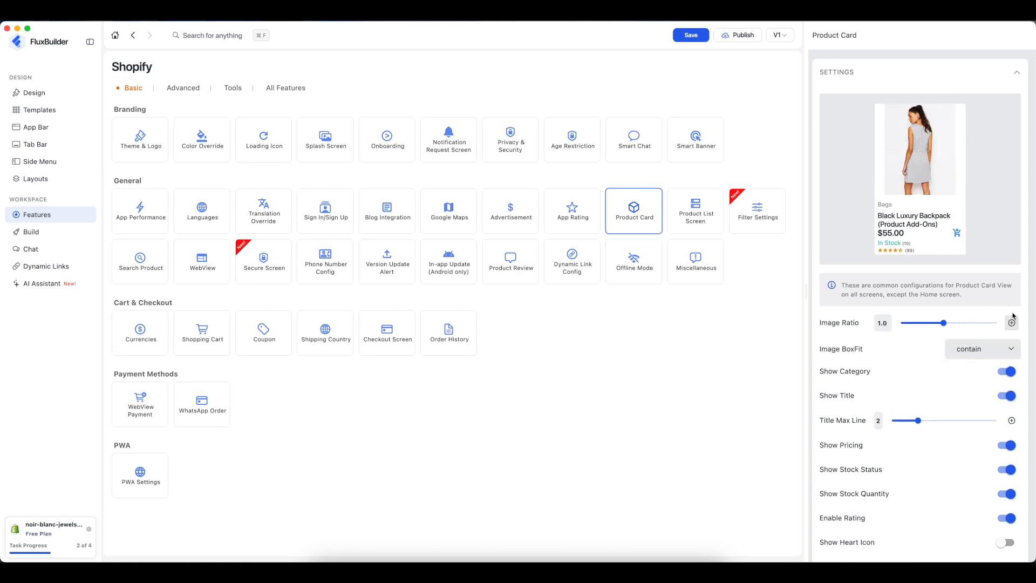
- Set Product List Layout to columns, toggling Enable Category Image Menu off and back on
click(706, 218)
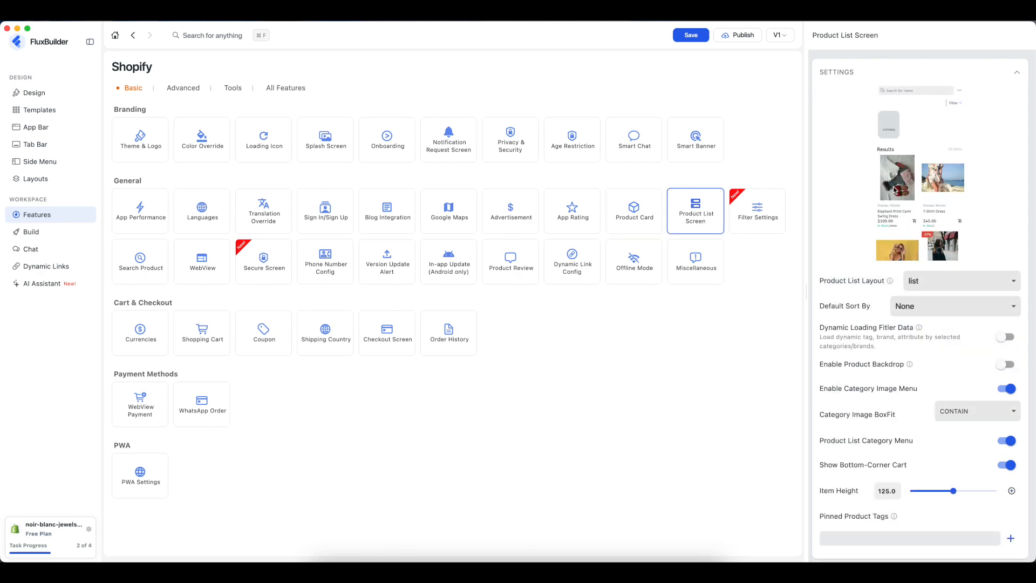
click(934, 282)
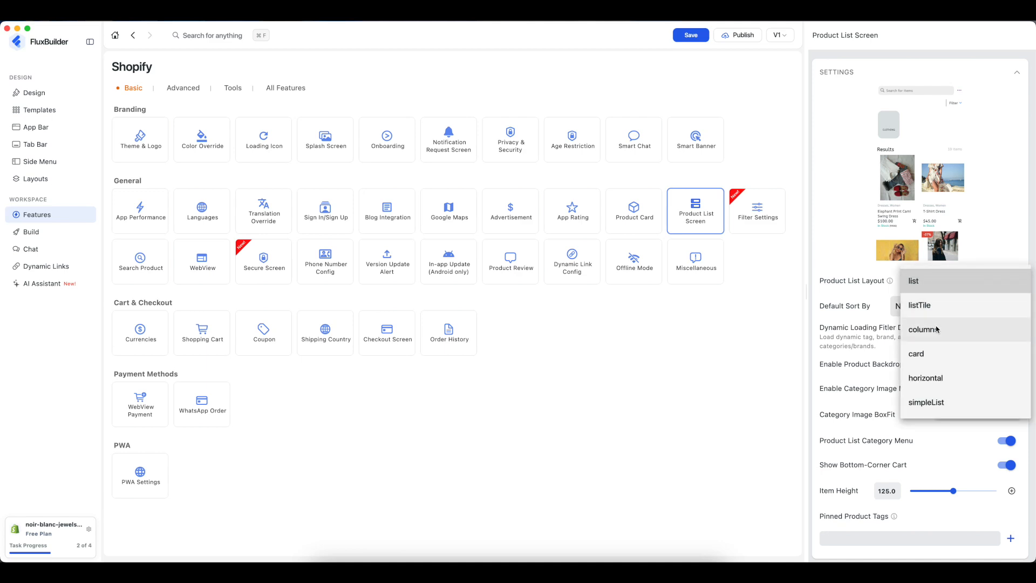
click(933, 382)
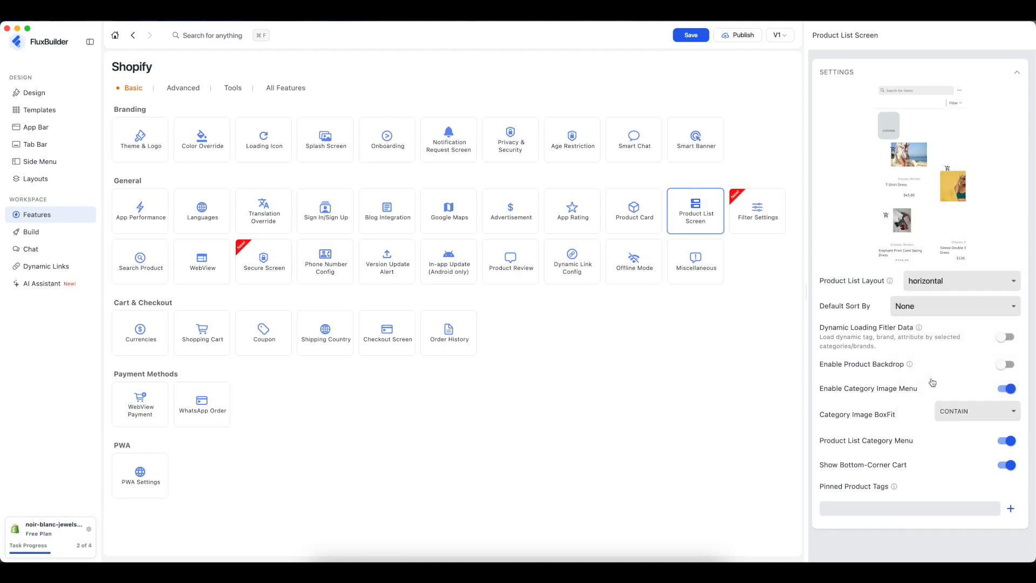
click(931, 284)
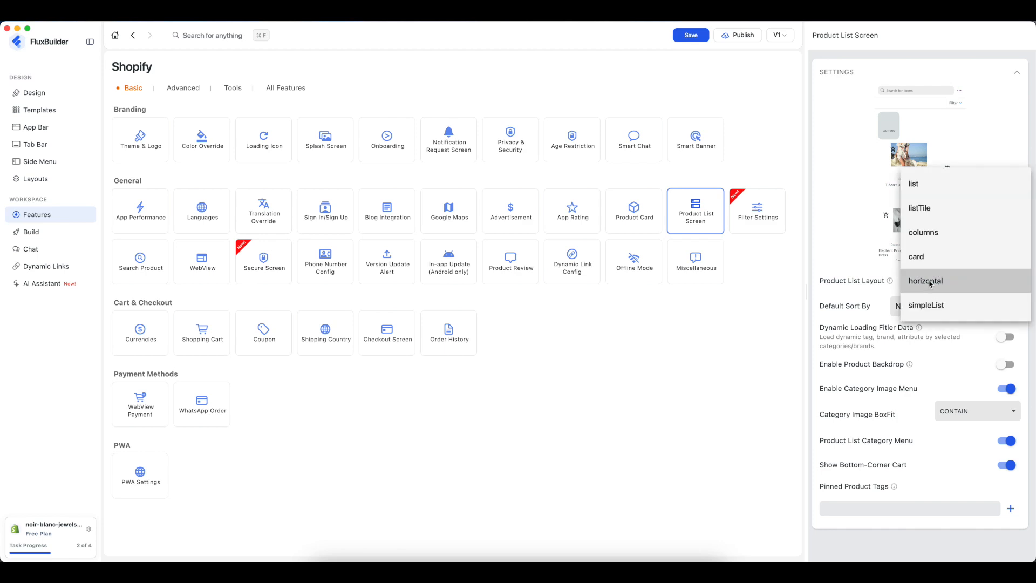
click(919, 211)
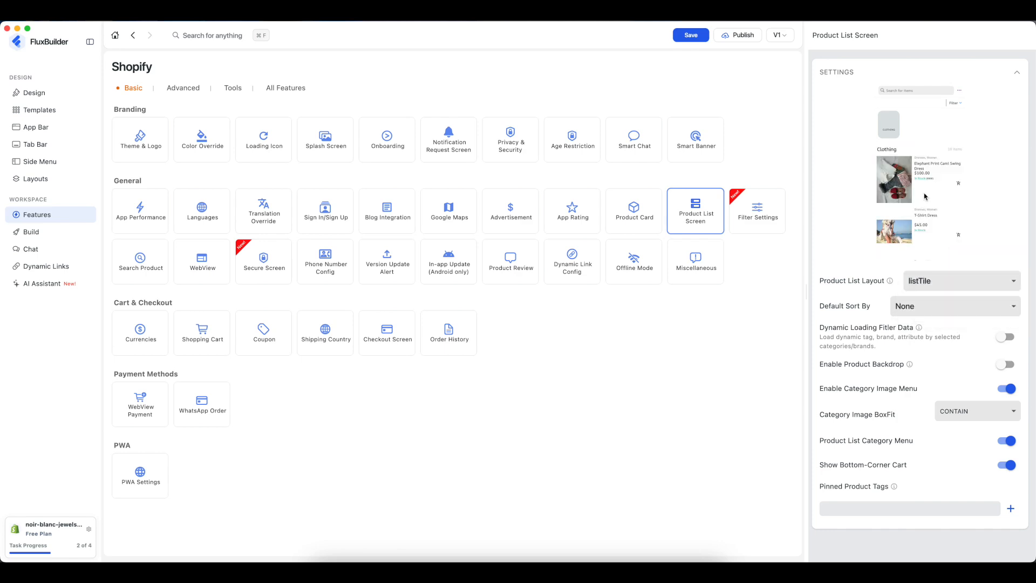
click(939, 282)
click(931, 309)
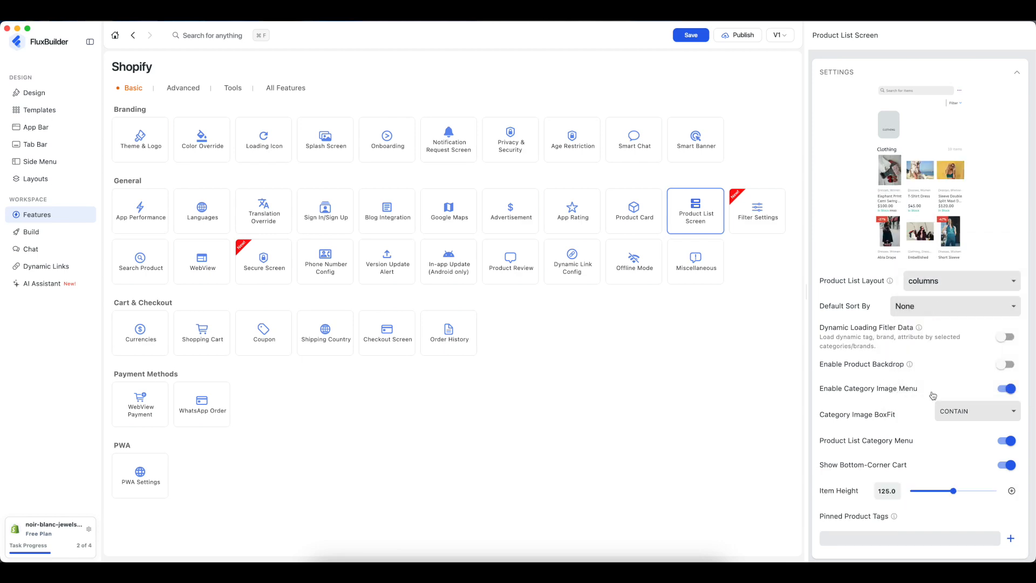
click(1005, 389)
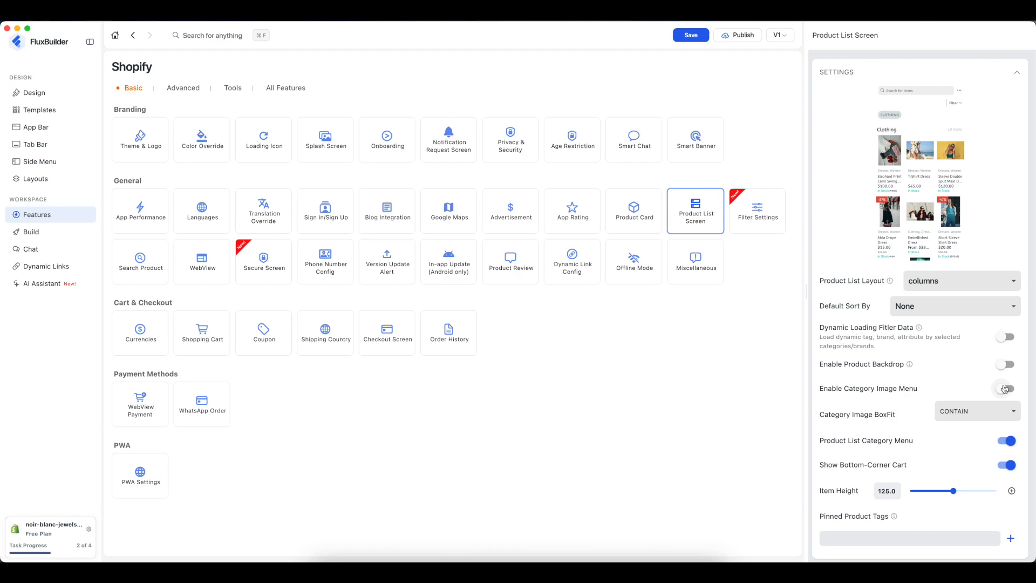
click(1004, 389)
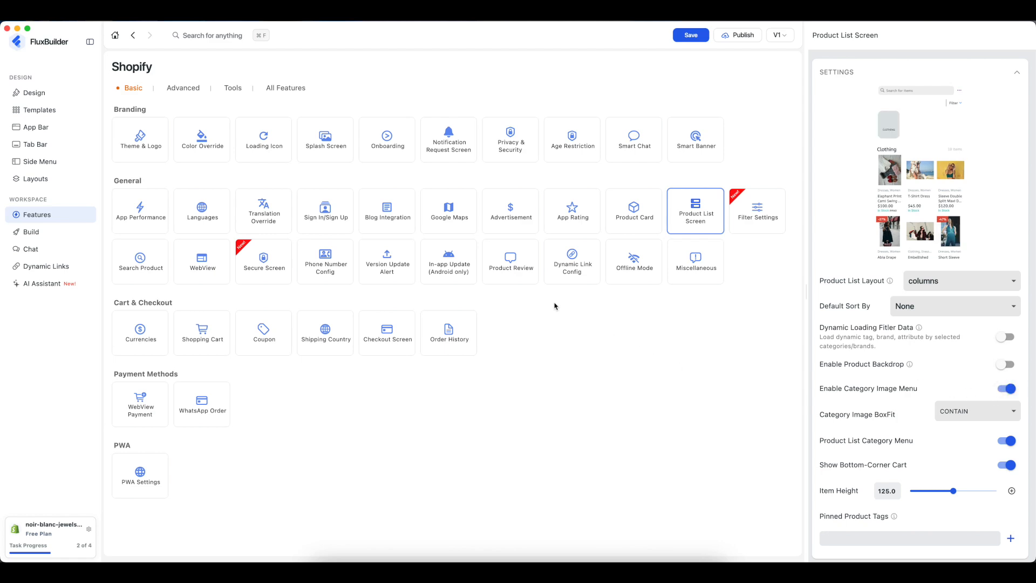
- In the Design preview, view the Category screen, then Home's Collections See All list
click(42, 96)
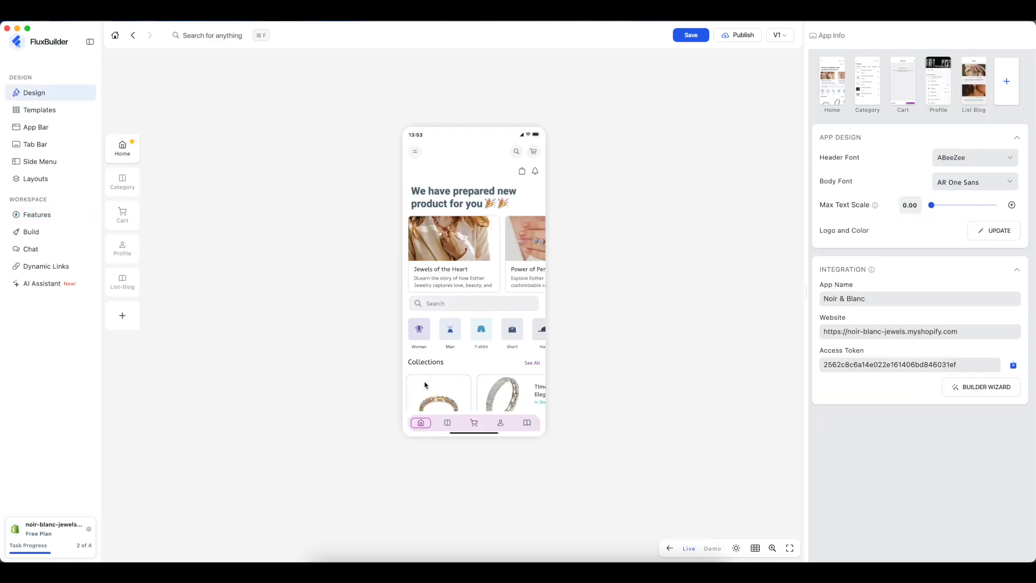
click(452, 422)
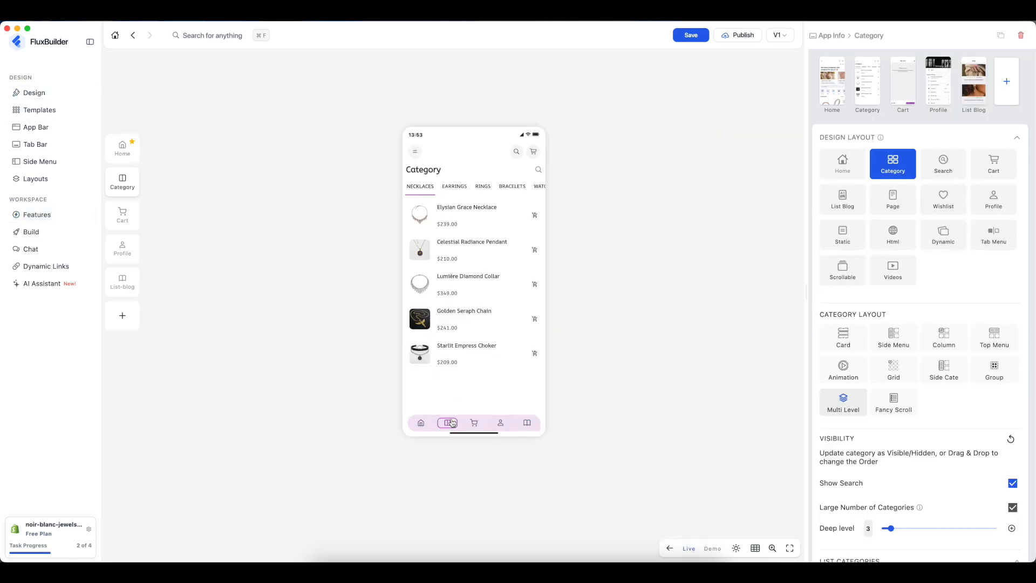
click(421, 423)
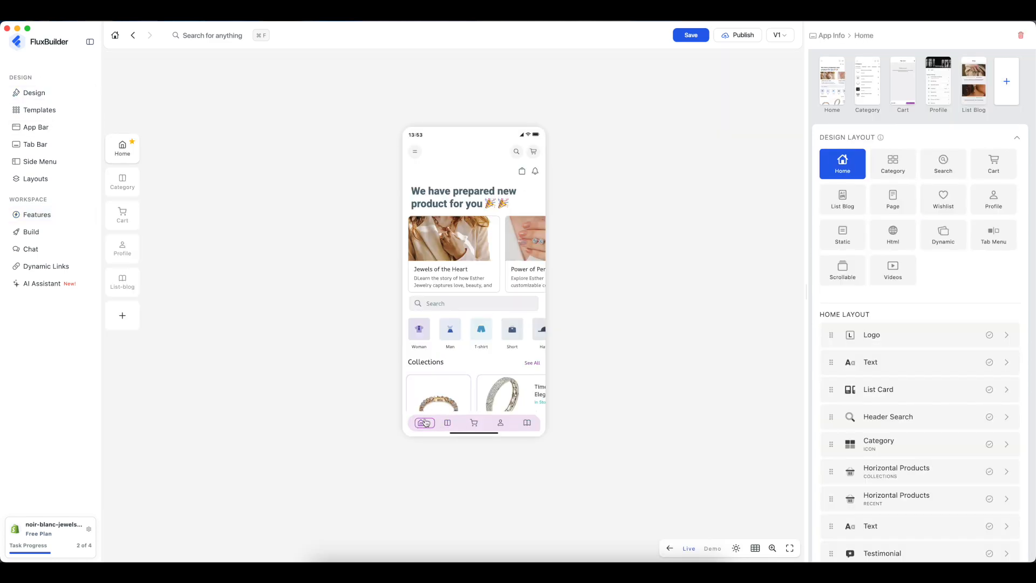
click(532, 366)
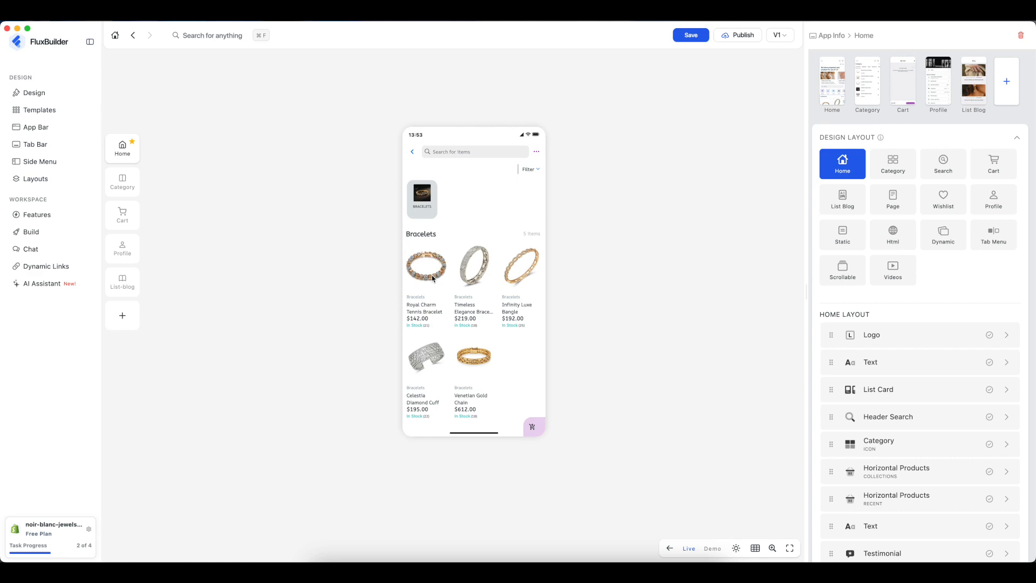
- Filter the product list to Earrings, return the preview to Home, then go back to Features
click(535, 169)
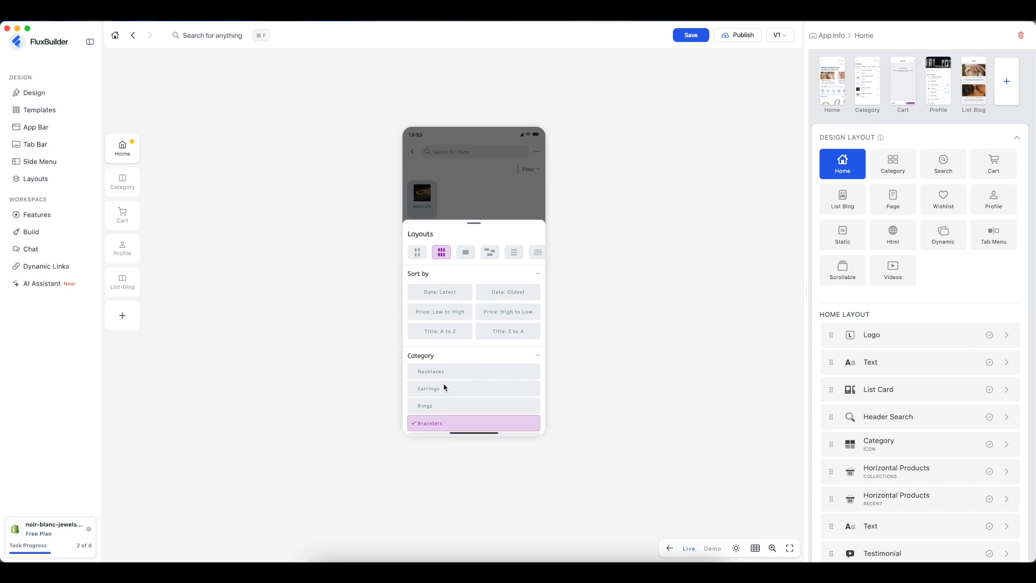
click(445, 388)
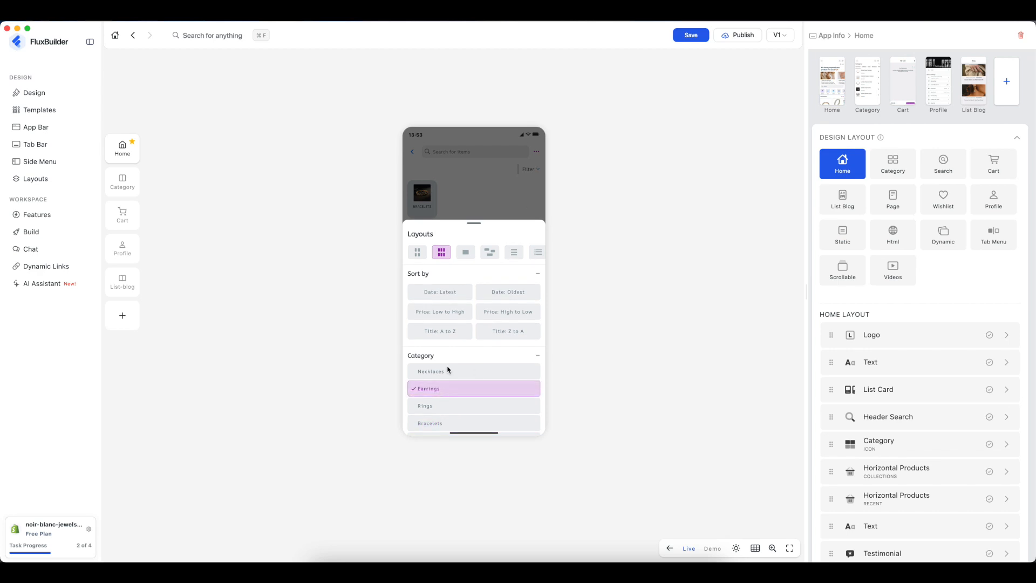
click(473, 184)
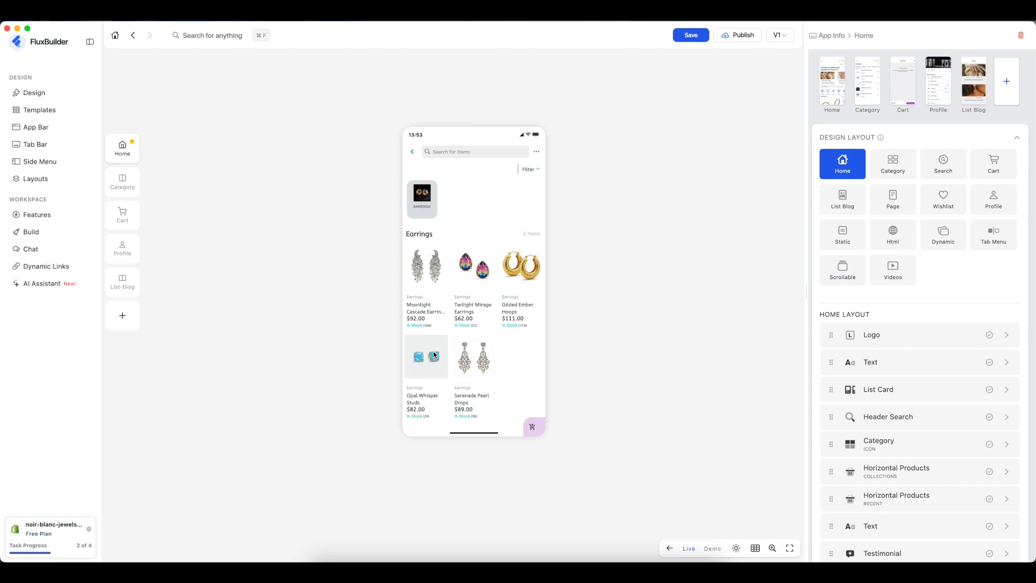
click(413, 153)
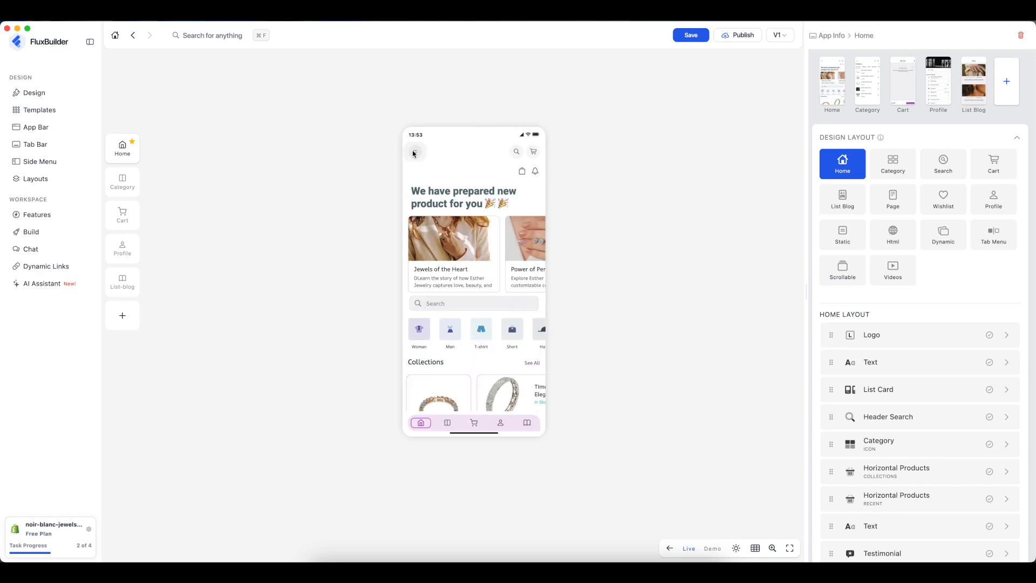
click(56, 216)
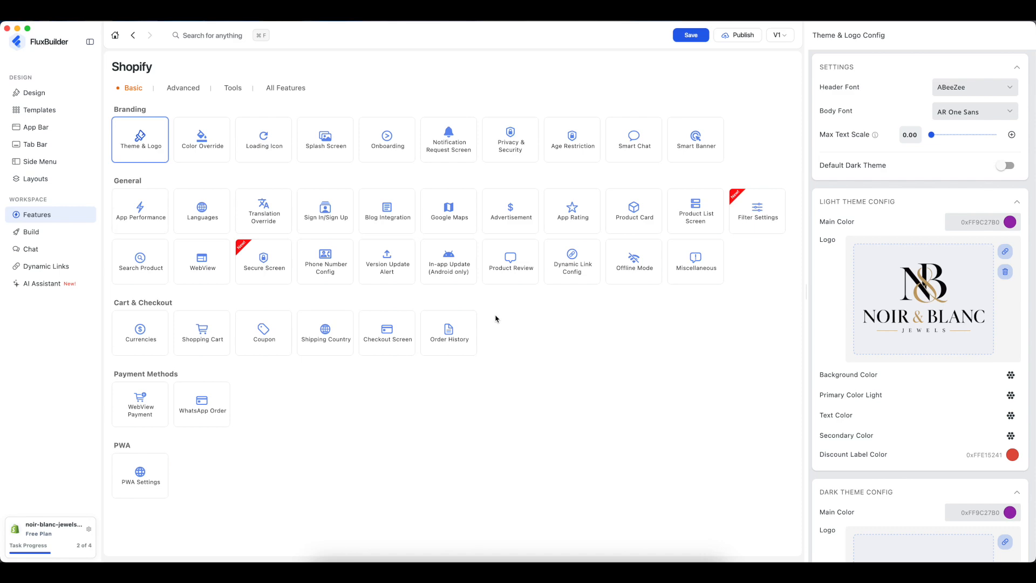
- From the Task Progress list, go to Configure Login Methods
click(70, 551)
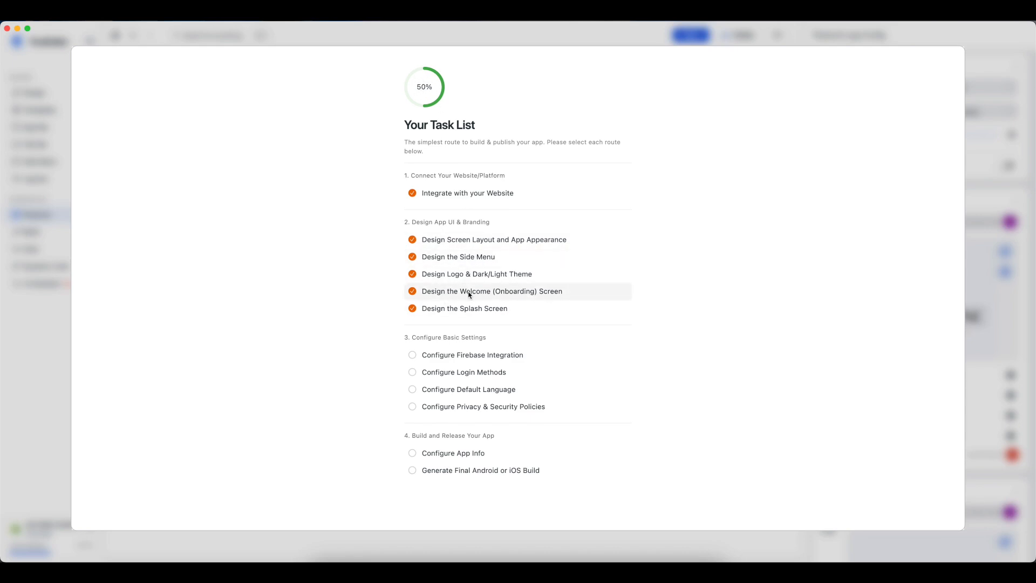
click(481, 378)
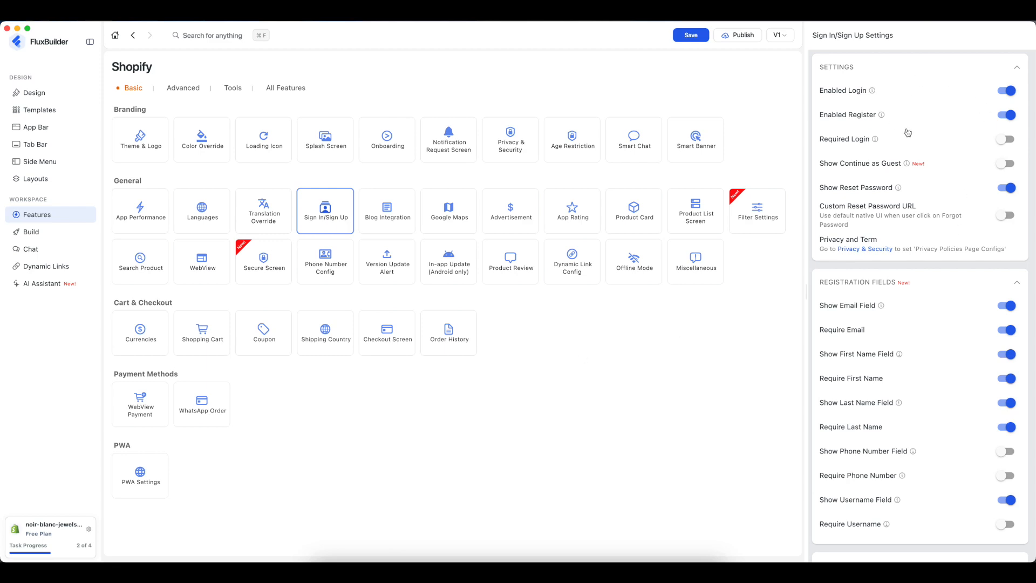
- Turn on Show Continue as Guest and Show Phone Number Field, then check the task list progress
click(1000, 163)
scroll(928, 325, down, 3)
scroll(929, 326, down, 1)
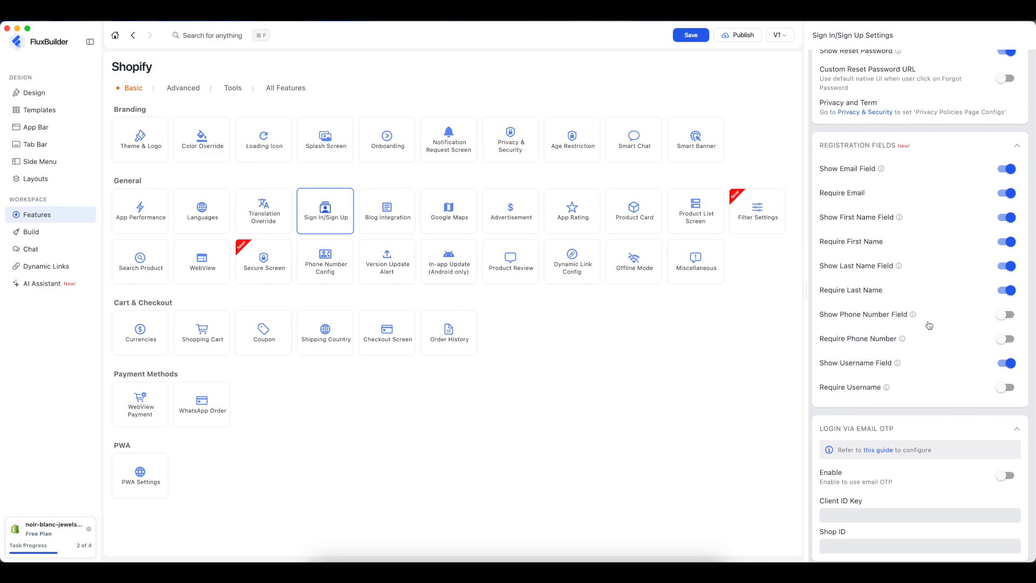
scroll(929, 325, up, 2)
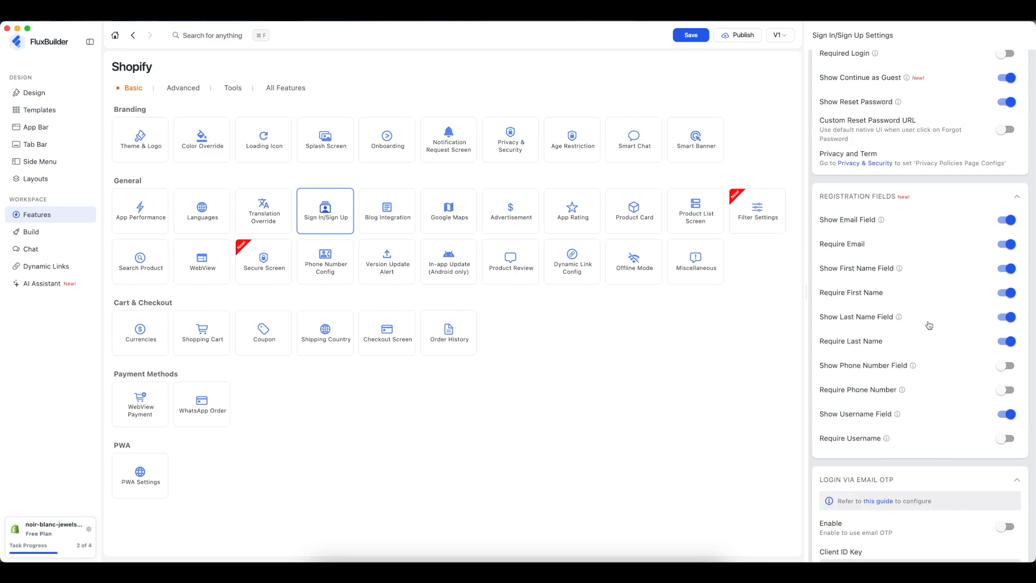
click(1004, 366)
scroll(906, 271, up, 3)
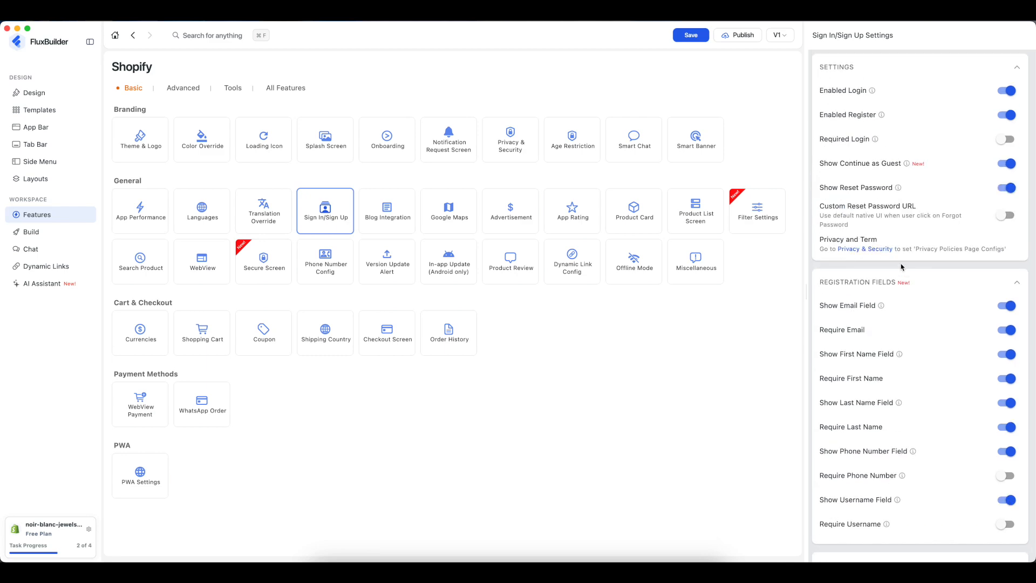
click(75, 548)
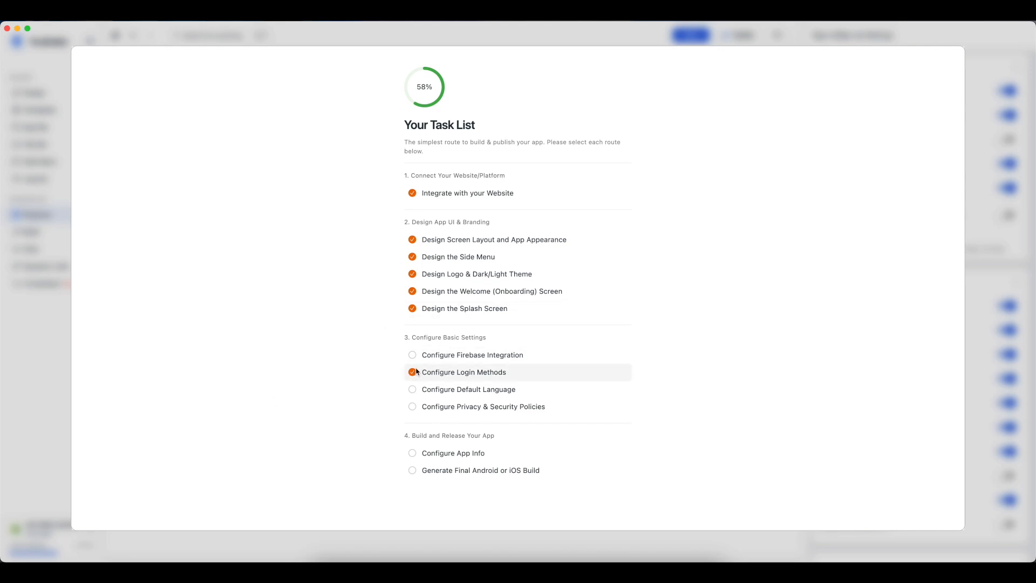
click(27, 312)
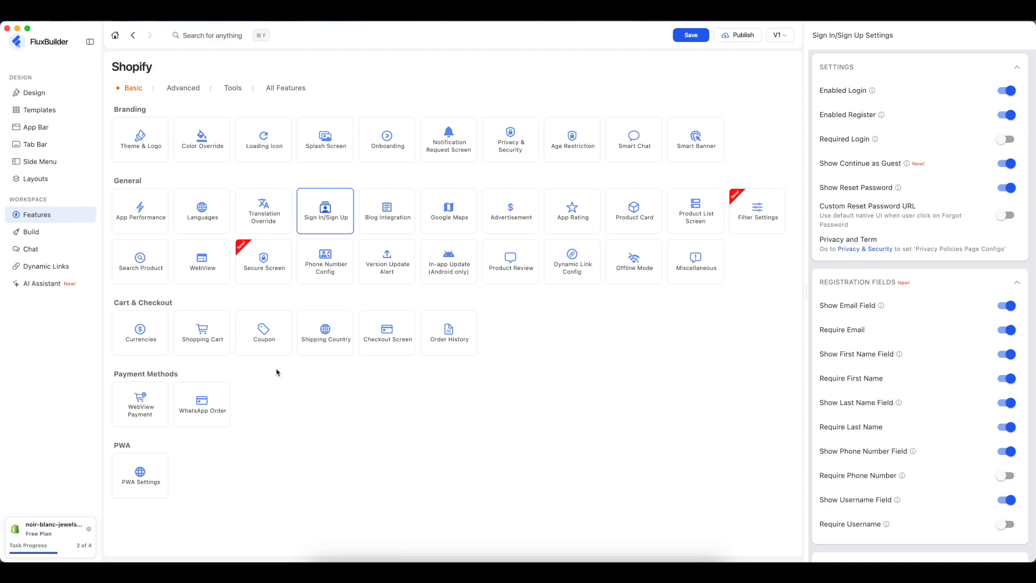
- On the Build page's Test APK tab, create a test Android build
click(42, 233)
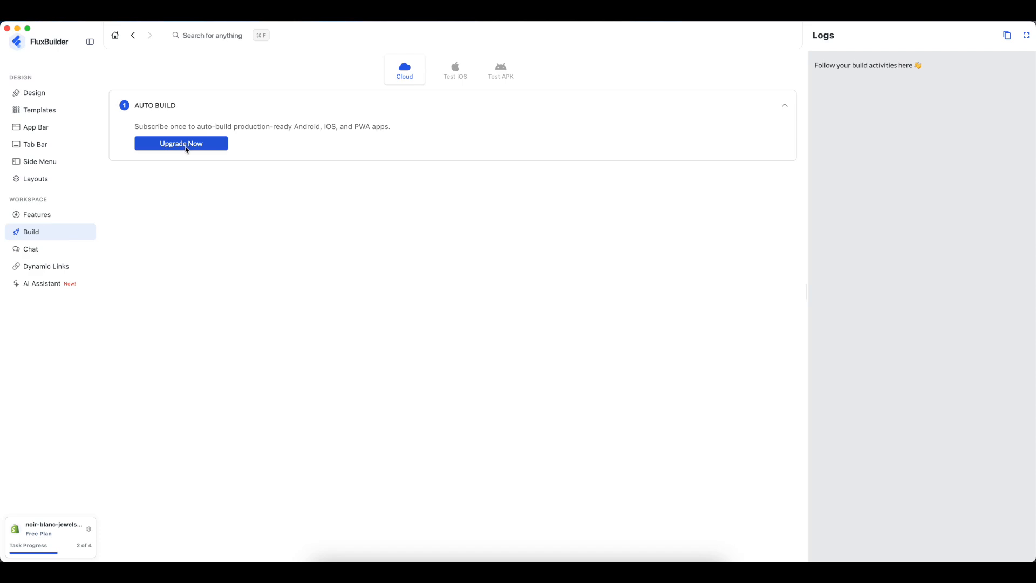
click(459, 78)
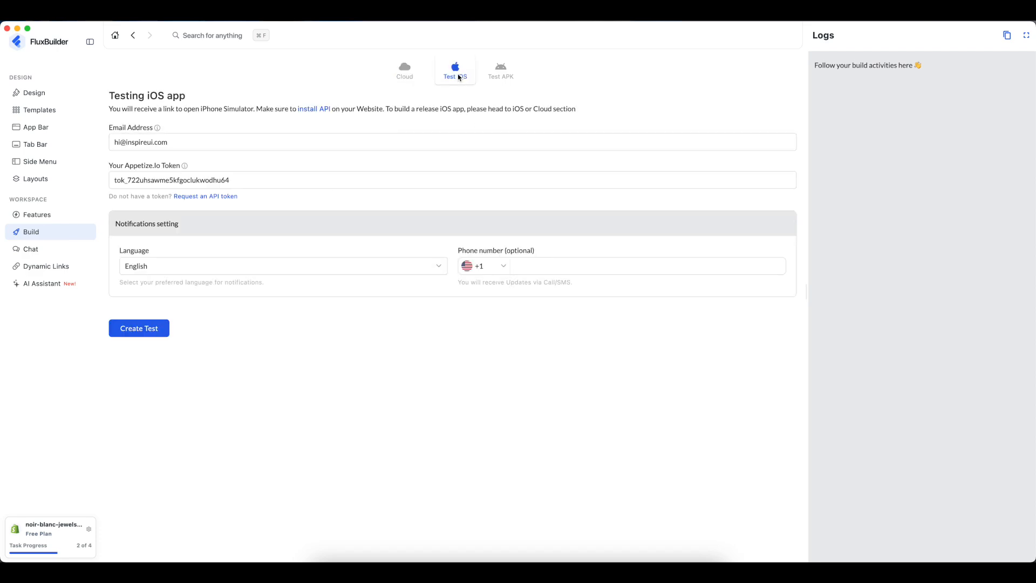
click(492, 73)
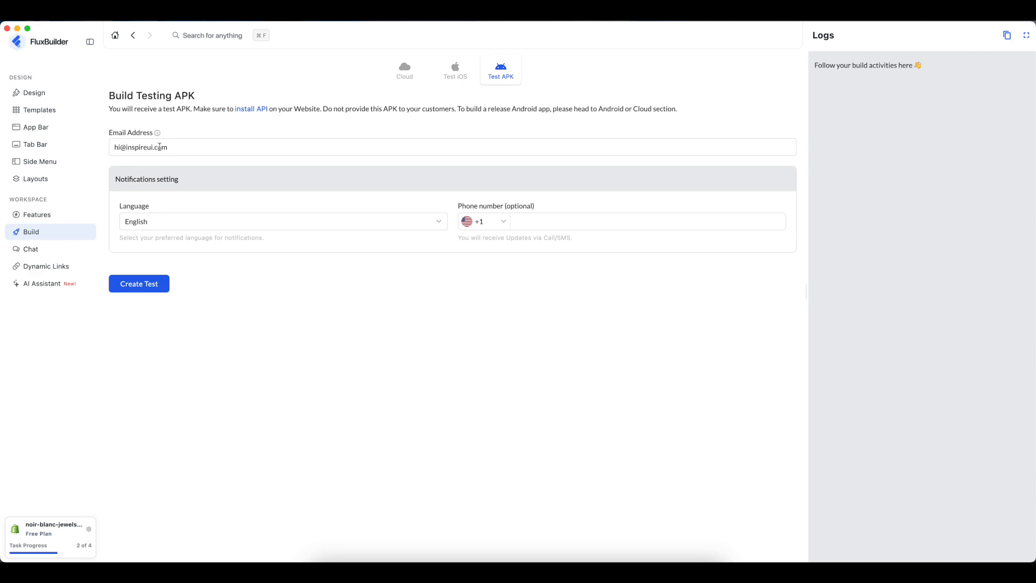
click(158, 286)
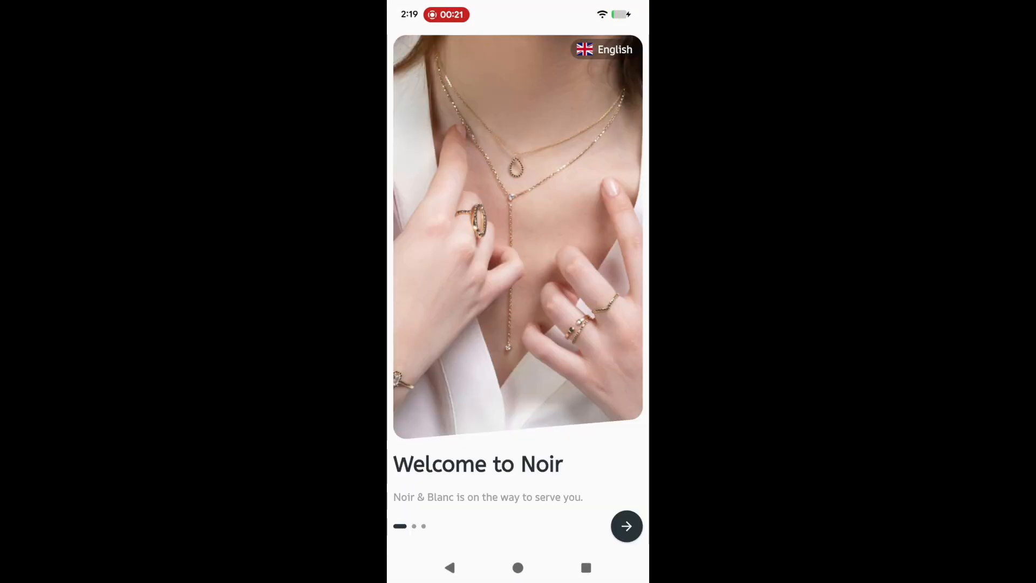
- Keep English as the language, step through the onboarding pages, and dismiss the test-app notice
click(604, 50)
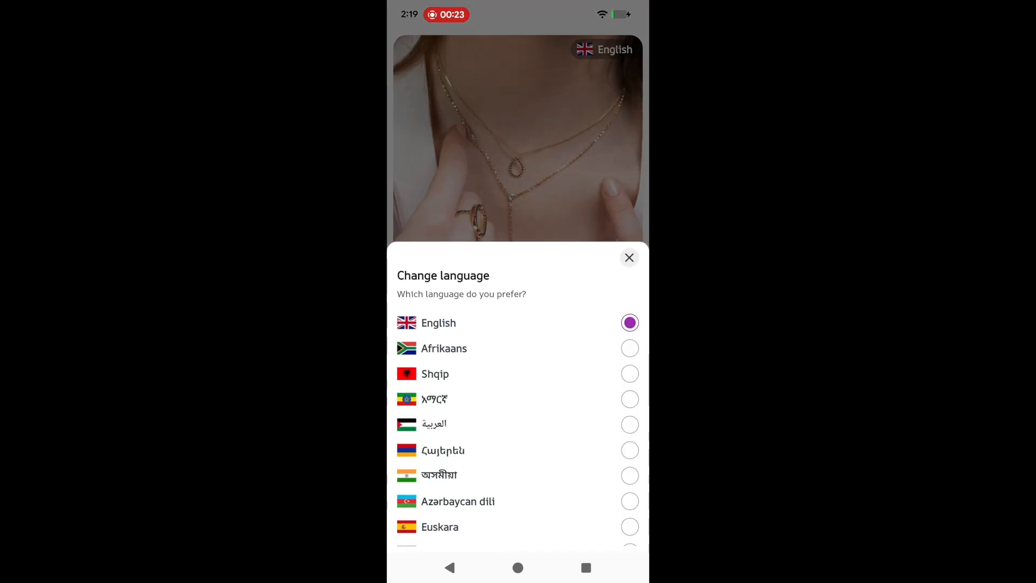
scroll(518, 429, down, 6)
scroll(518, 429, up, 6)
click(630, 258)
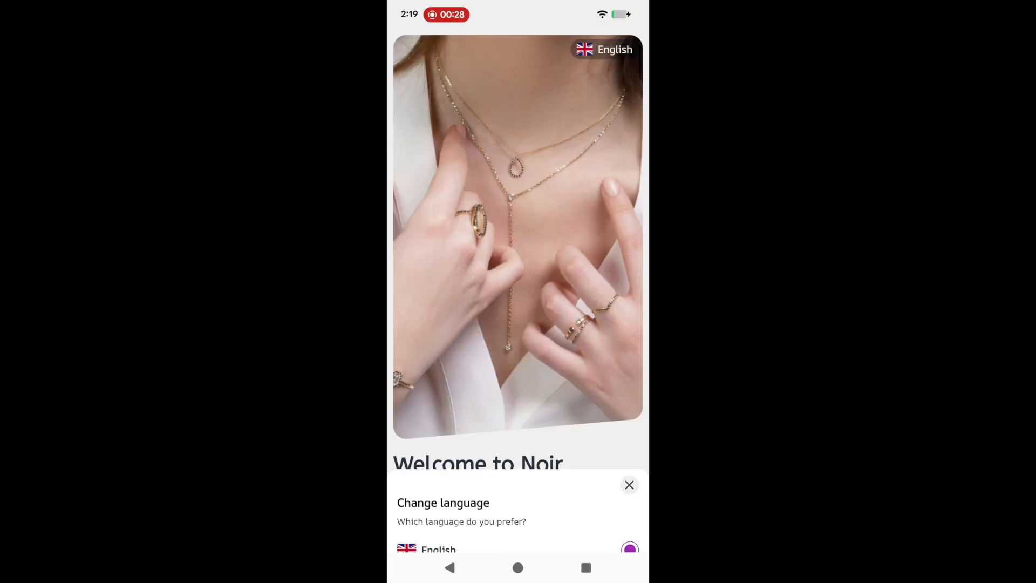
click(627, 527)
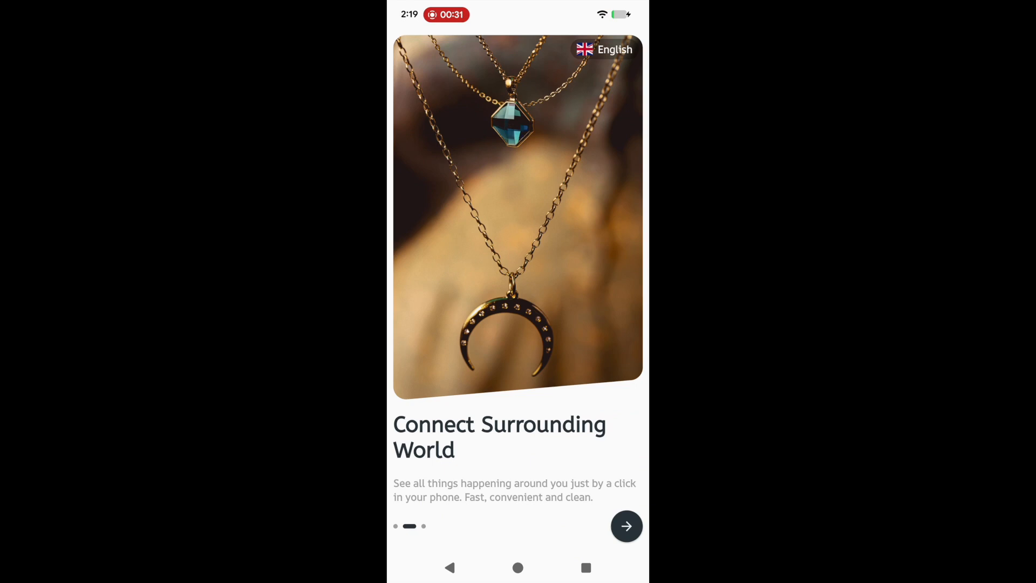
click(626, 526)
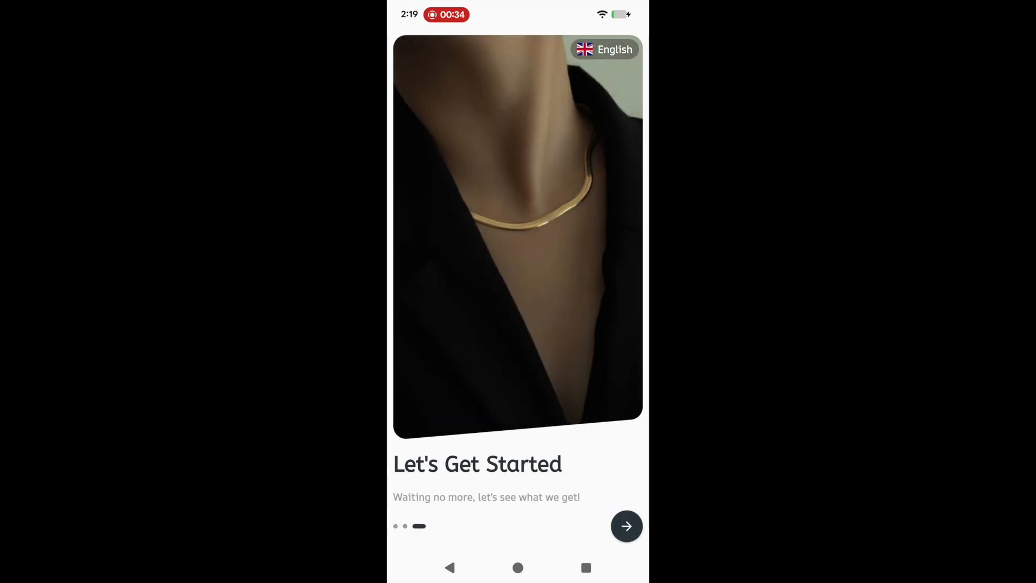
click(626, 526)
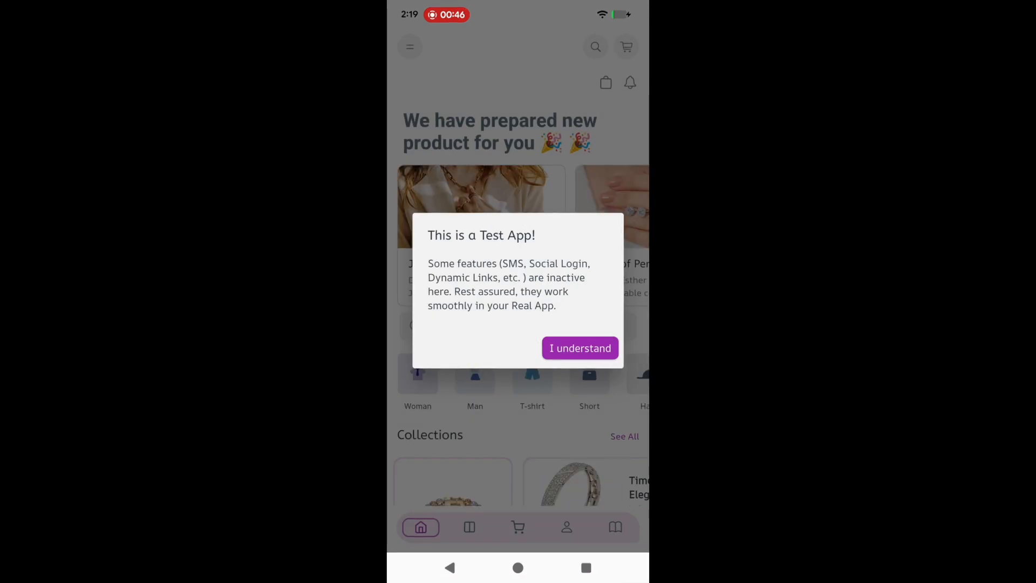
click(580, 348)
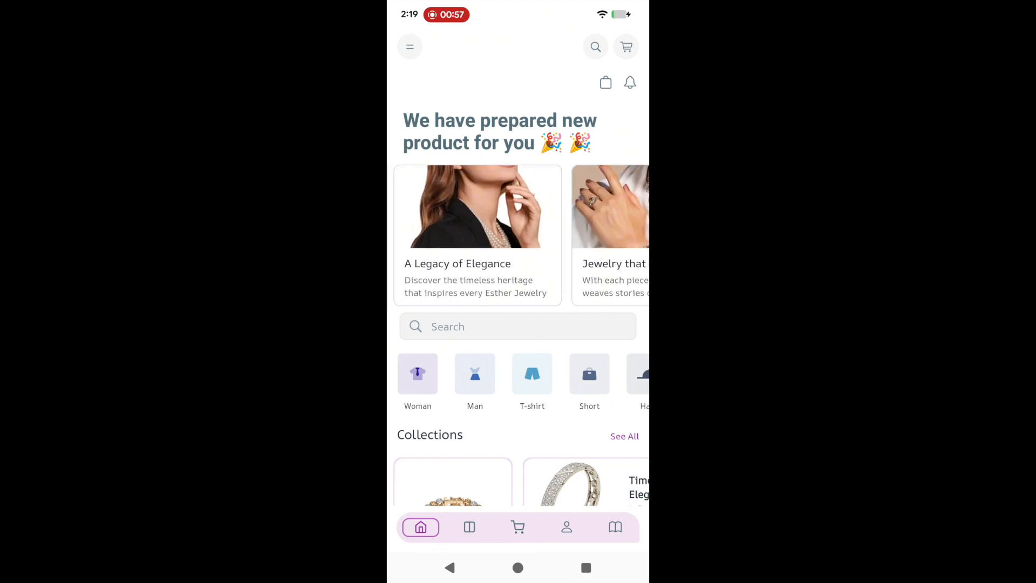
- Show the Earrings category in one-column list layout, scroll through it, then return Home
scroll(518, 284, down, 5)
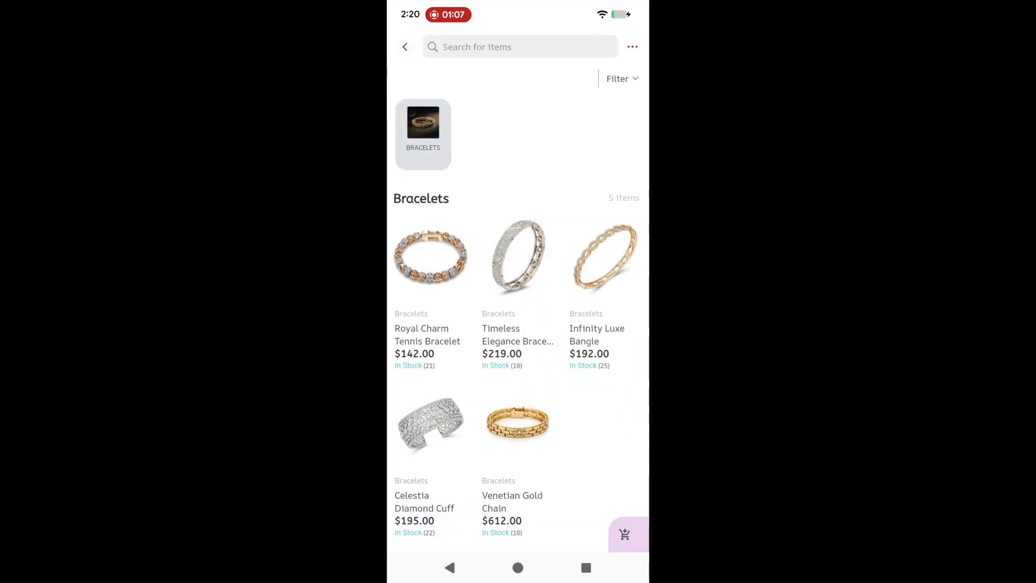
click(622, 79)
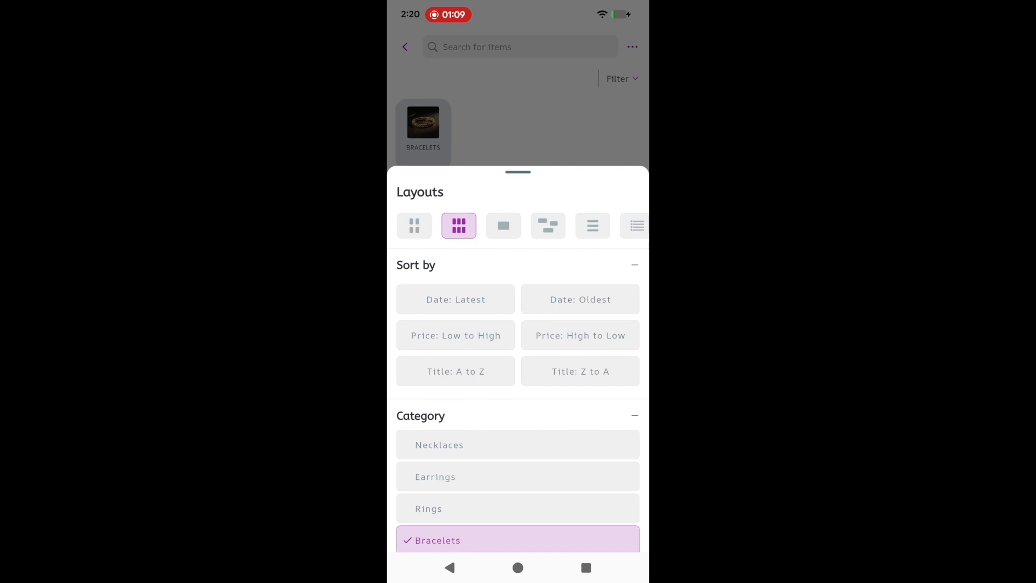
click(593, 225)
click(518, 476)
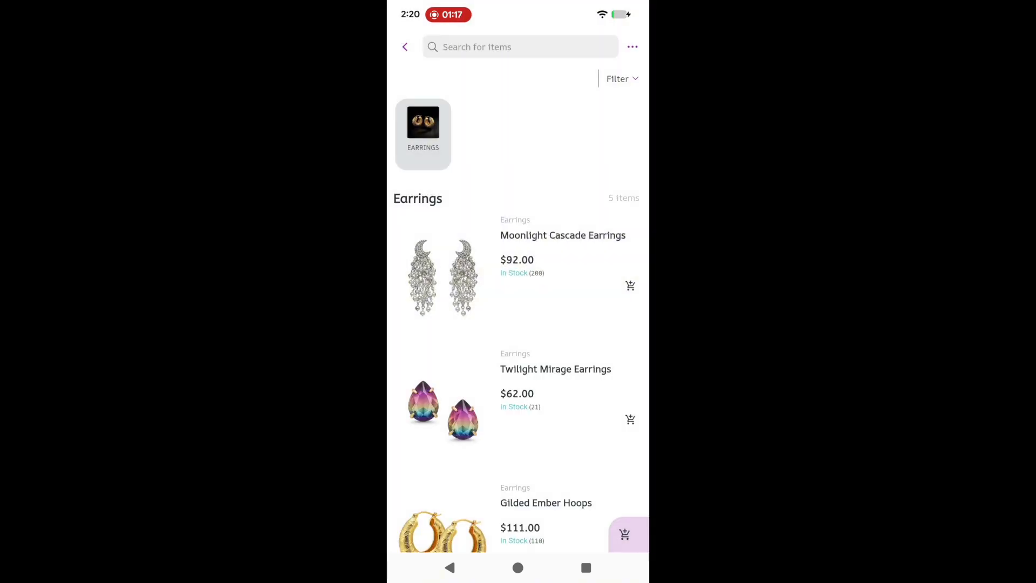
scroll(518, 324, down, 5)
scroll(518, 324, down, 3)
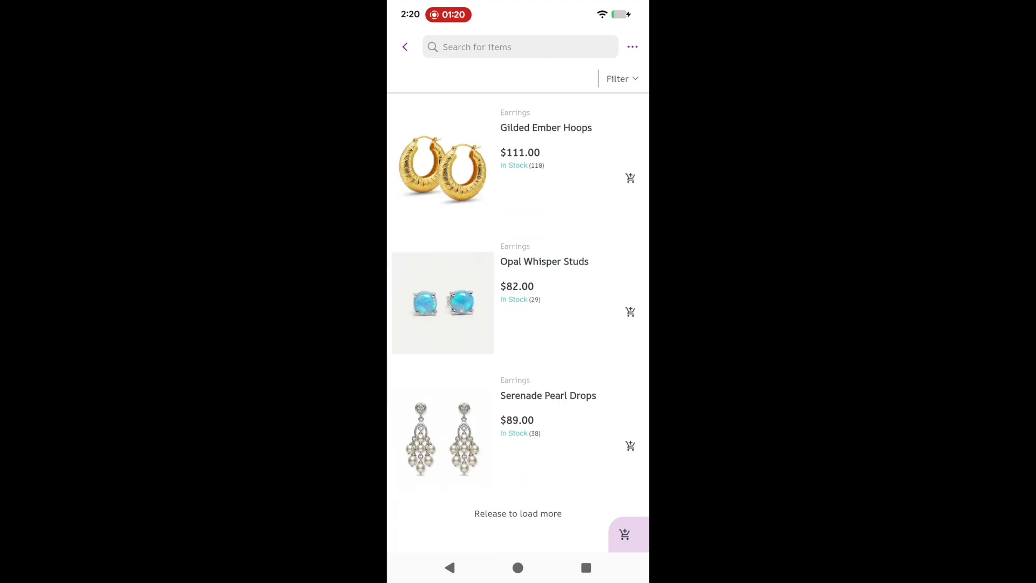
scroll(518, 323, down, 2)
scroll(518, 324, up, 3)
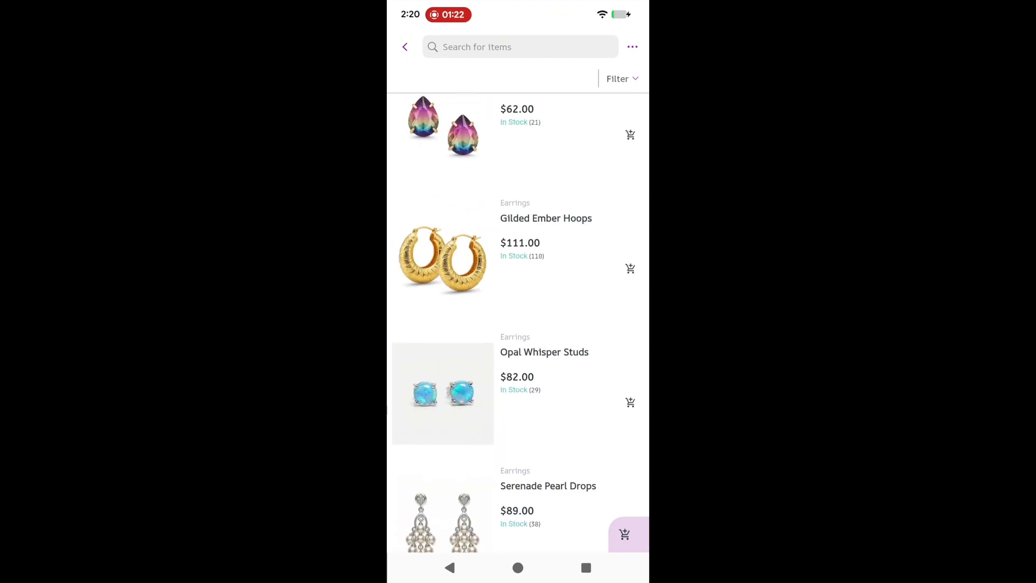
click(404, 46)
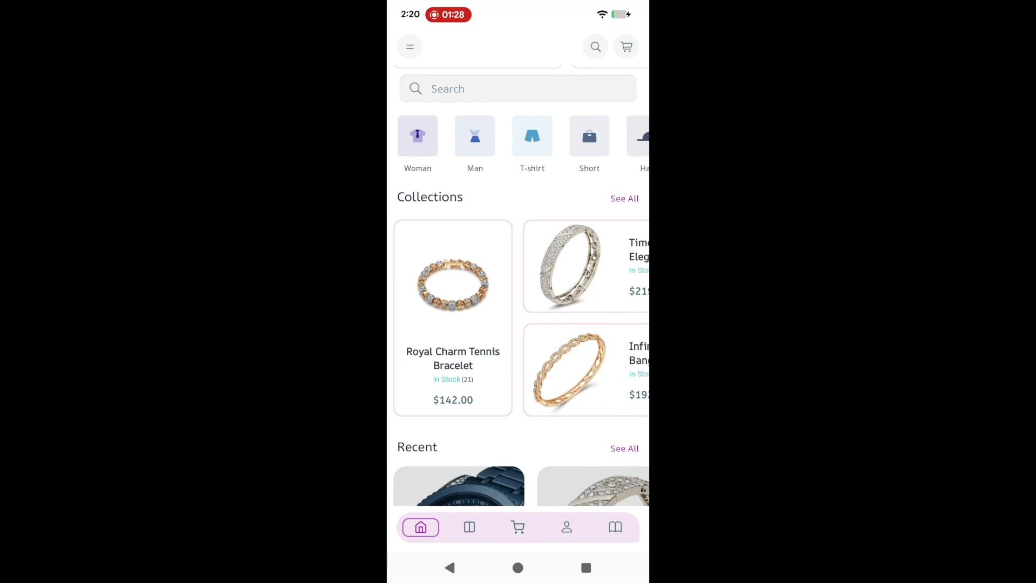
- On the Blog tab, read the Build a Timeless Jewelry Collection article
click(615, 527)
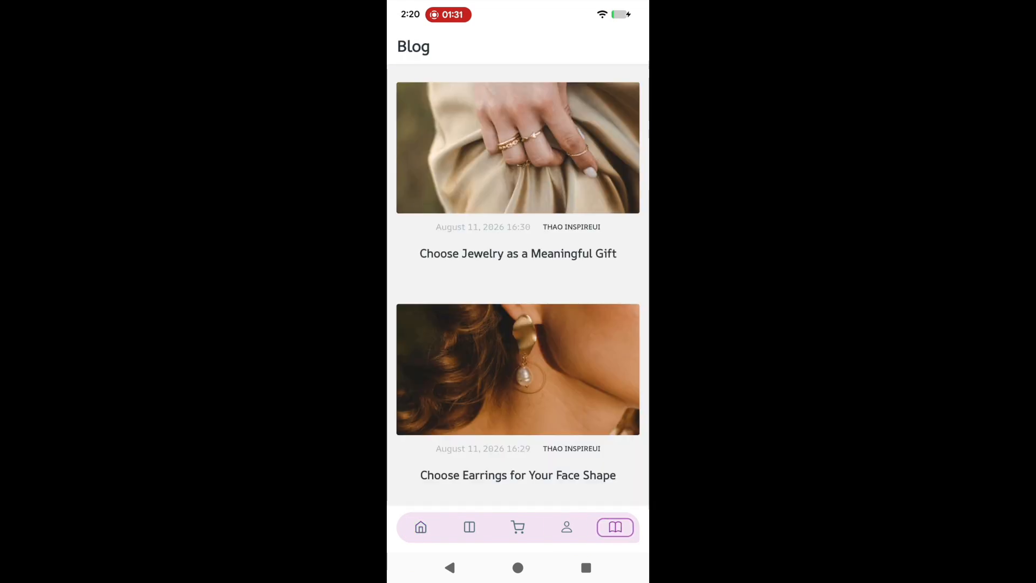
scroll(519, 285, down, 5)
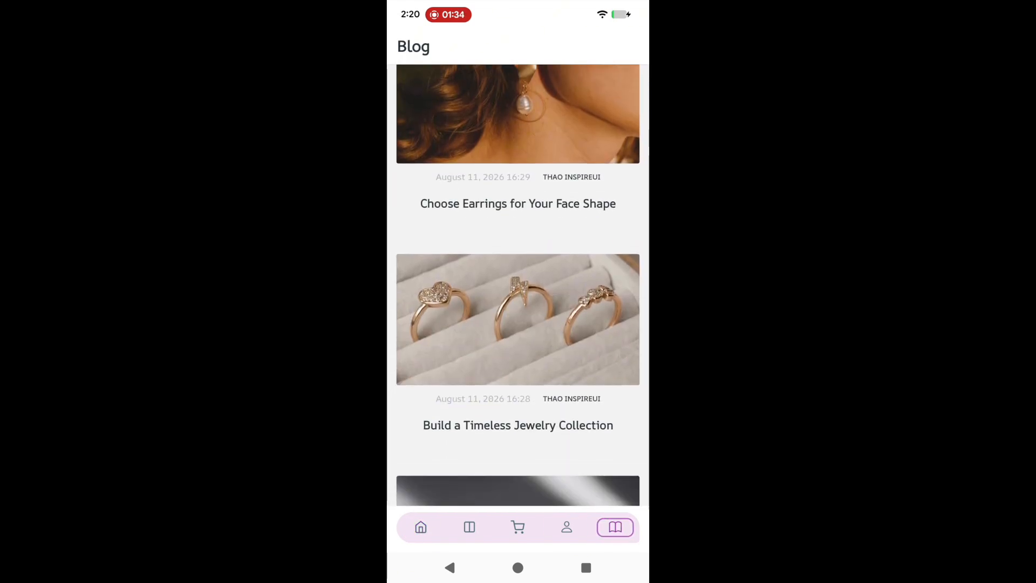
scroll(518, 285, down, 3)
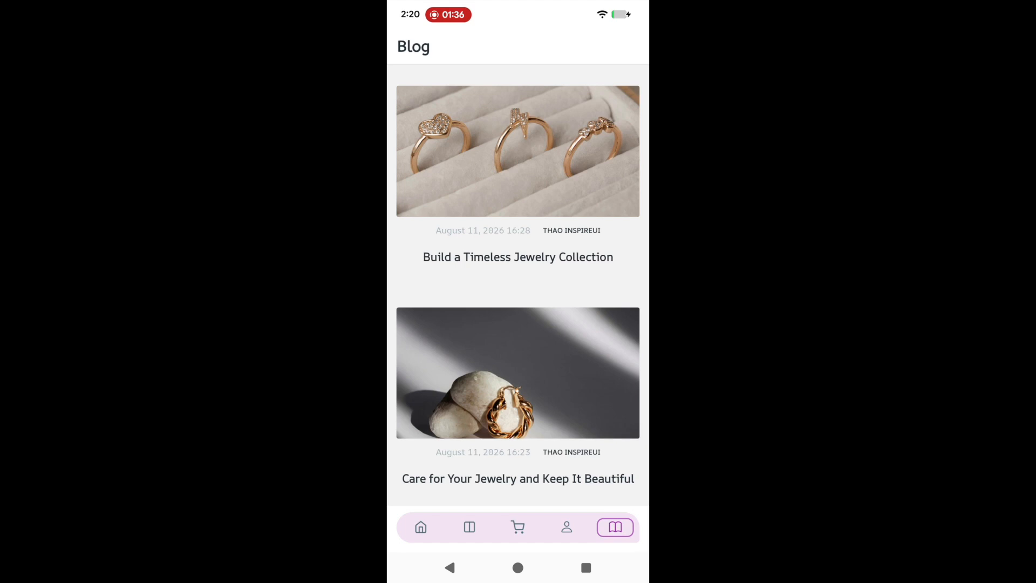
click(518, 151)
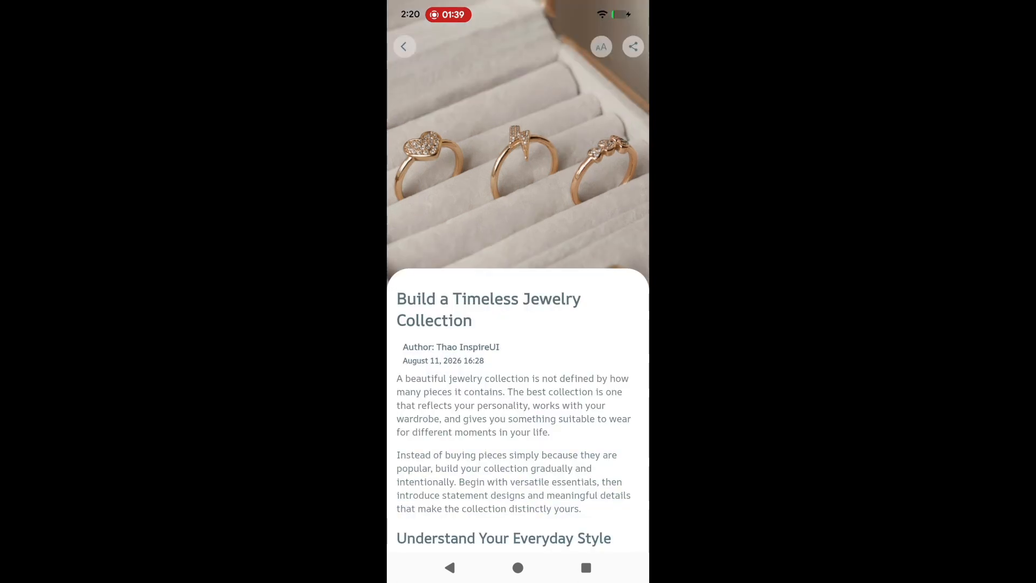
scroll(518, 285, down, 4)
scroll(518, 285, down, 5)
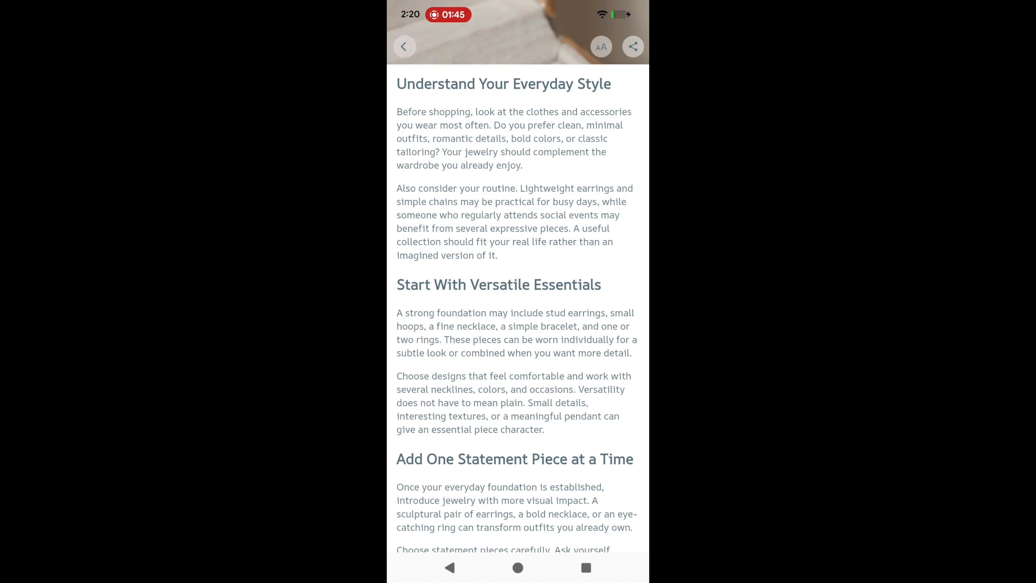
click(405, 47)
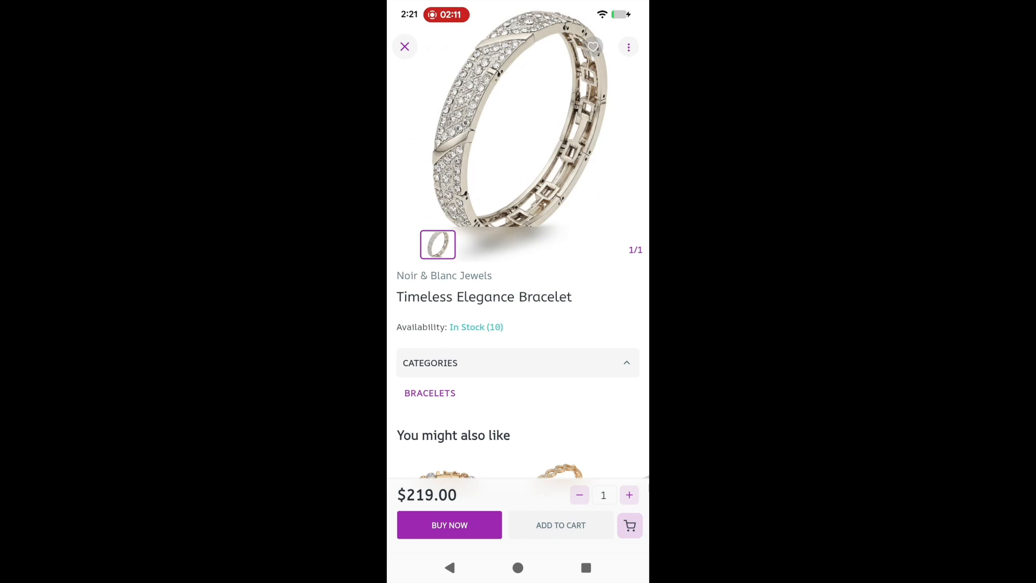
- View the Timeless Elegance Bracelet photo full screen, close it, and scroll its product page
click(518, 129)
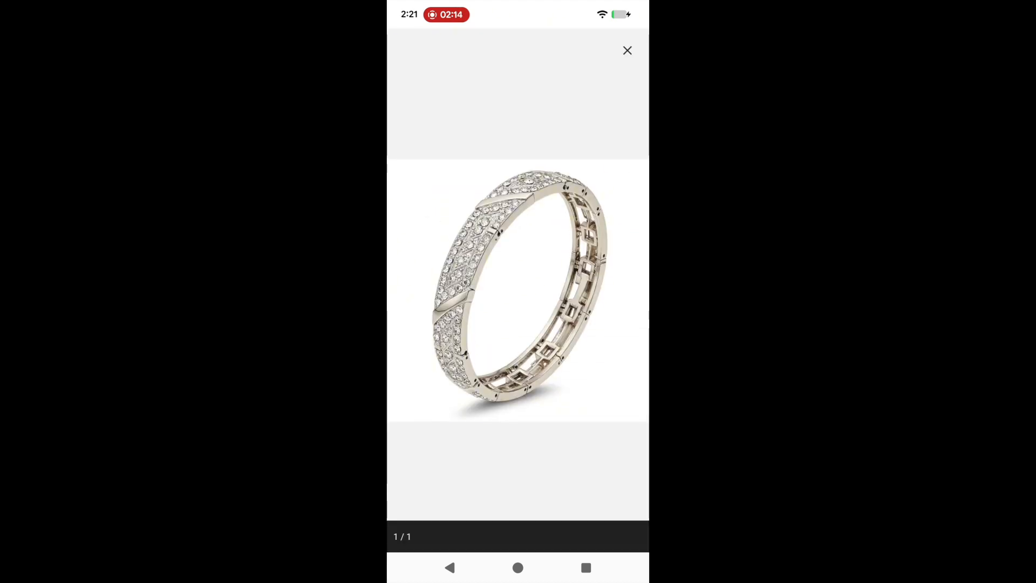
click(627, 50)
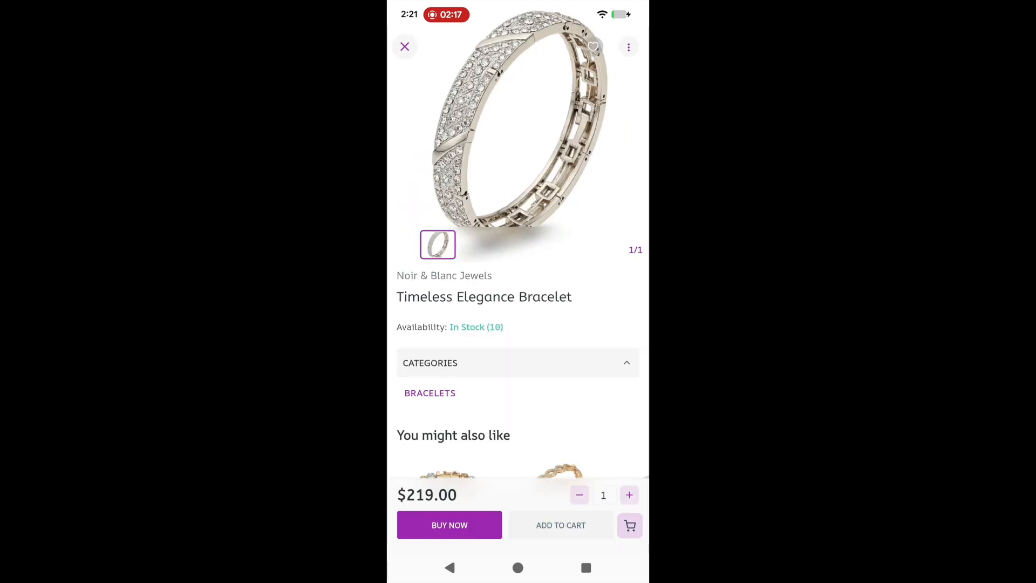
scroll(518, 324, down, 3)
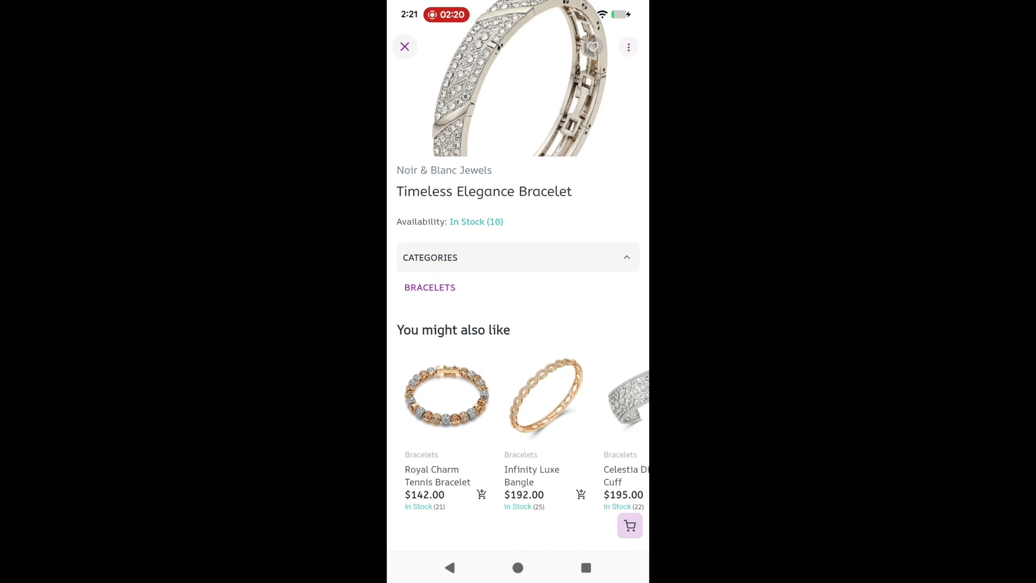
- Add the Timeless Elegance Bracelet and the Infinity Luxe Bangle to the cart
scroll(518, 324, up, 3)
click(561, 525)
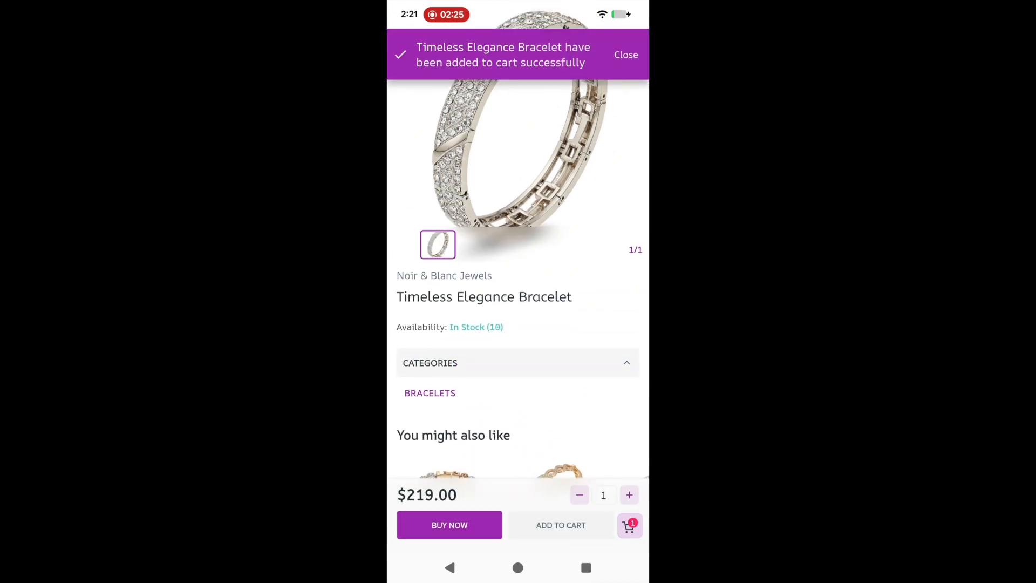
click(450, 567)
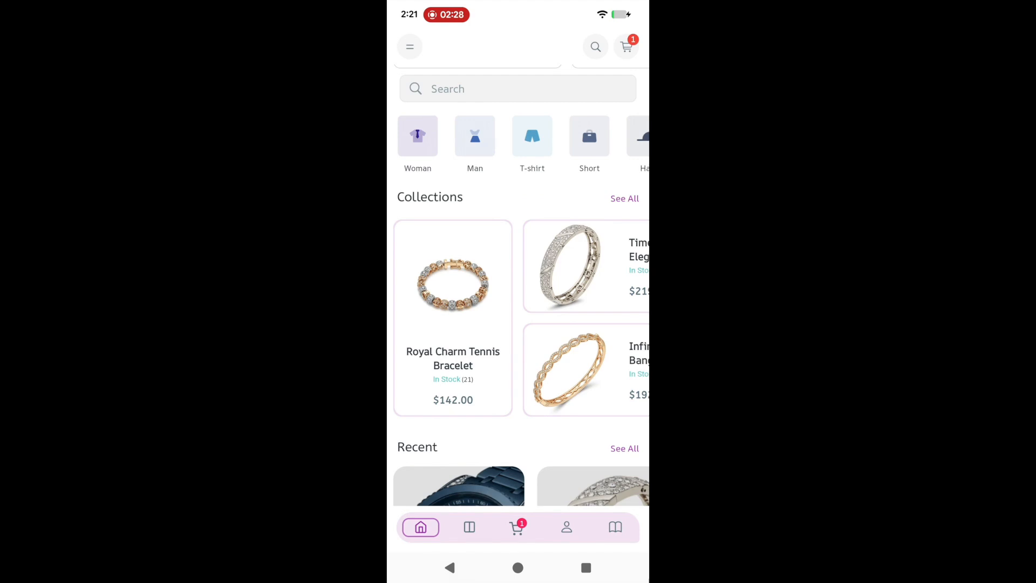
click(585, 370)
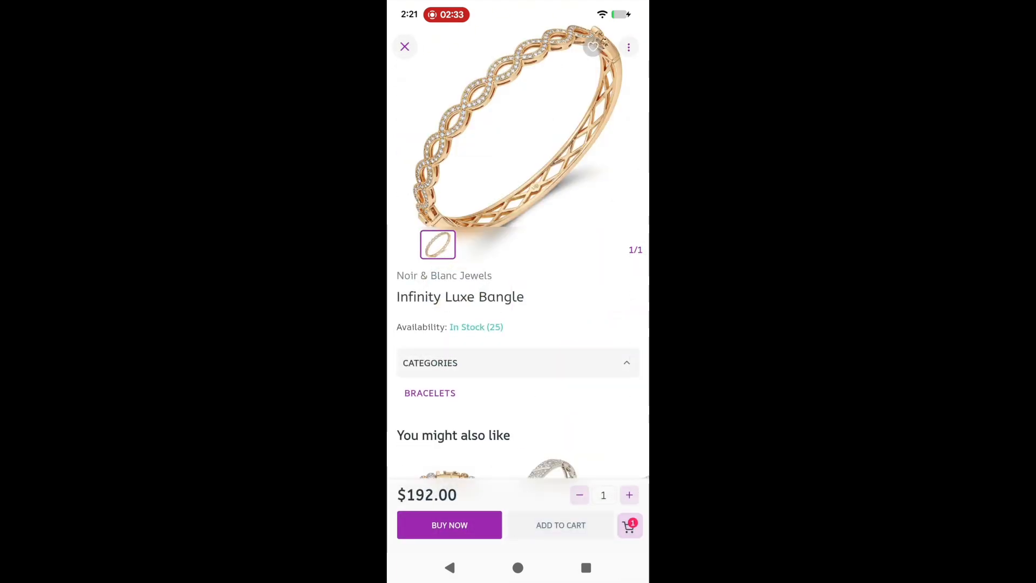
click(561, 525)
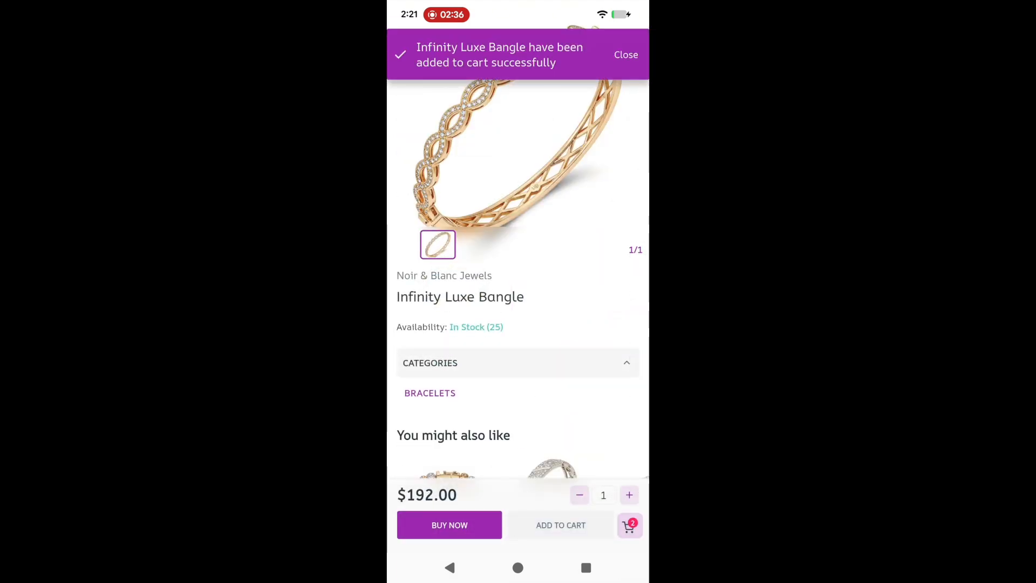
click(405, 46)
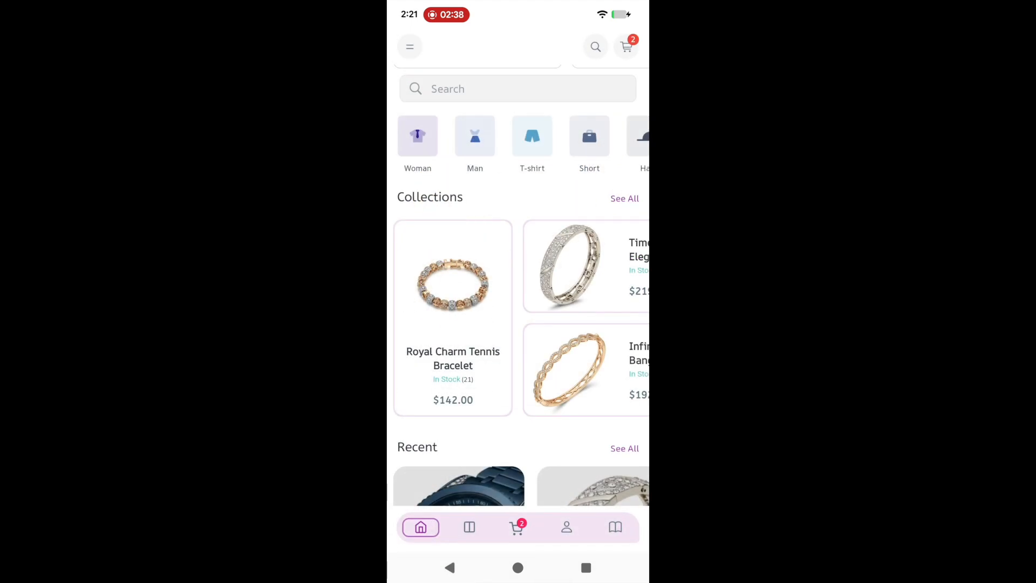
- Open the cart ($411.00 for two items), begin checkout, then back out to the cart
click(518, 528)
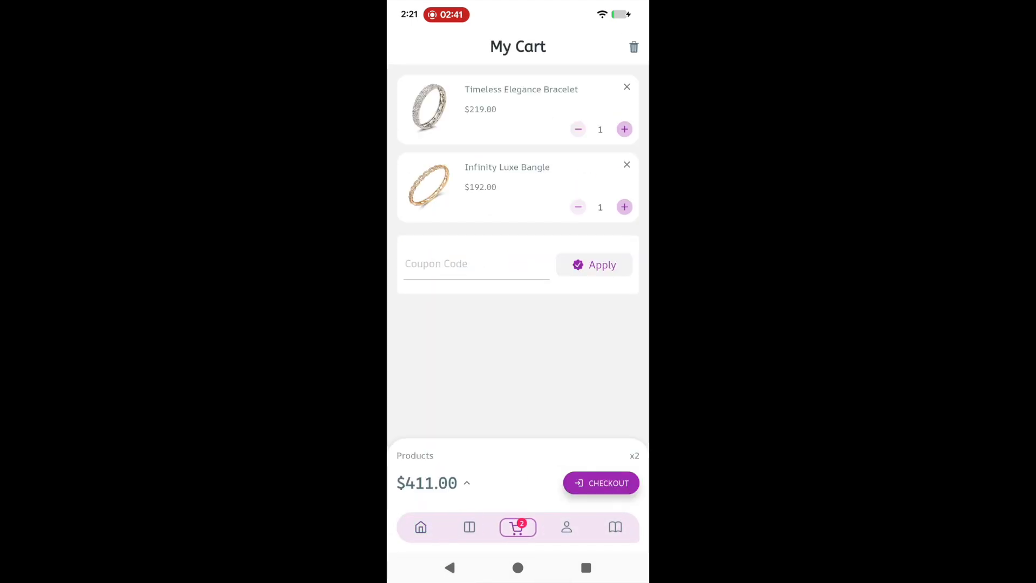
click(601, 484)
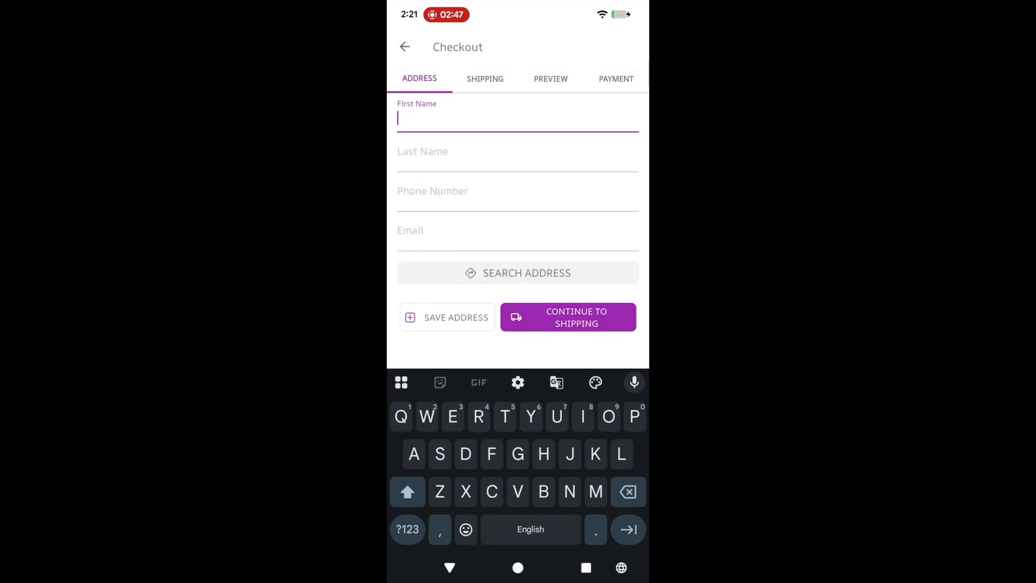
click(450, 568)
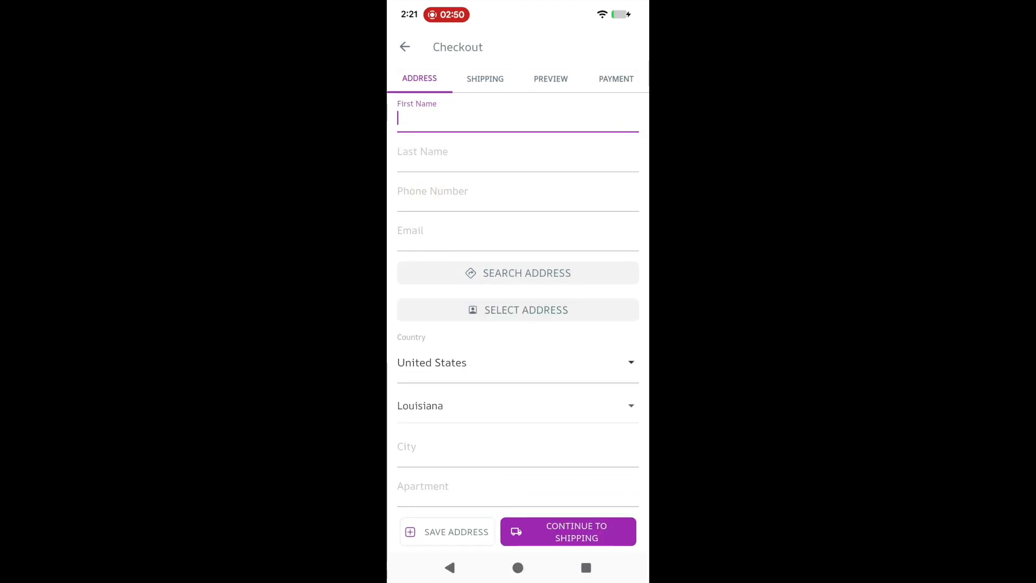
scroll(518, 305, down, 3)
scroll(518, 305, up, 3)
click(404, 47)
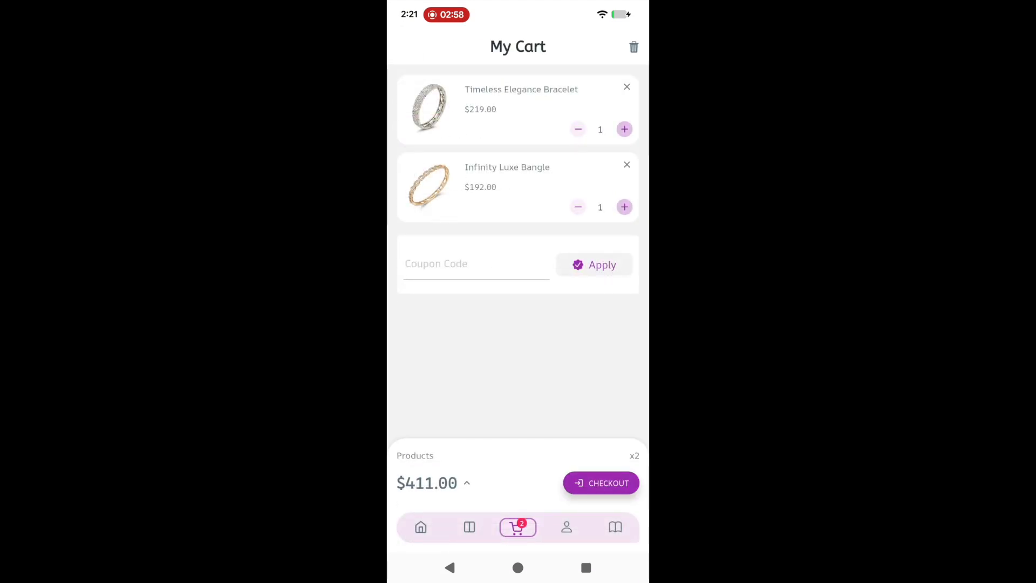
- Open the Profile tab's Settings page and scroll through it
click(567, 527)
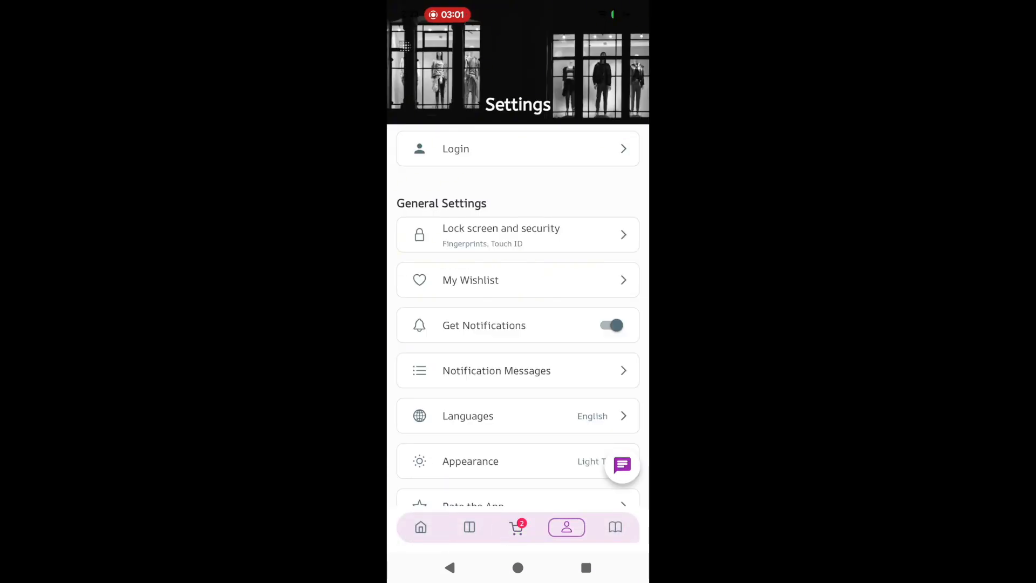
scroll(518, 324, down, 3)
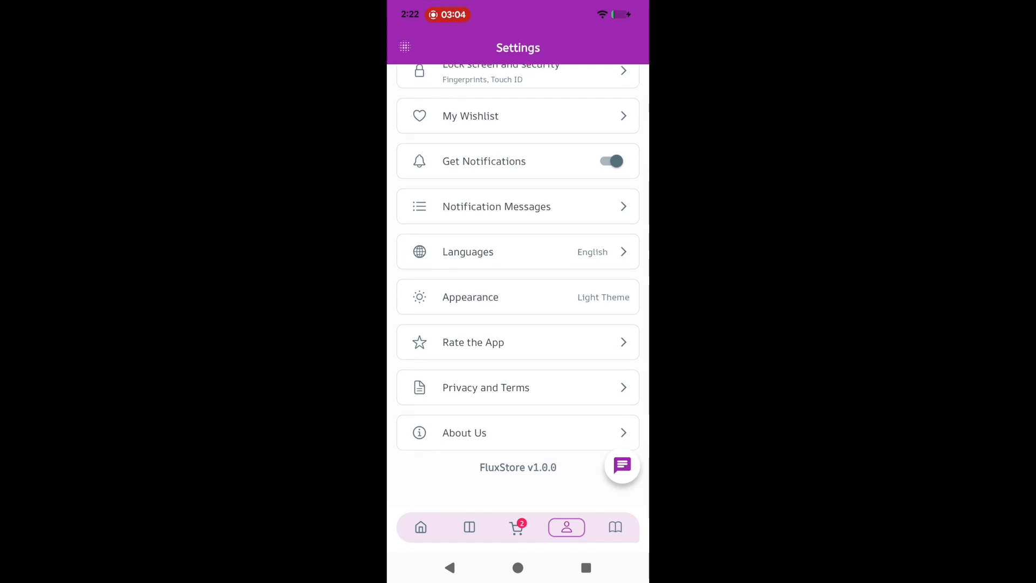
scroll(519, 324, up, 3)
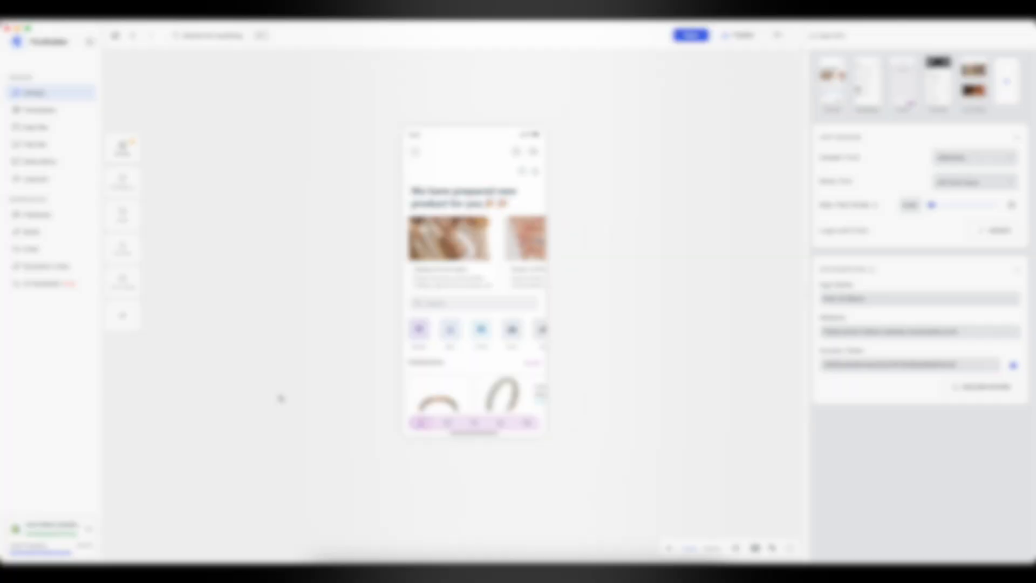
- Pass through the billing page to Build and open the cloud 'Build & Publish App' guide
click(90, 531)
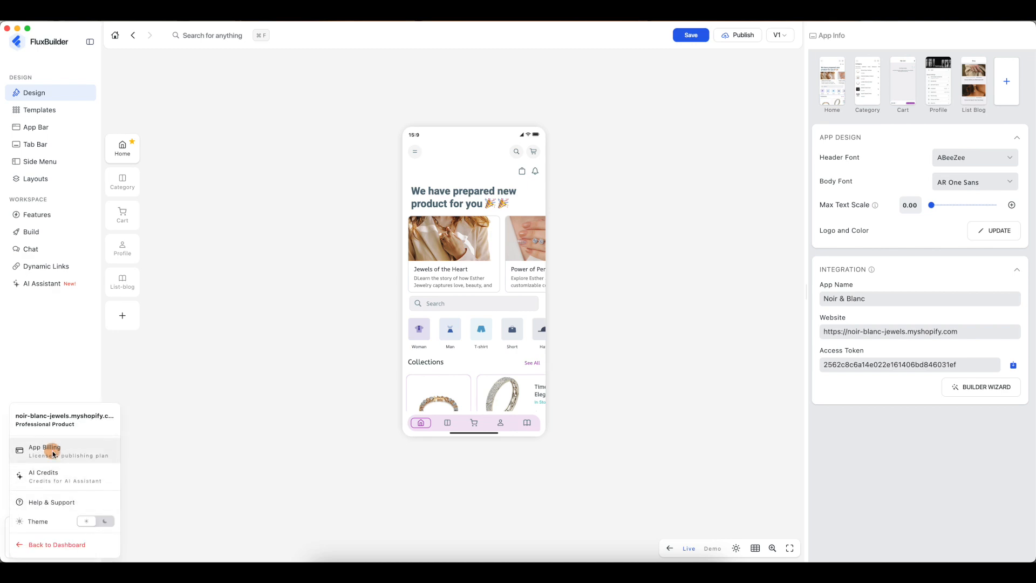
click(53, 453)
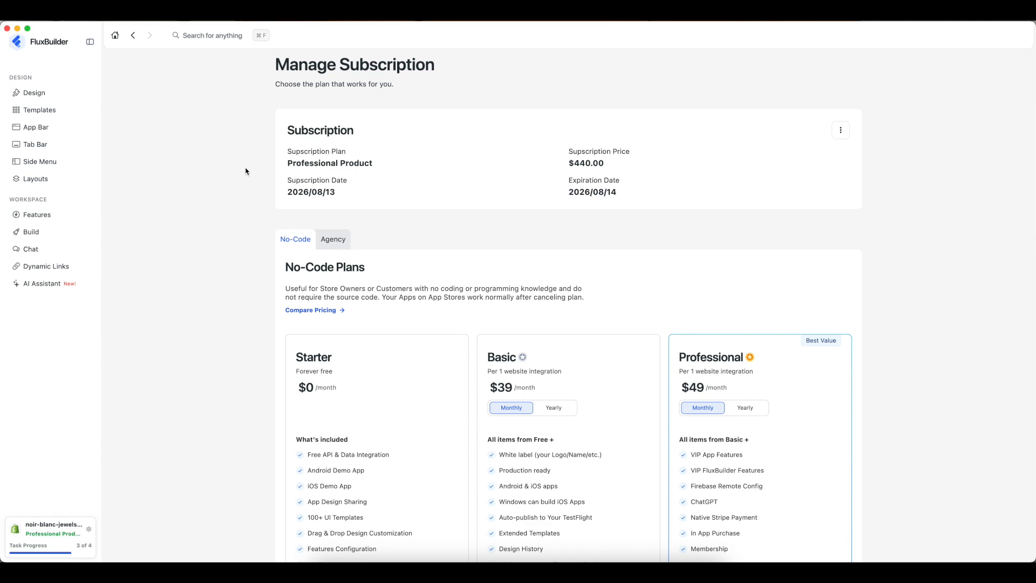
click(32, 232)
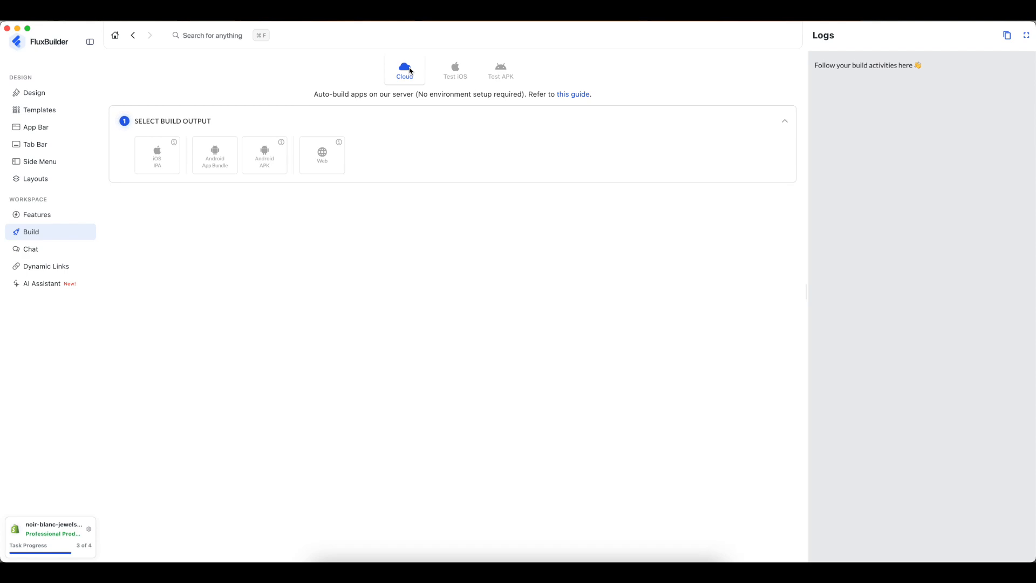
click(567, 95)
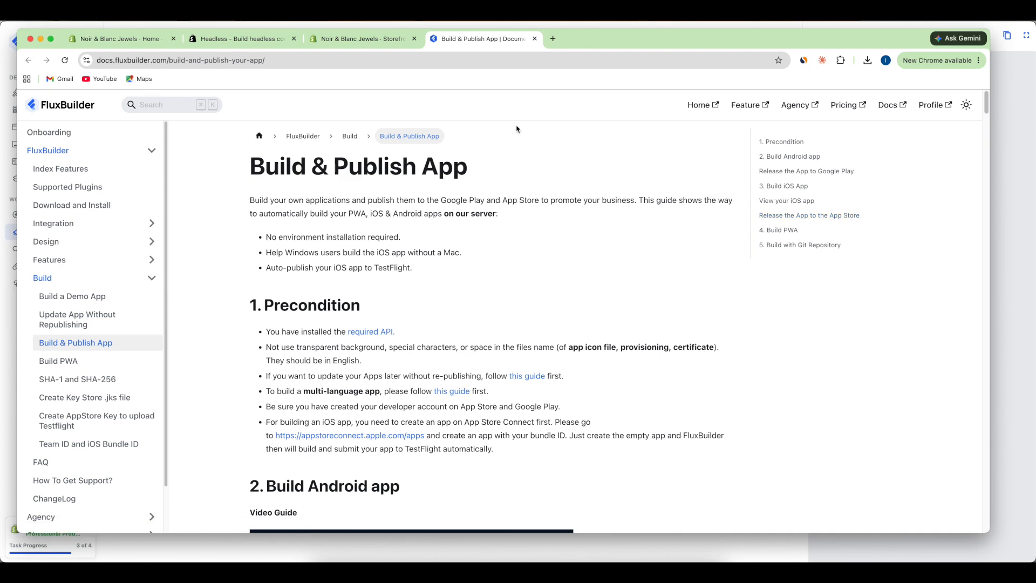
- Close the guide tab, return to FluxBuilder, and pick Android App Bundle as output
click(534, 39)
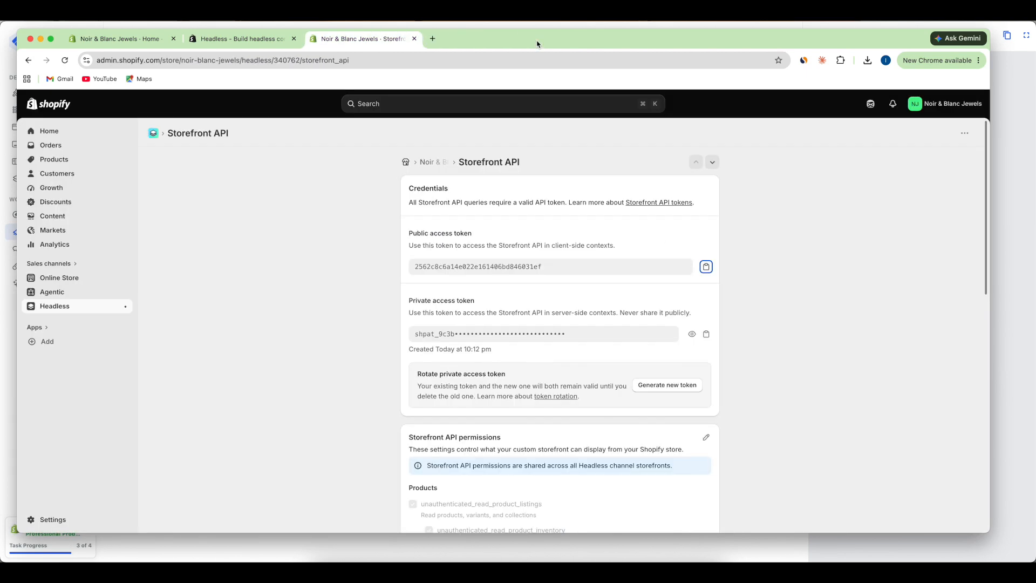
key(super+Tab)
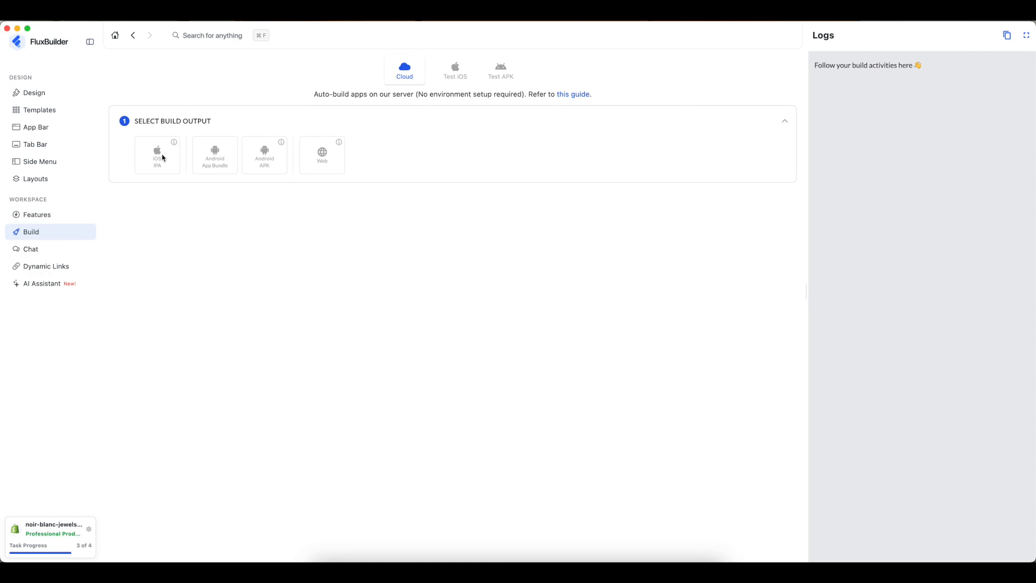
click(219, 161)
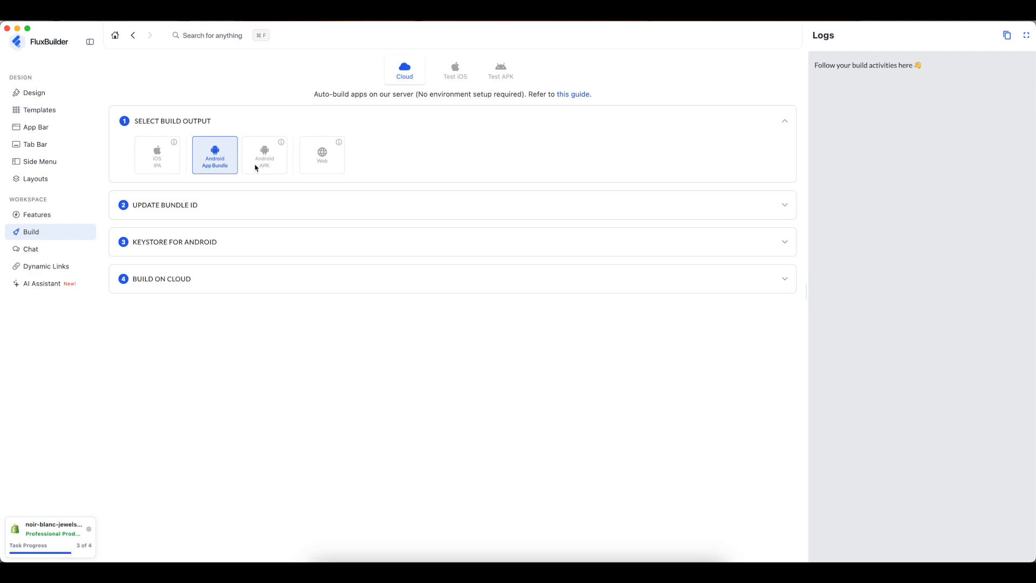
- Target Android APK and change the bundle ID to com.noir.blanc, confirming the update
click(276, 163)
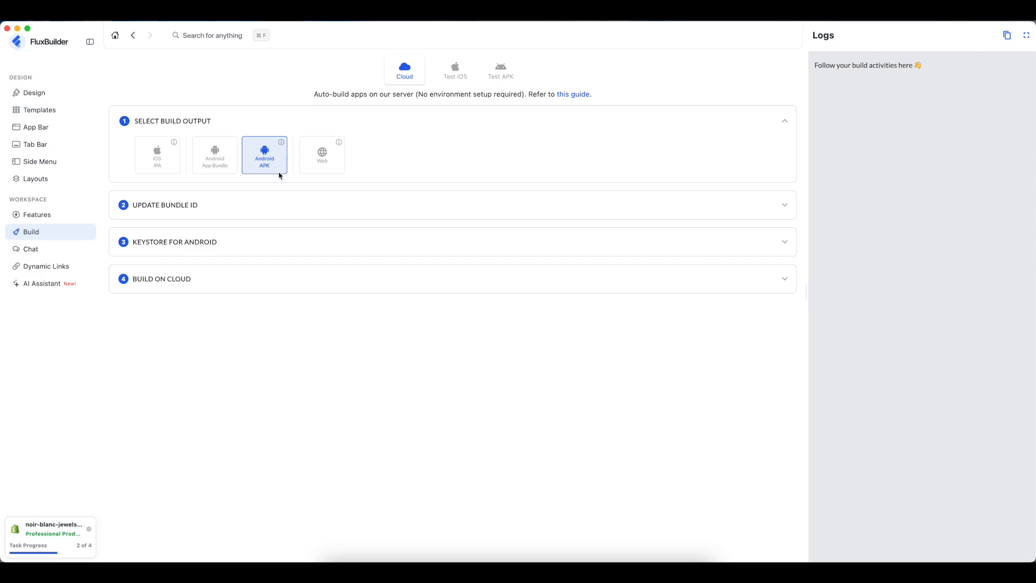
click(173, 210)
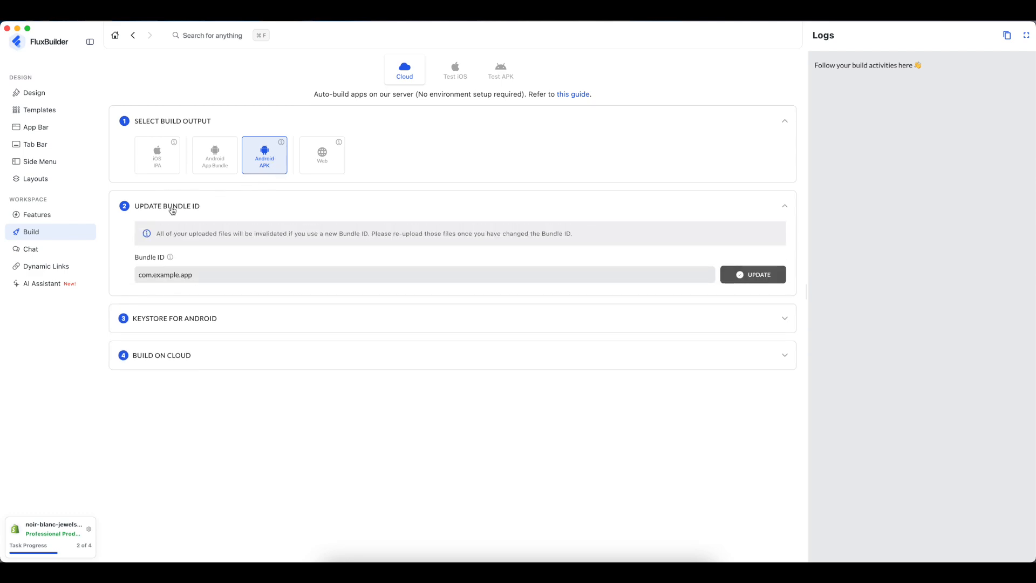
click(203, 273)
key(BackSpace)
key(BackSpace)
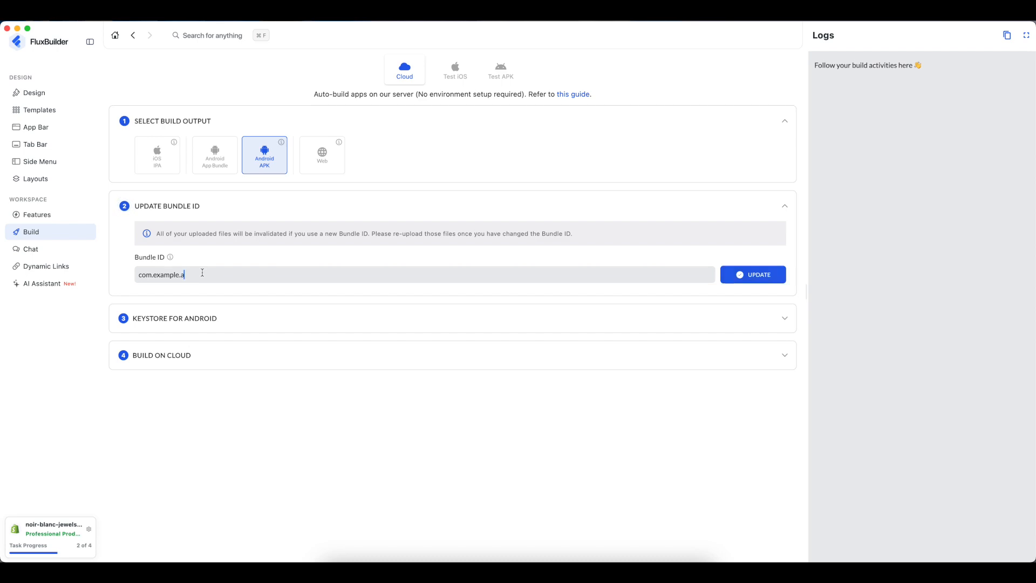
key(BackSpace)
key(BackSpace)
key(BackSpace)
key(BackSpace)
key(BackSpace)
key(BackSpace)
text(noir.bl)
click(767, 276)
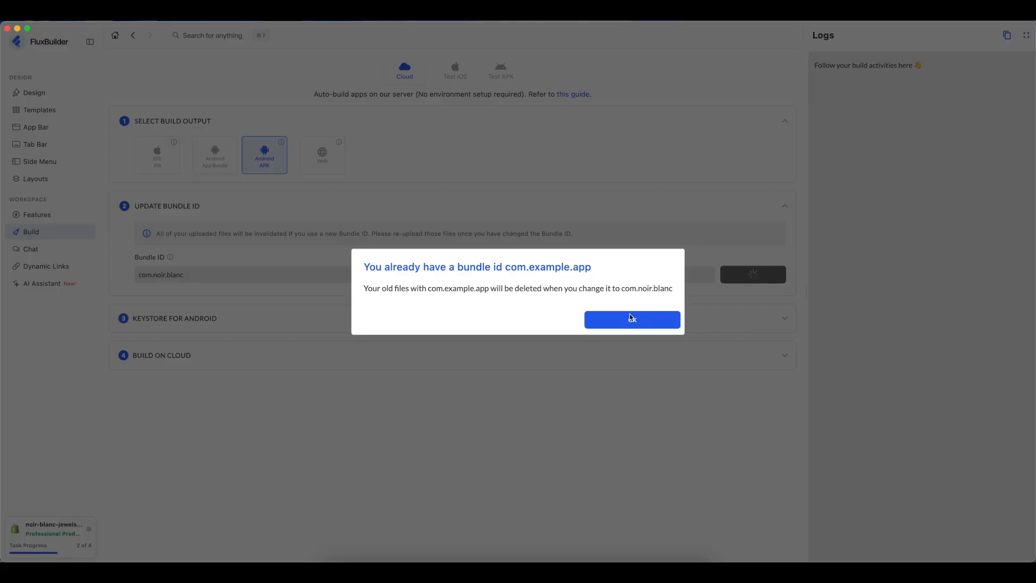
click(624, 321)
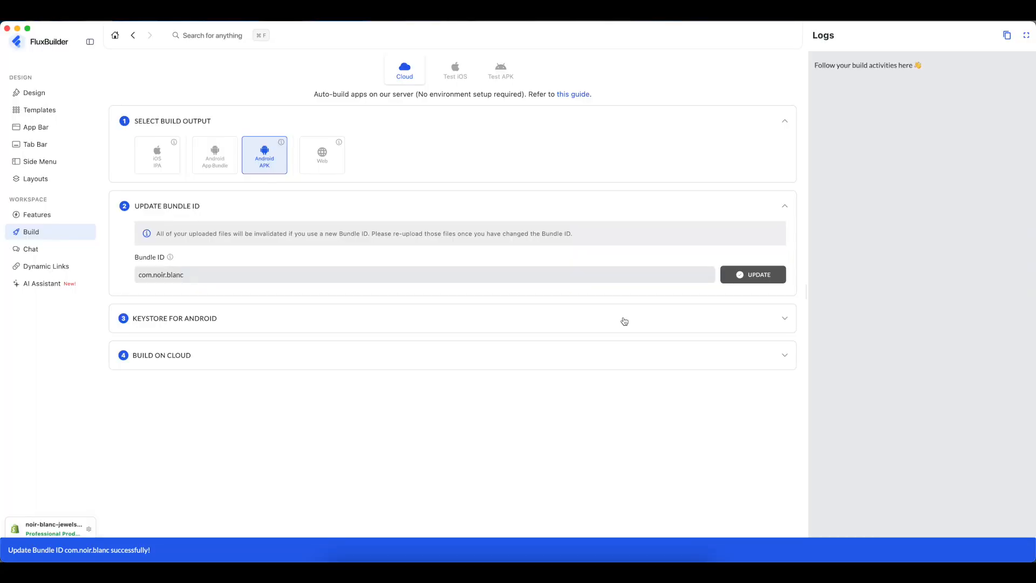
mouse_move(171, 258)
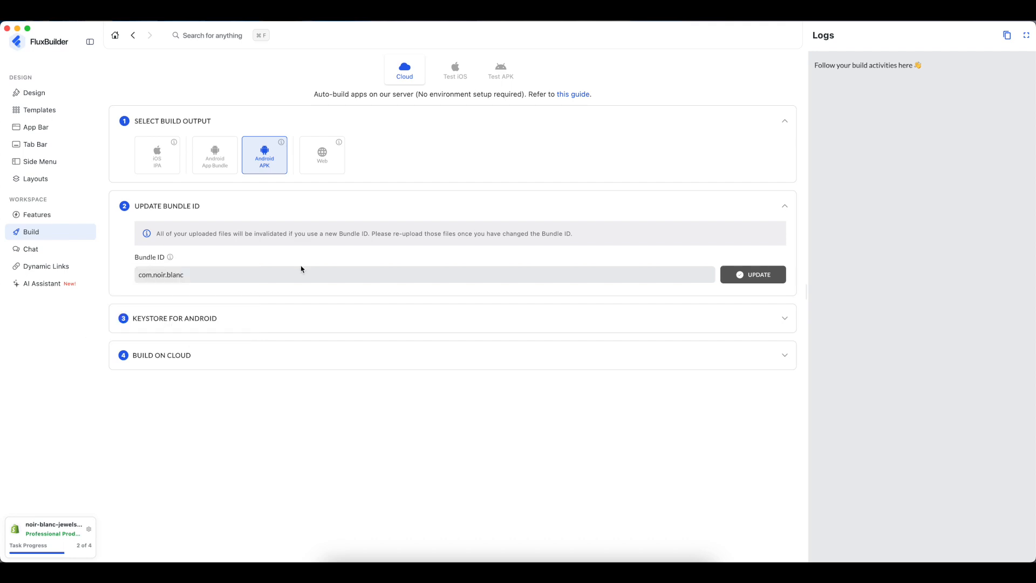
- Start Create Keystore under Keystore for Android and enter the key password
click(178, 322)
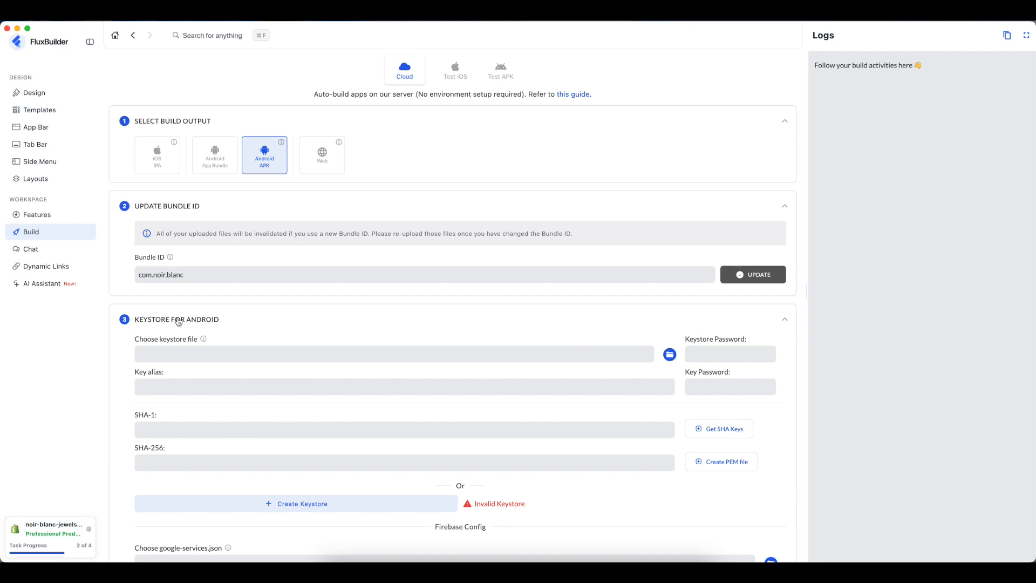
scroll(419, 407, down, 3)
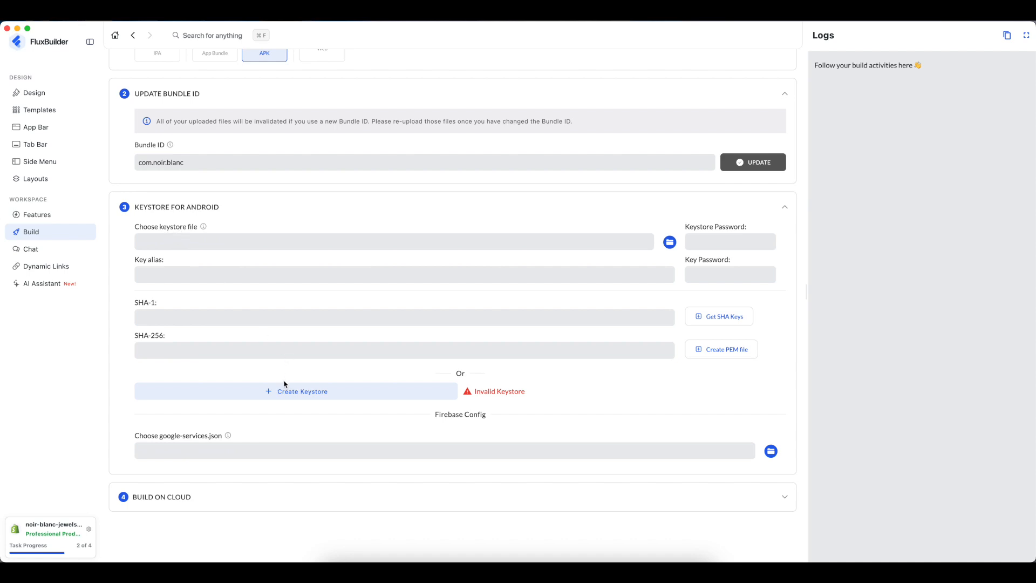
click(295, 392)
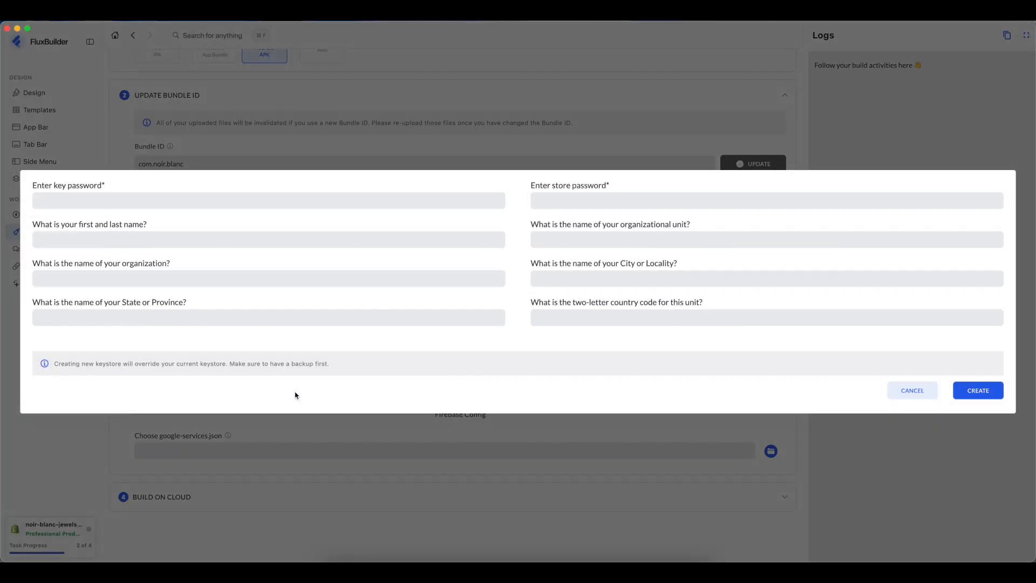
click(144, 202)
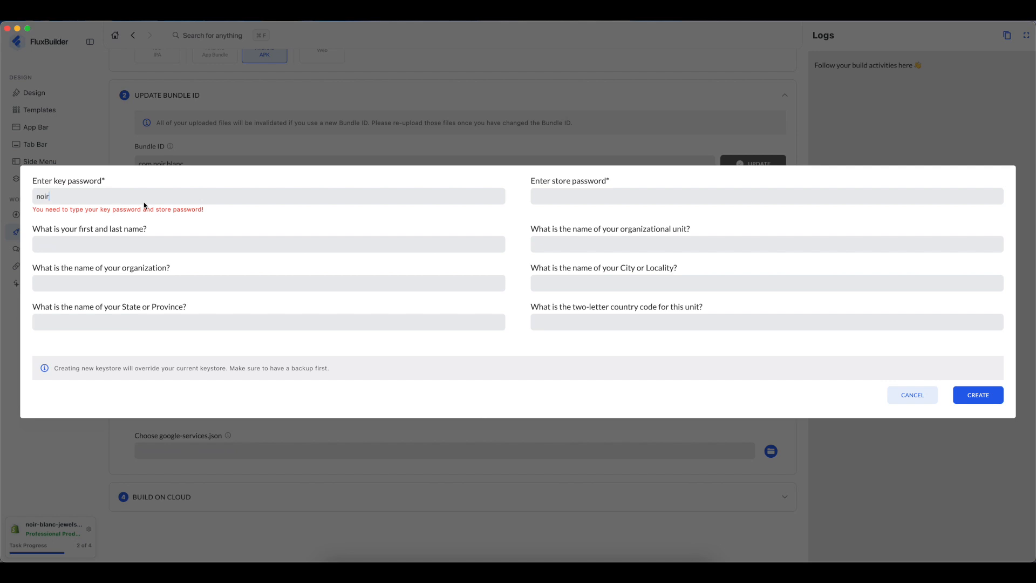
- Copy the key password into the store password field and create key.jks
drag(93, 197, 37, 200)
right_click(45, 198)
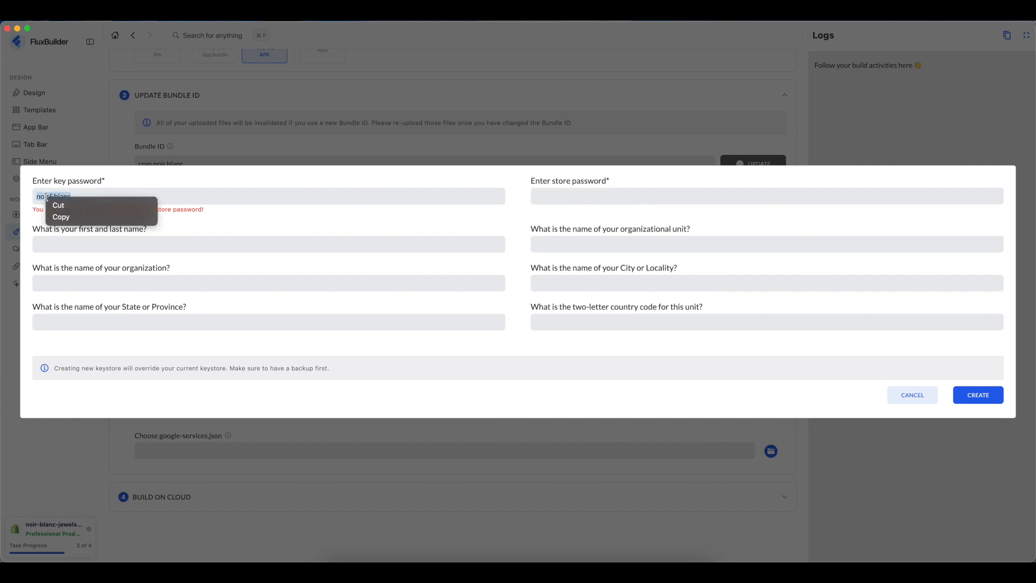
click(62, 217)
click(541, 198)
right_click(543, 199)
click(553, 207)
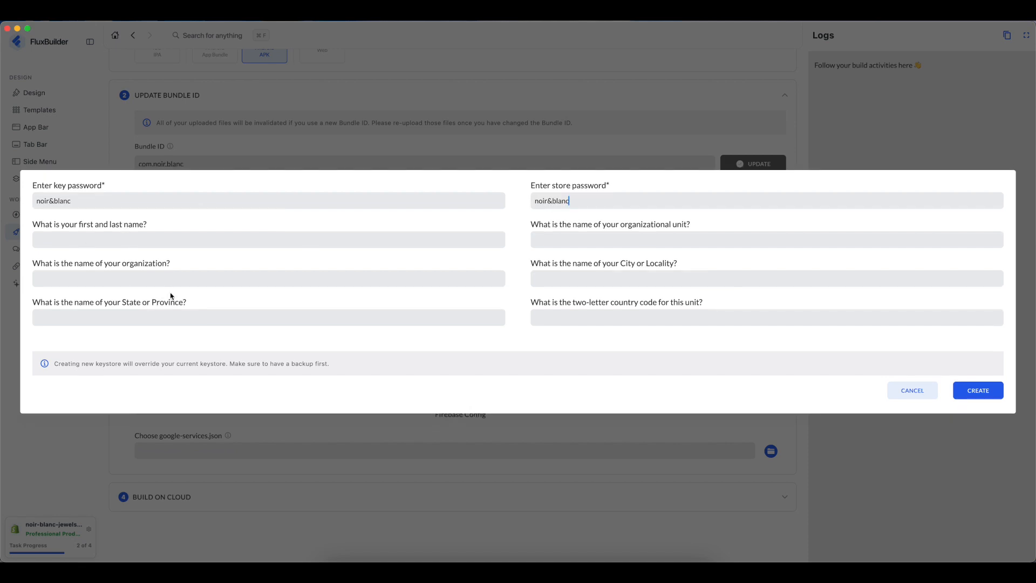
click(971, 392)
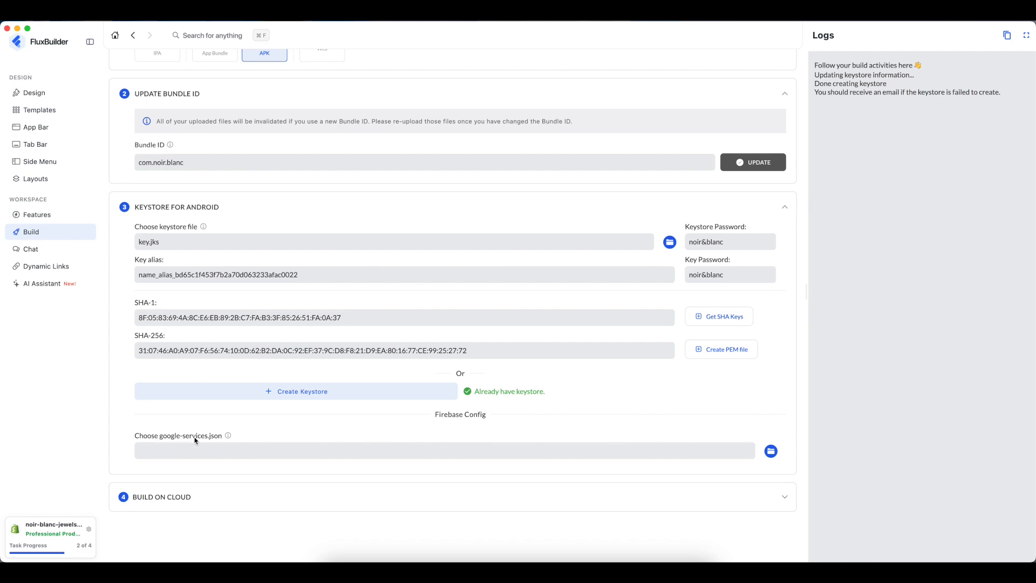
mouse_move(228, 436)
key(super+Tab)
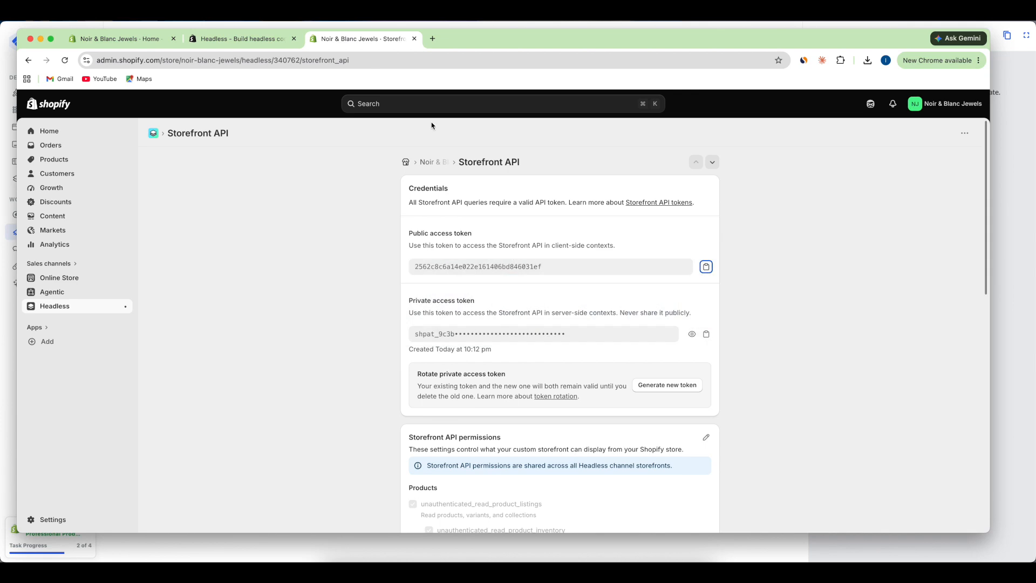
- Search 'firebase' in a new tab and go from firebase.google.com to the console
click(433, 40)
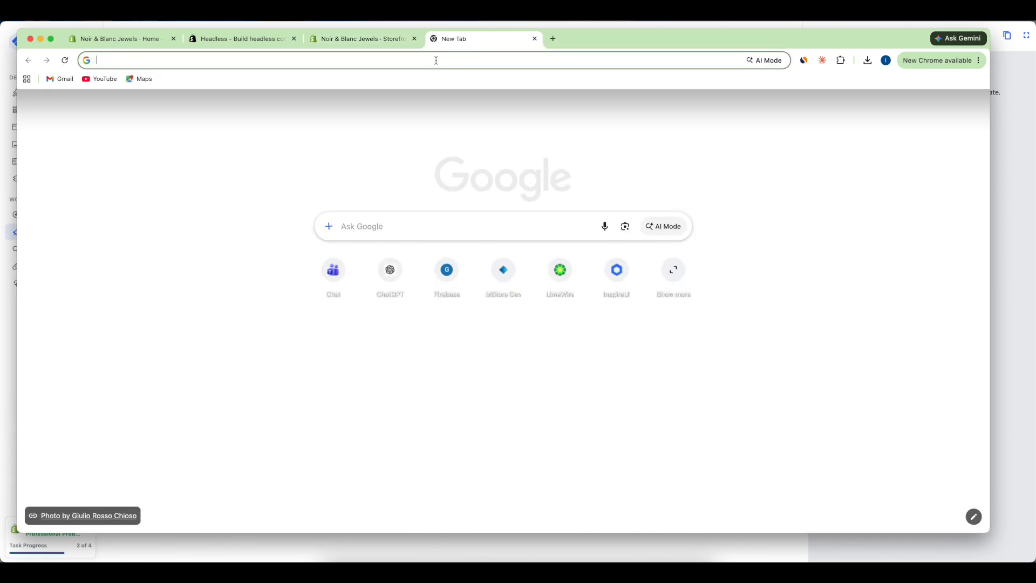
text(firebase)
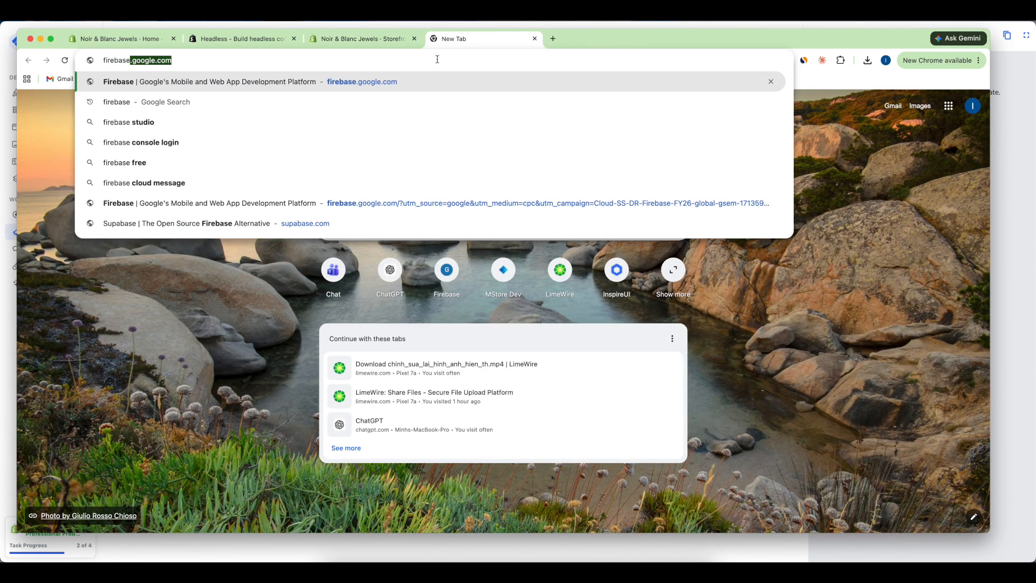
key(Return)
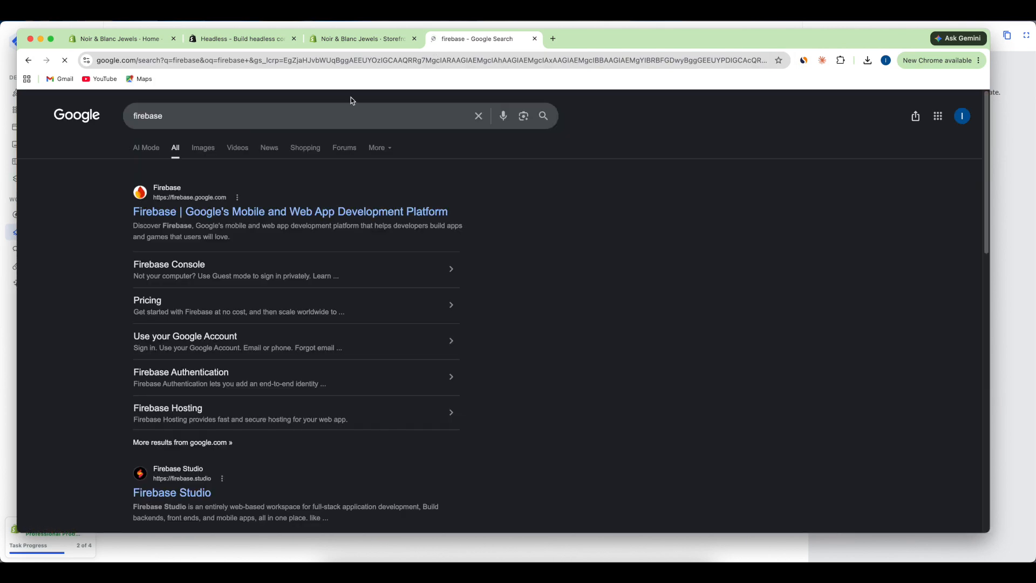
click(201, 214)
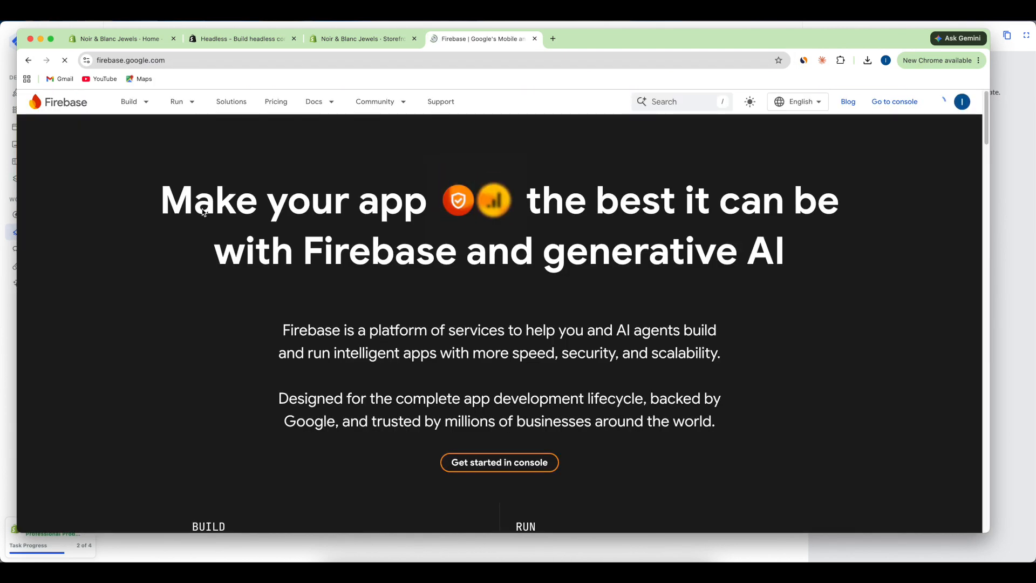
click(507, 464)
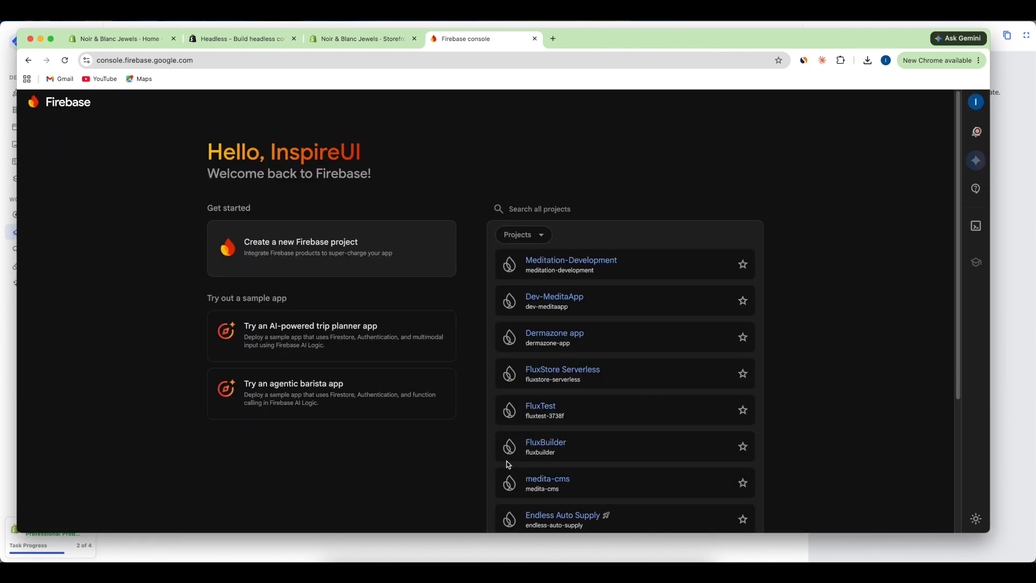
- Start a new Firebase project named NoirBlanc
click(320, 253)
click(237, 301)
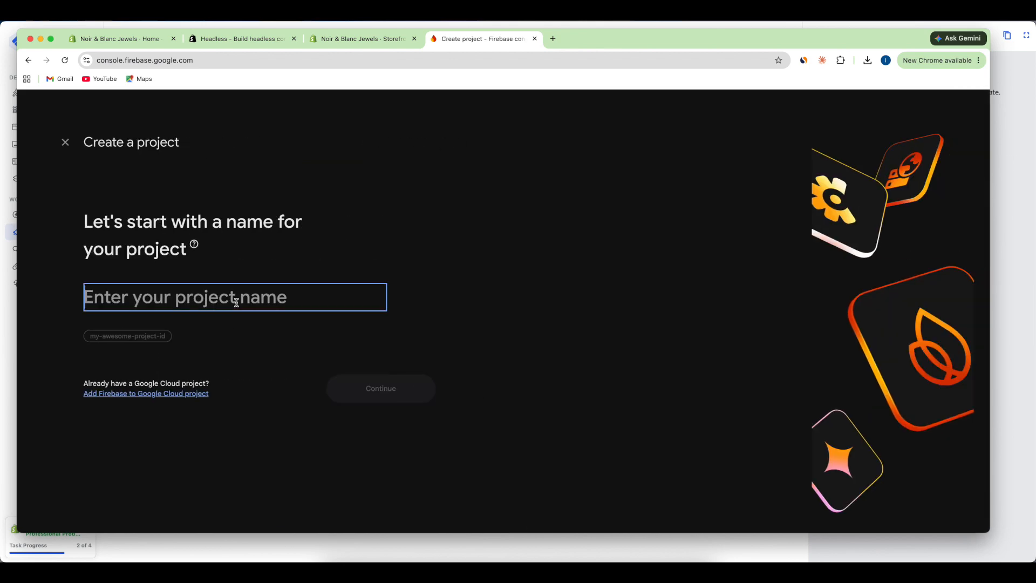
text(NoirBlanc)
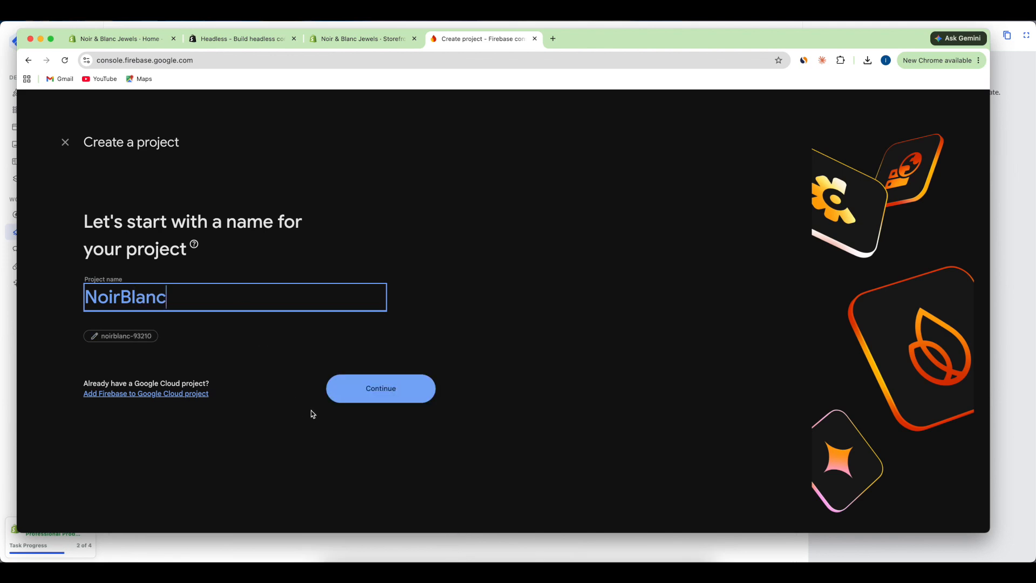
click(349, 397)
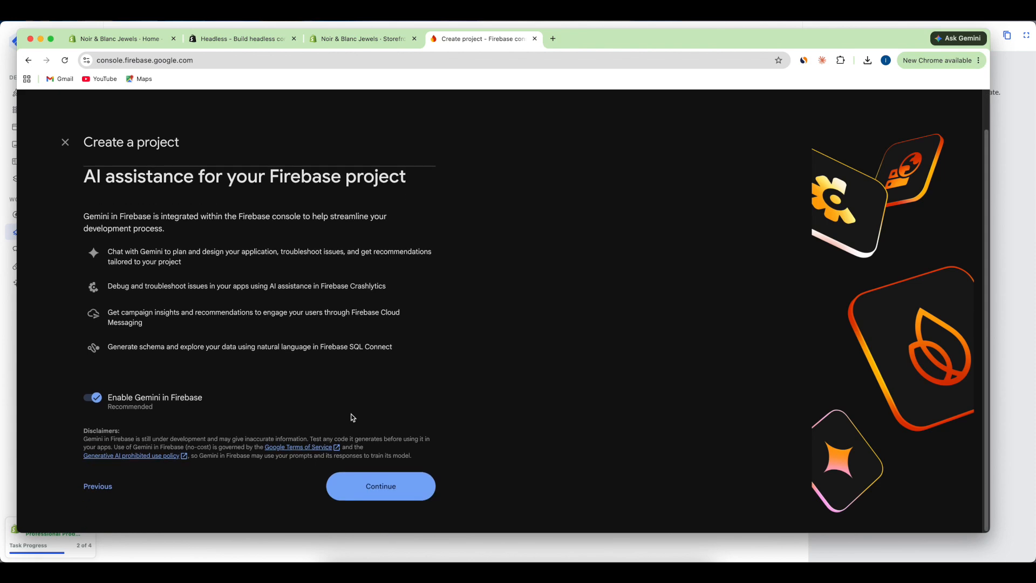
- Keep Gemini and Analytics on with Default Account for Firebase, create the project, and open it
click(378, 487)
click(385, 511)
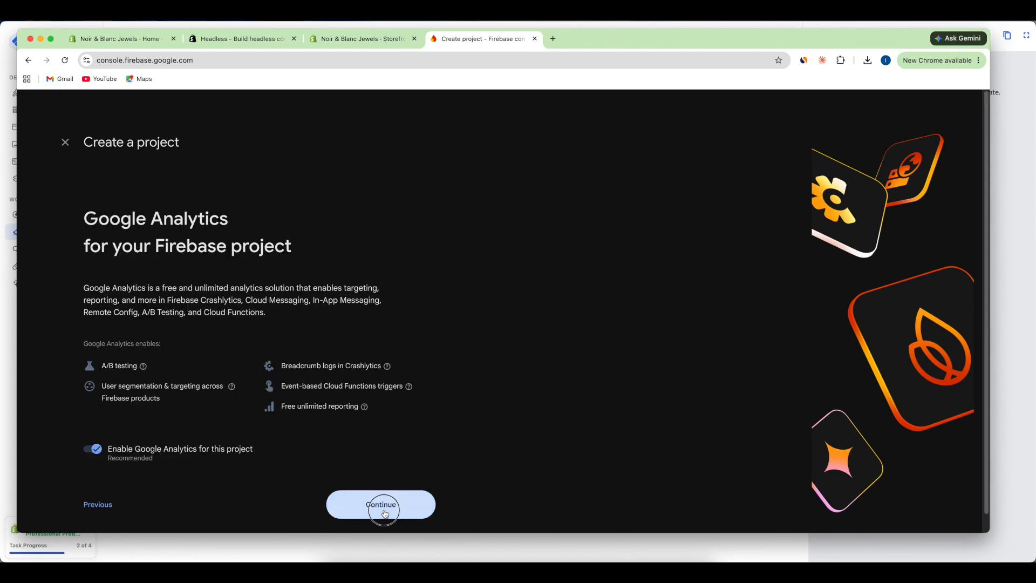
click(185, 285)
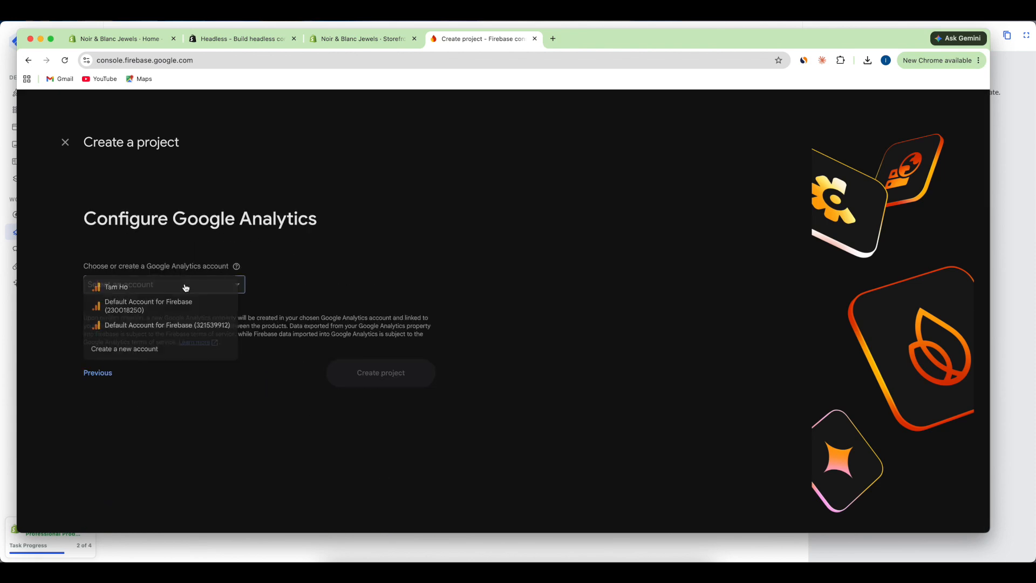
click(187, 305)
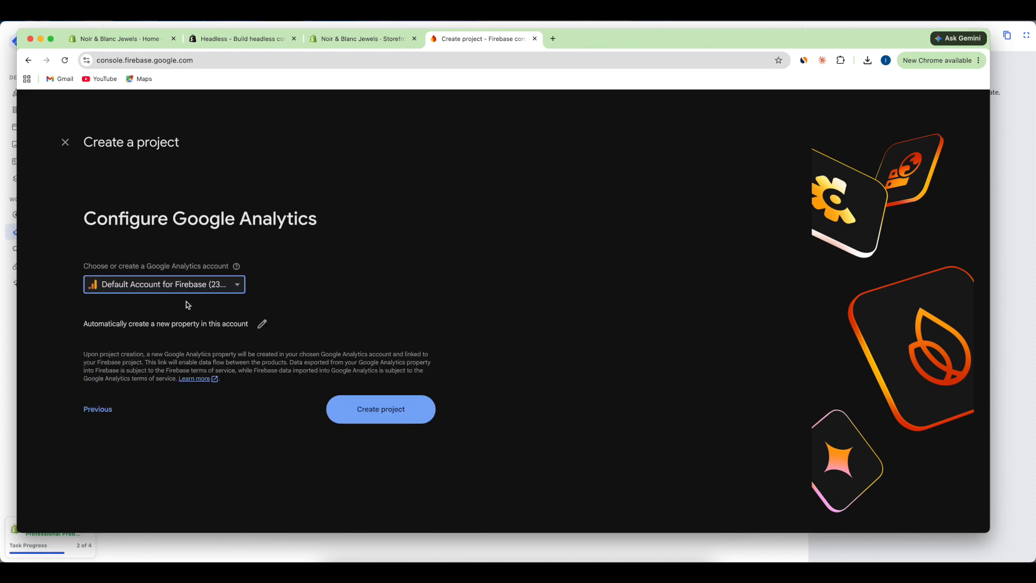
click(360, 416)
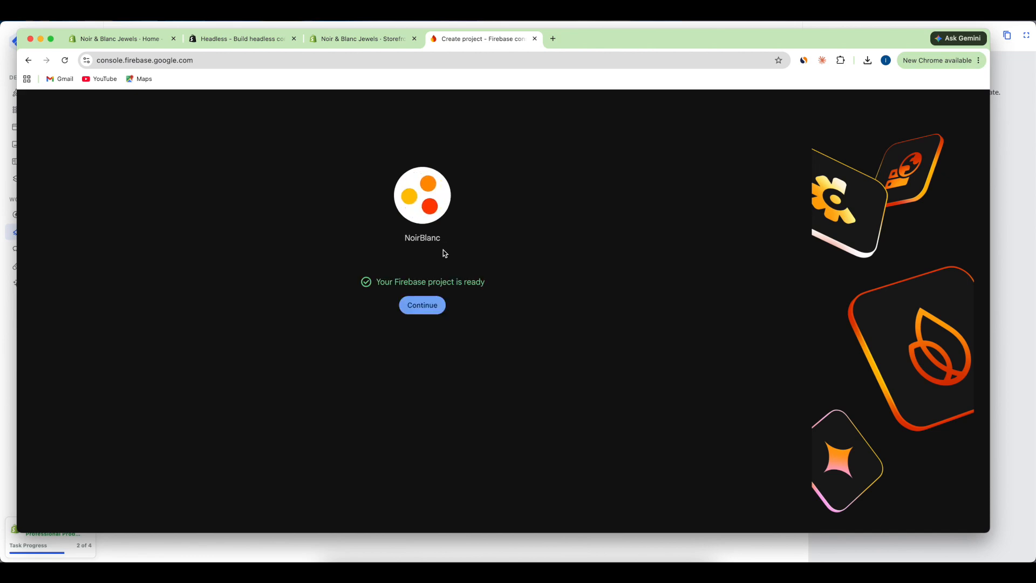
click(430, 312)
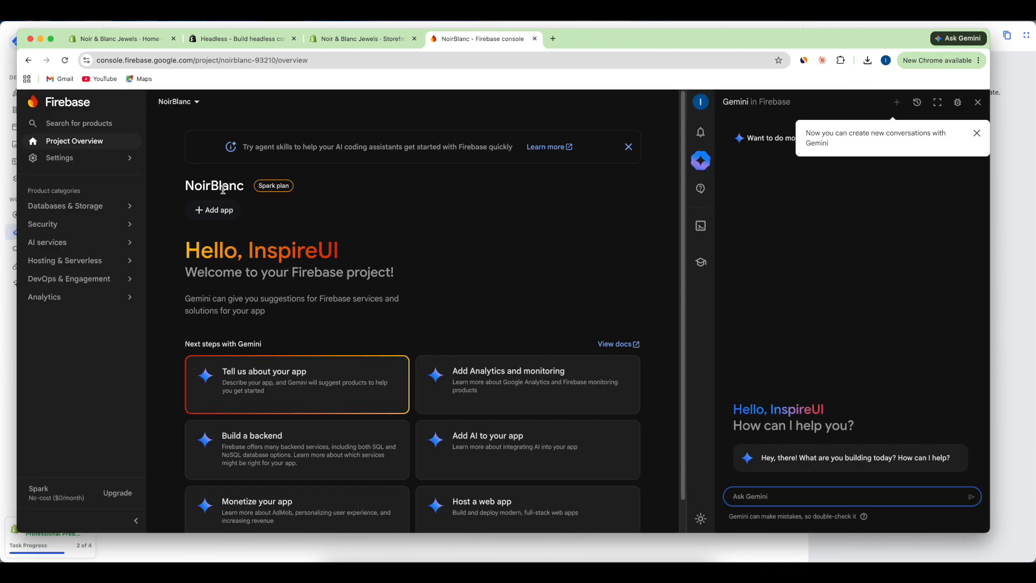
- Open NoirBlanc's General project settings and scroll down to the Your apps section
mouse_move(80, 158)
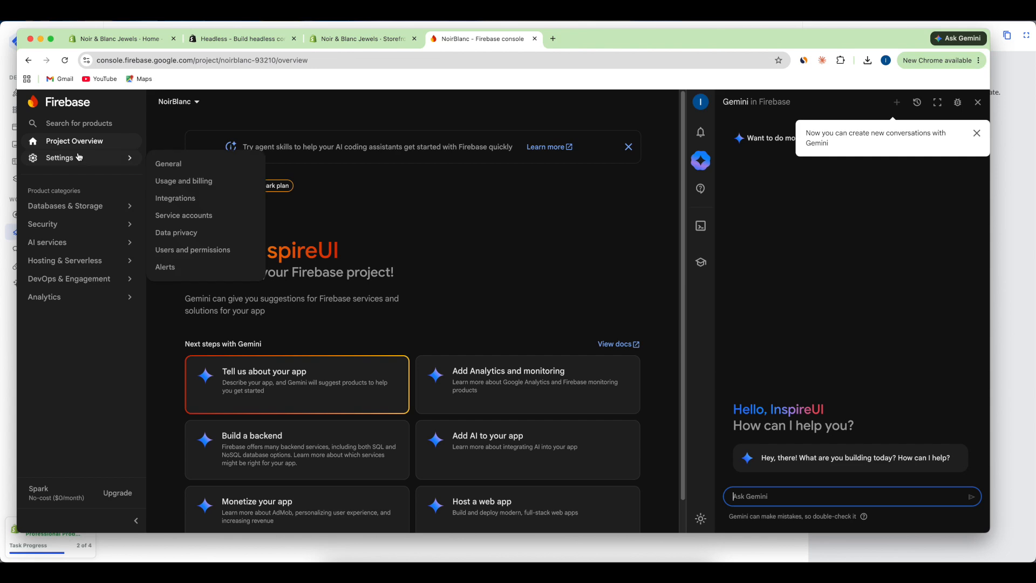
click(177, 164)
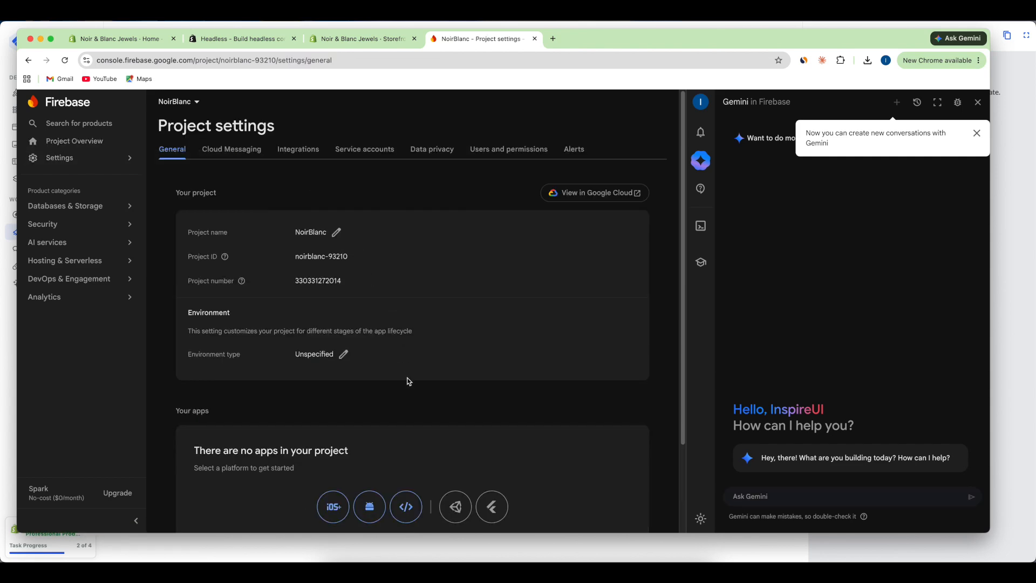
scroll(408, 382, down, 3)
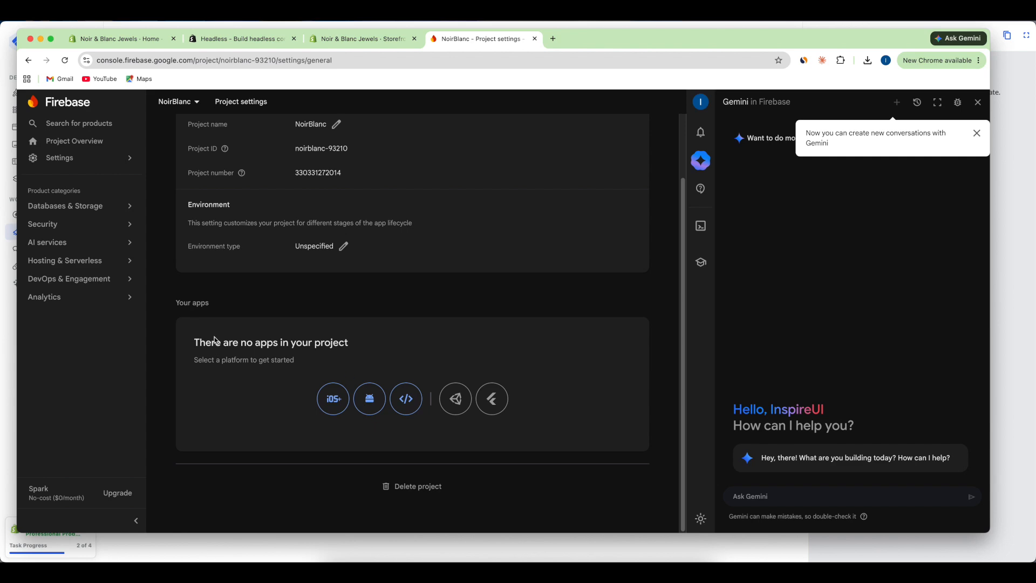
- Register Android package com.noir.blanc and download its google-services.json
click(370, 399)
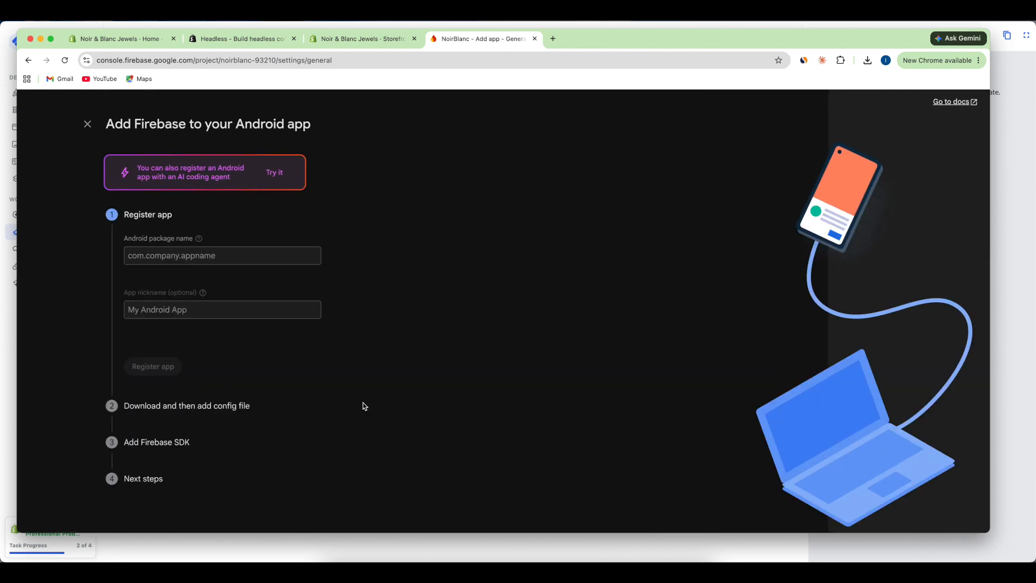
click(168, 251)
text(com)
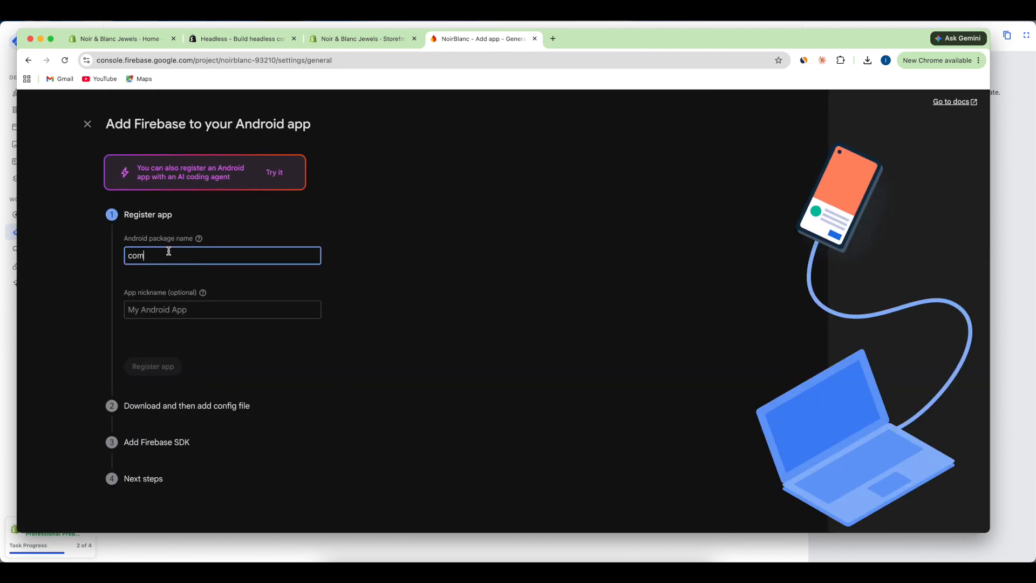
text(.noir.blanc)
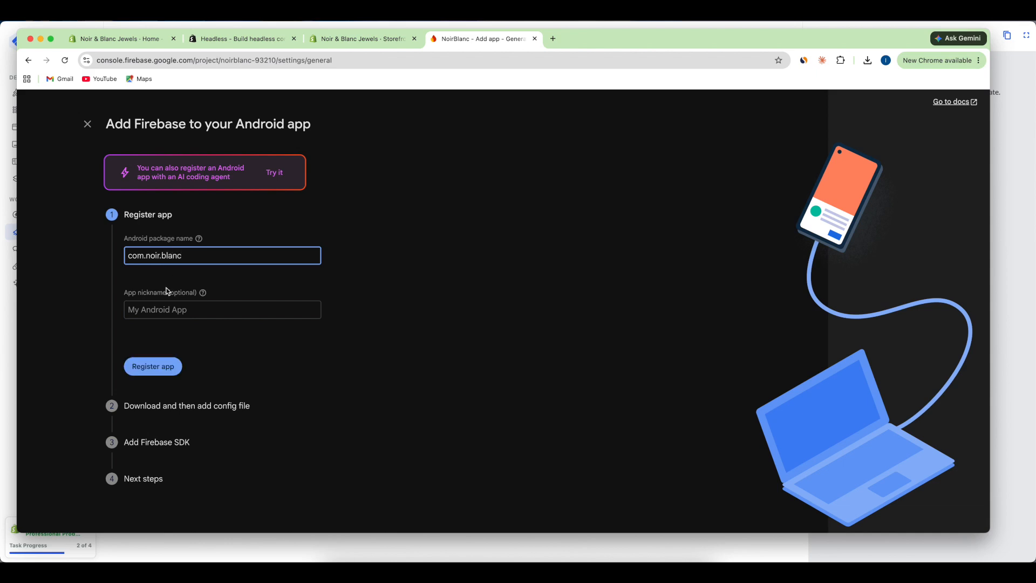
click(148, 367)
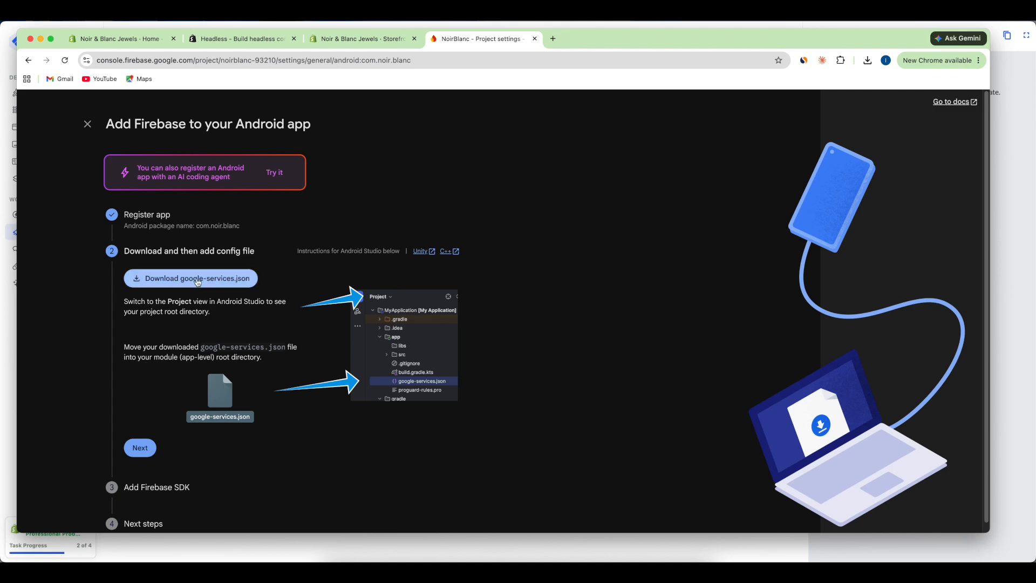
click(211, 280)
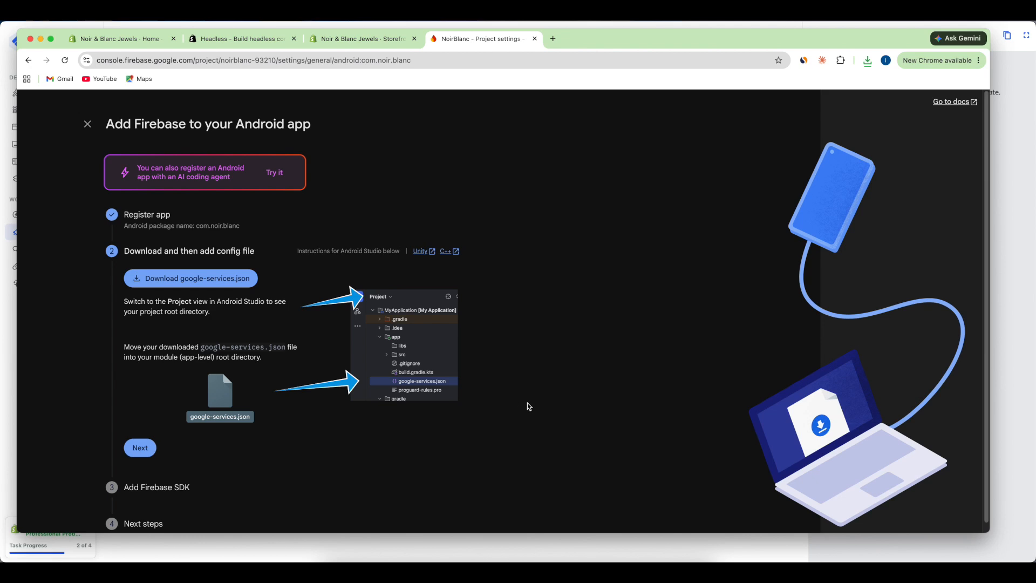
key(super+Tab)
key(super+Tab)
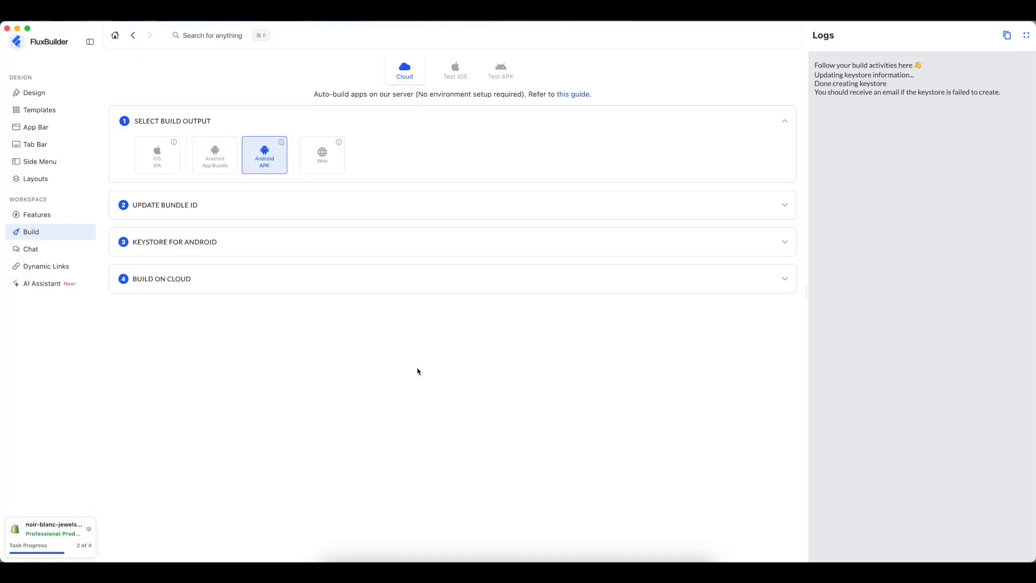
- Attach google-services.json from Downloads as the Firebase config, then show the cloud build form
click(214, 243)
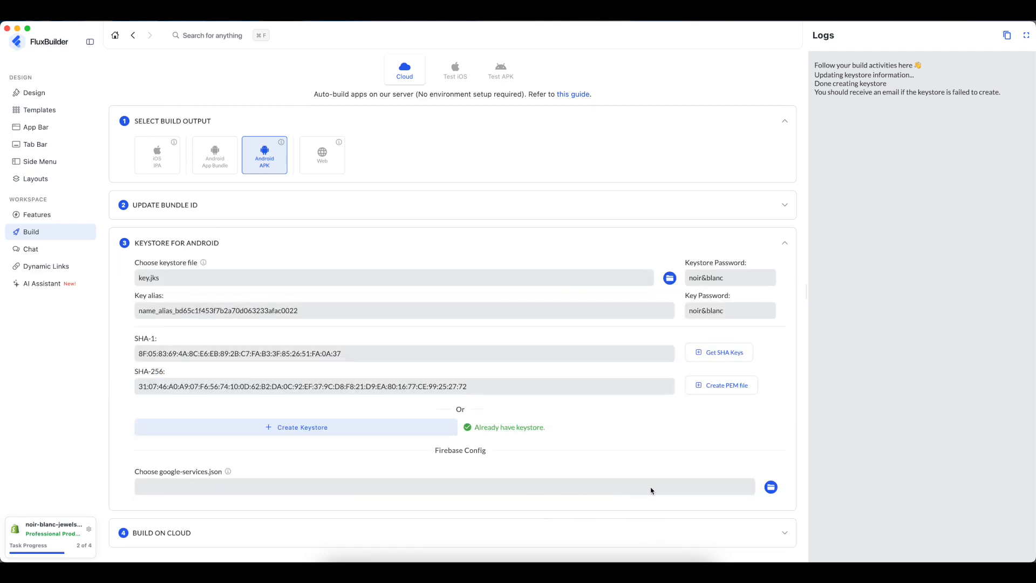
click(771, 487)
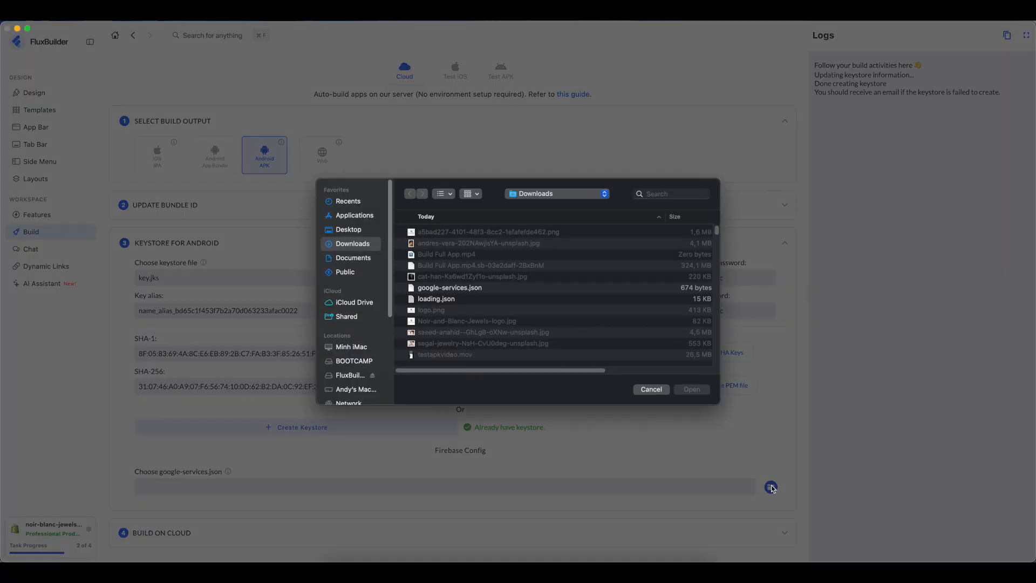
click(455, 288)
click(689, 390)
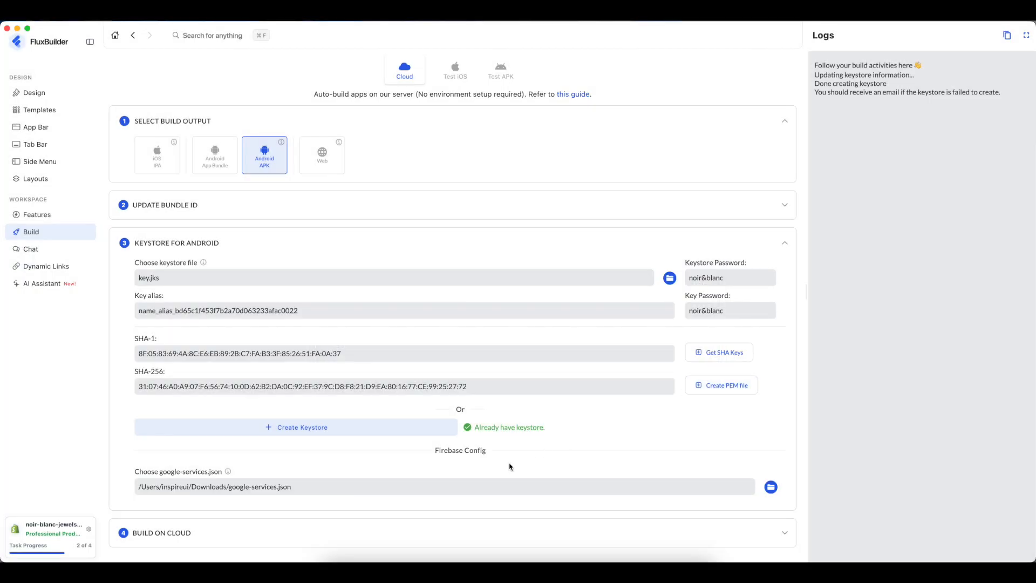
click(216, 248)
click(204, 279)
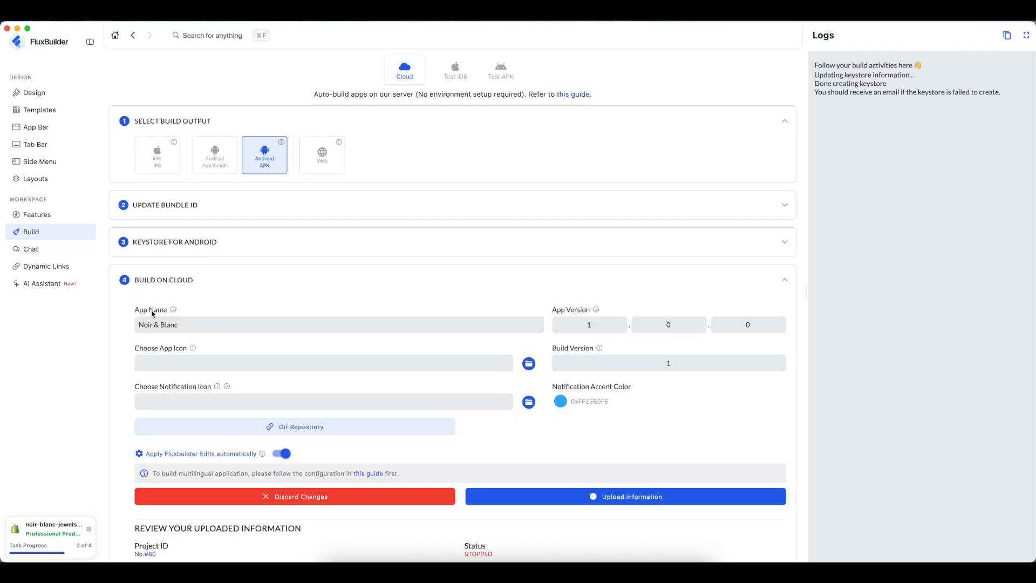
- Choose Noir-and-Blanc-Jewels-logo.jpg from Downloads as the cloud build's app icon image
mouse_move(172, 313)
mouse_move(598, 314)
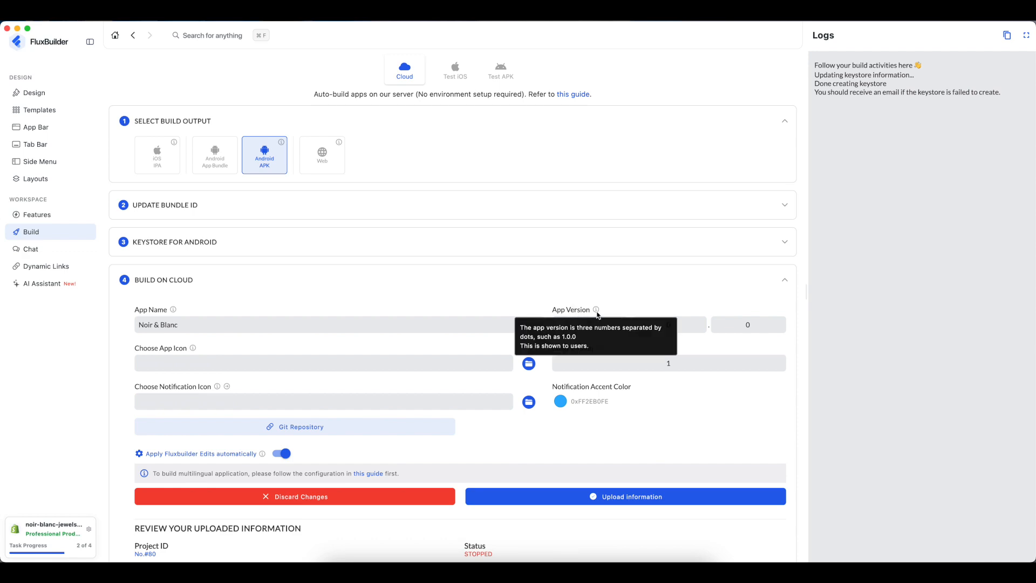
mouse_move(192, 349)
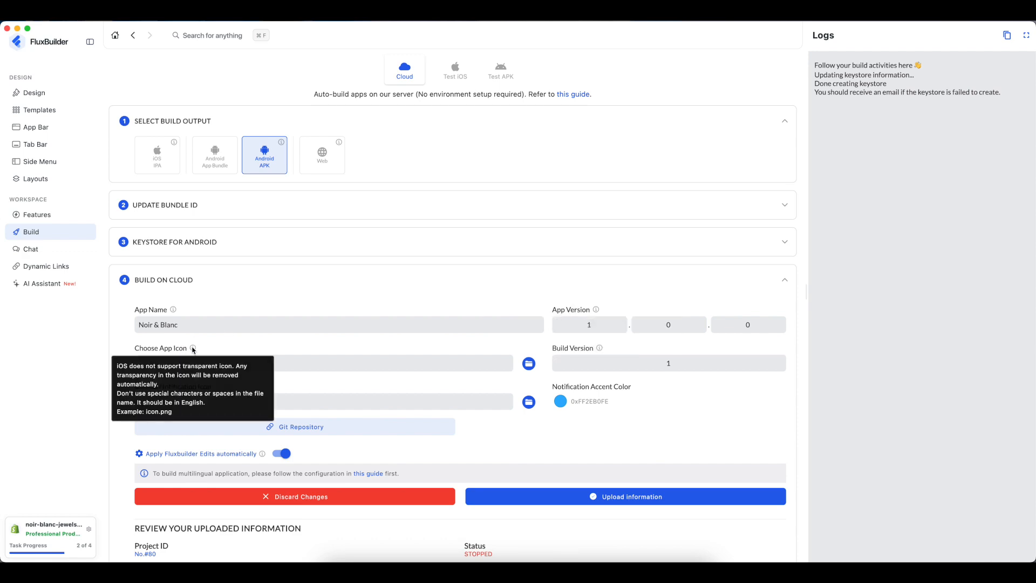
click(529, 365)
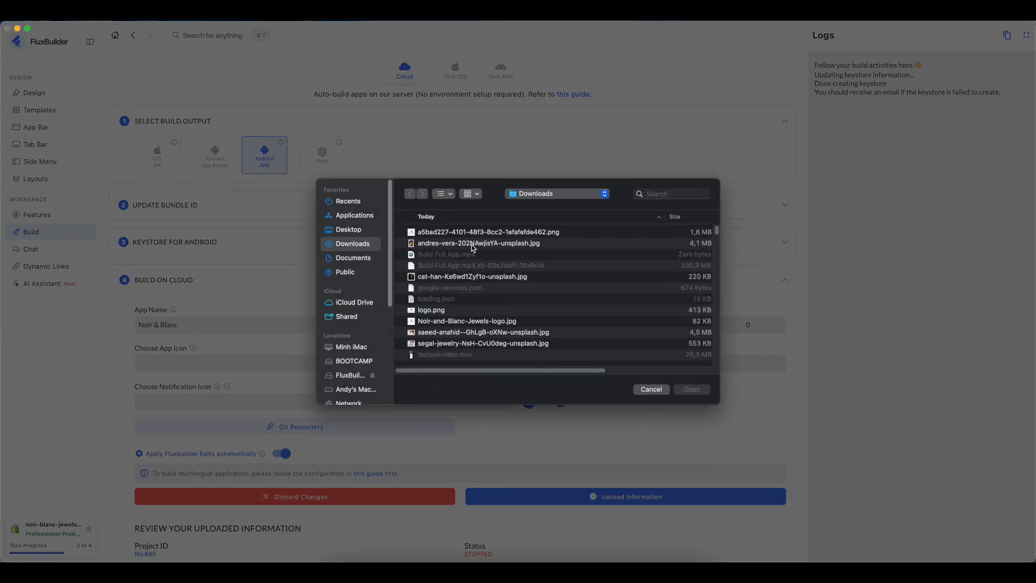
click(469, 321)
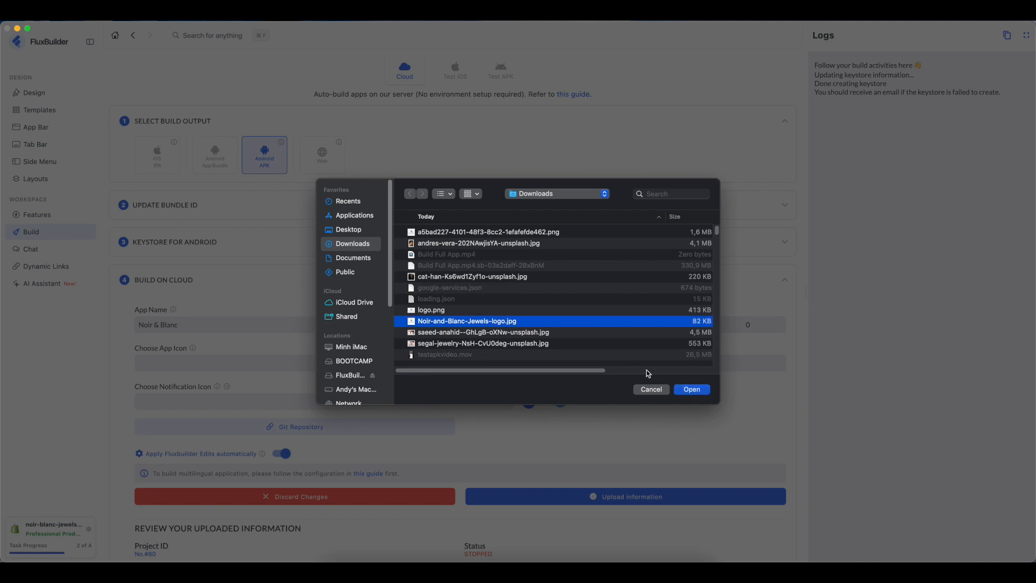
click(691, 389)
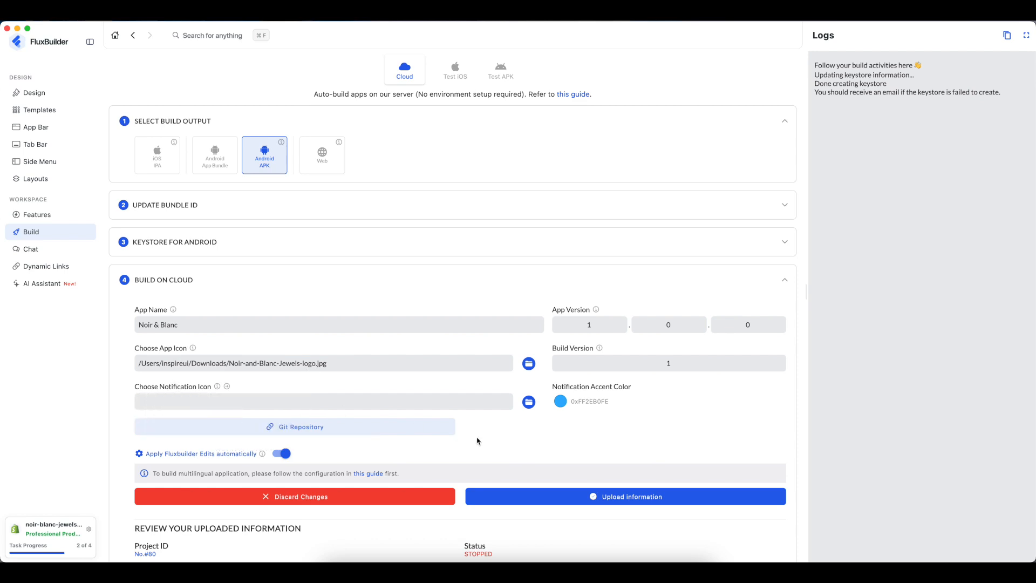
scroll(477, 441, down, 5)
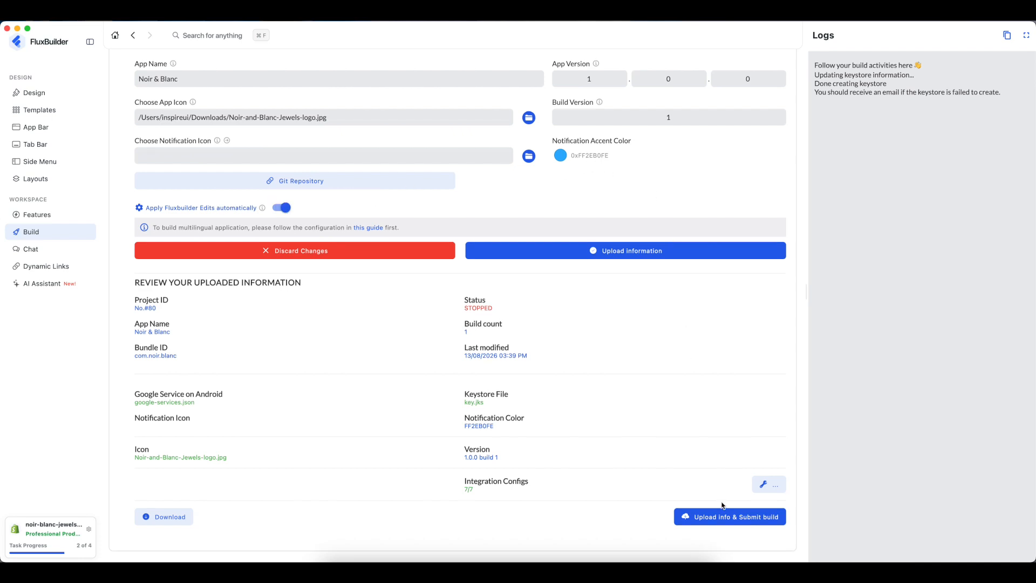
- Upload the build info and submit the Noir & Blanc Android APK build
scroll(724, 505, down, 1)
click(728, 480)
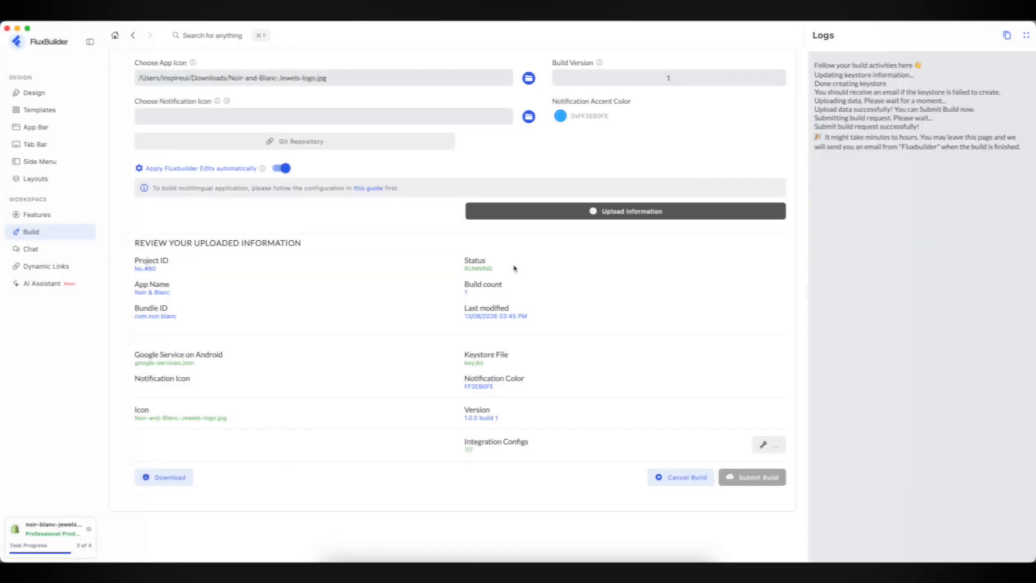
scroll(513, 268, up, 5)
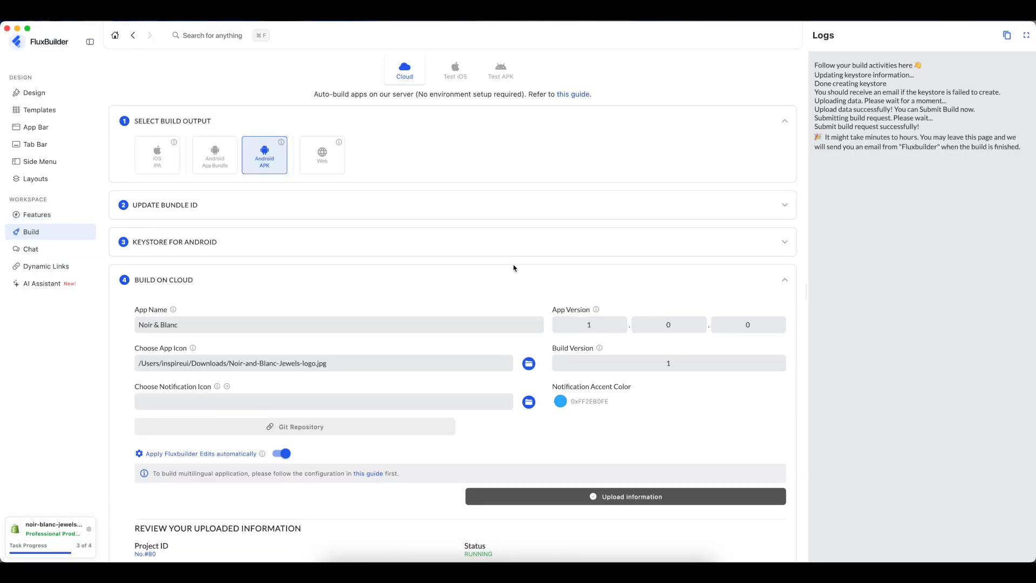
- Switch the build output from Android APK to iOS IPA, review iOS certificate settings, then return to Chrome
click(279, 160)
click(161, 163)
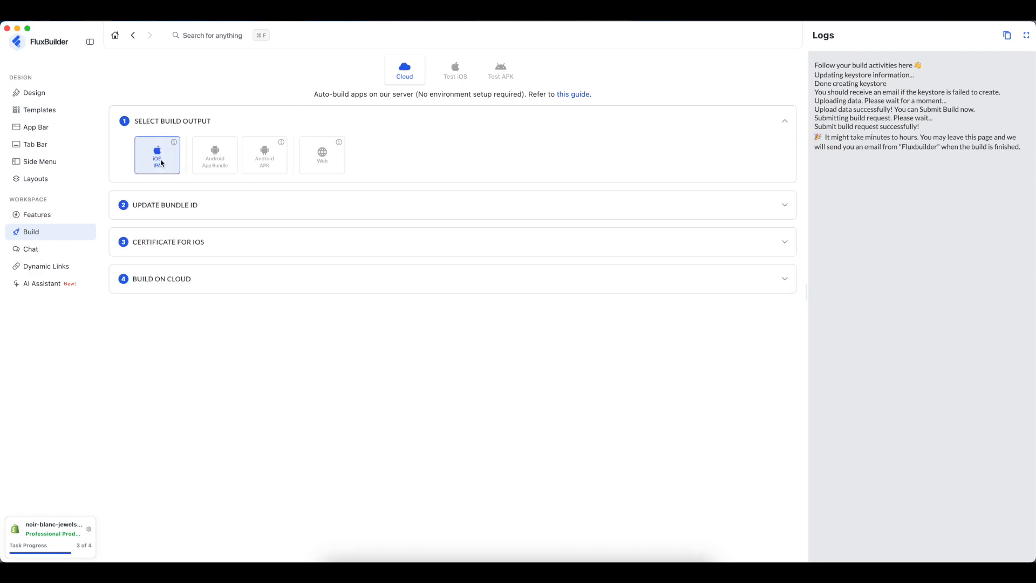
click(200, 207)
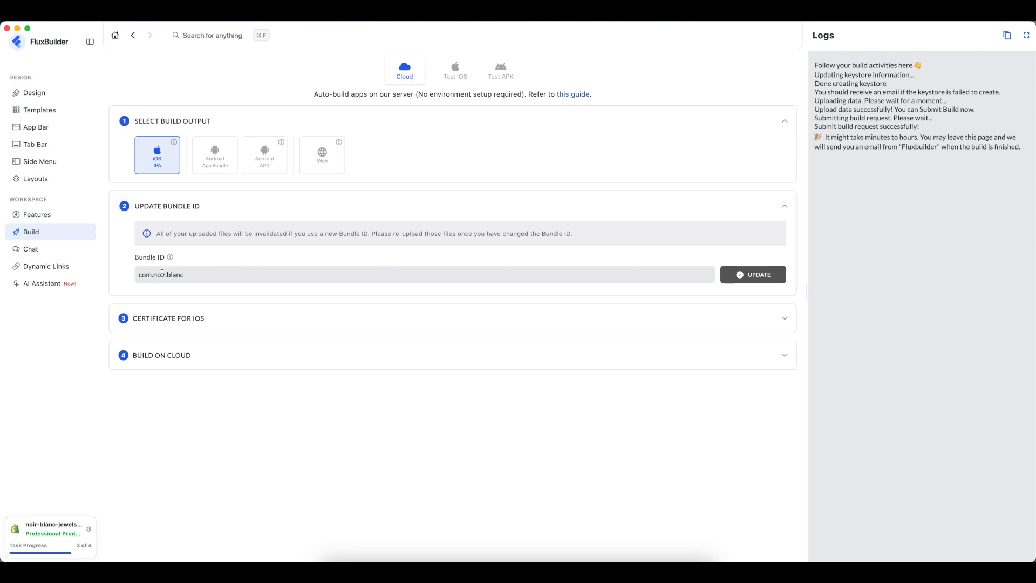
click(205, 321)
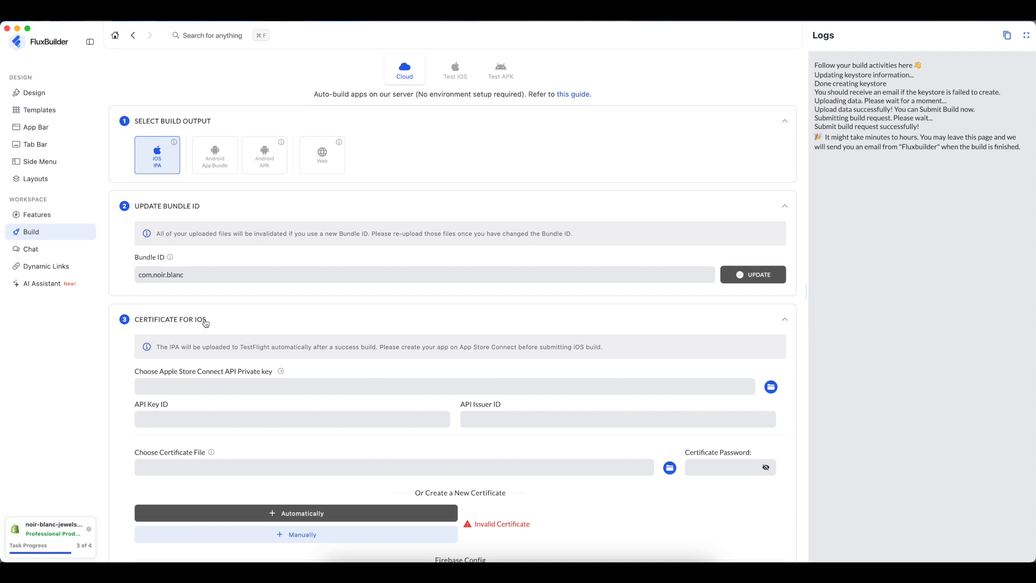
click(244, 206)
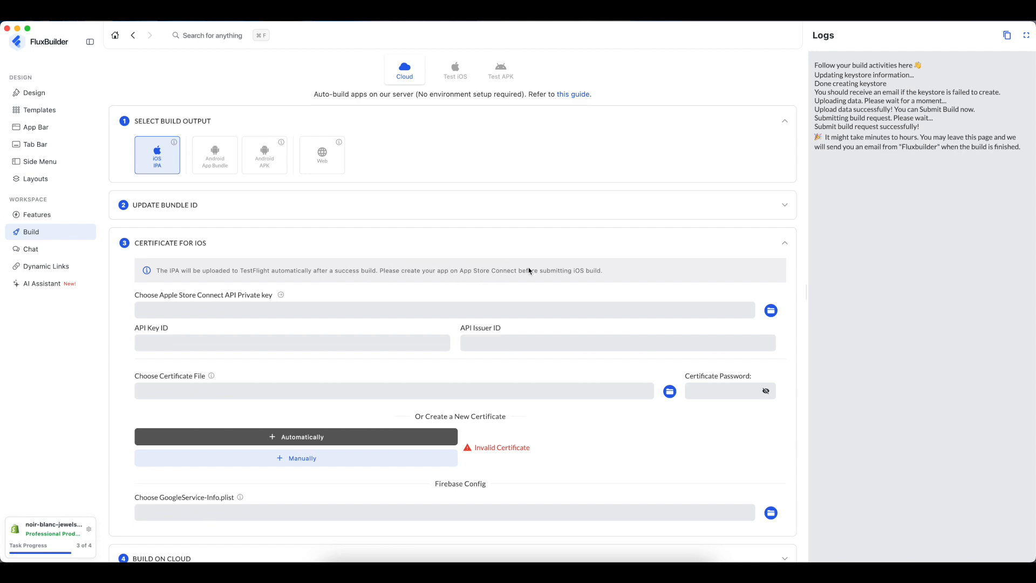
key(super+Tab)
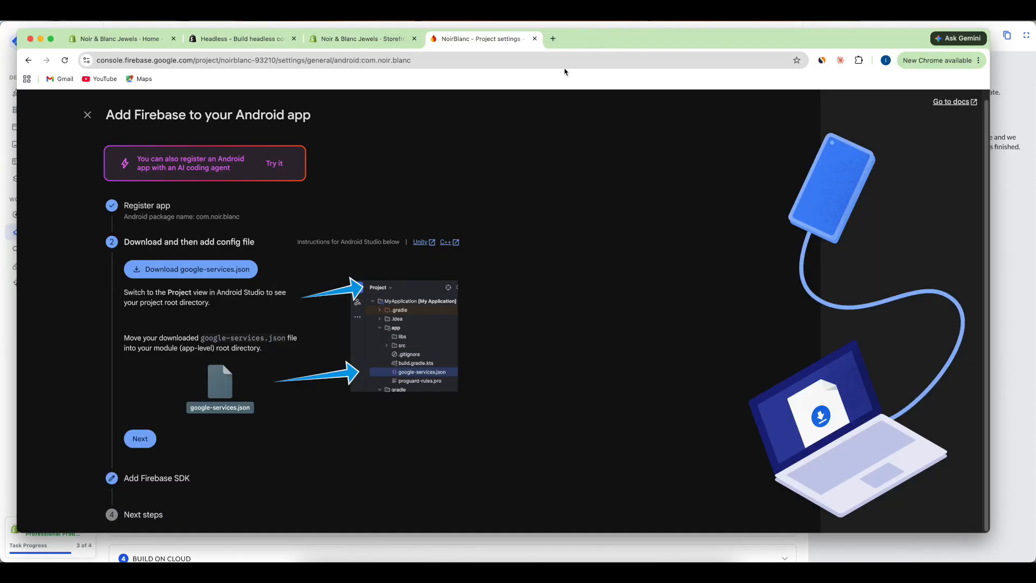
- Open App Store Connect's Apps list in a new tab and show the new-app options
click(553, 39)
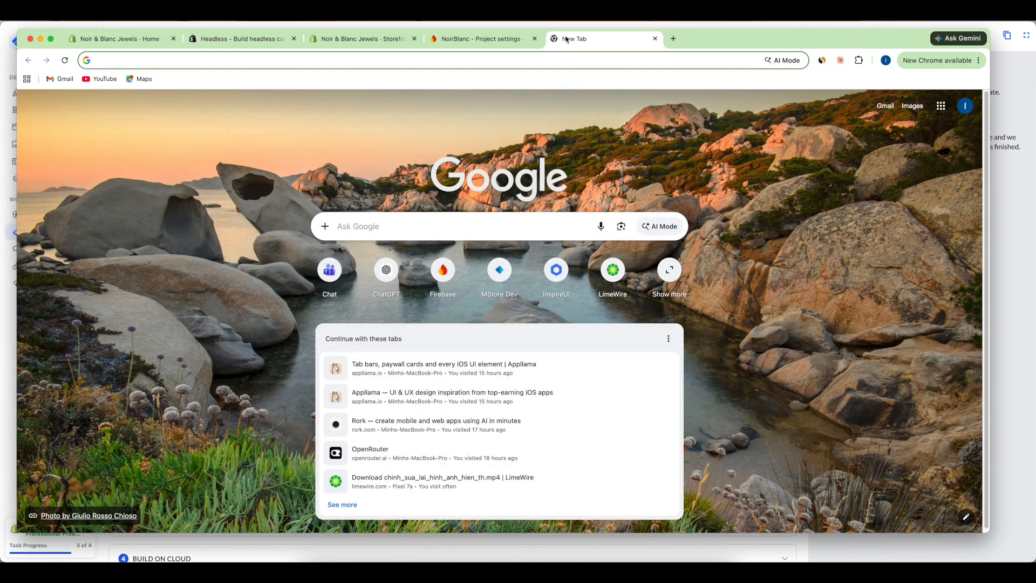
text(appstoreconnect.apple.com)
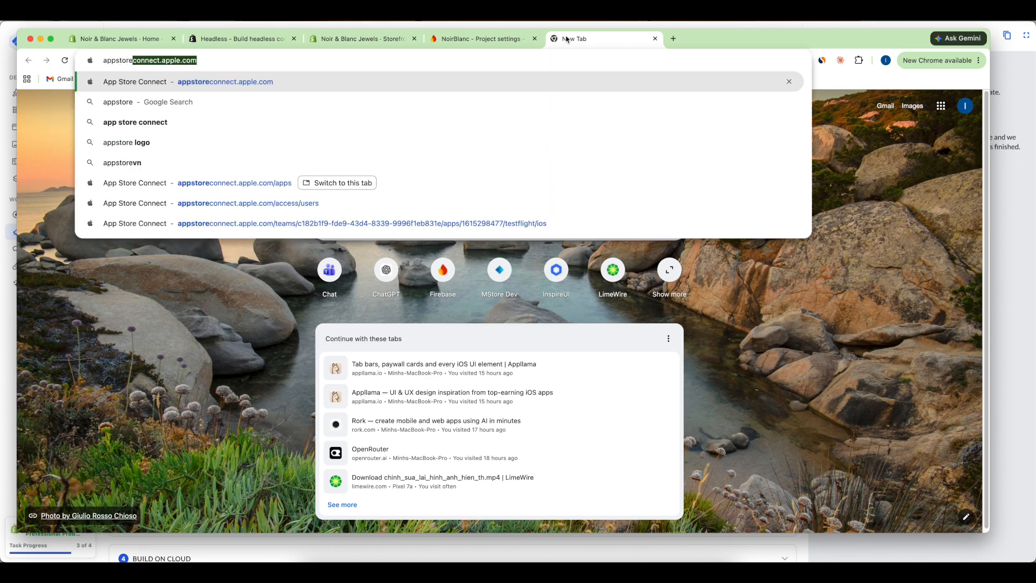
click(280, 82)
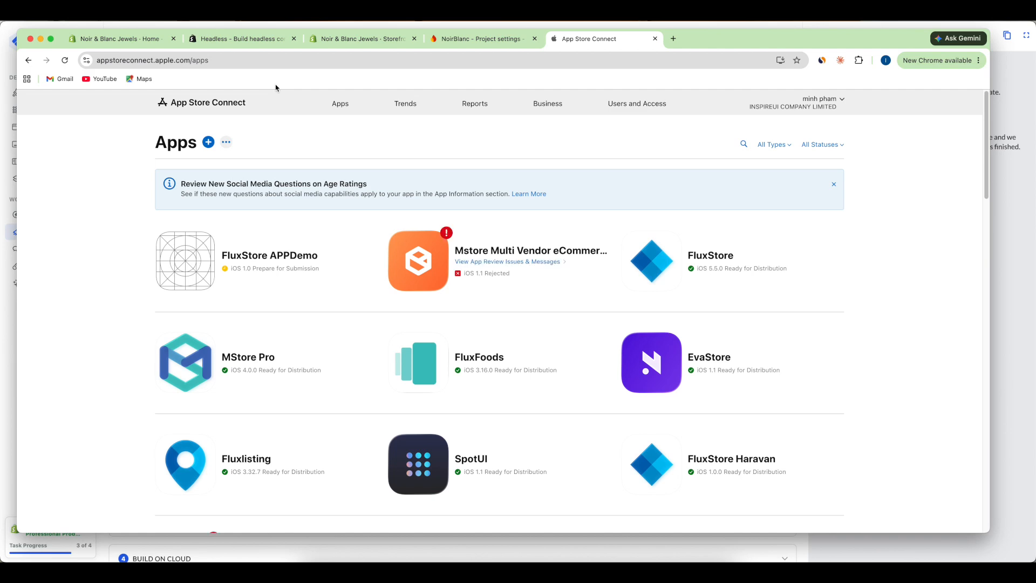
click(342, 104)
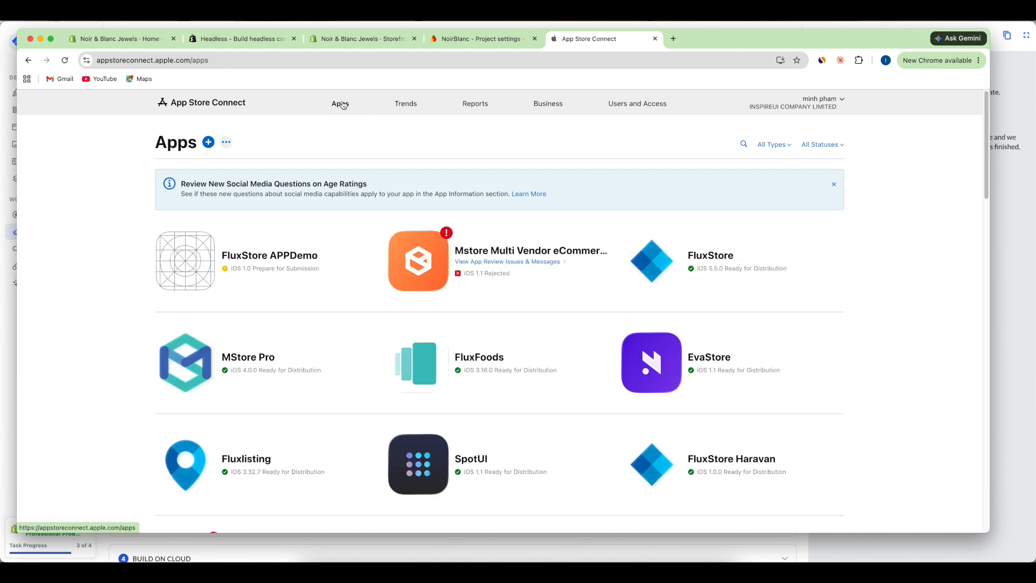
click(208, 143)
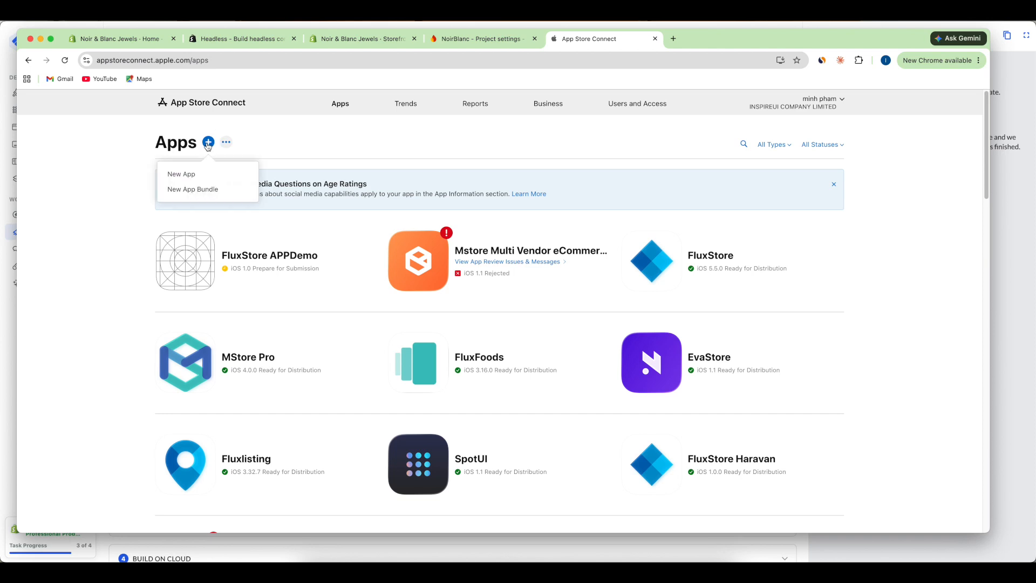
- Start a new iOS app named 'Noir Blanc Jewels' with primary language English (U.K.)
click(187, 175)
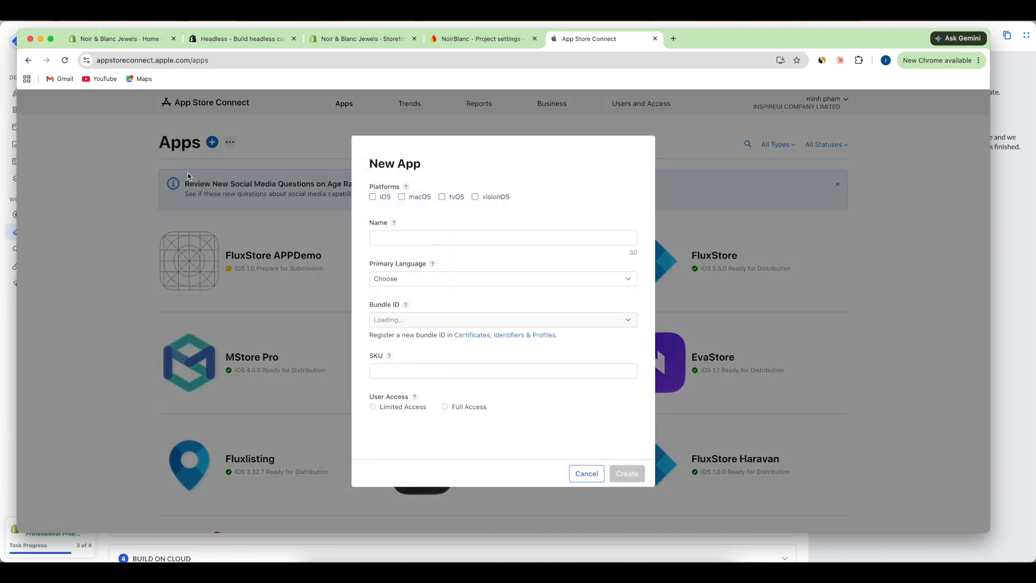
click(373, 198)
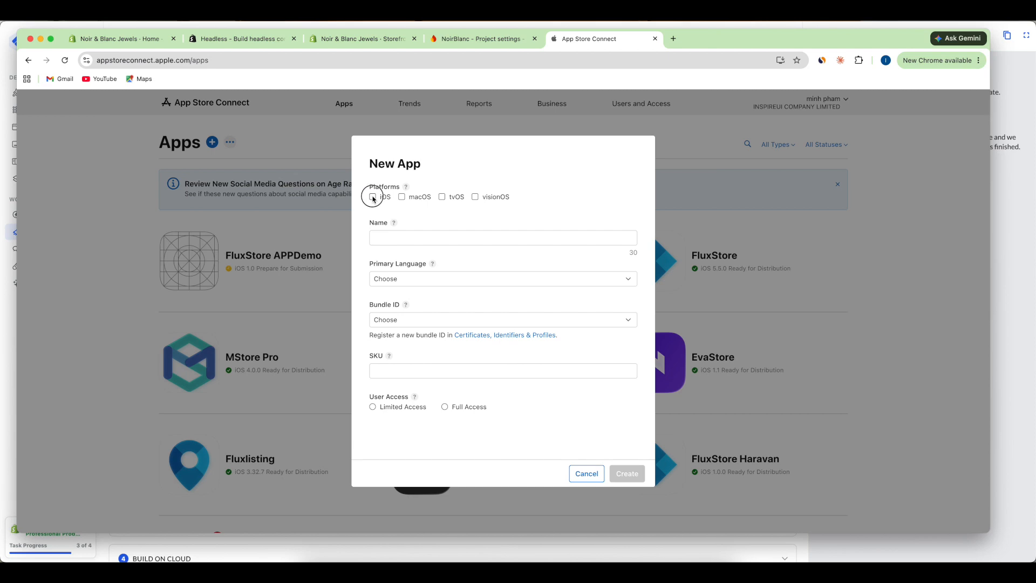
click(443, 236)
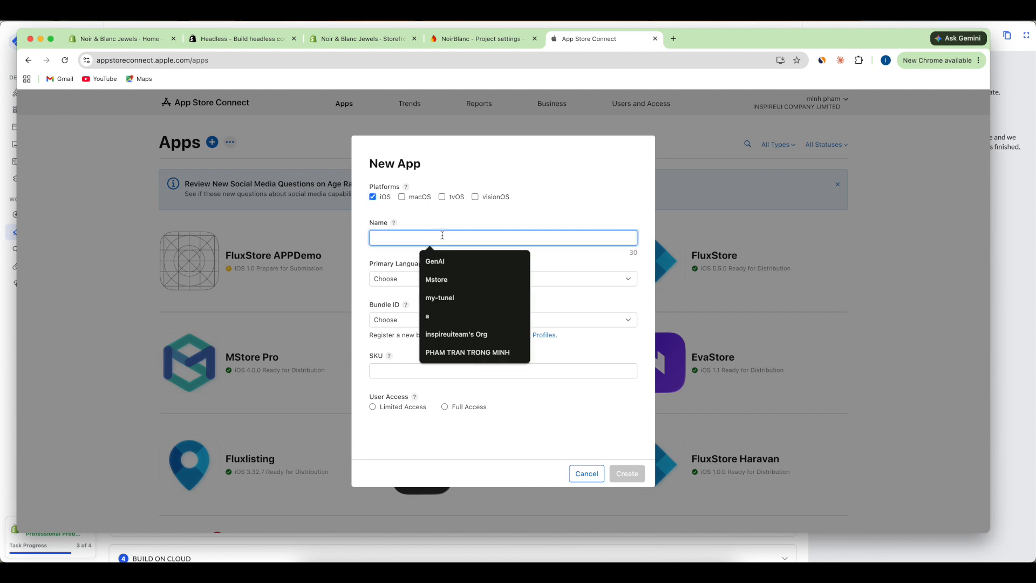
text(Noir Blanc)
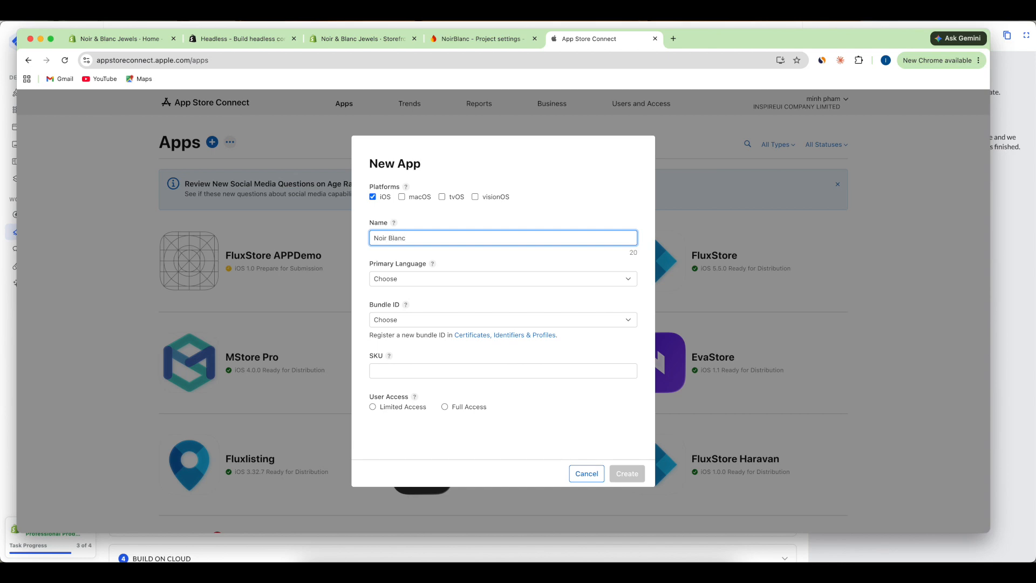
text( Jewels)
click(434, 279)
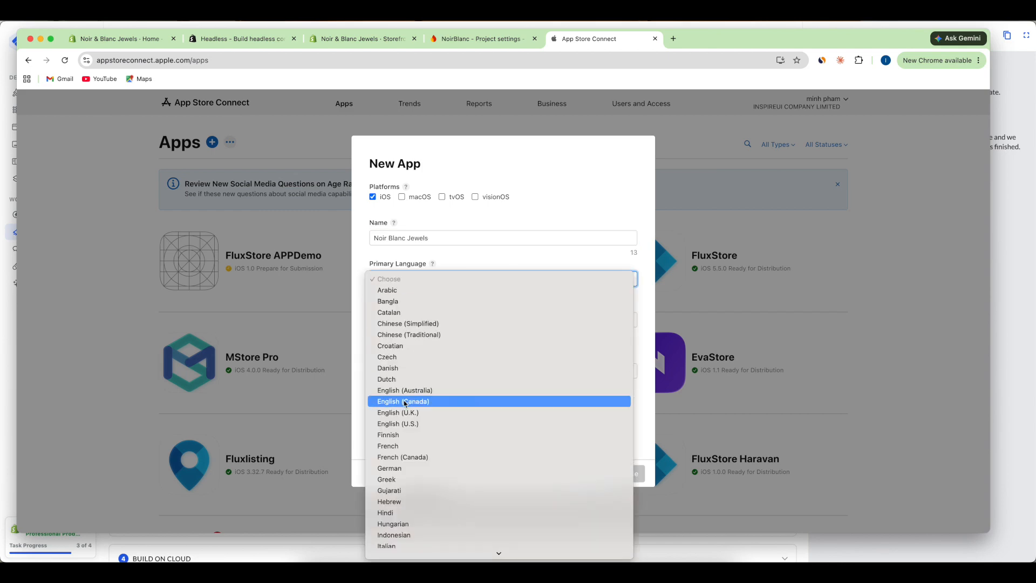
click(402, 413)
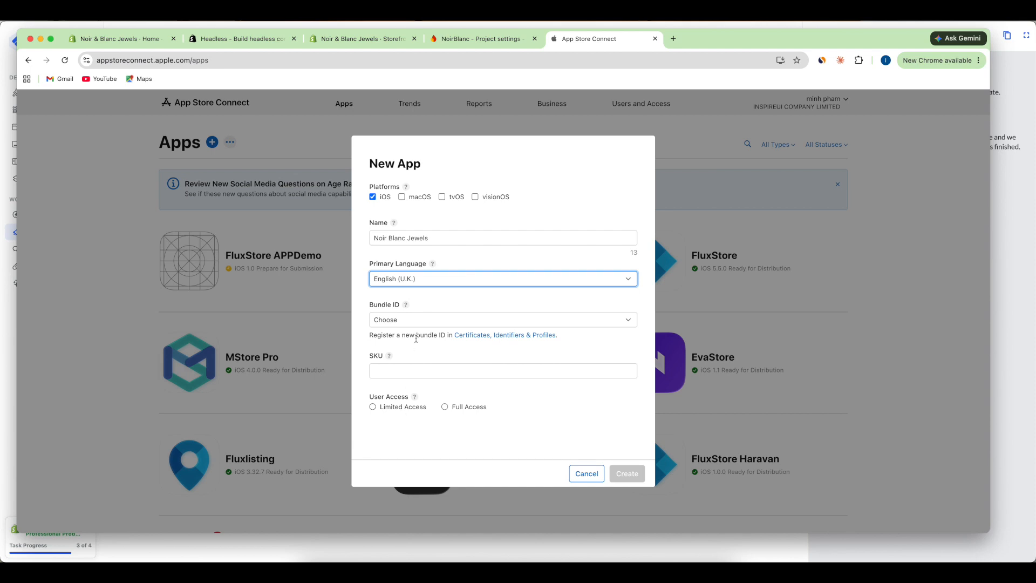
- Check the existing bundle IDs, then open registration of a new bundle ID
click(415, 322)
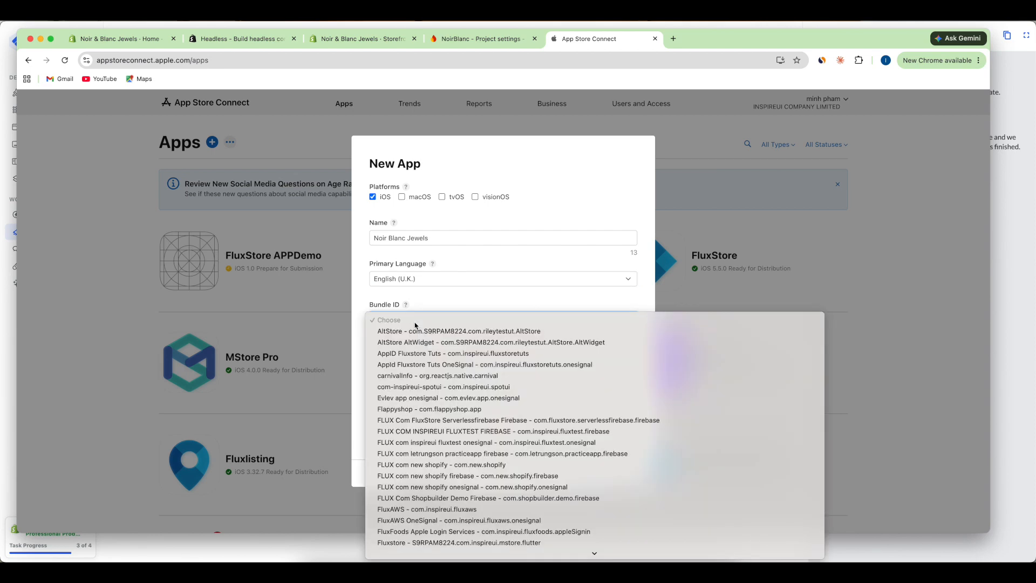
click(362, 294)
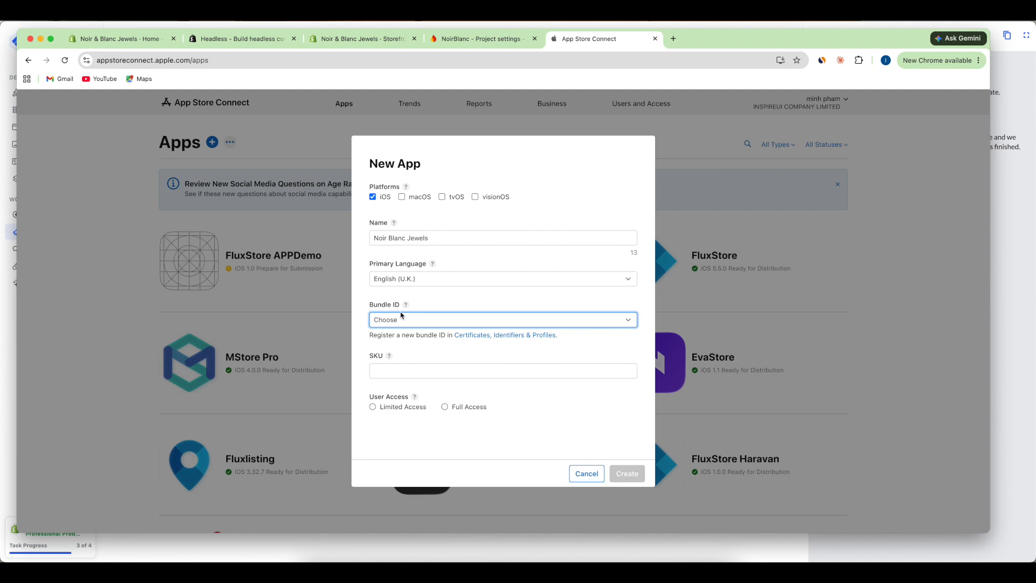
click(469, 340)
click(469, 347)
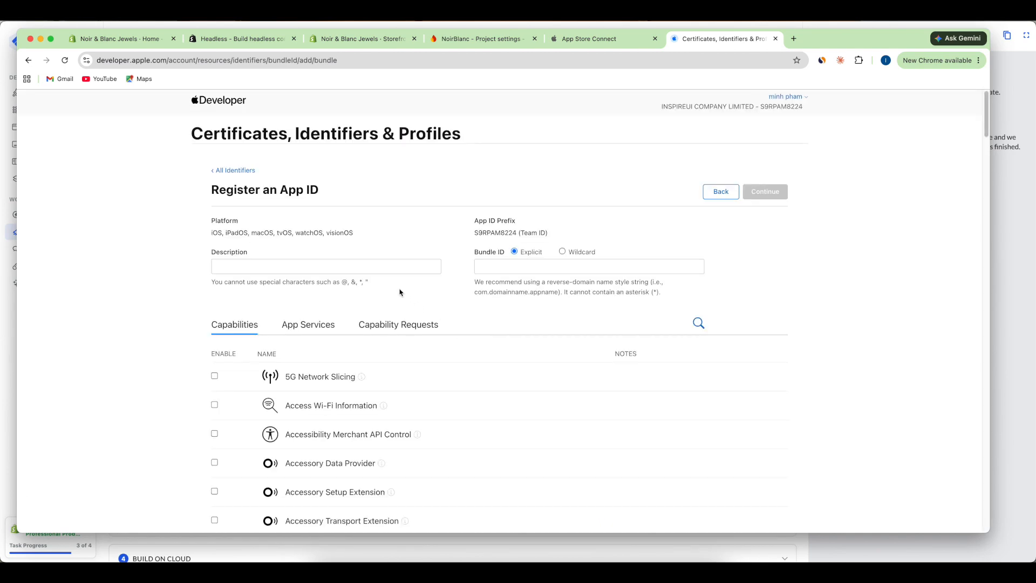
- Enter description 'AppID Noir Blanc' and bundle ID com.noir.blanc for the new App ID
click(388, 270)
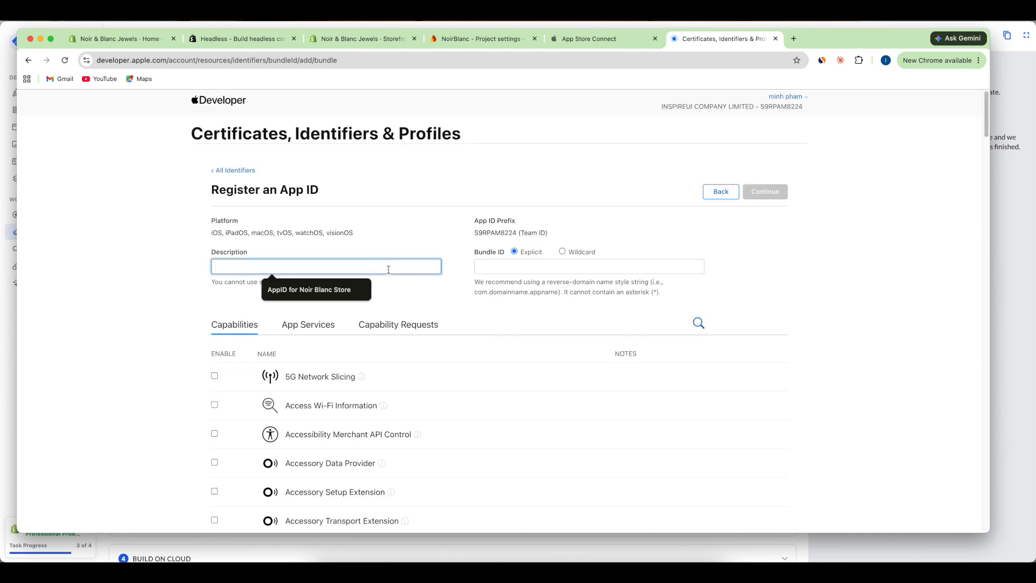
text(AppID Noir)
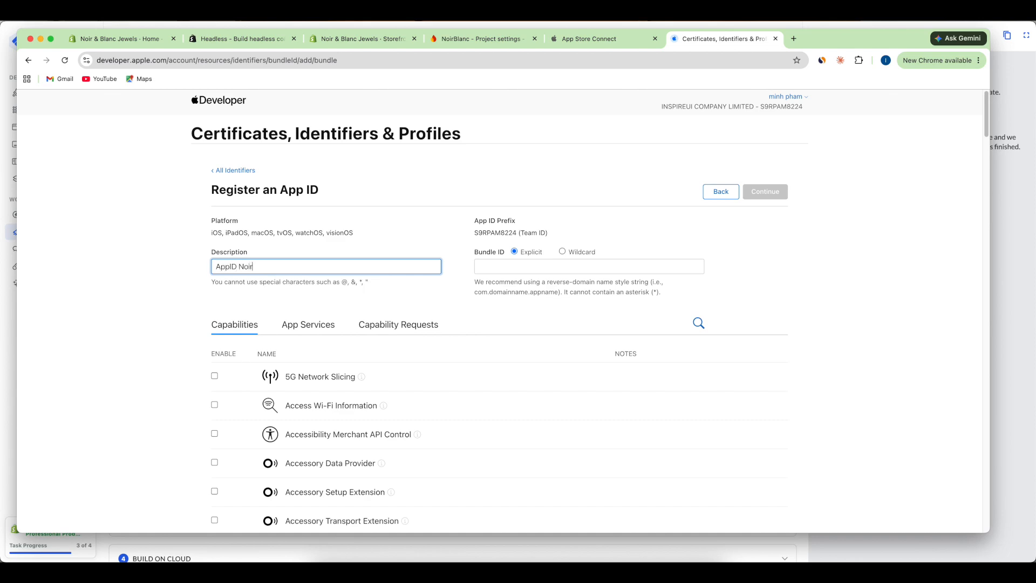
text( Blanc)
click(501, 269)
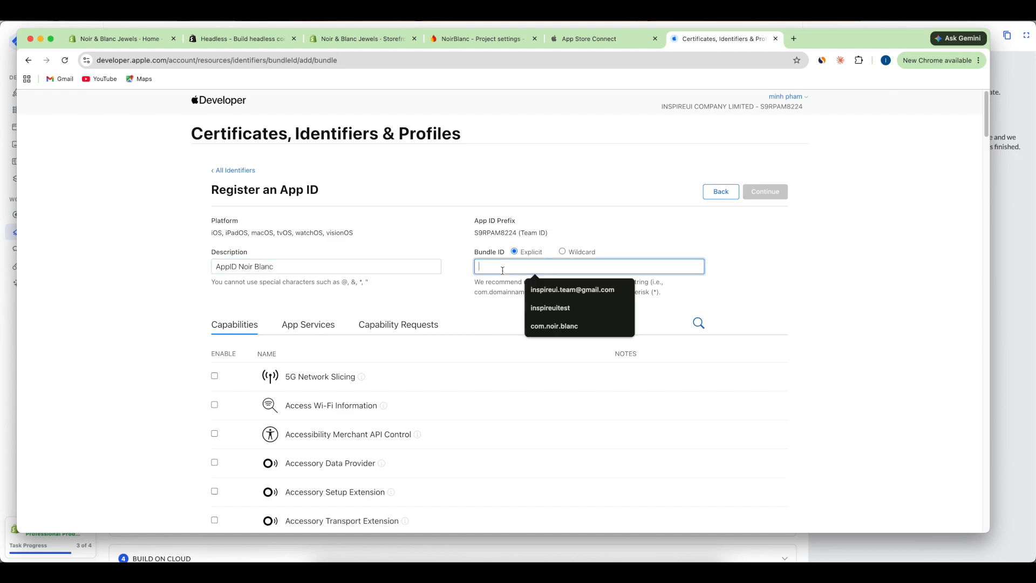
text(com.)
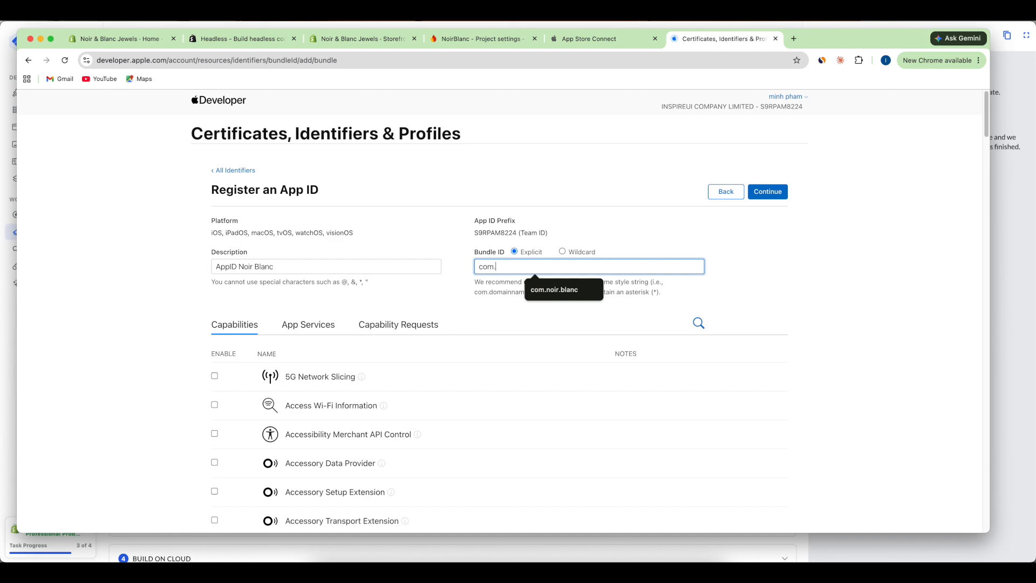
text(noir.blanc)
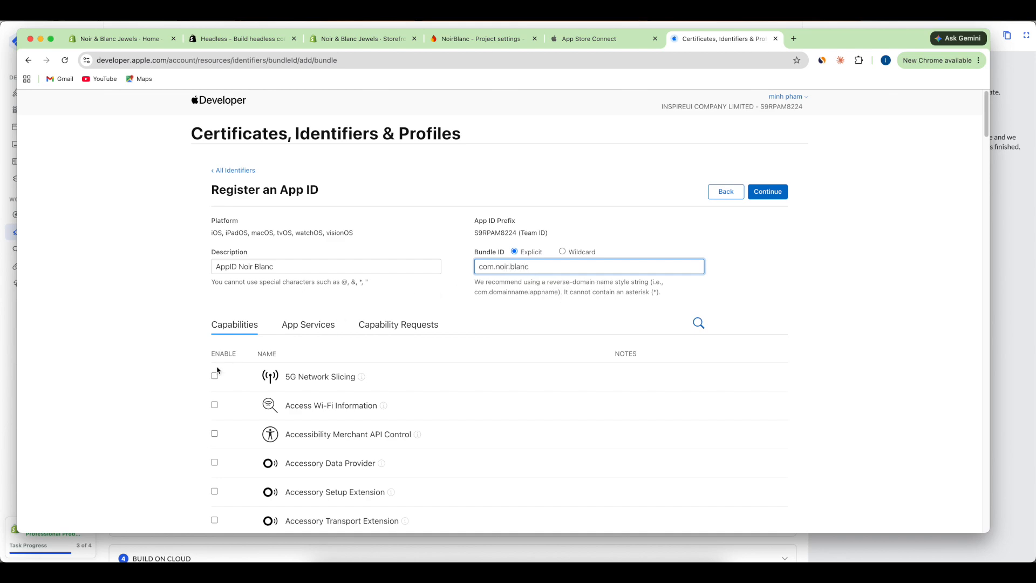
- Enable App Groups, Associated Domains, Push Notifications and Sign In with Apple, then register the App ID
scroll(222, 370, down, 3)
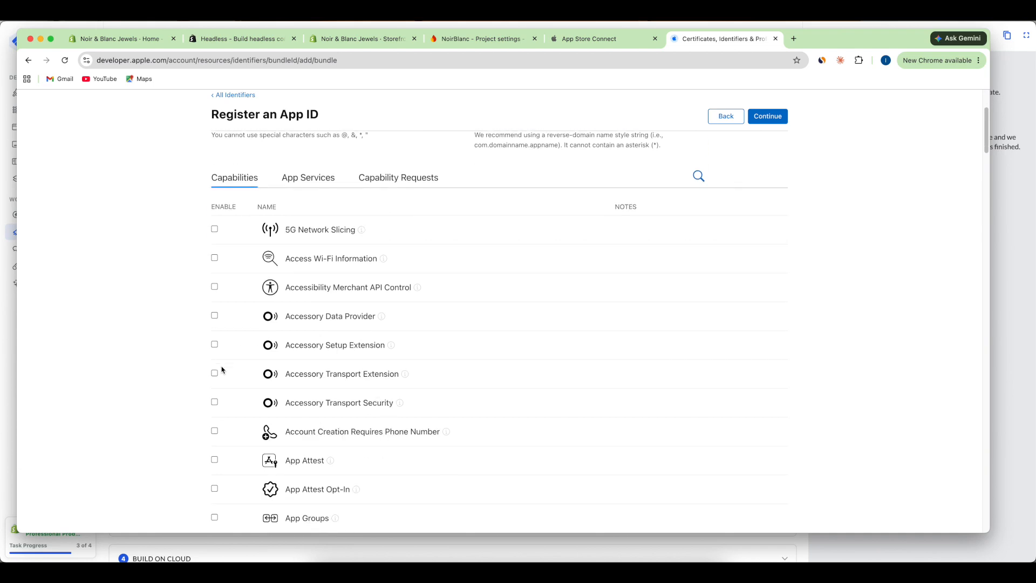
scroll(222, 371, down, 5)
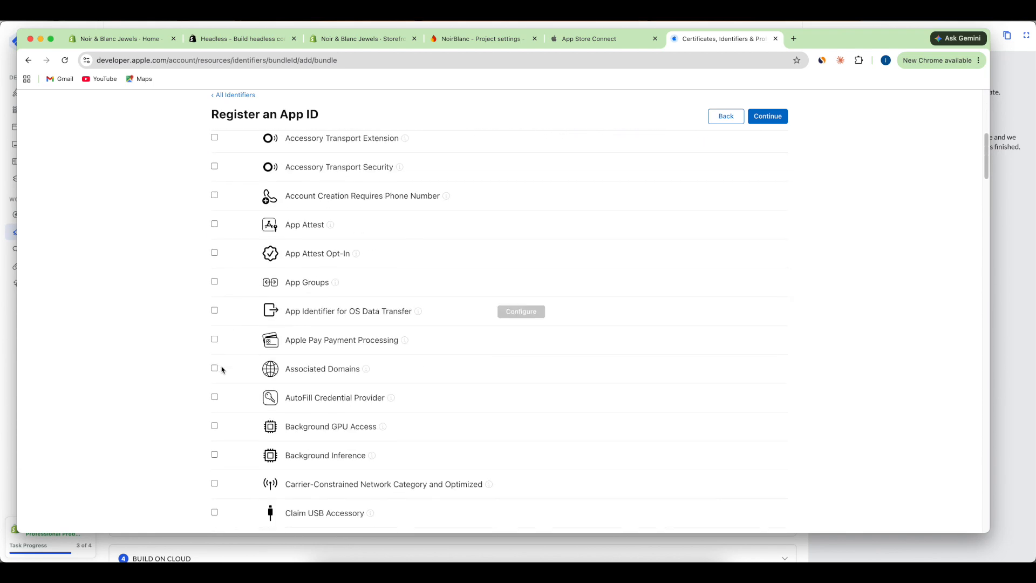
click(215, 284)
click(215, 368)
scroll(296, 373, down, 20)
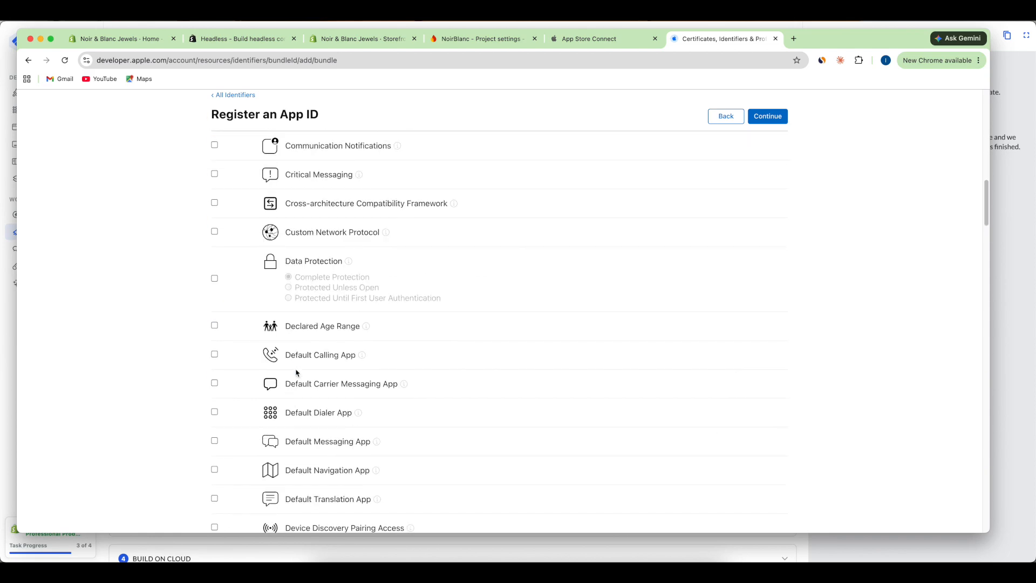
scroll(297, 372, down, 20)
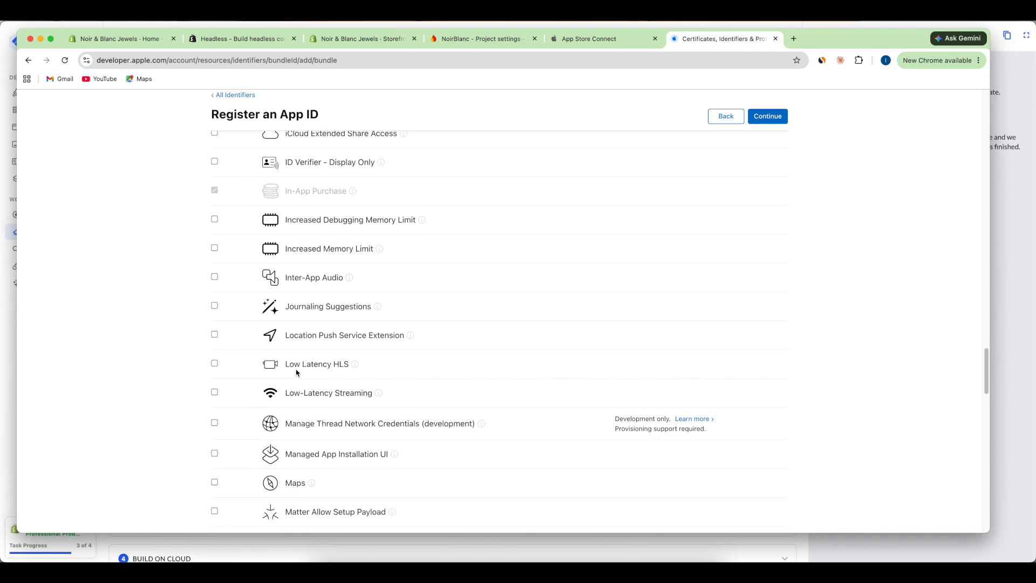
scroll(297, 372, down, 4)
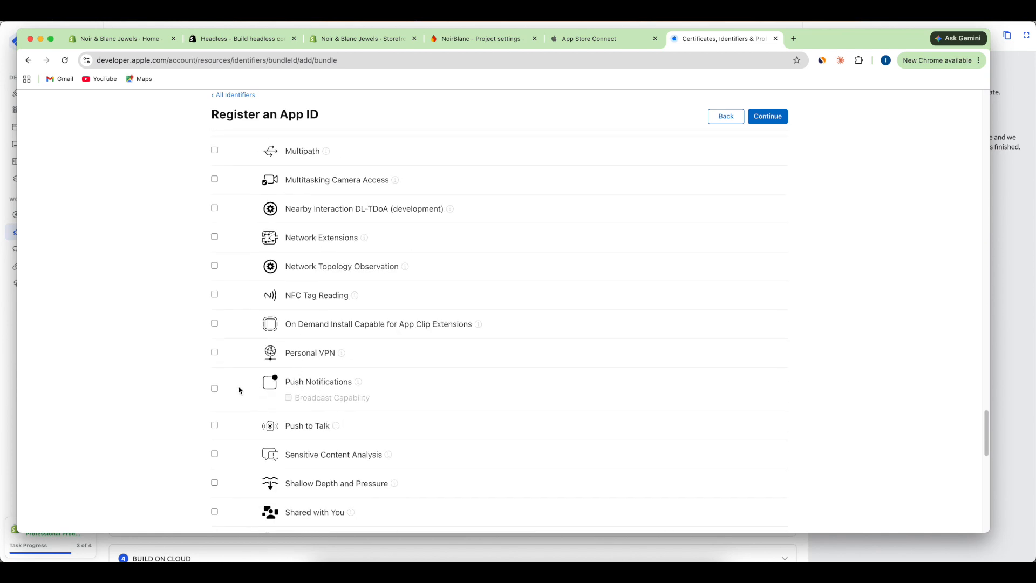
click(214, 389)
scroll(300, 393, down, 4)
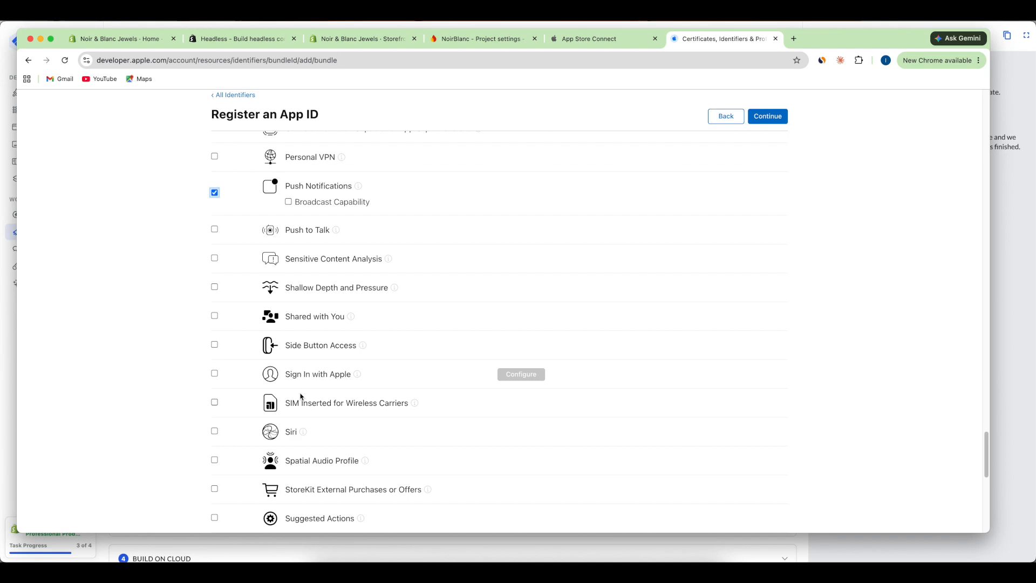
click(214, 374)
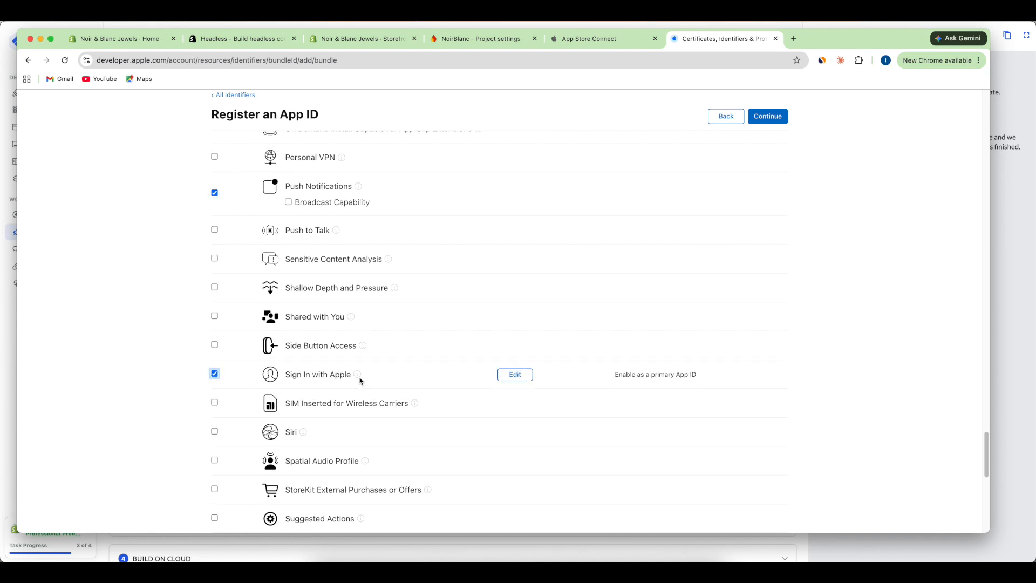
scroll(360, 380, up, 15)
scroll(361, 380, up, 20)
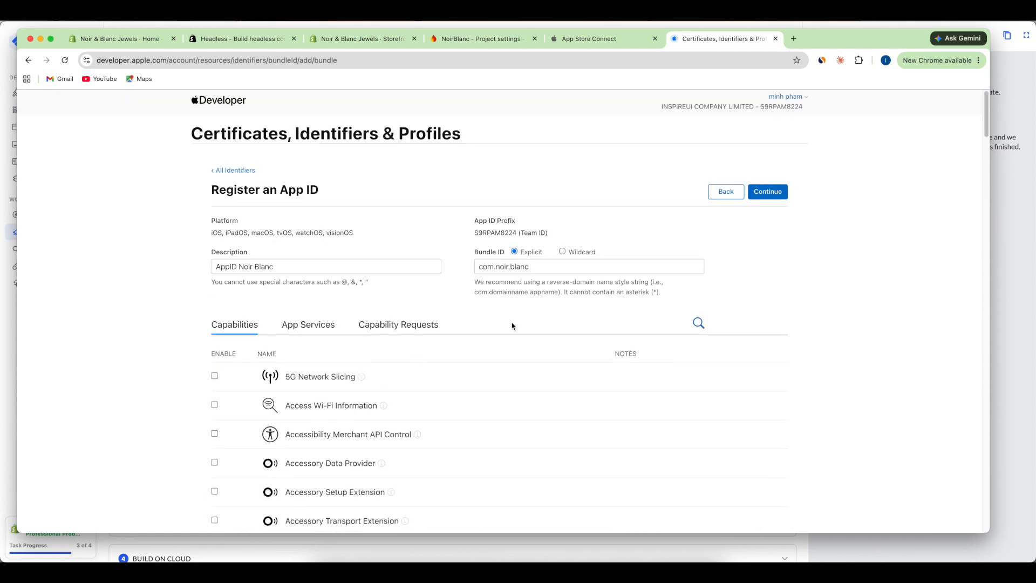
click(764, 197)
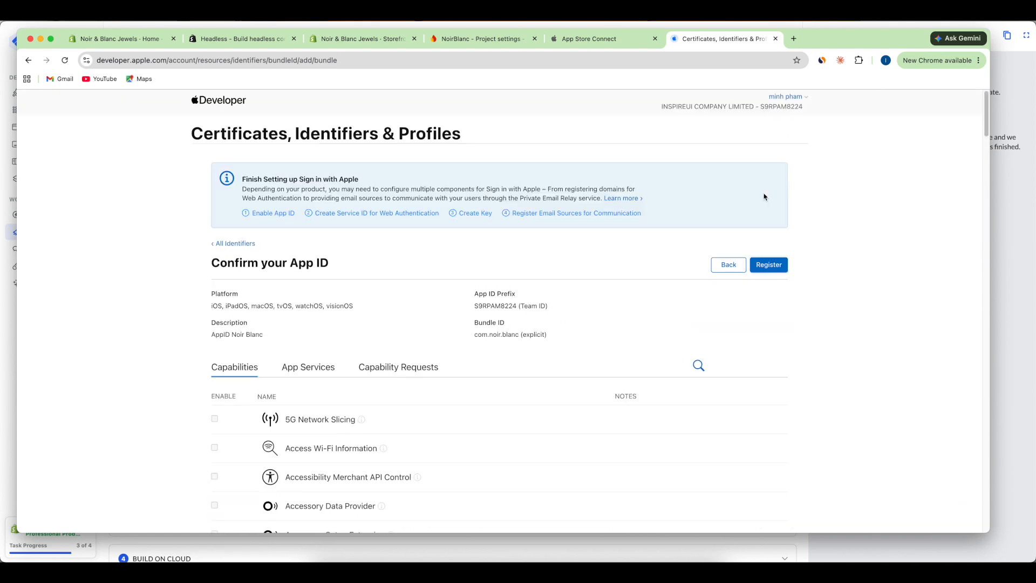
click(768, 267)
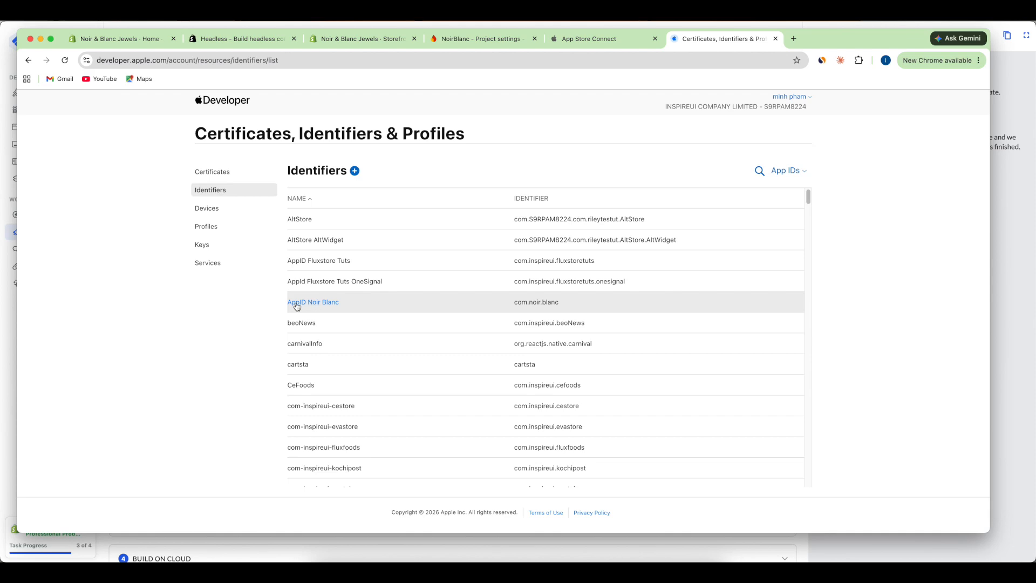
- Register App Group 'AppGroup Noir Blanc' with identifier group.com.noir.blance.onesignal
click(354, 172)
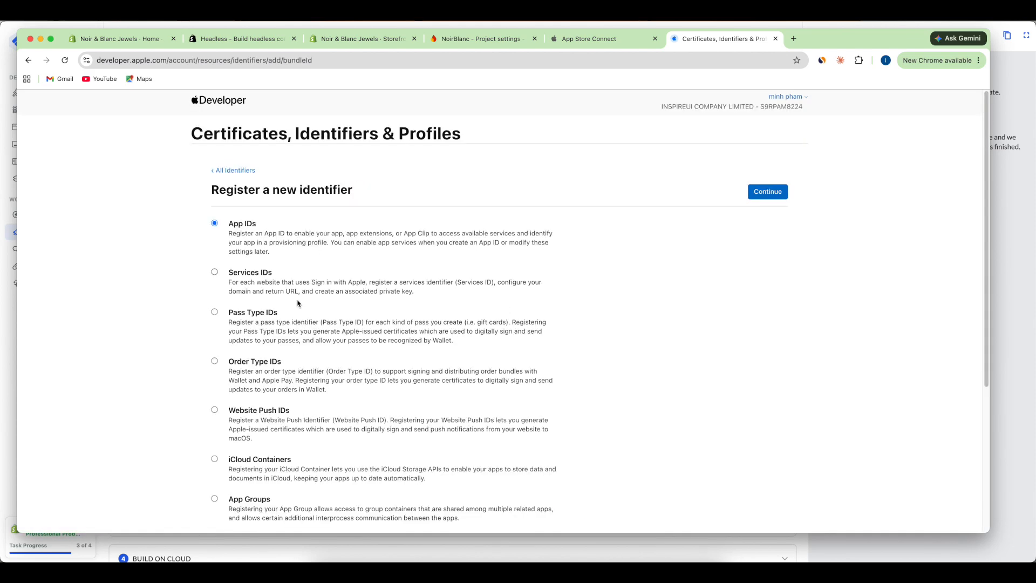
click(215, 500)
click(750, 194)
click(370, 234)
text(AppGroup)
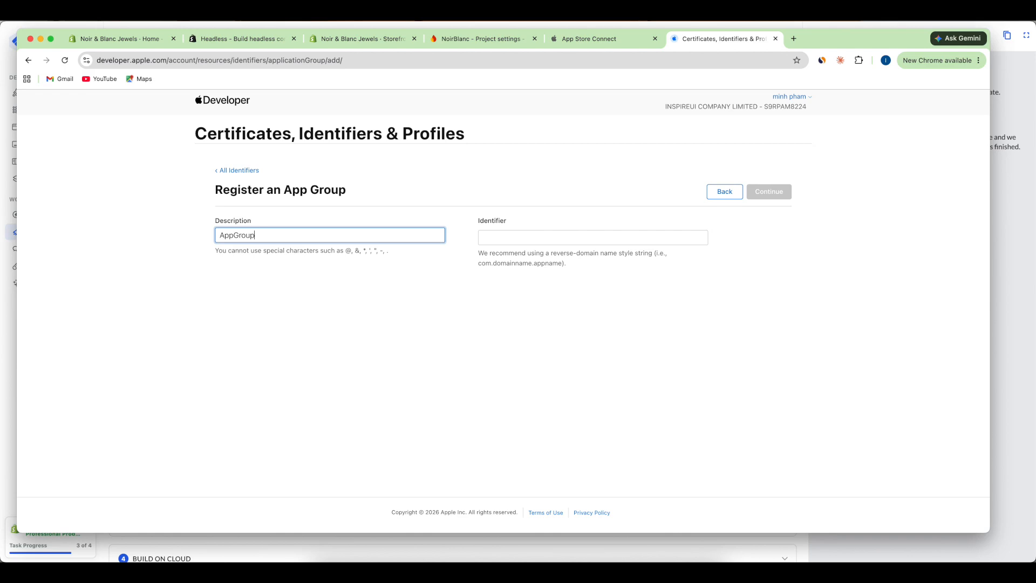
text( Noir Blanc)
click(501, 236)
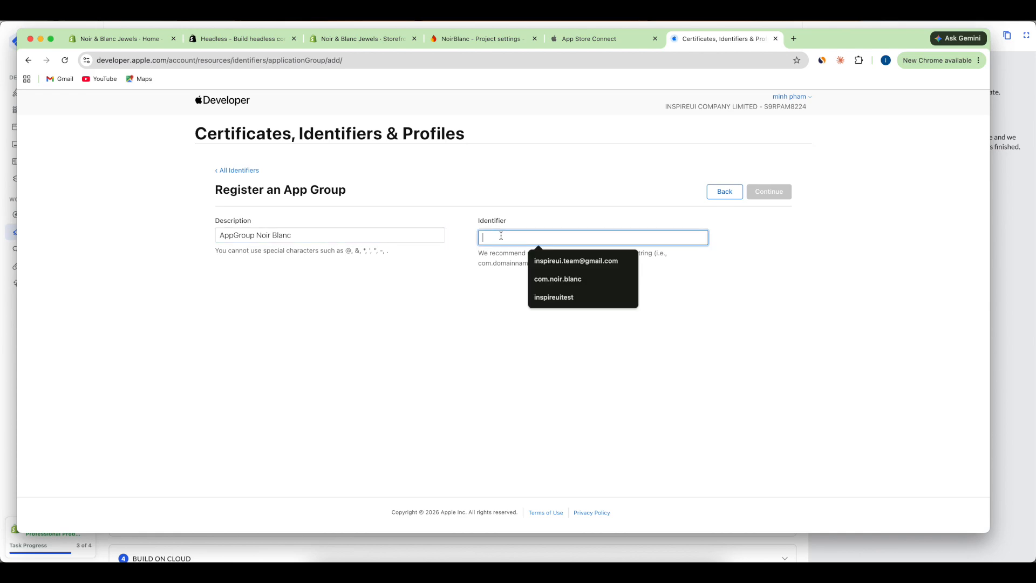
text(group.grou)
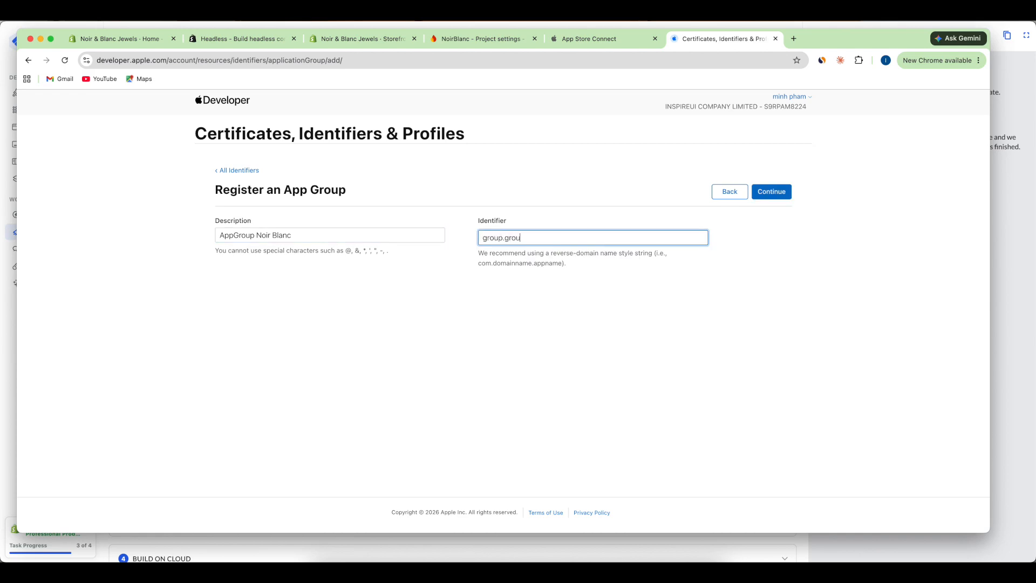
text(com.noir.blance.onesignal)
click(781, 195)
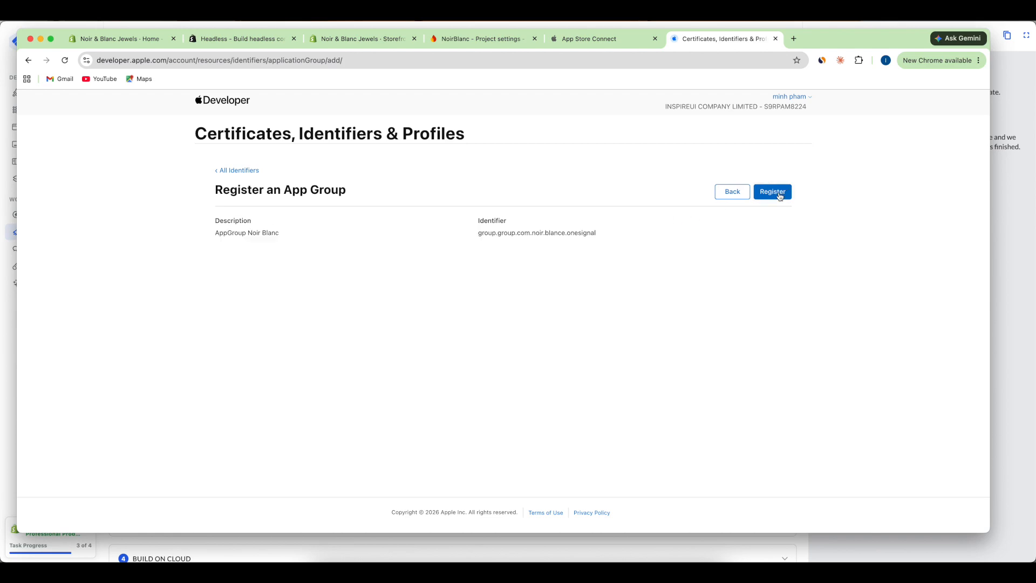
click(781, 195)
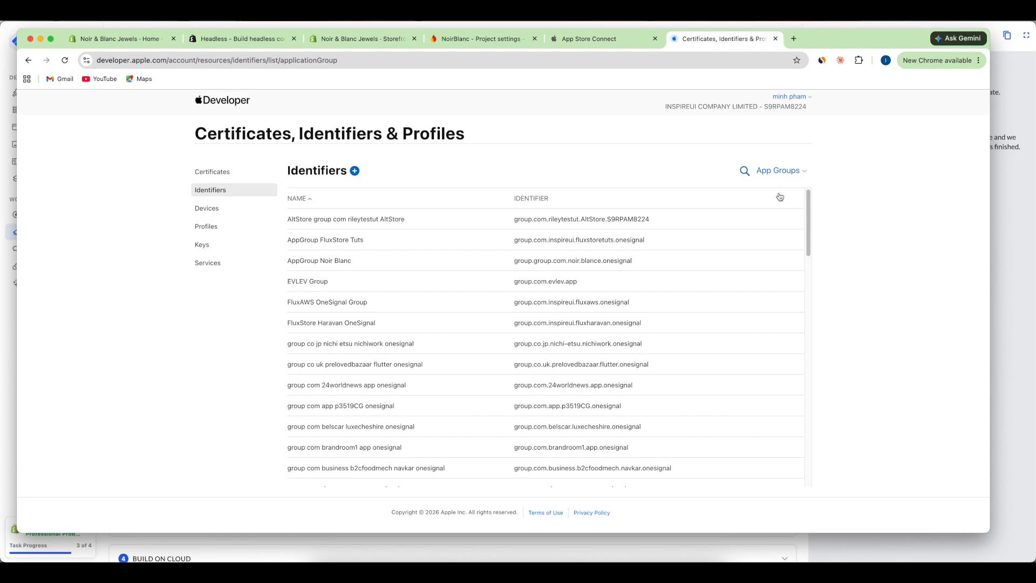
- Start an App-type App ID 'AppID Noir Blanc OneSignal' with bundle ID com.noir.blanc.onesignal
click(355, 172)
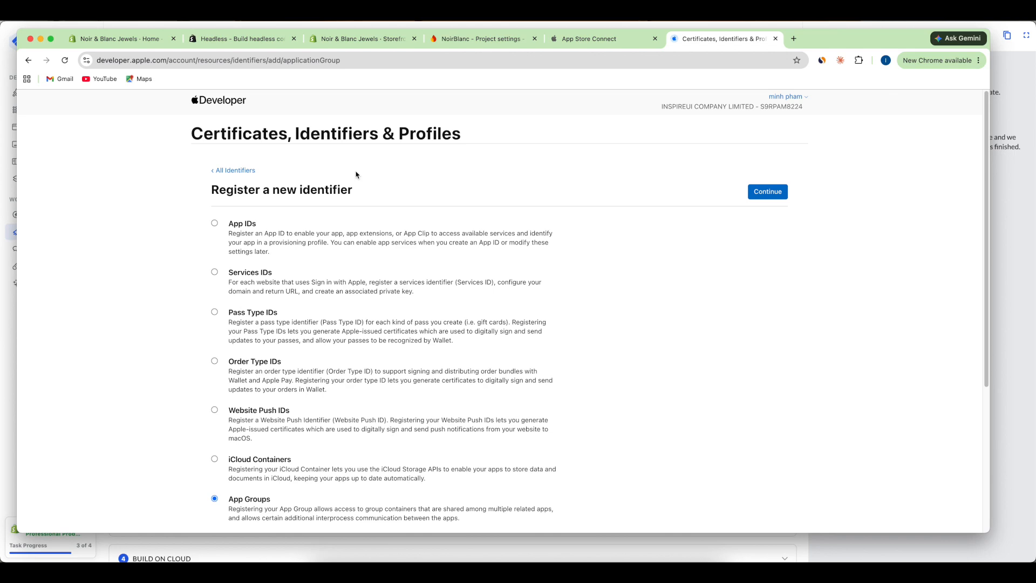
click(215, 224)
click(766, 193)
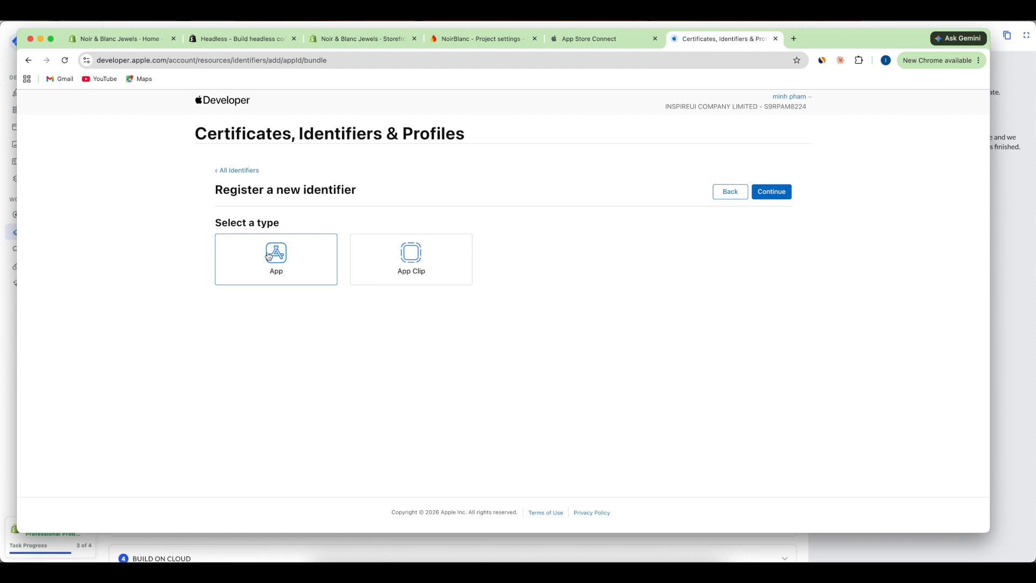
click(786, 192)
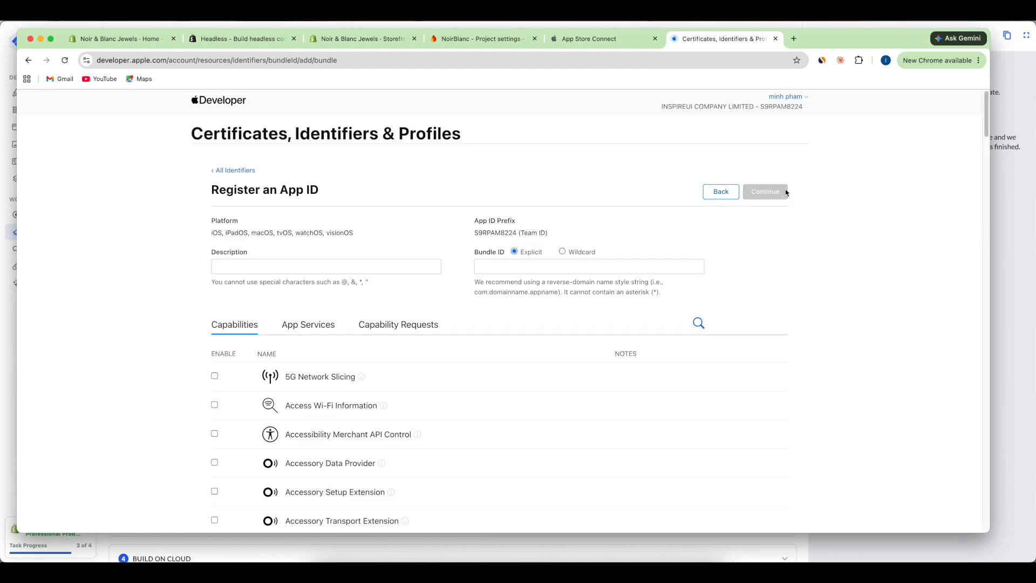
click(359, 266)
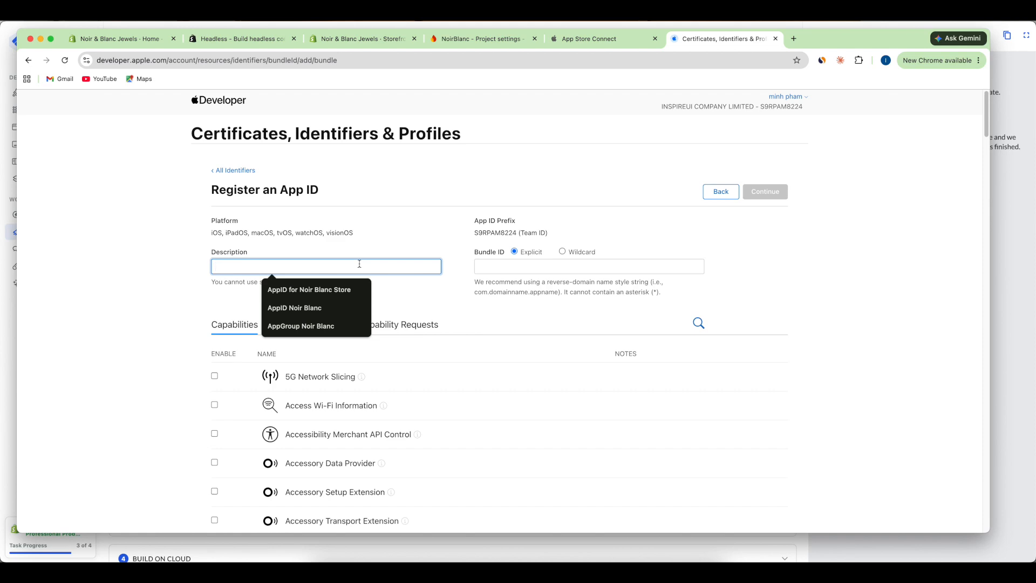
text(AppID)
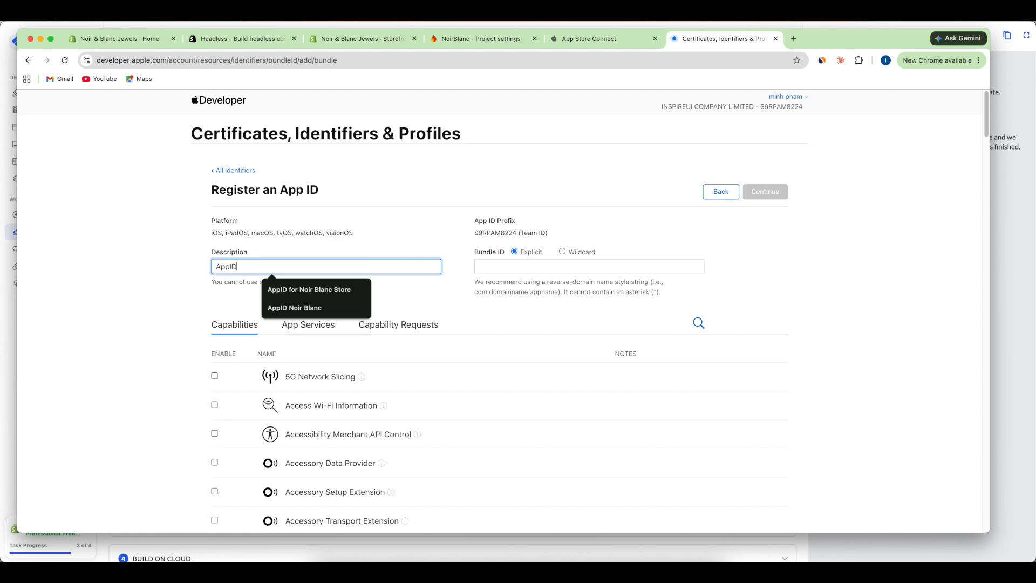
text( Noir Blanc OneSignal)
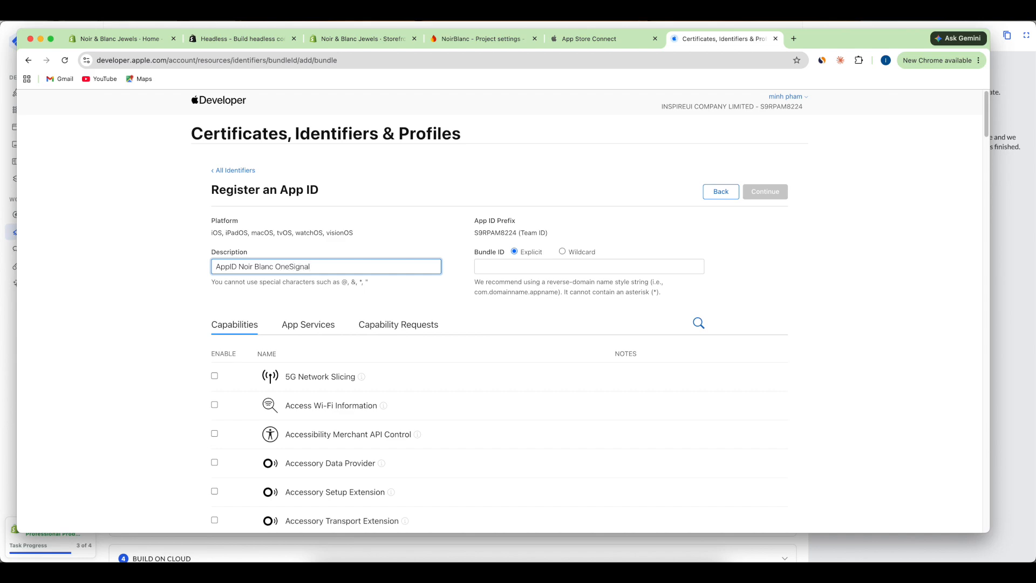
click(505, 270)
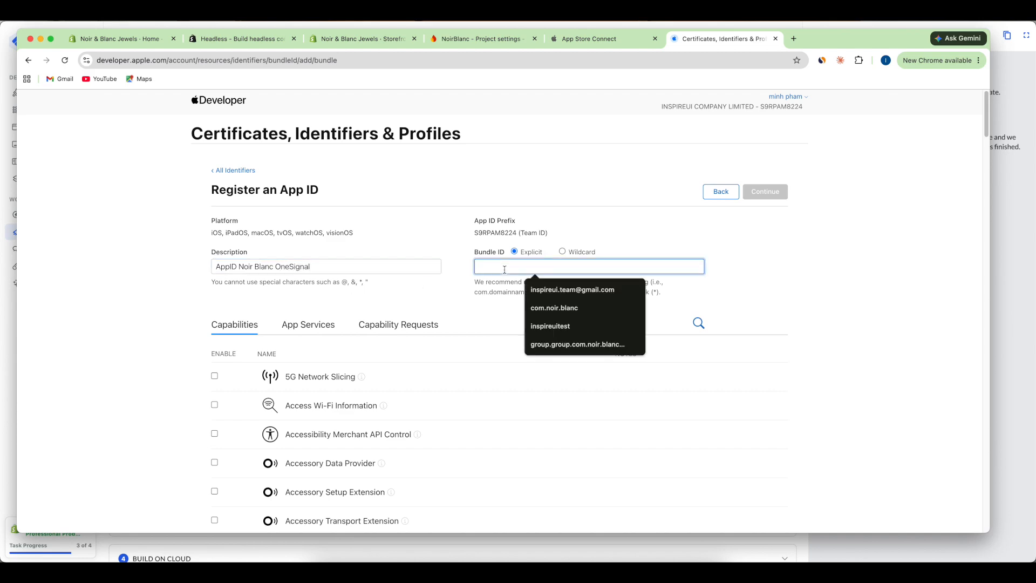
text(com.noir.blan)
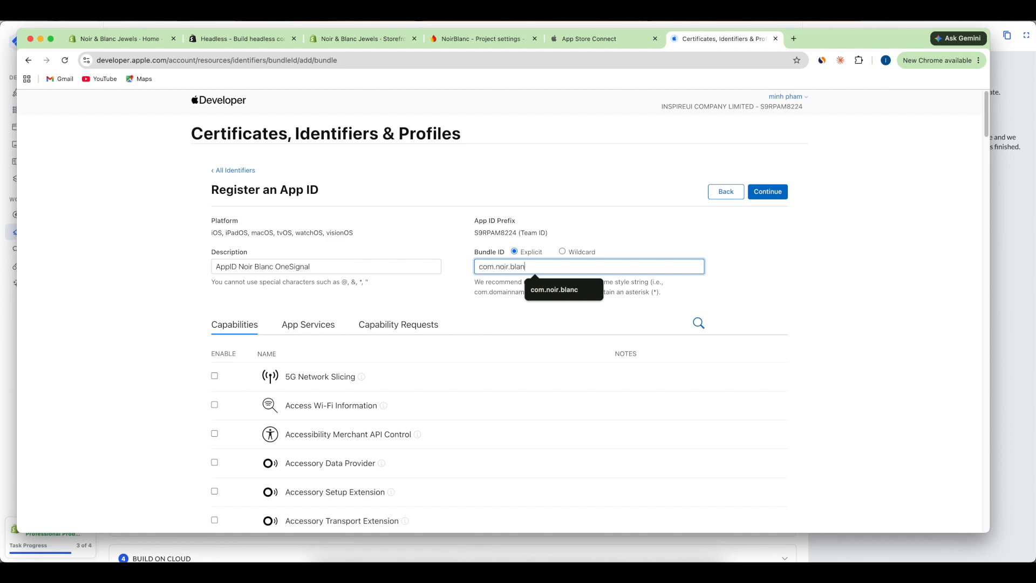
text(c.onesignal)
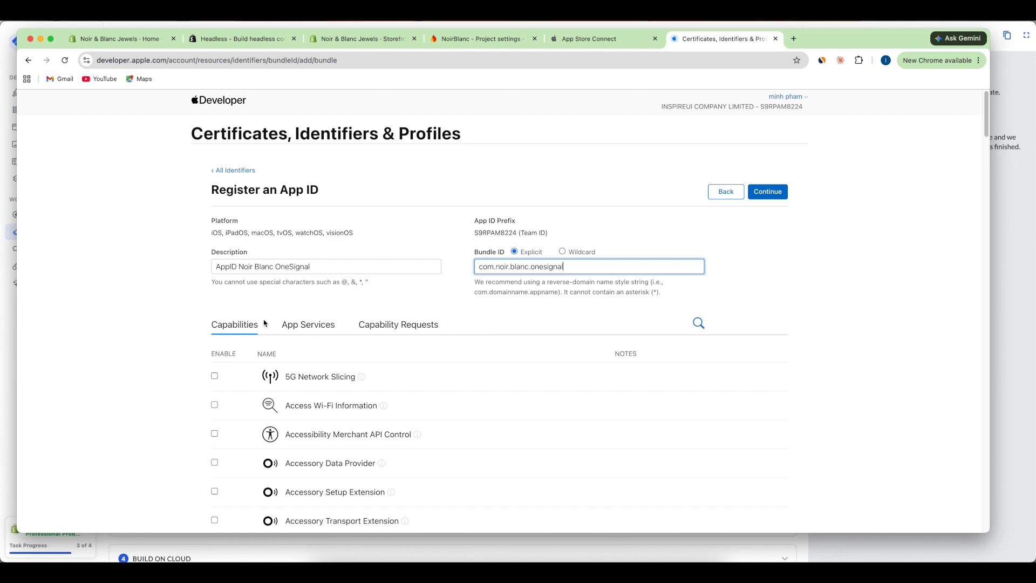
- Enable the App Groups capability and register the OneSignal App ID
scroll(314, 393, down, 5)
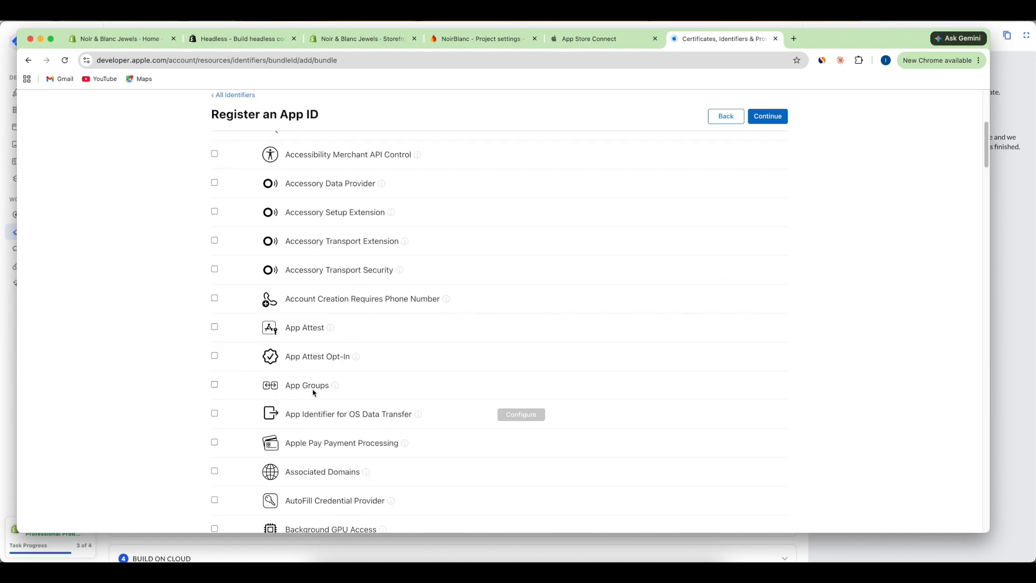
click(214, 385)
scroll(754, 246, up, 5)
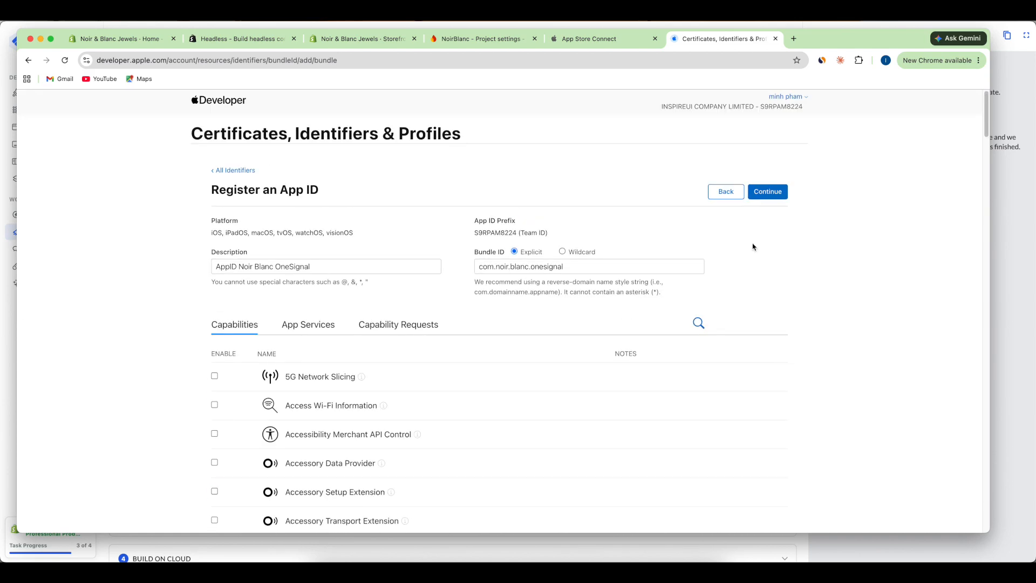
click(768, 193)
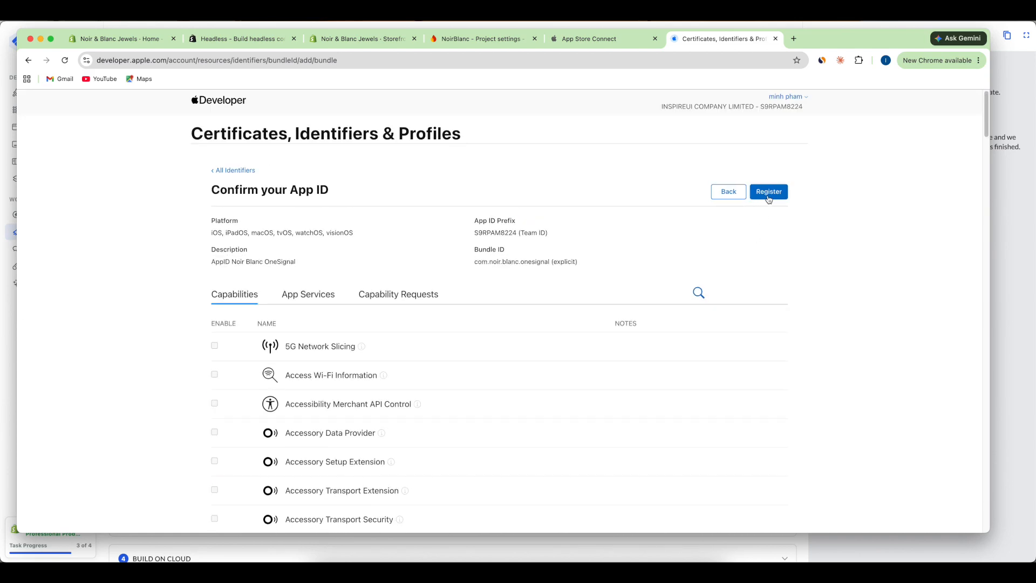
click(769, 198)
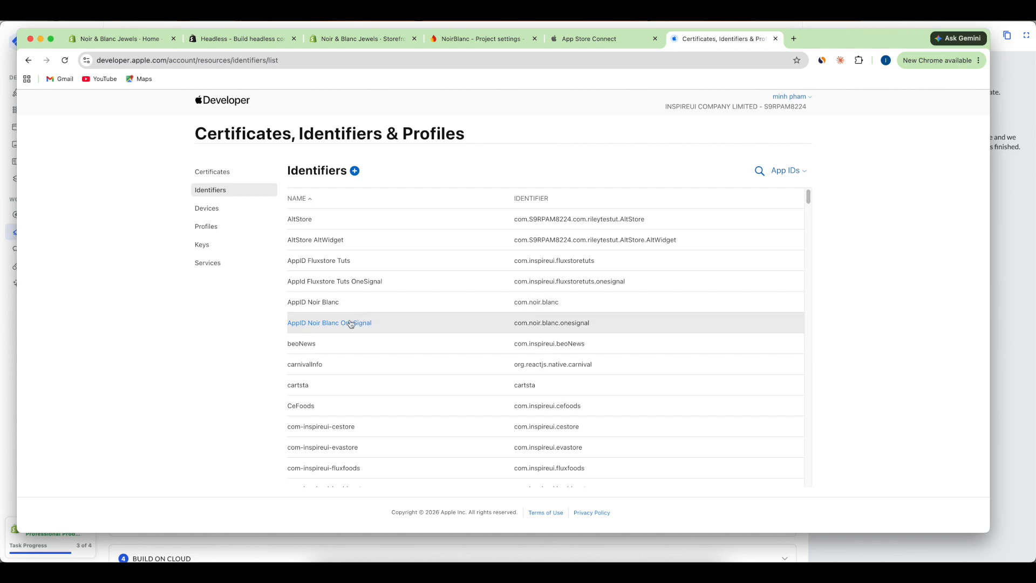
- Assign AppGroup Noir Blanc to AppID Noir Blanc OneSignal's App Groups, then save and confirm
click(330, 323)
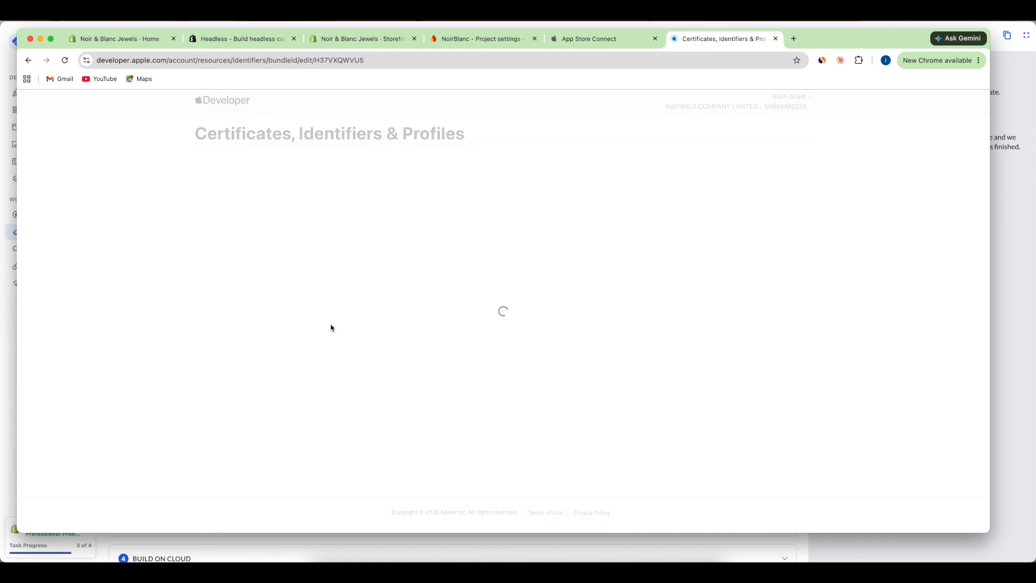
scroll(335, 332, down, 5)
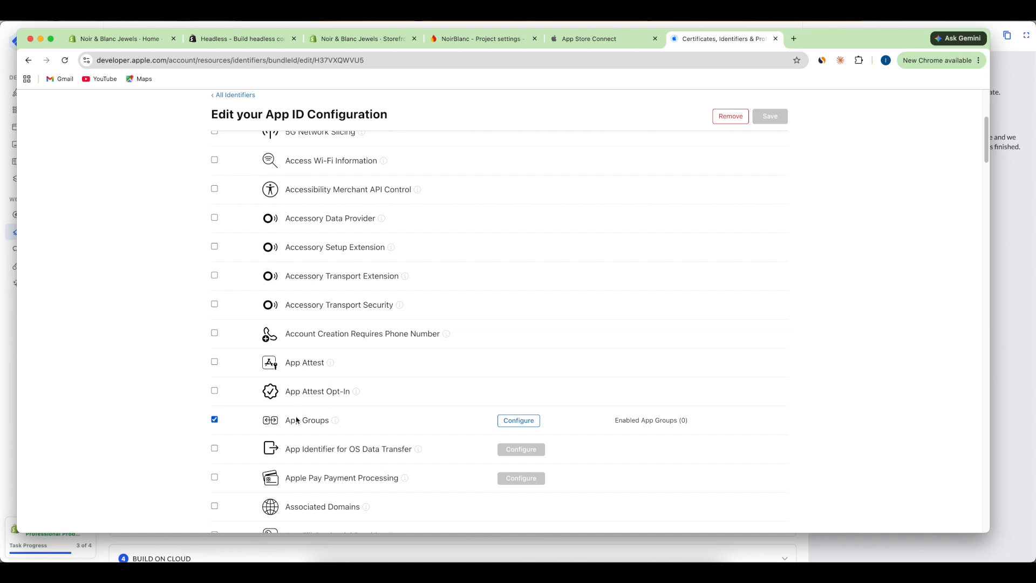
click(512, 427)
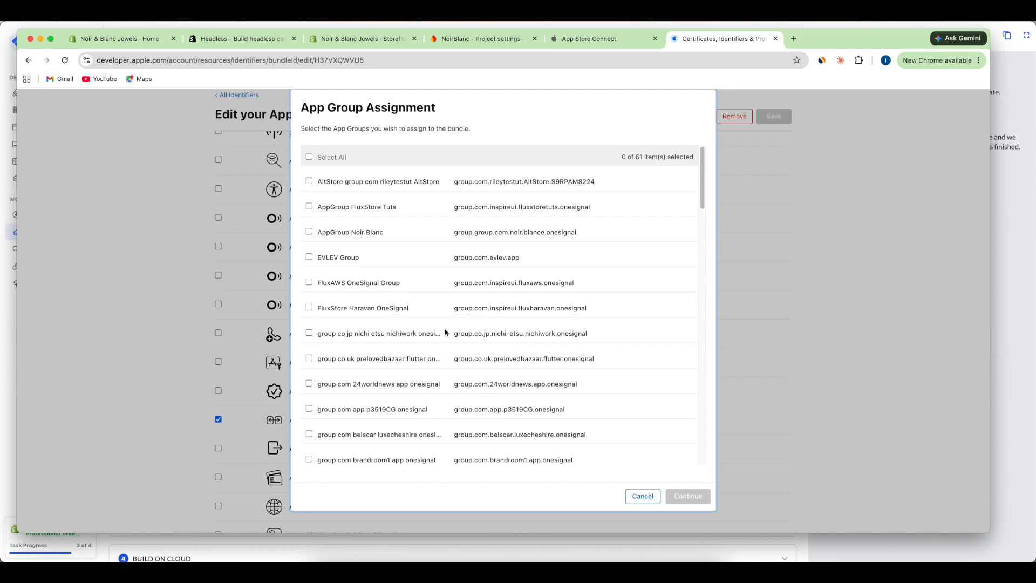
click(309, 231)
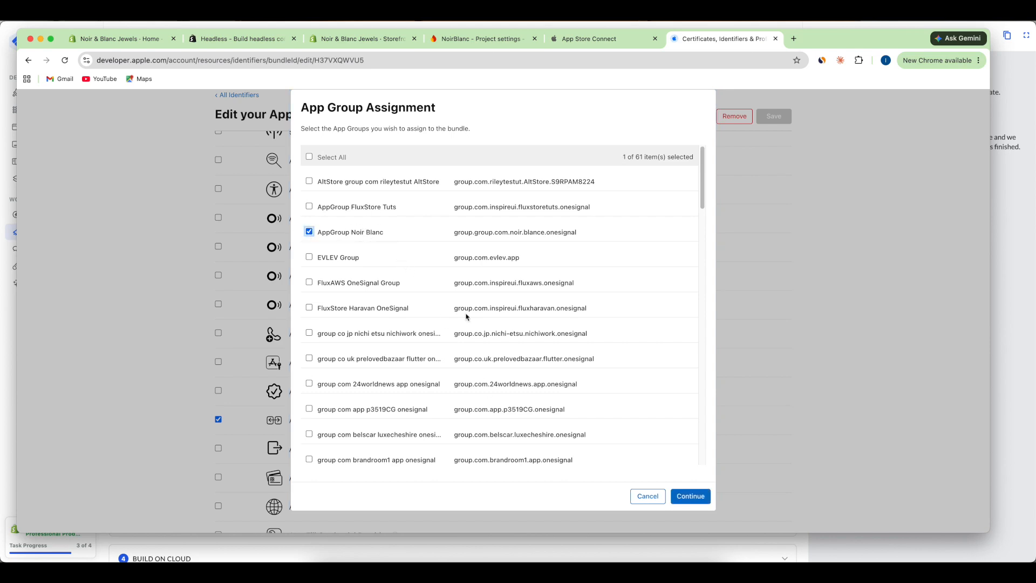
click(690, 496)
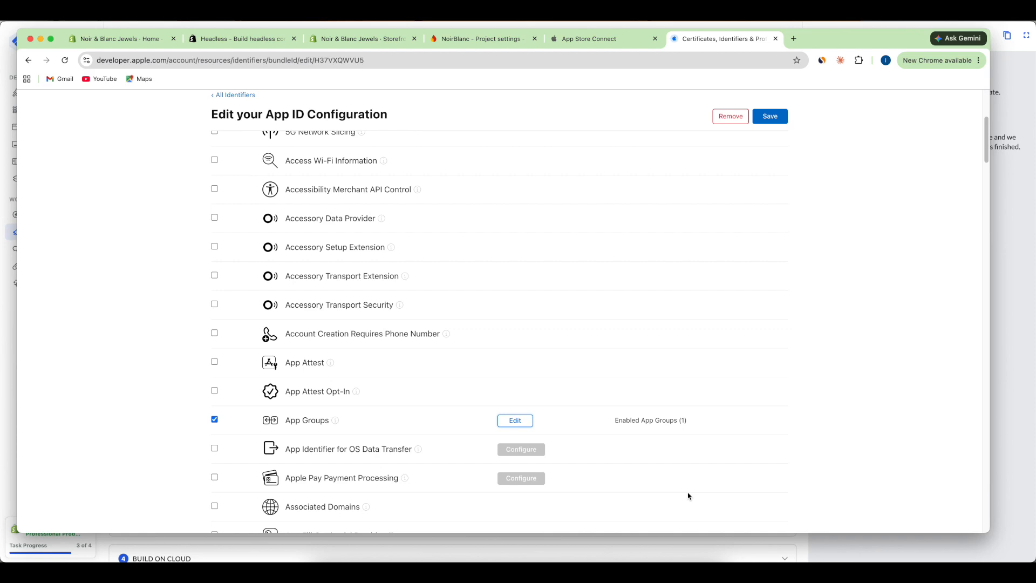
scroll(768, 171, up, 5)
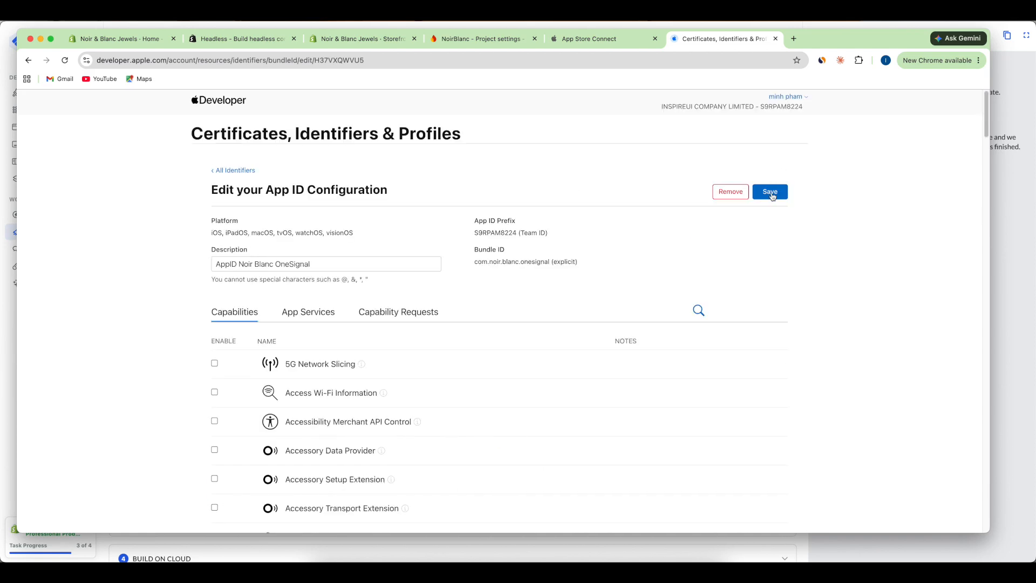
click(770, 193)
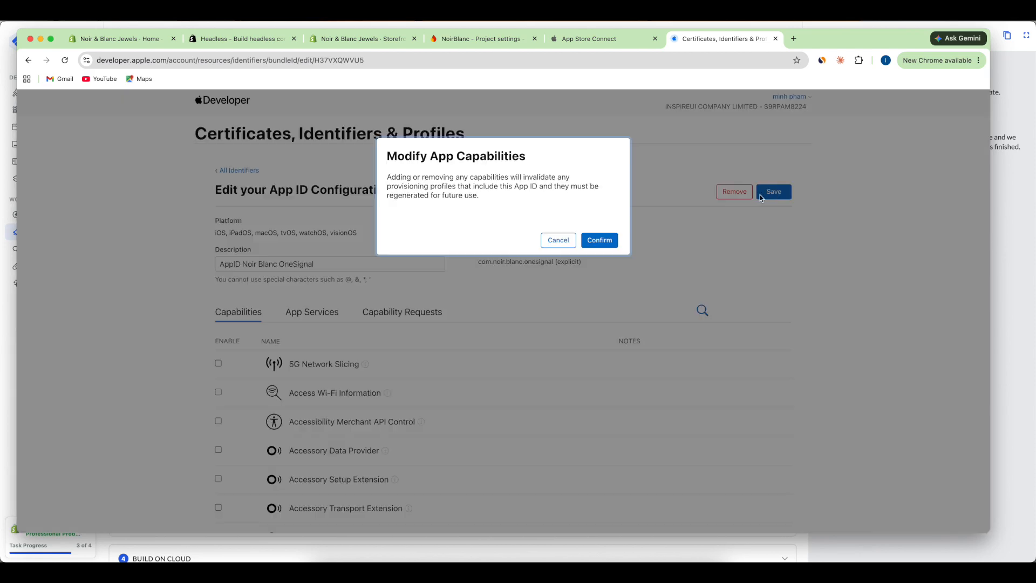
click(605, 243)
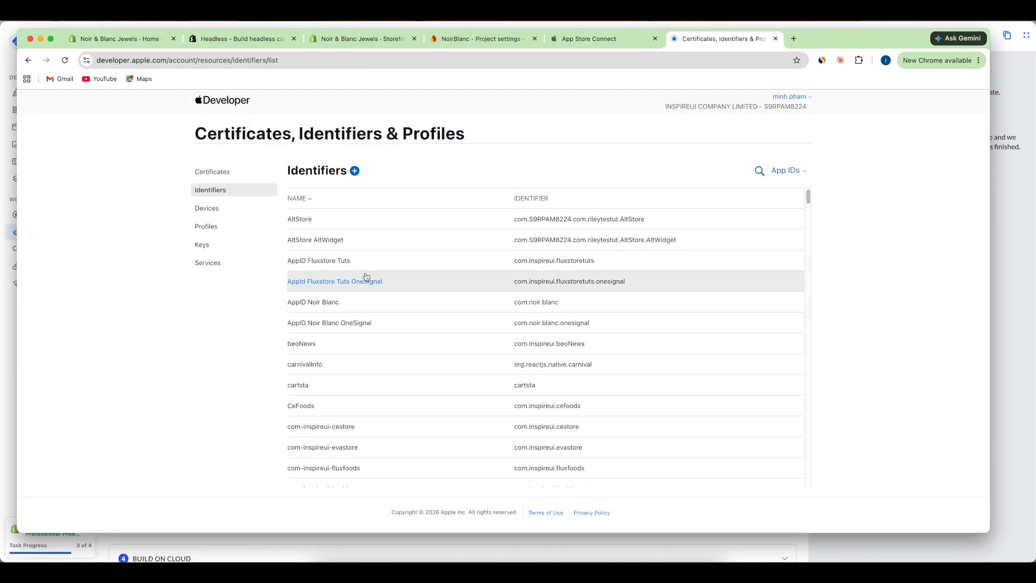
- Assign AppGroup Noir Blanc to the com.noir.blanc App ID's App Groups, then save and confirm
click(318, 305)
scroll(319, 309, down, 6)
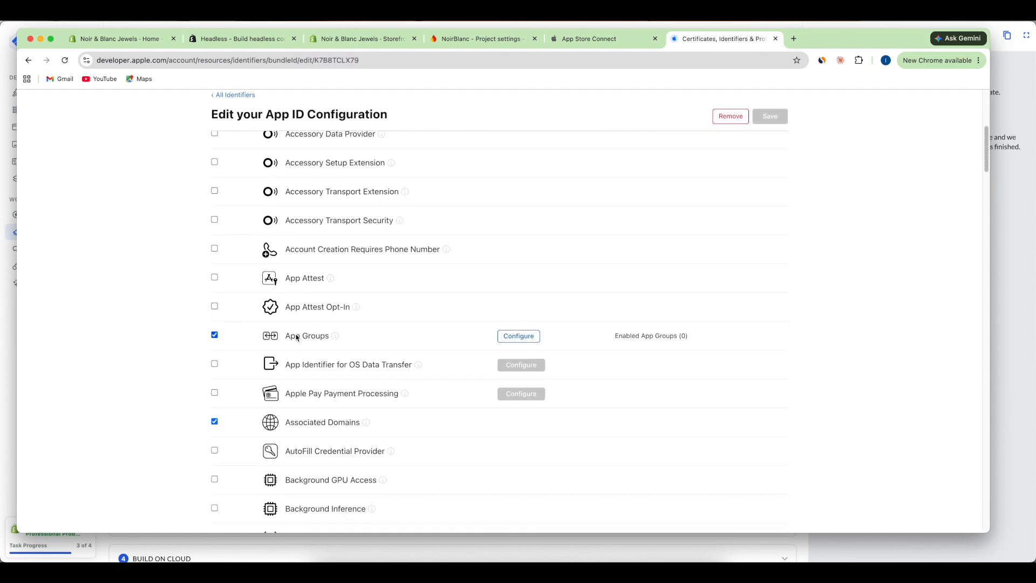
click(518, 338)
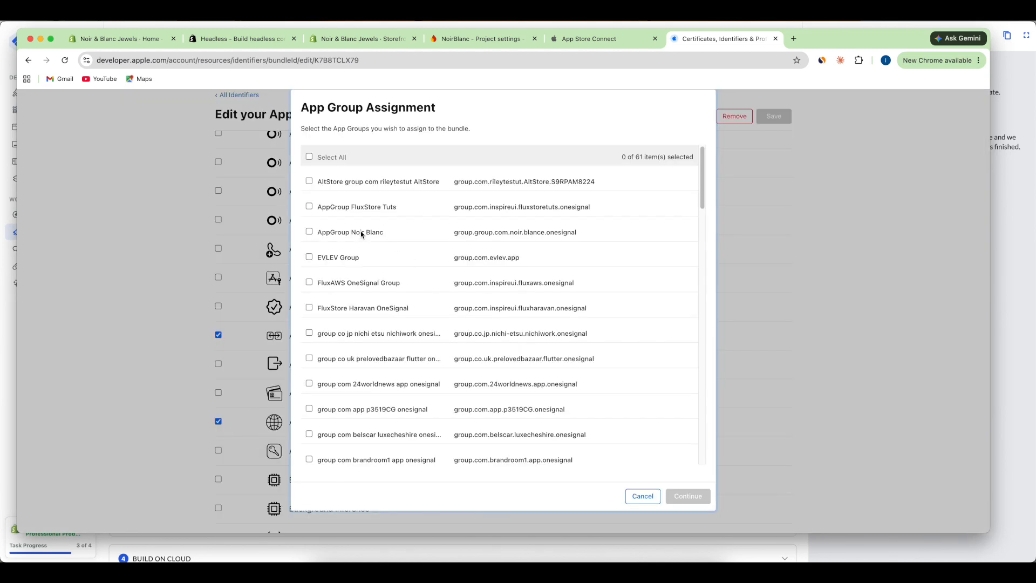
click(309, 232)
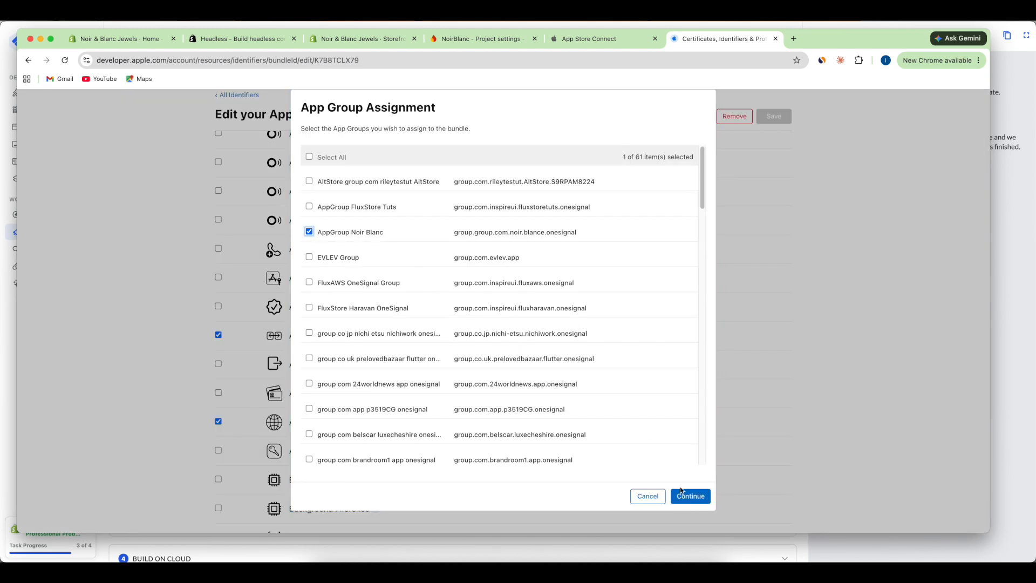
click(691, 497)
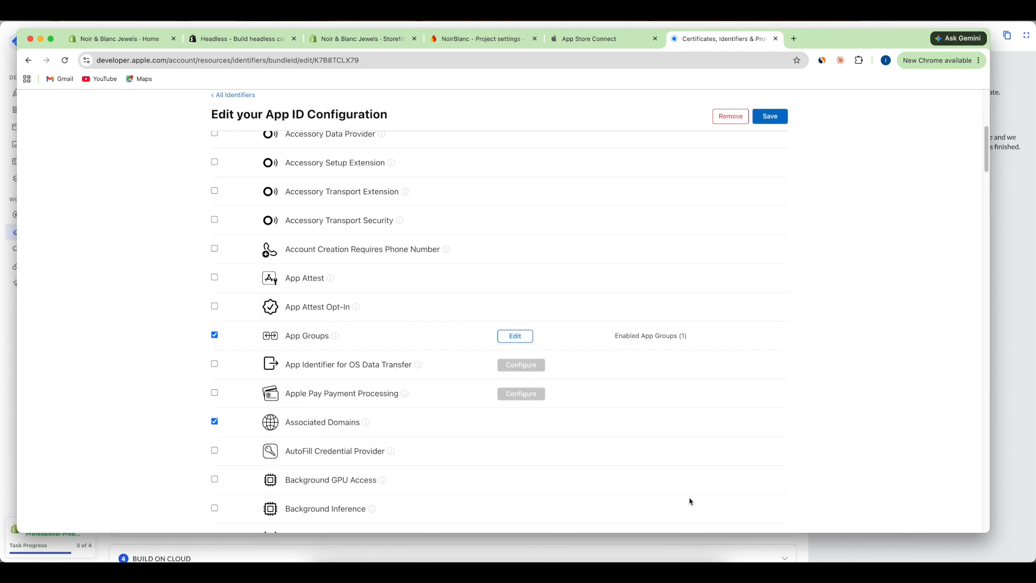
scroll(773, 178, up, 10)
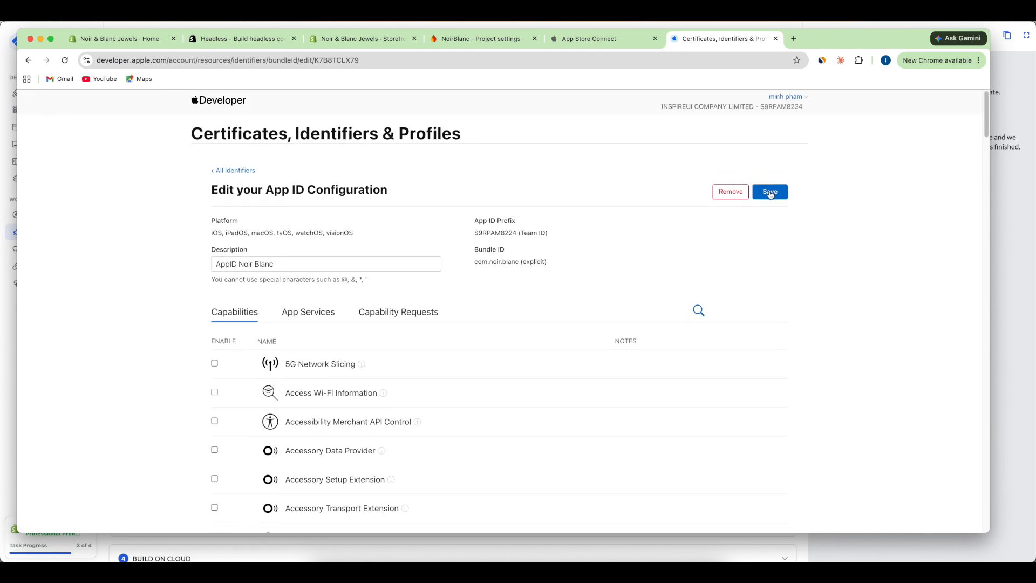
click(770, 193)
click(596, 240)
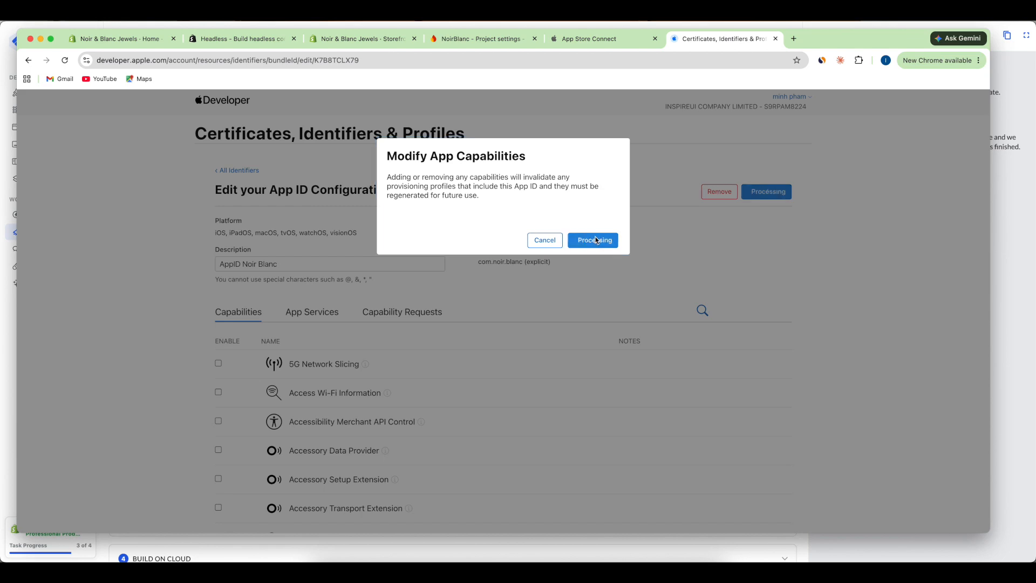
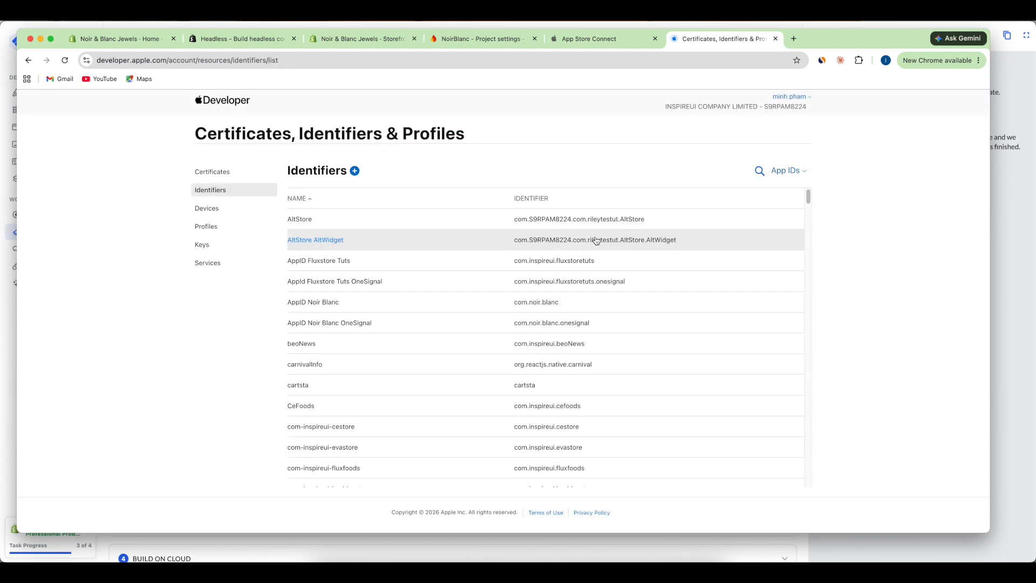
- Discard the half-filled app form in App Store Connect and start a new app
click(611, 40)
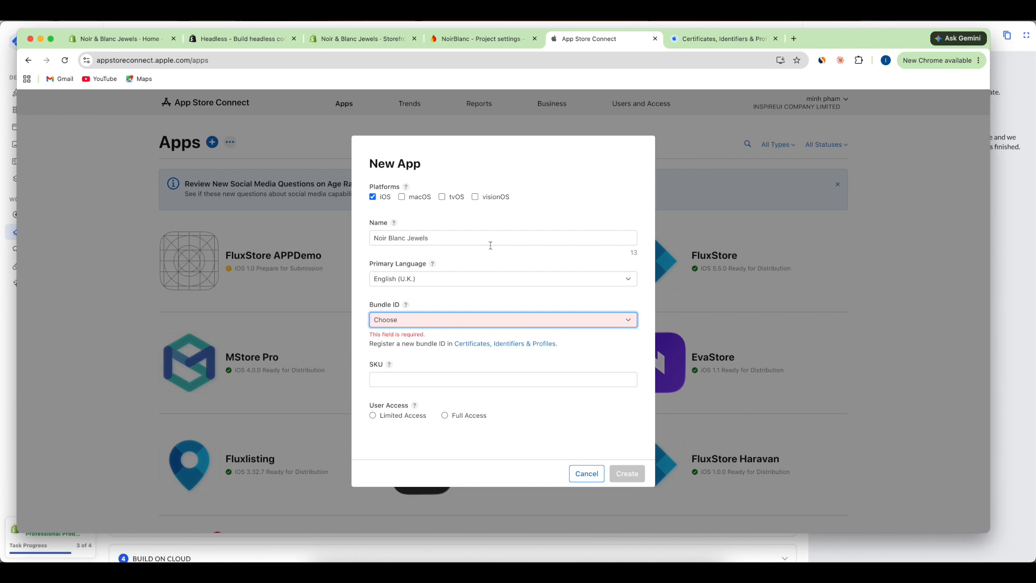
click(588, 473)
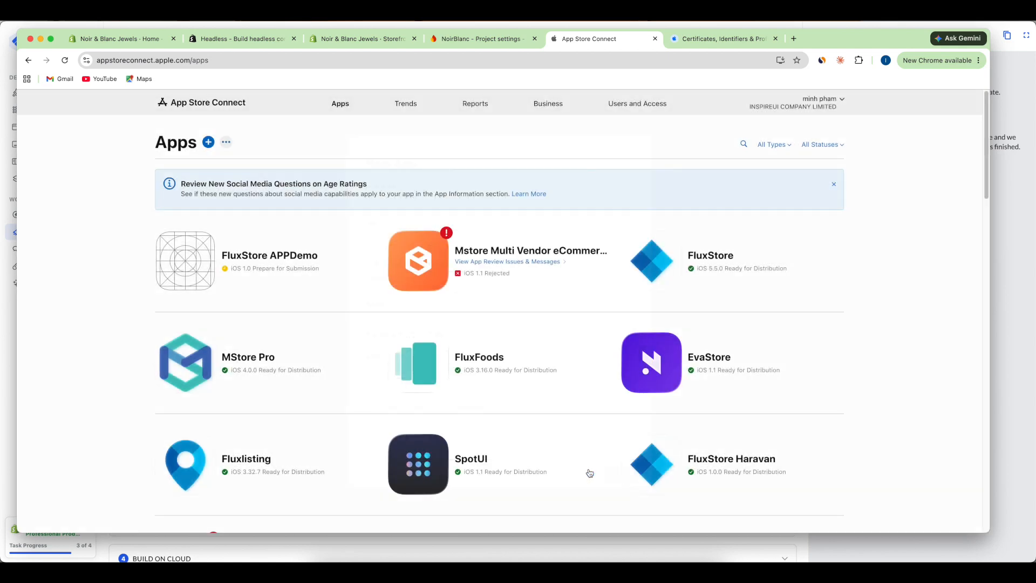
click(209, 145)
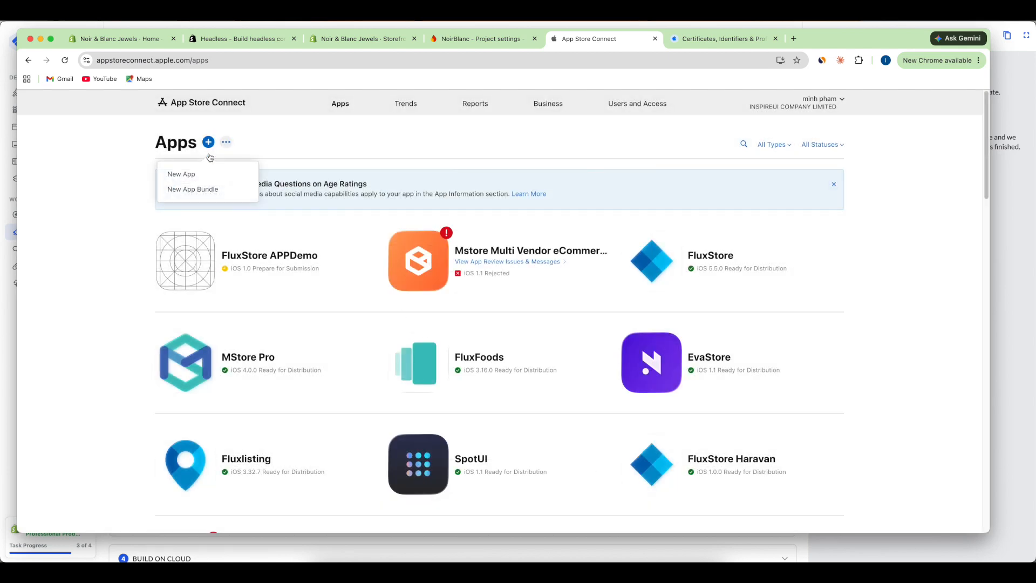
click(202, 174)
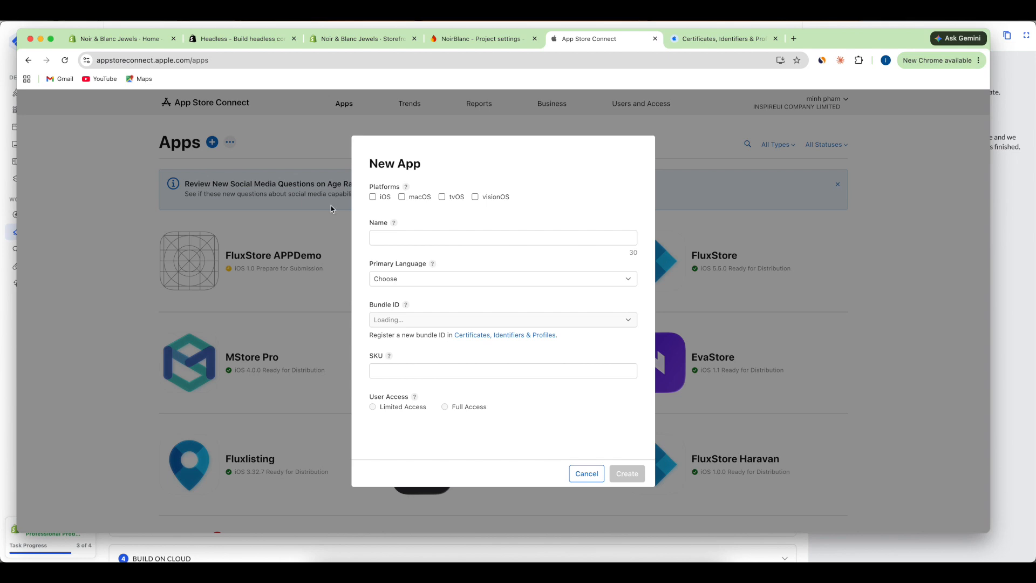
- Make it an iOS app named 'Noir Blanc Jewels' with primary language English (U.K.)
click(373, 197)
click(419, 239)
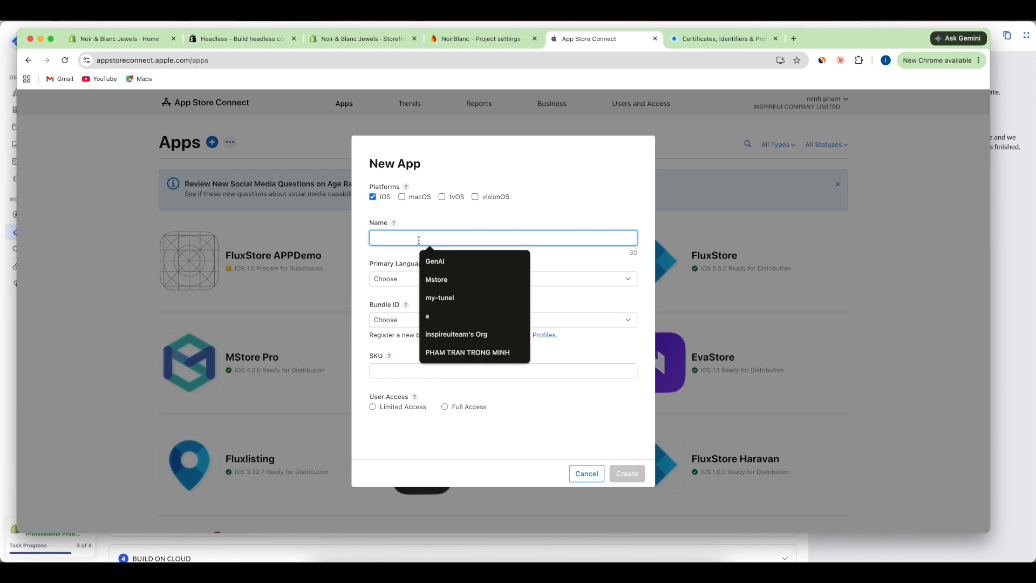
text(Noir B)
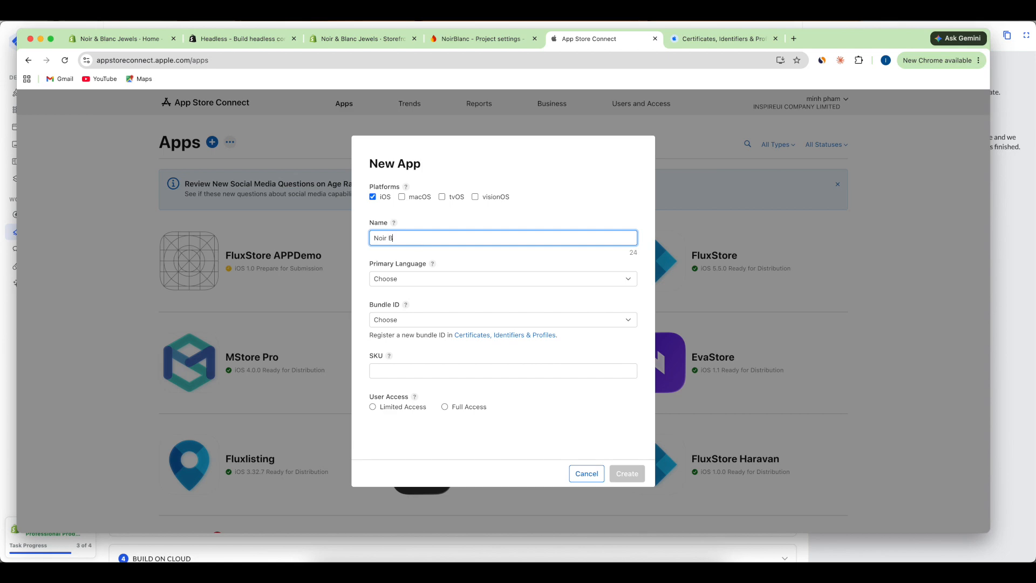
text(lanc Jewels)
click(442, 279)
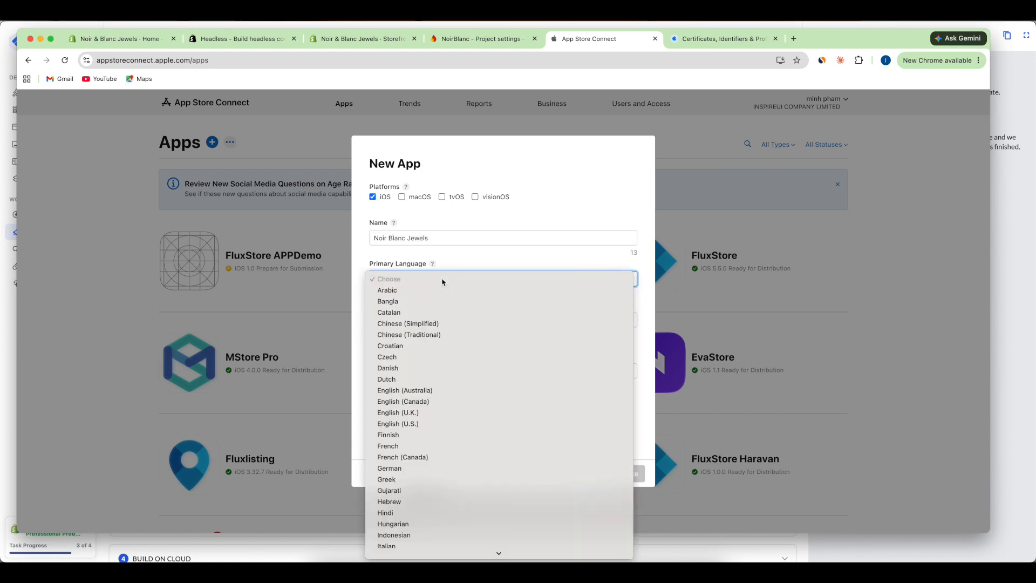
click(423, 414)
- Choose bundle ID com.noir.blanc, SKU NBJ-IOS and full user access, then create the app
click(442, 323)
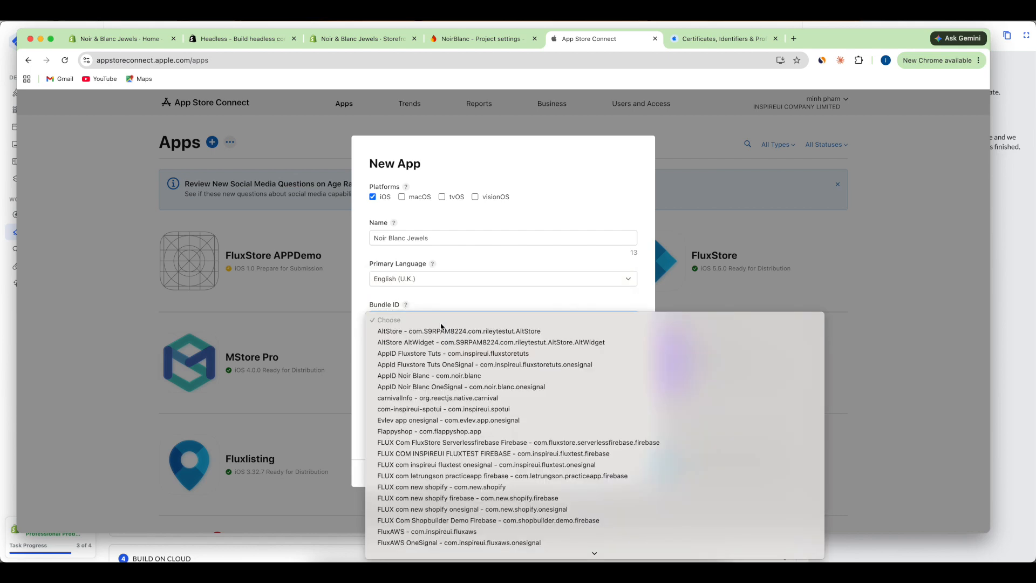
click(418, 376)
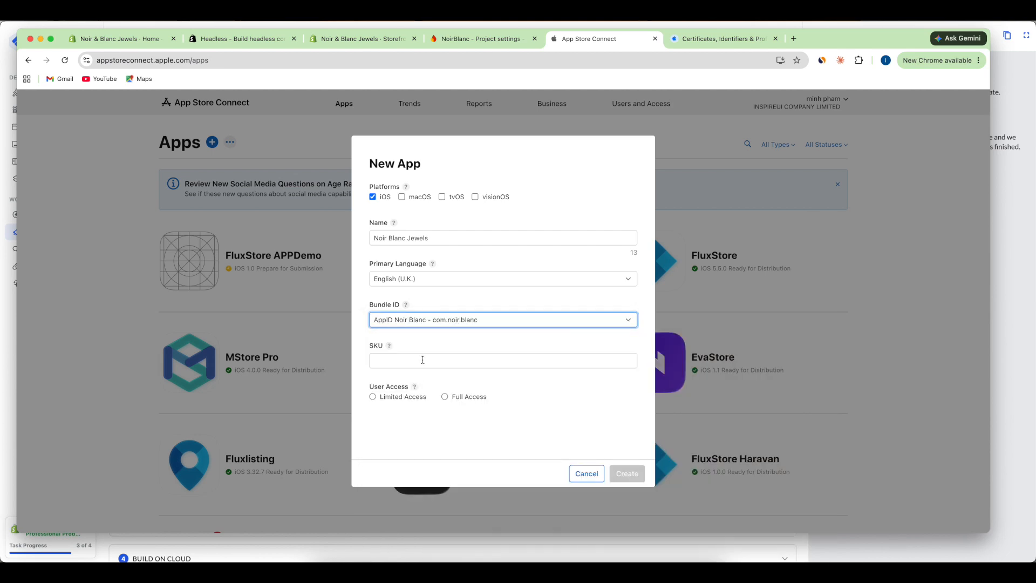
click(423, 359)
text(NBJ-IOS)
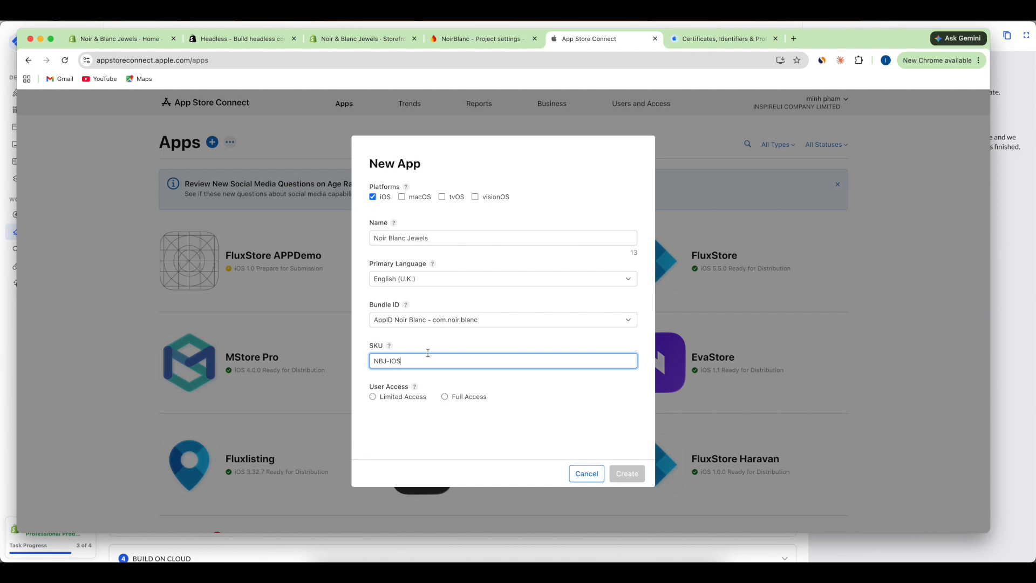
click(444, 397)
click(626, 474)
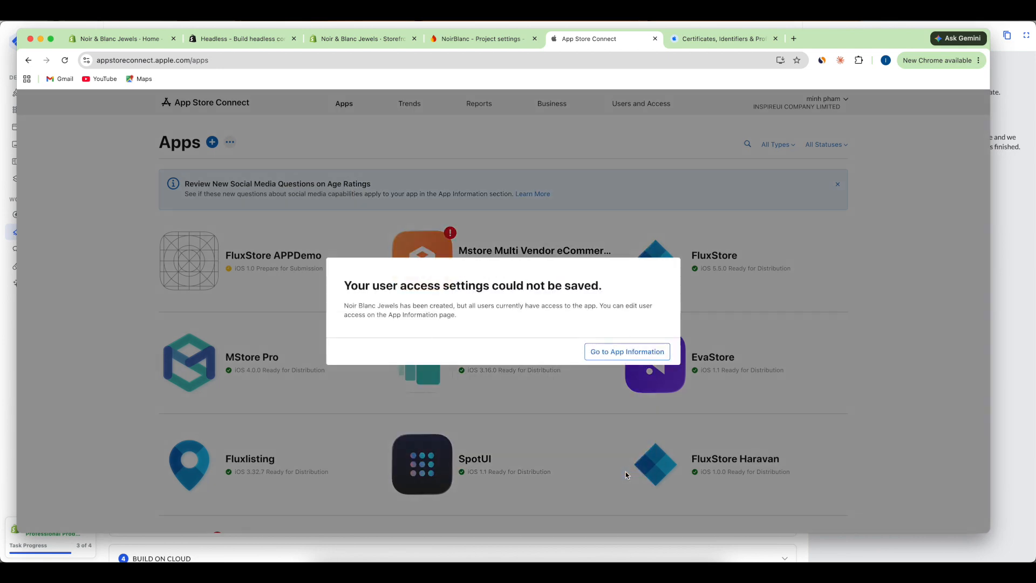
- Dismiss the user access warning, review the version page, then go to Users and Access
click(608, 352)
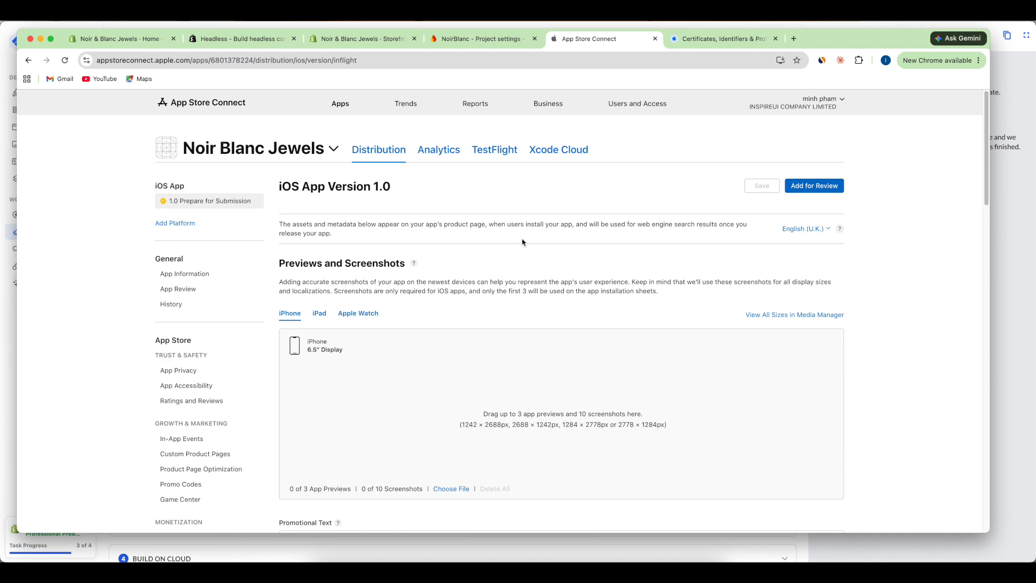
scroll(547, 277, down, 3)
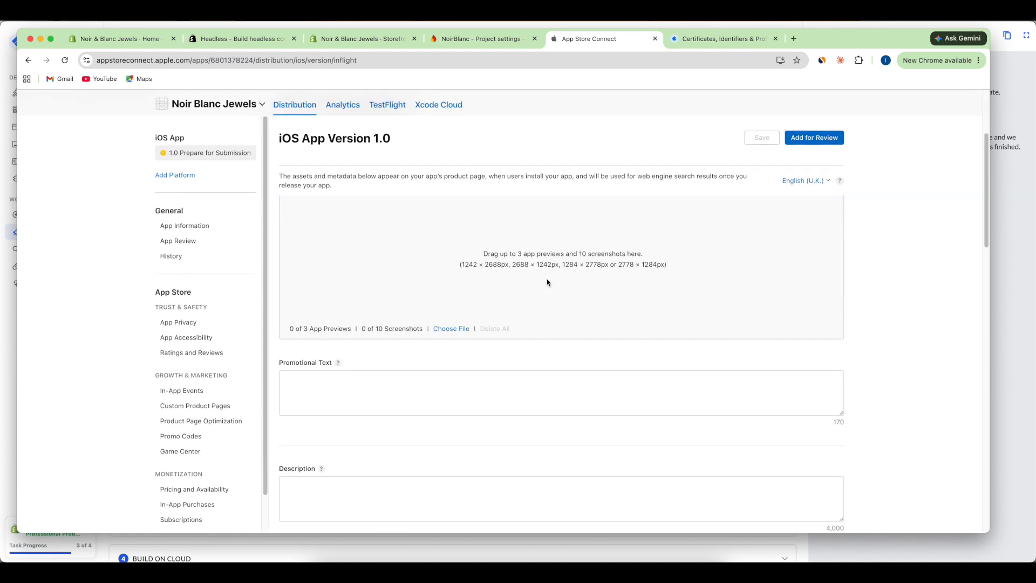
scroll(548, 280, up, 3)
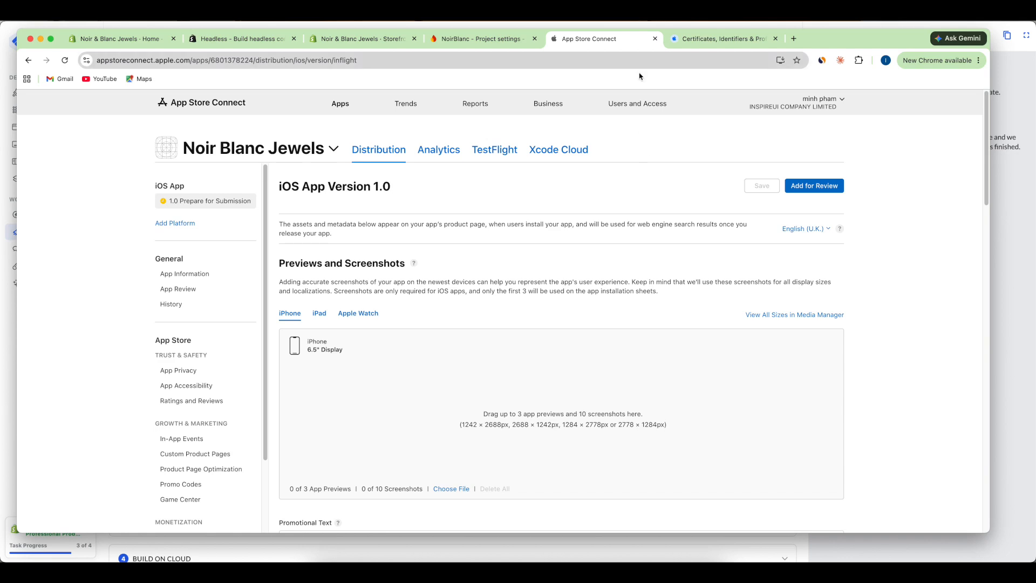
click(638, 104)
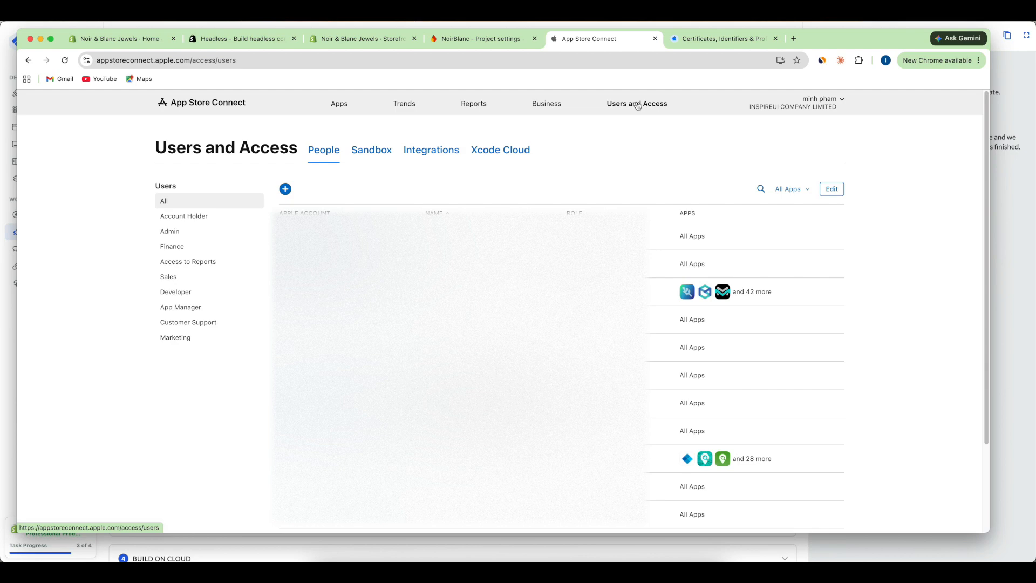
- Generate a team API key named NoirBlanc with Admin access under Integrations
click(435, 155)
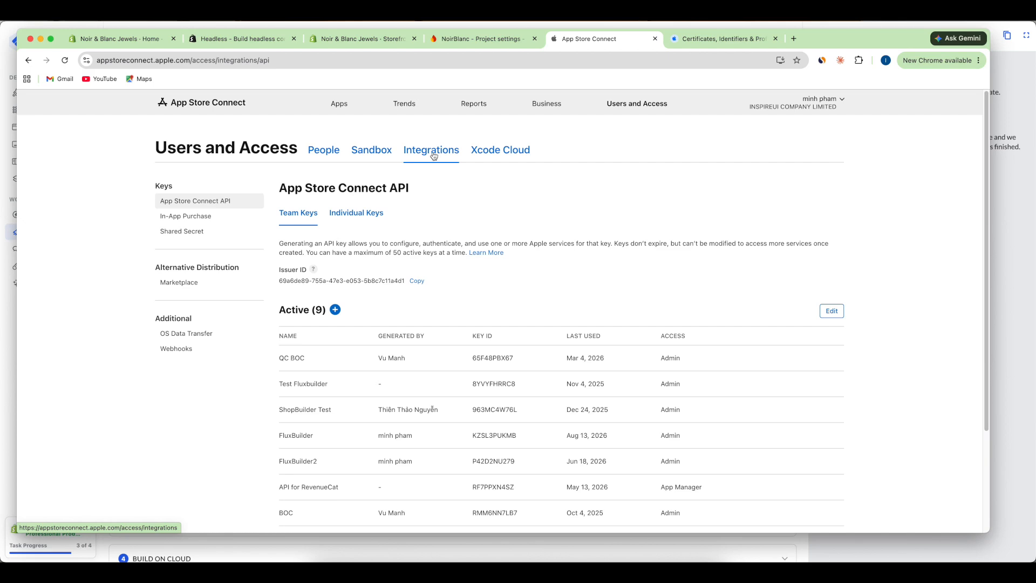
click(335, 310)
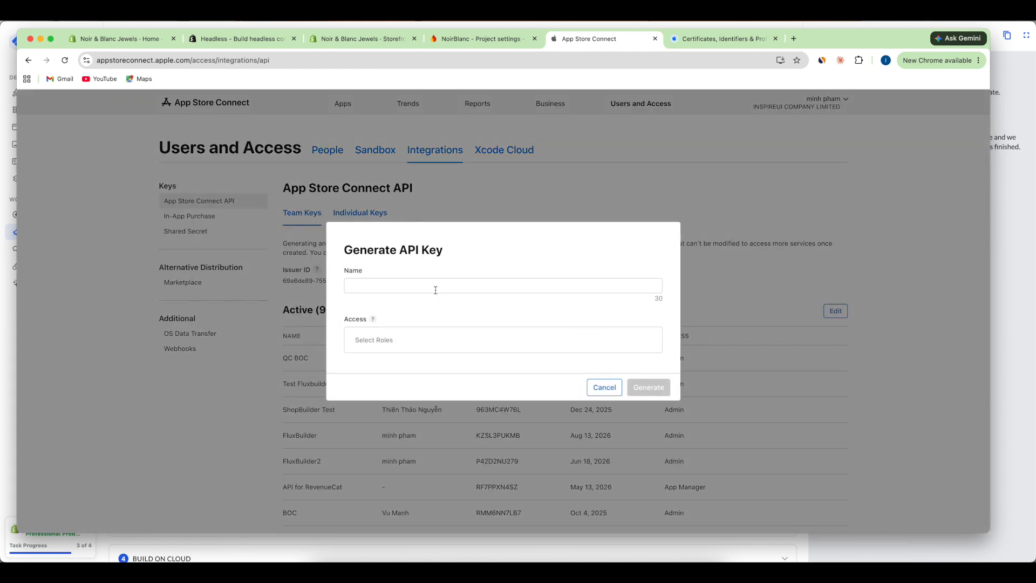
click(435, 290)
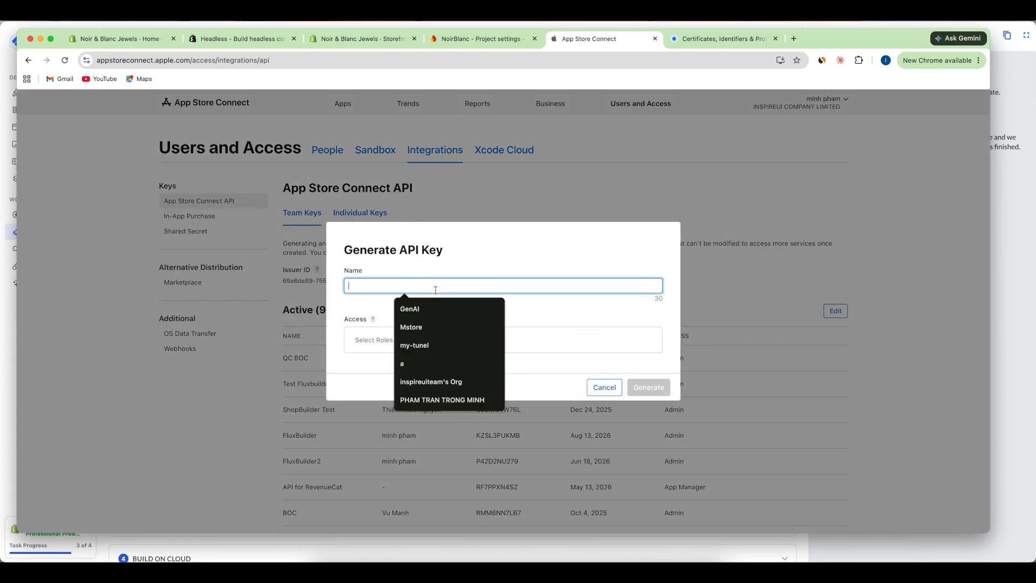
text(NoirB)
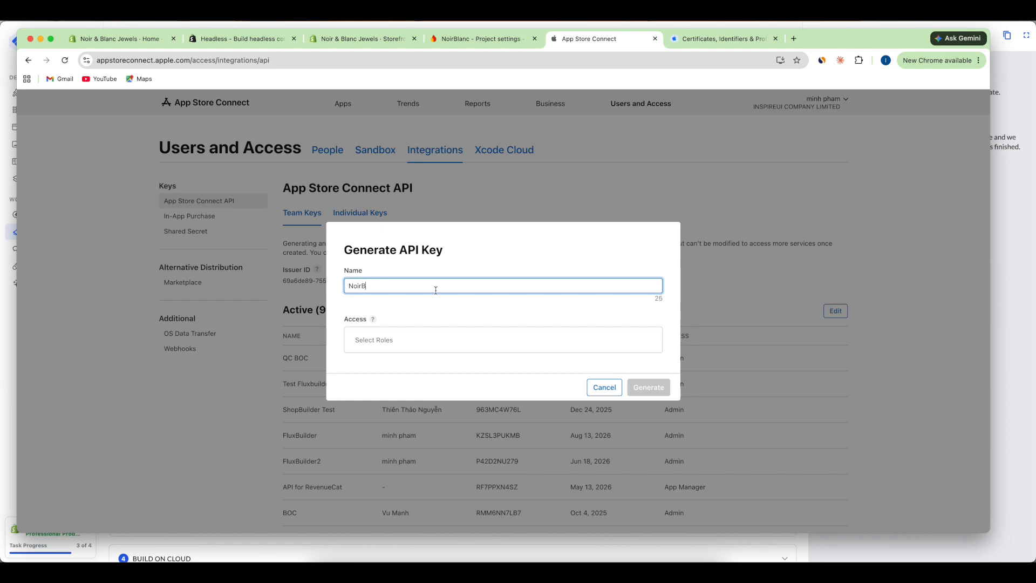
text(lanc)
click(444, 337)
click(470, 373)
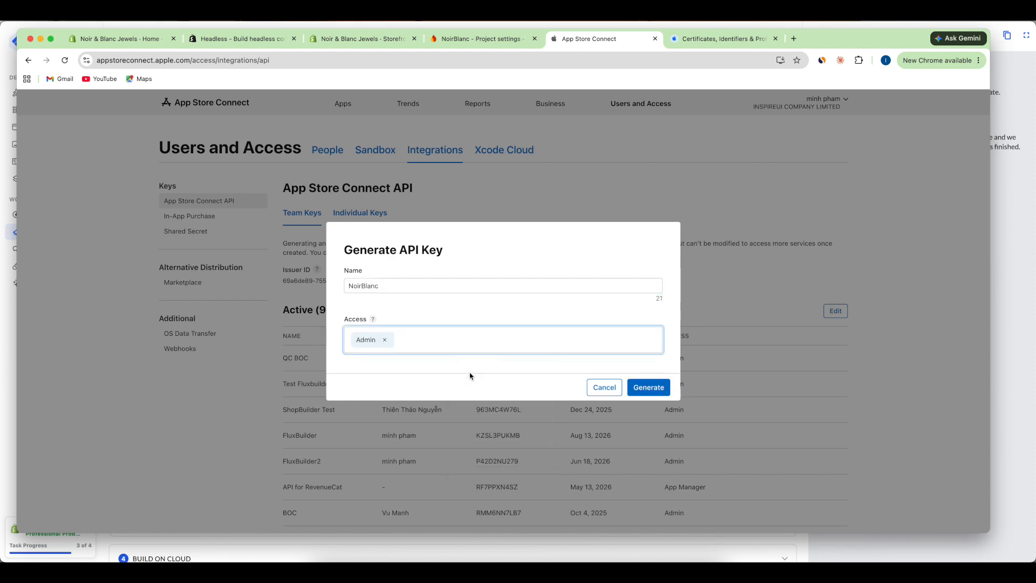
click(641, 389)
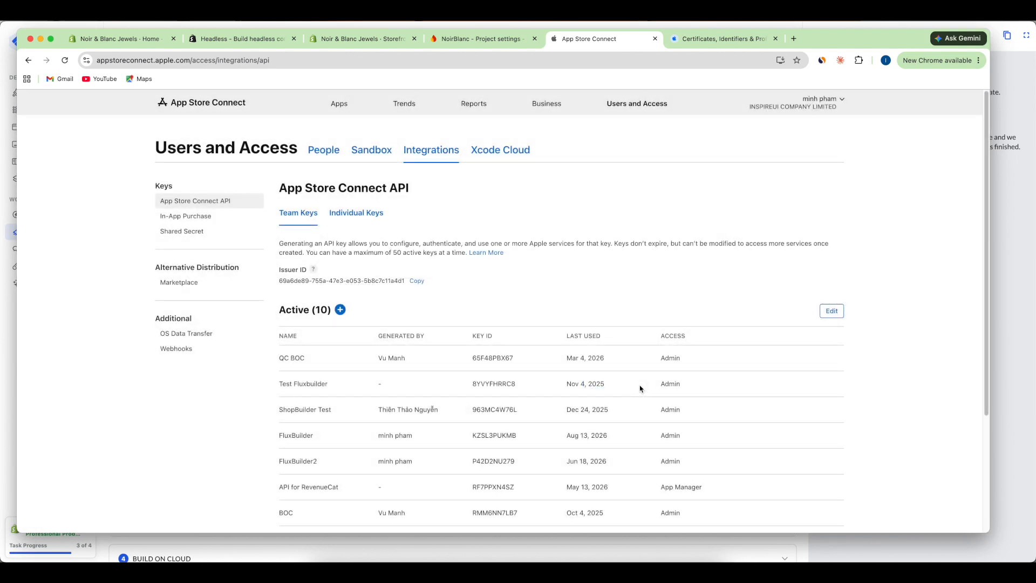
- Download the NoirBlanc API key's .p8 file and confirm the download
scroll(641, 389, down, 3)
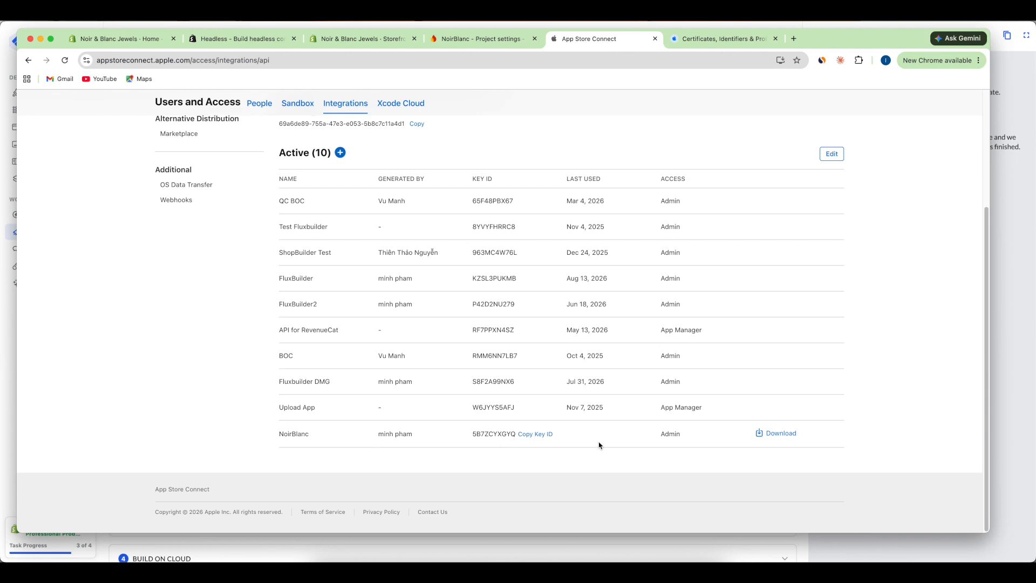
click(779, 435)
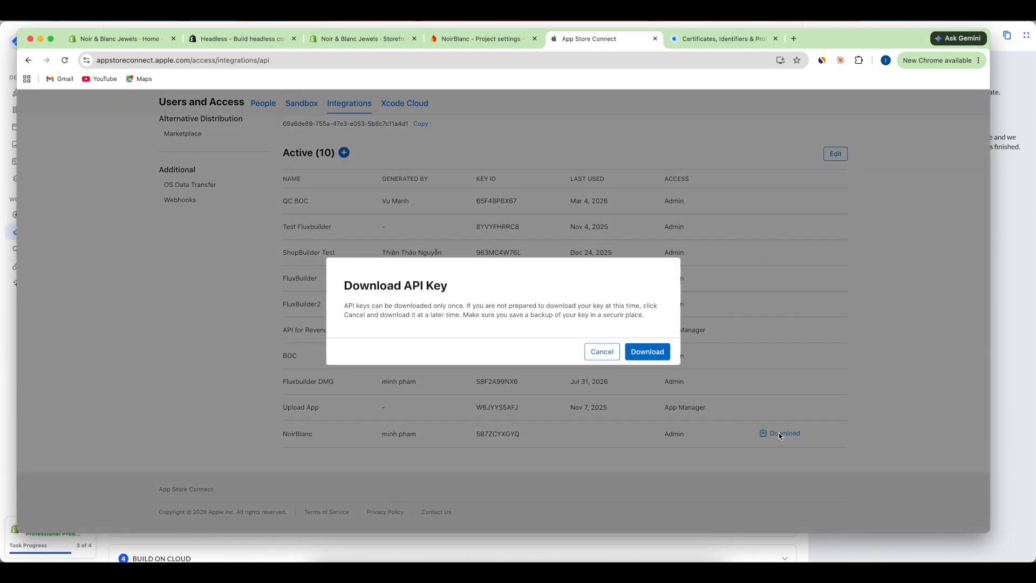
click(658, 354)
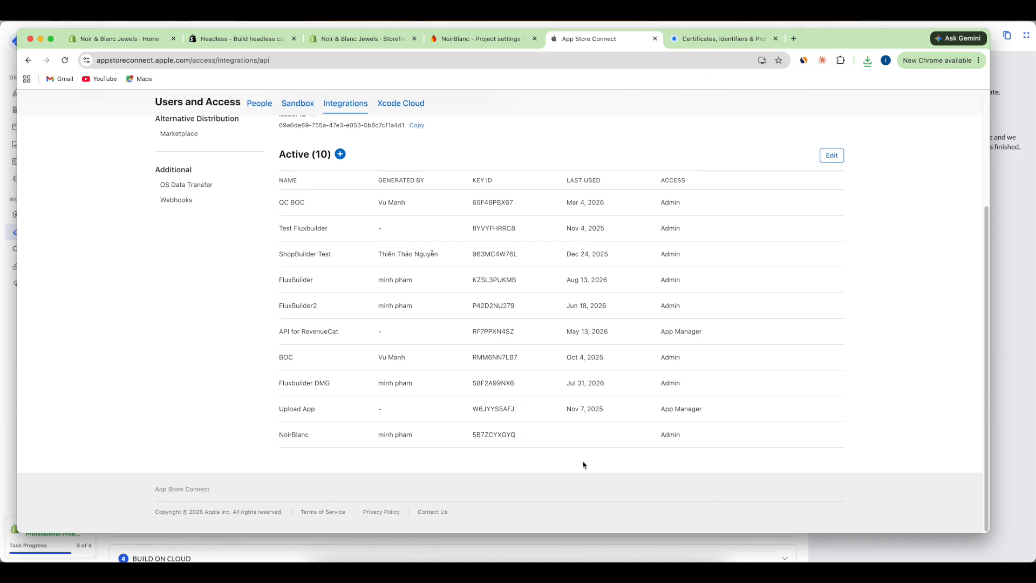
key(super+Tab)
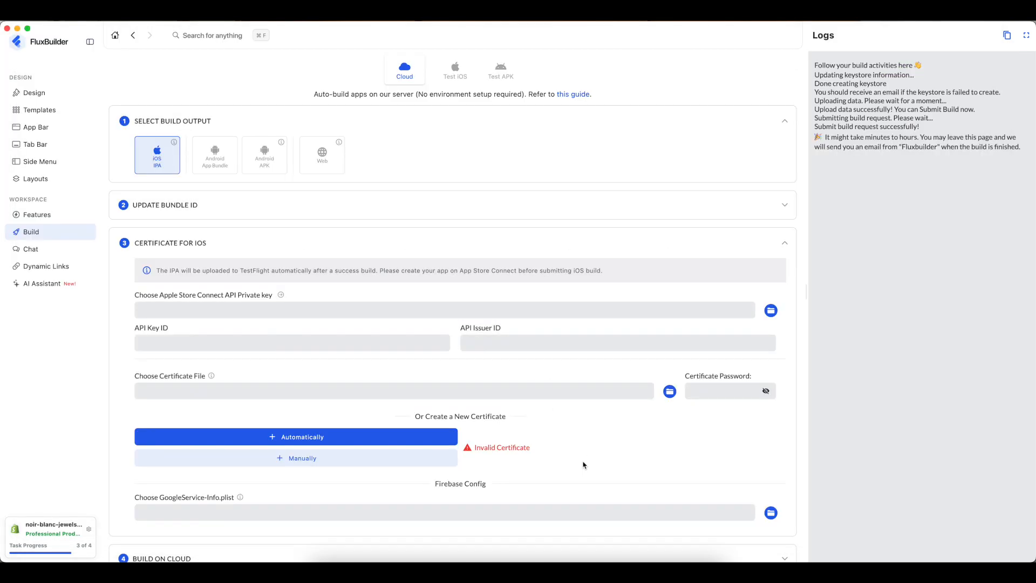
- Load the downloaded AuthKey .p8 file as FluxBuilder's API private key
click(771, 311)
click(463, 233)
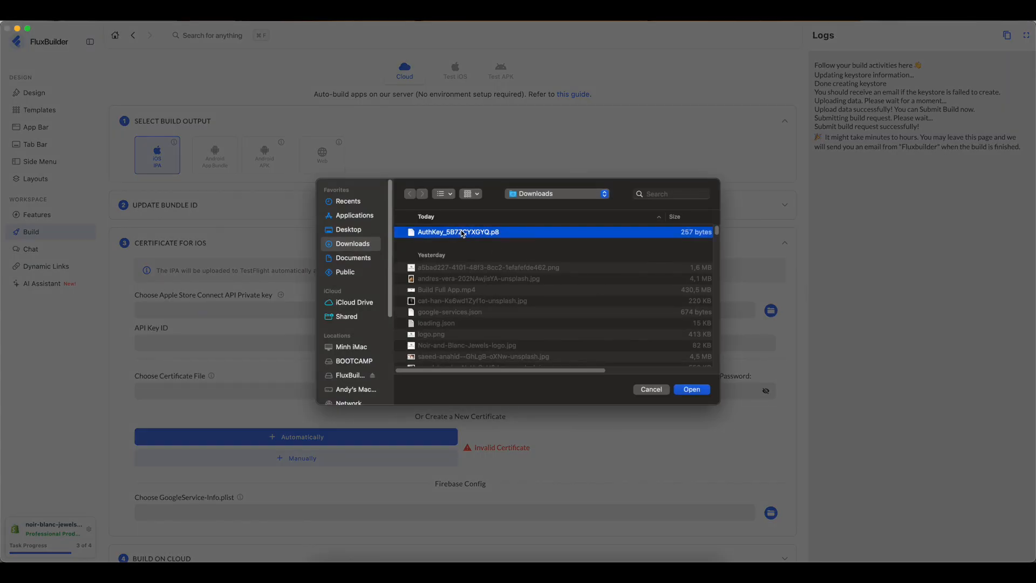
click(692, 389)
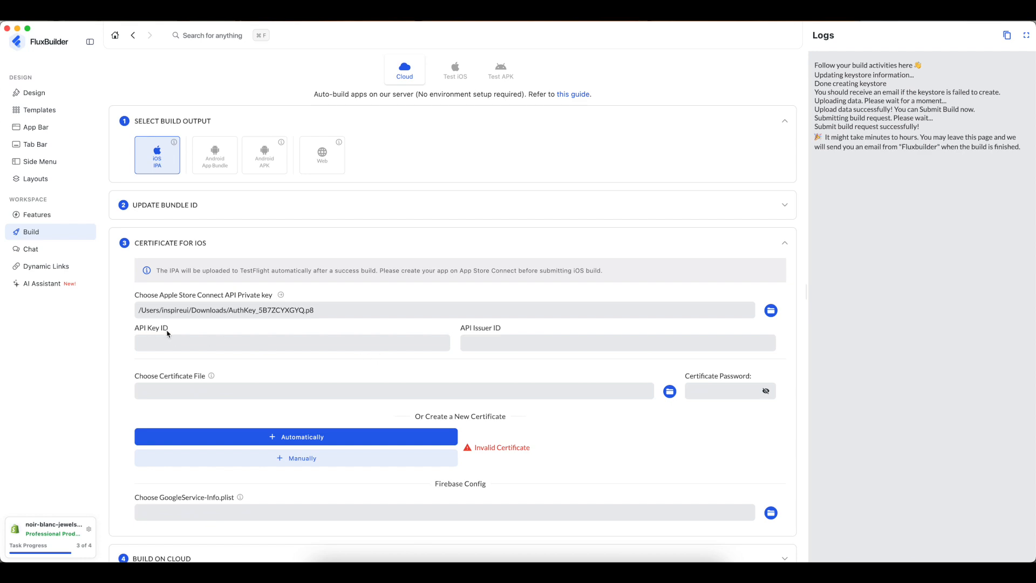
- Copy the NoirBlanc Key ID from App Store Connect into the API Key ID field
key(super+Tab)
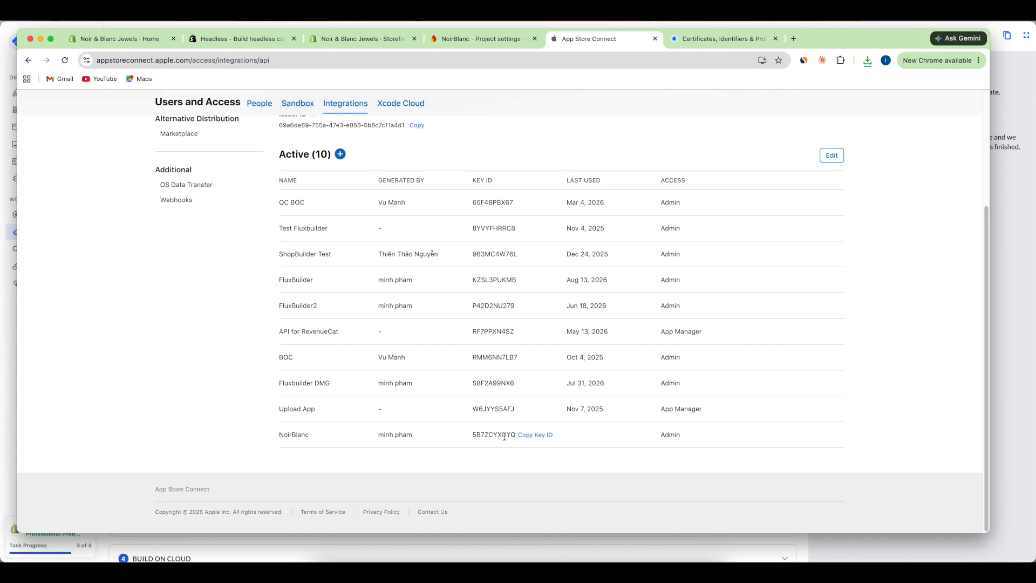
click(529, 435)
key(super+Tab)
click(333, 346)
right_click(331, 345)
click(338, 354)
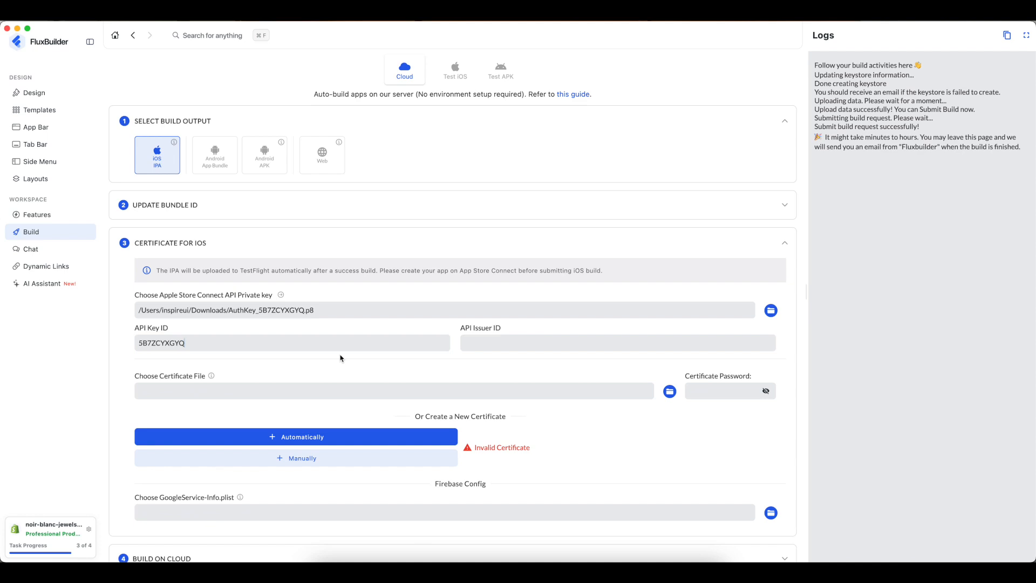
- Copy the team's Issuer ID into the API Issuer ID field
key(super+Tab)
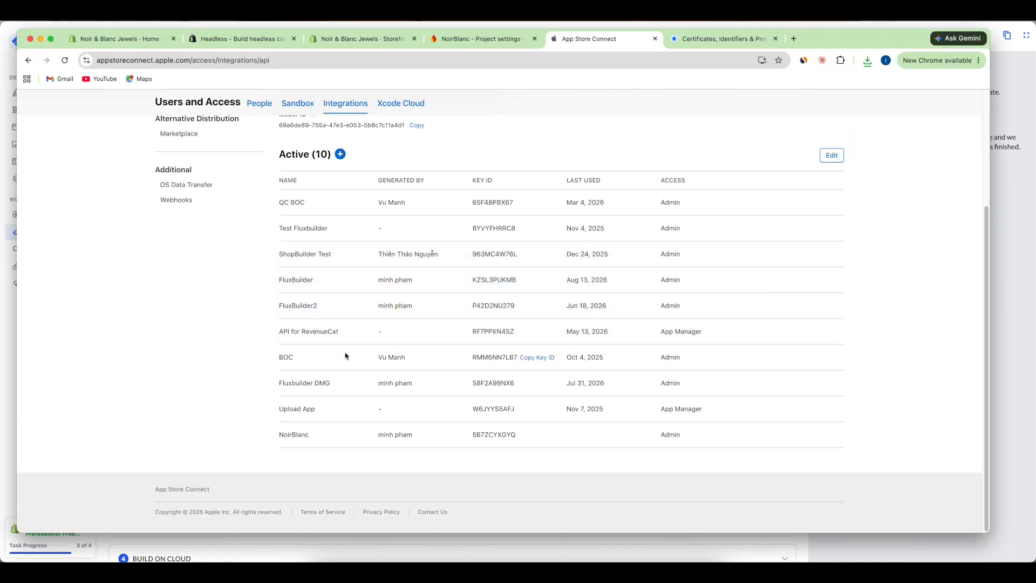
scroll(866, 346, up, 3)
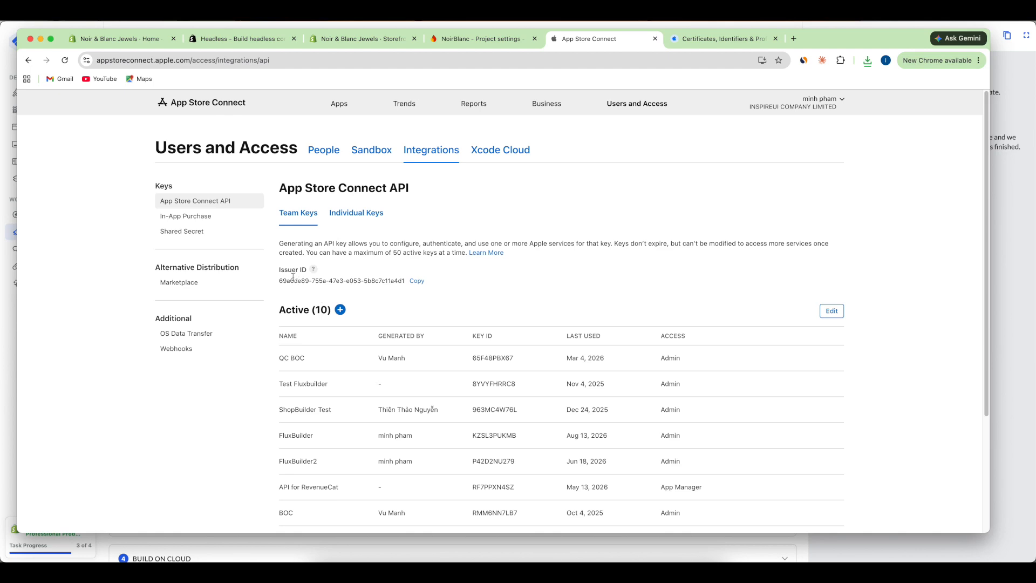
click(418, 282)
key(super+Tab)
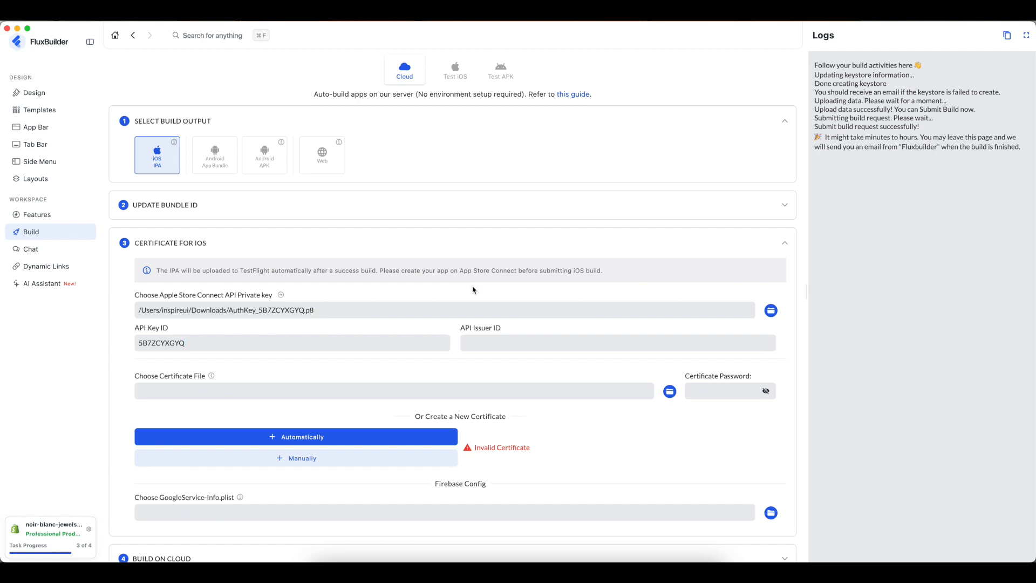
right_click(509, 343)
click(518, 350)
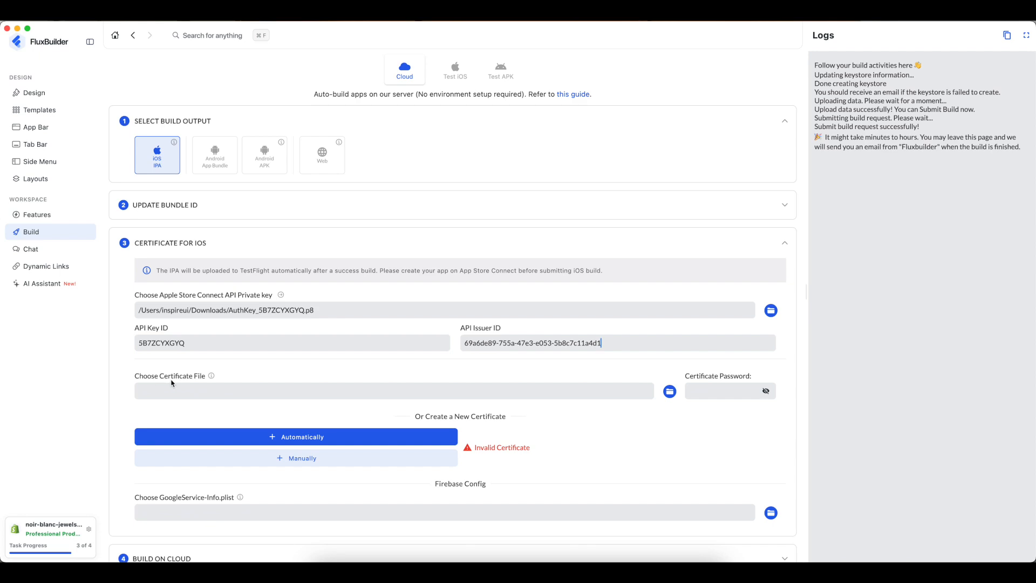
- Create a new distribution certificate automatically, filling in the .p12 file and its password
mouse_move(213, 379)
click(326, 436)
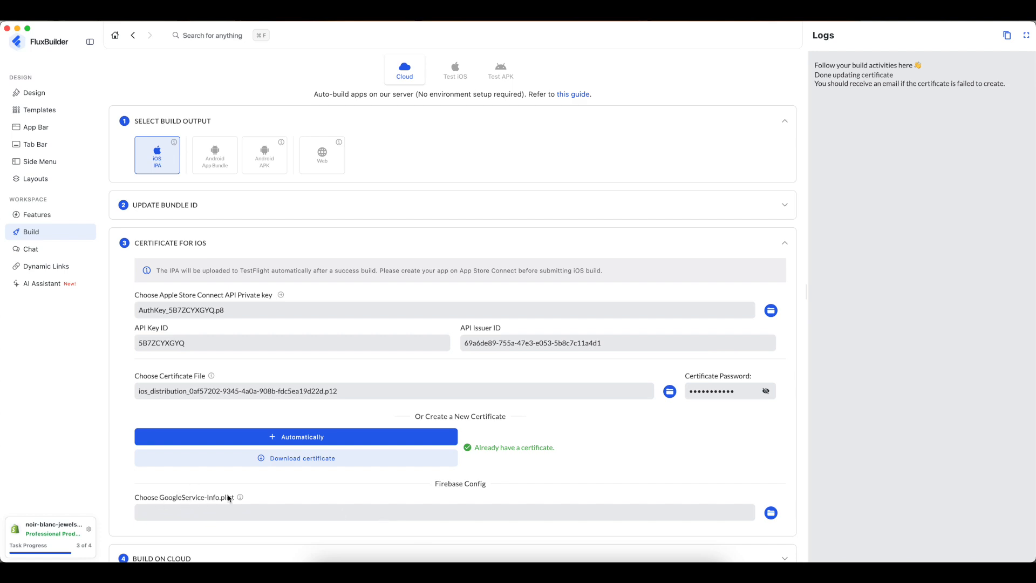
mouse_move(241, 498)
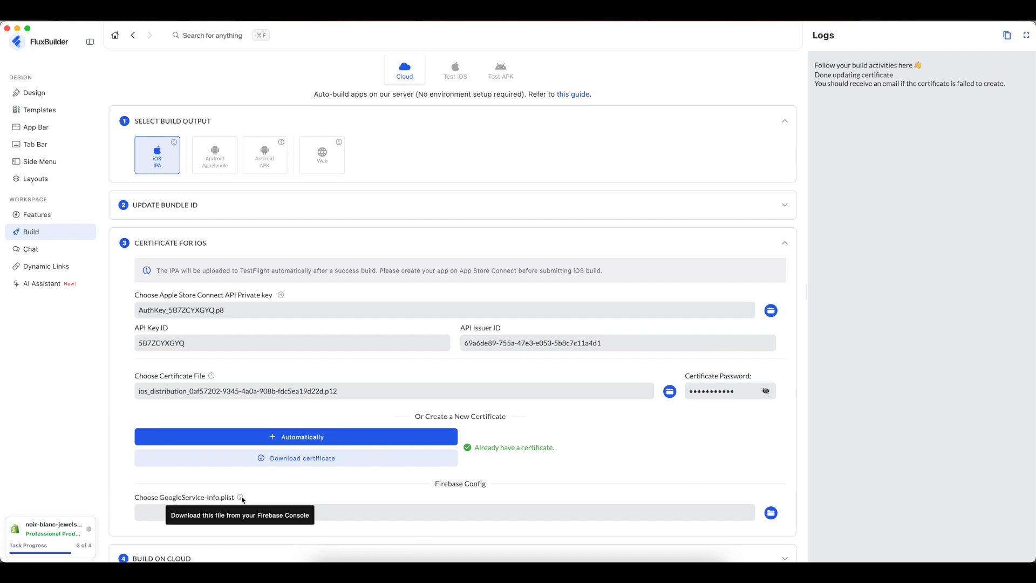
- Open the NoirBlanc Firebase project settings and close the Android app setup page
key(super+Tab)
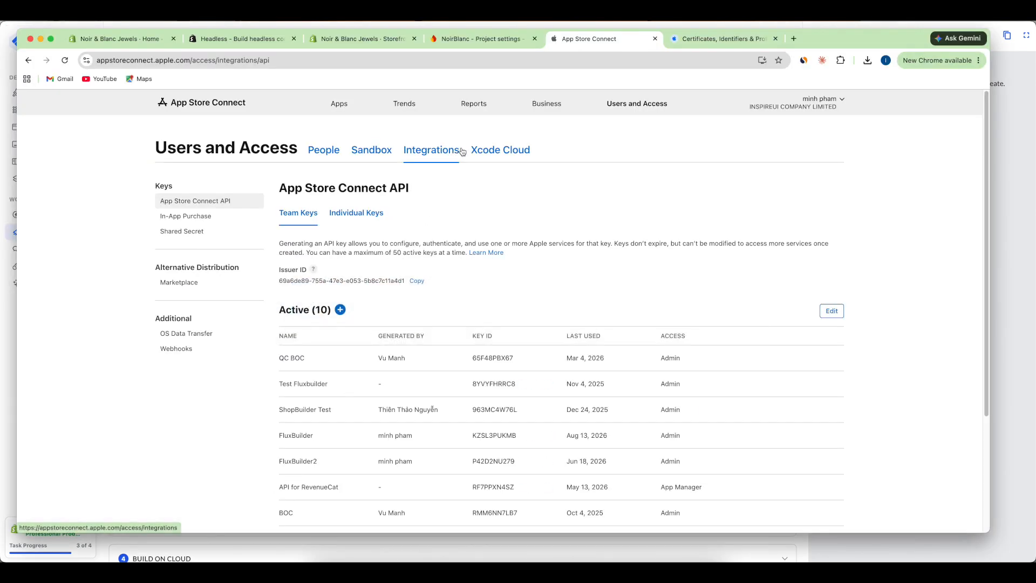
click(478, 39)
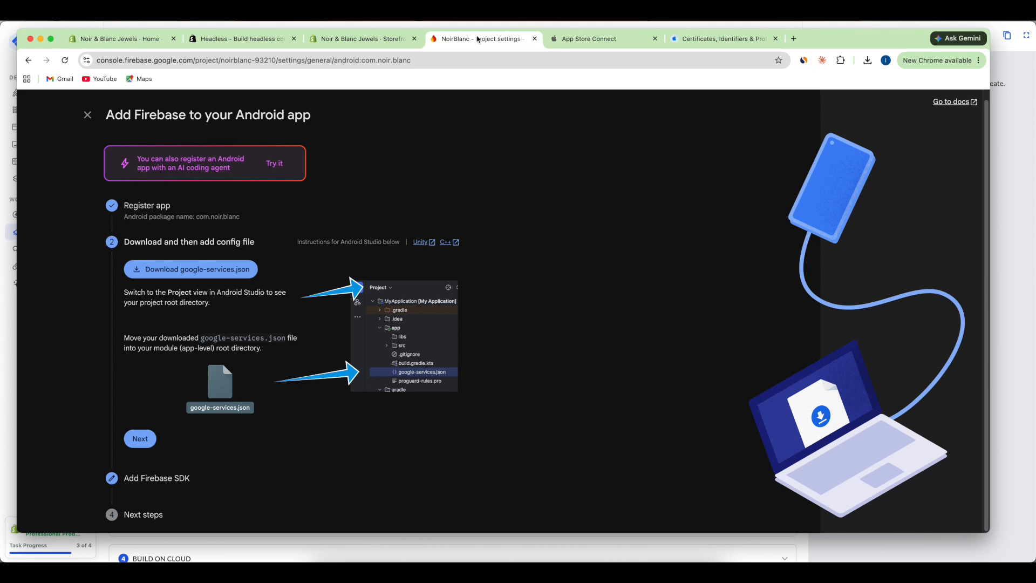
click(87, 115)
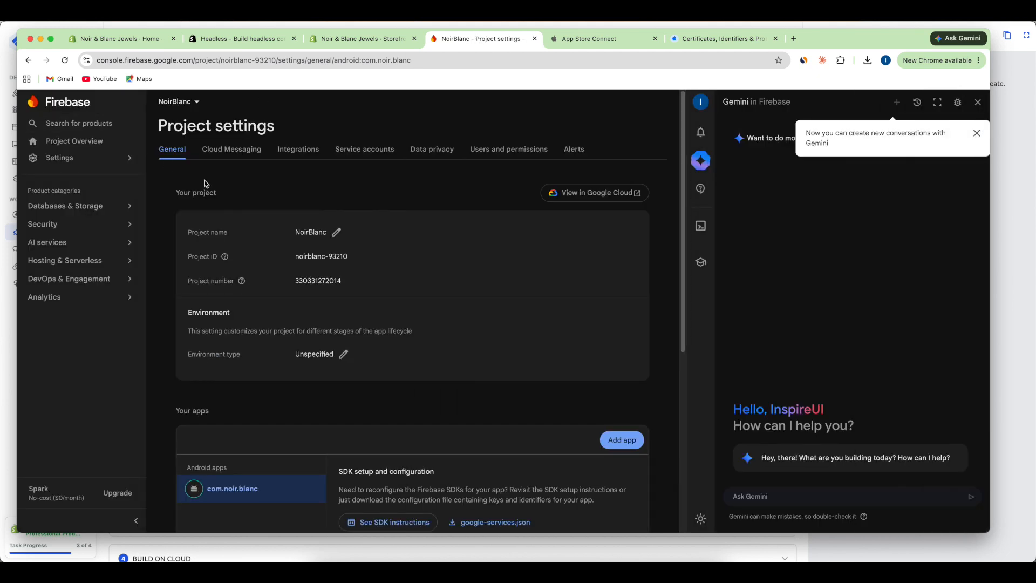
scroll(429, 384, down, 4)
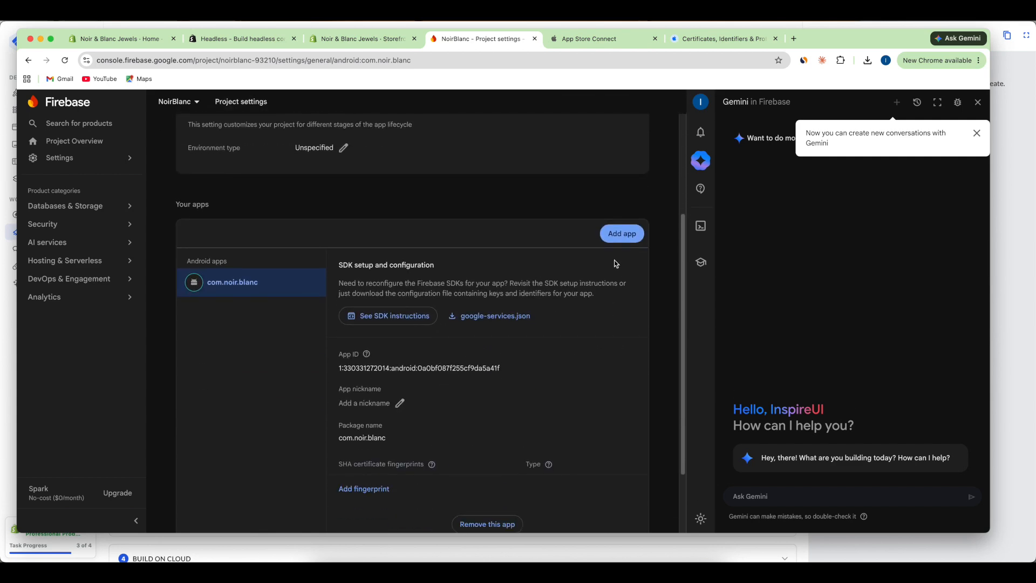
- Add an Apple app with bundle ID com.noir.blanc, register it and download GoogleService-Info.plist
click(618, 234)
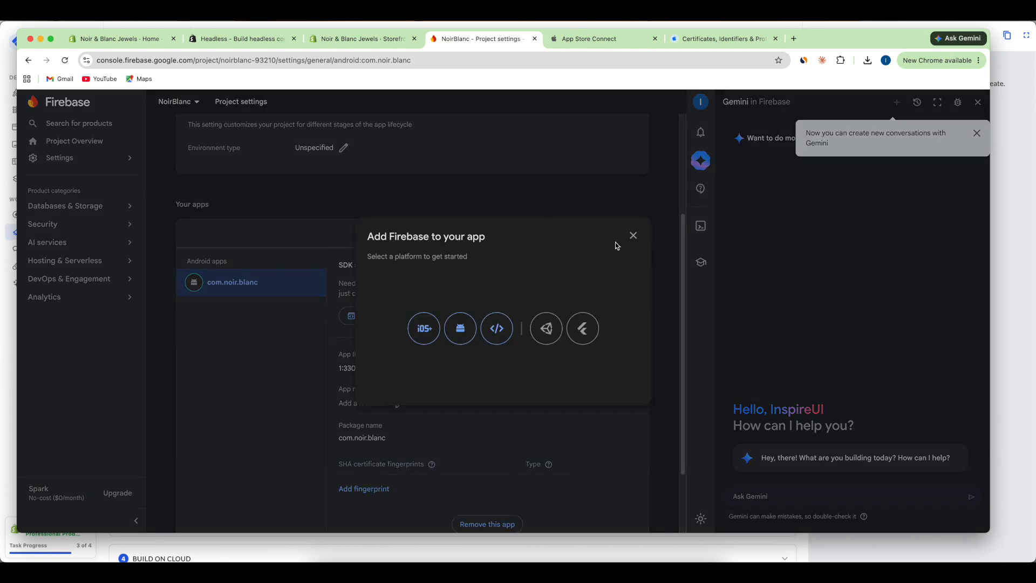
click(425, 328)
click(215, 257)
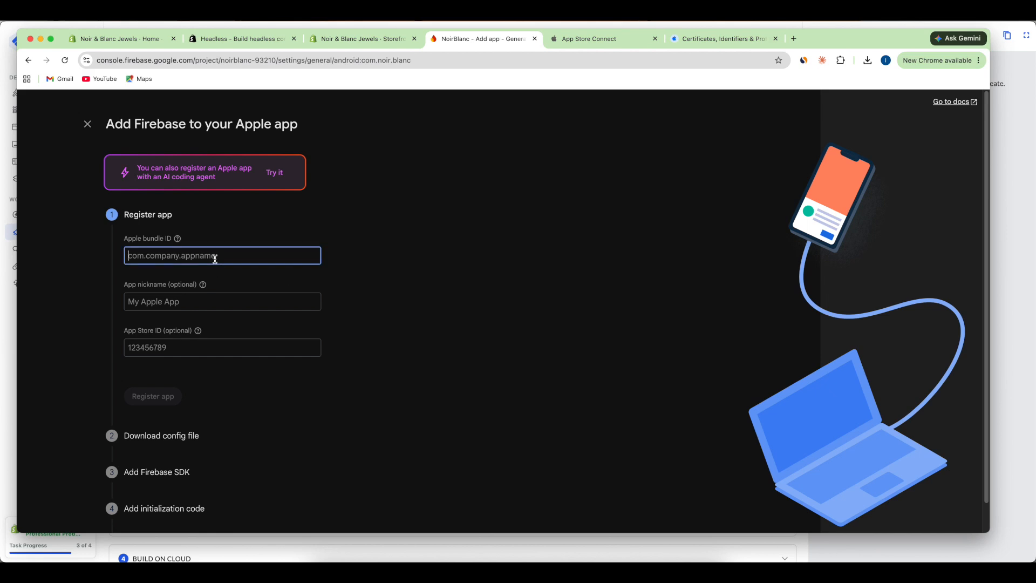
text(com.no)
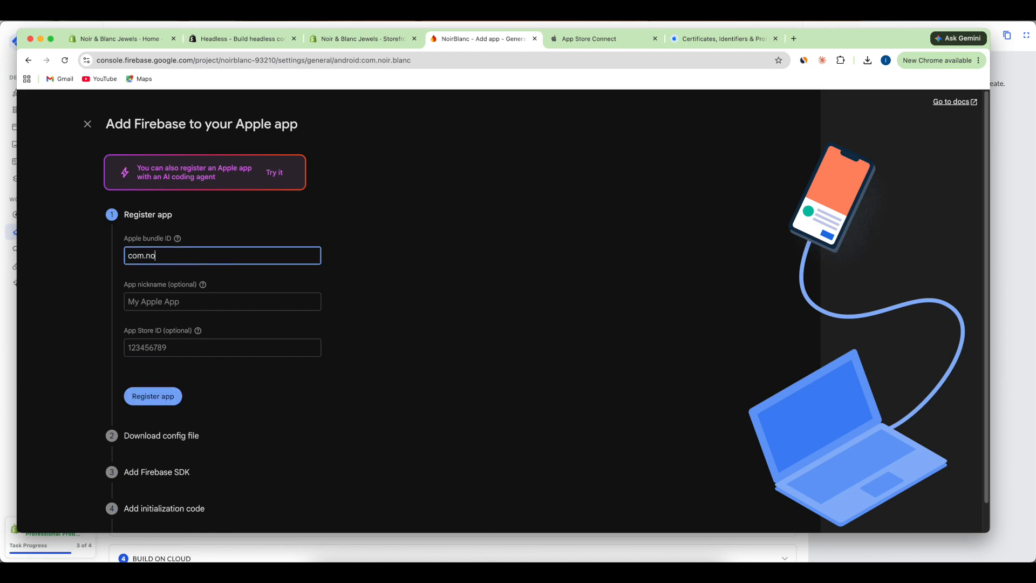
text(ir.blanc)
click(156, 398)
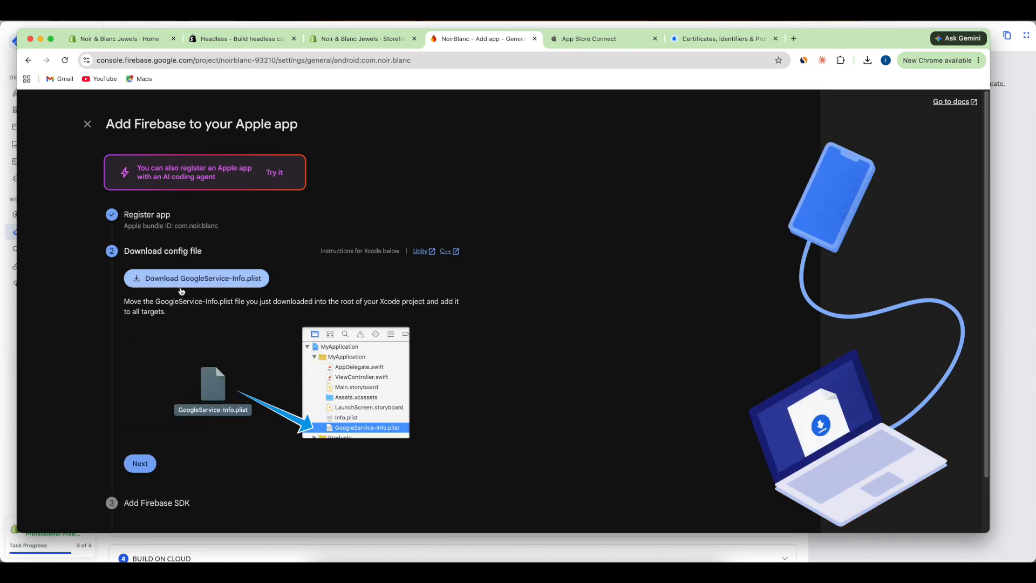
click(193, 284)
- Attach GoogleService-Info.plist from Downloads as the Firebase config file in FluxBuilder
key(super+Tab)
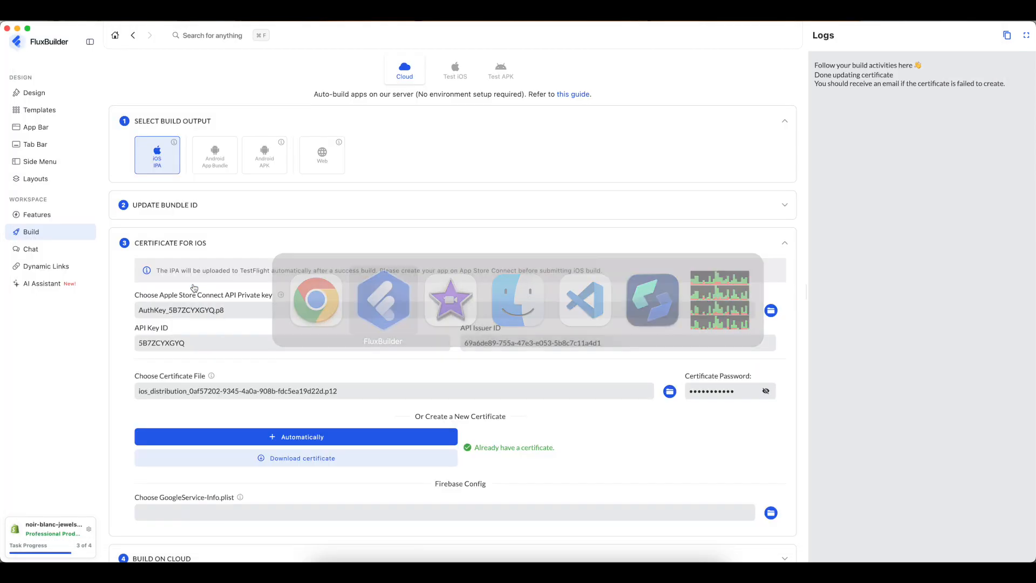
click(773, 516)
click(477, 248)
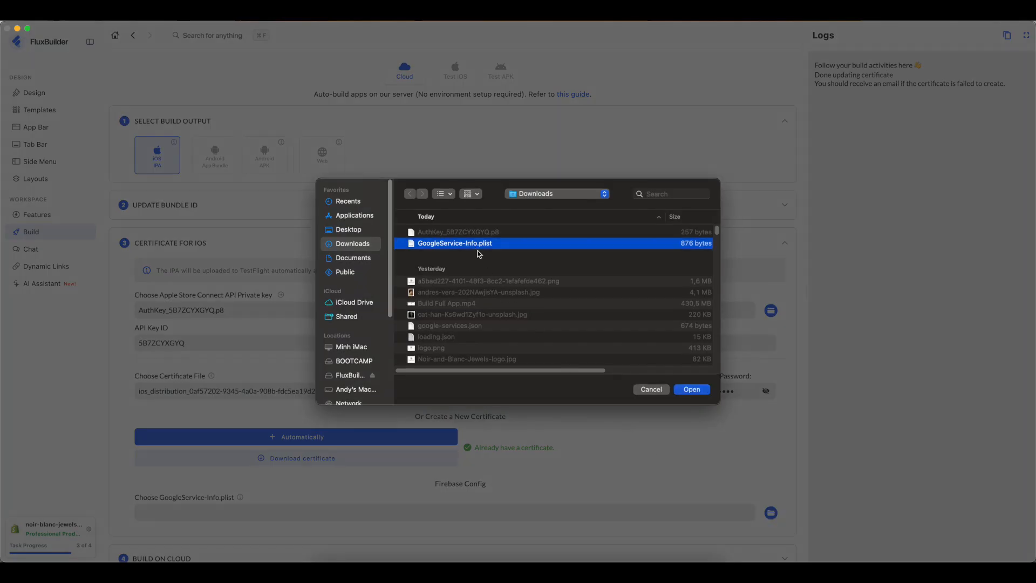
click(690, 392)
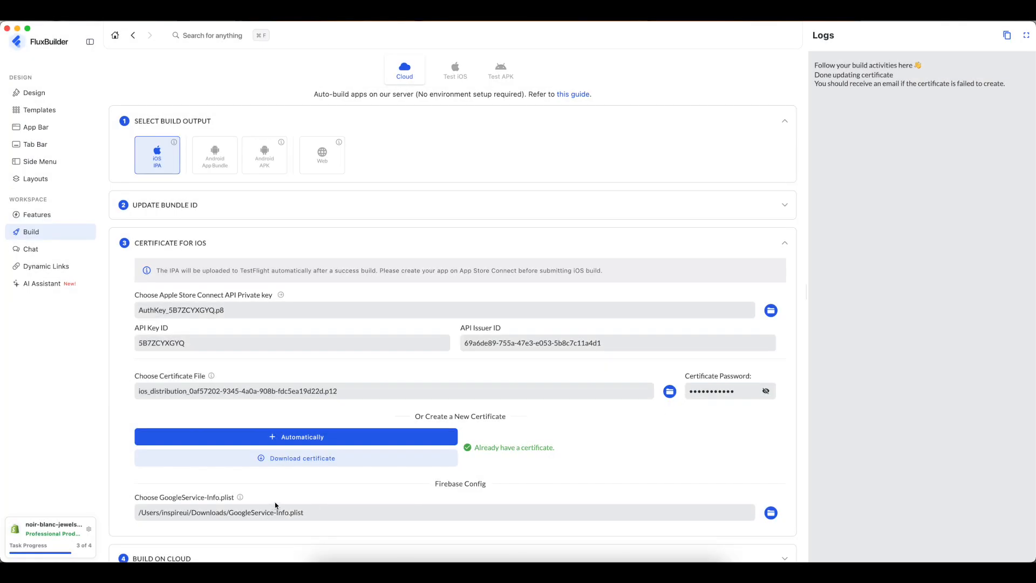
- Expand the Build on Cloud settings and upload the info to submit the build
click(263, 245)
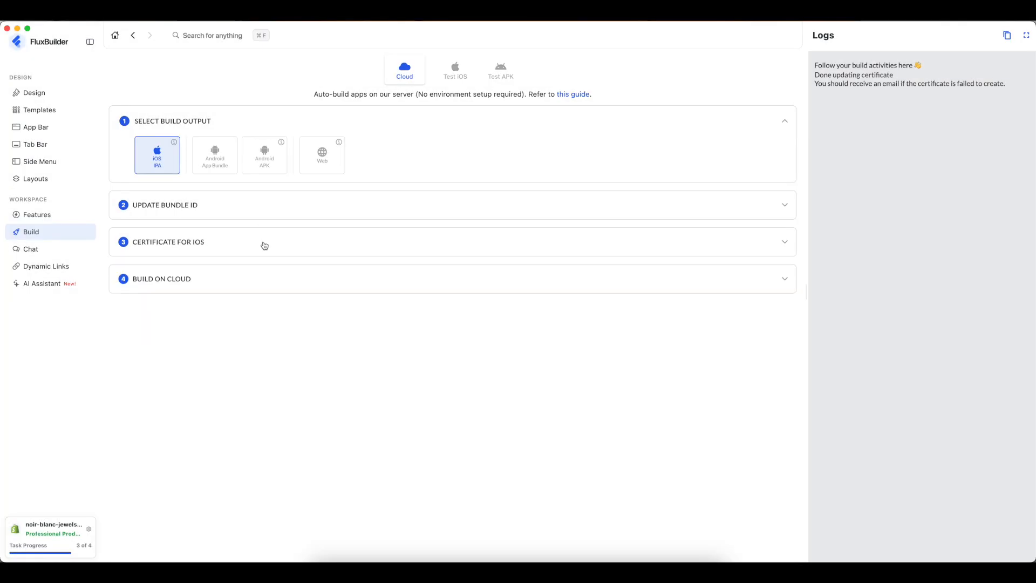
click(234, 284)
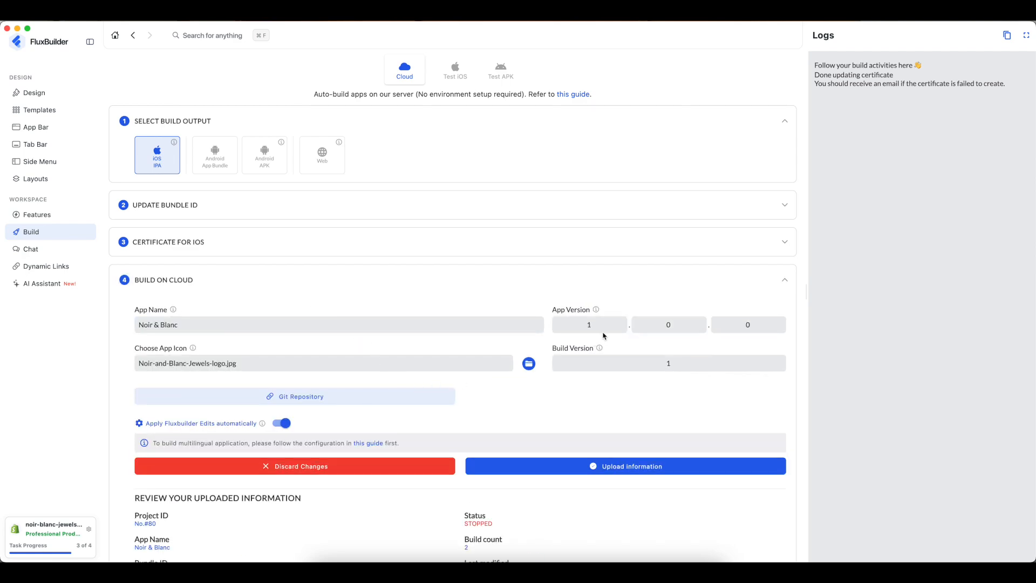
mouse_move(601, 349)
scroll(570, 401, down, 5)
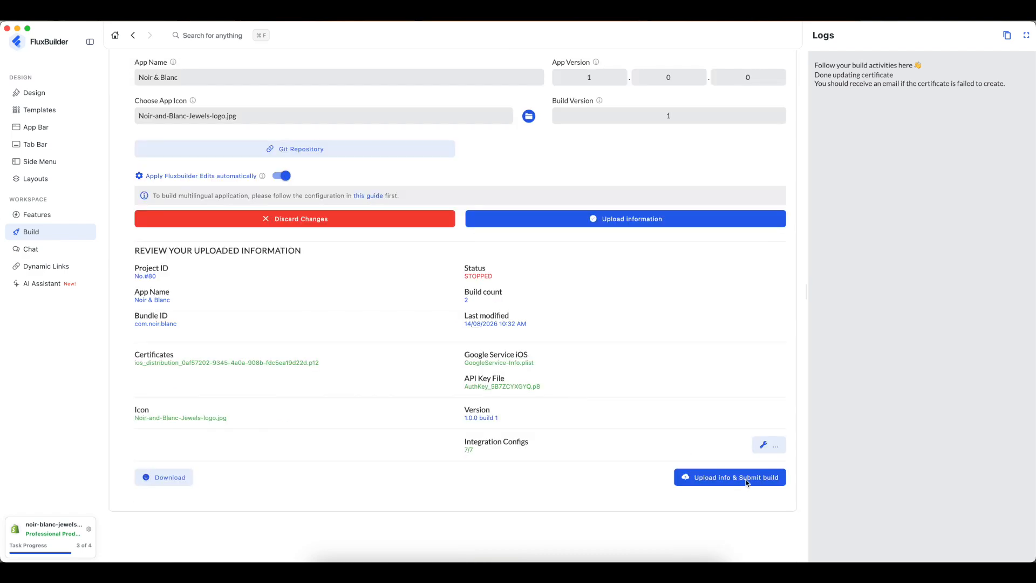
click(747, 483)
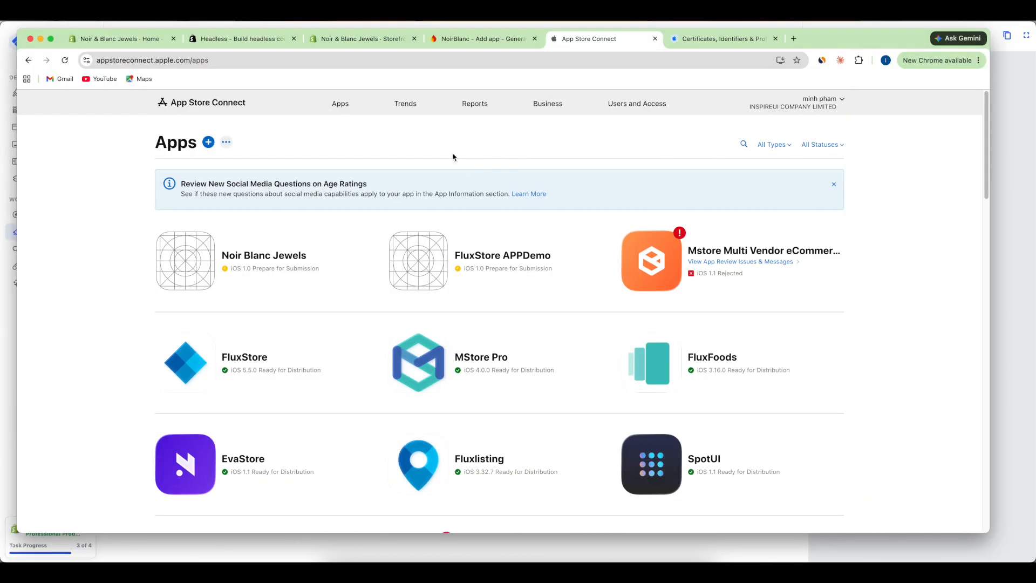
- Open Noir Blanc Jewels from the Apps list and go to its TestFlight builds
click(341, 104)
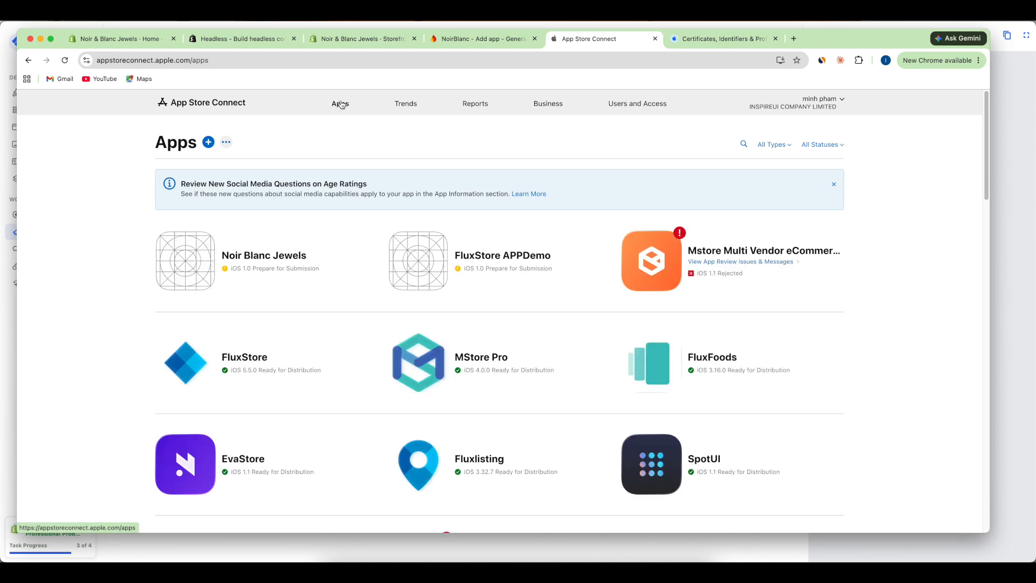
click(256, 258)
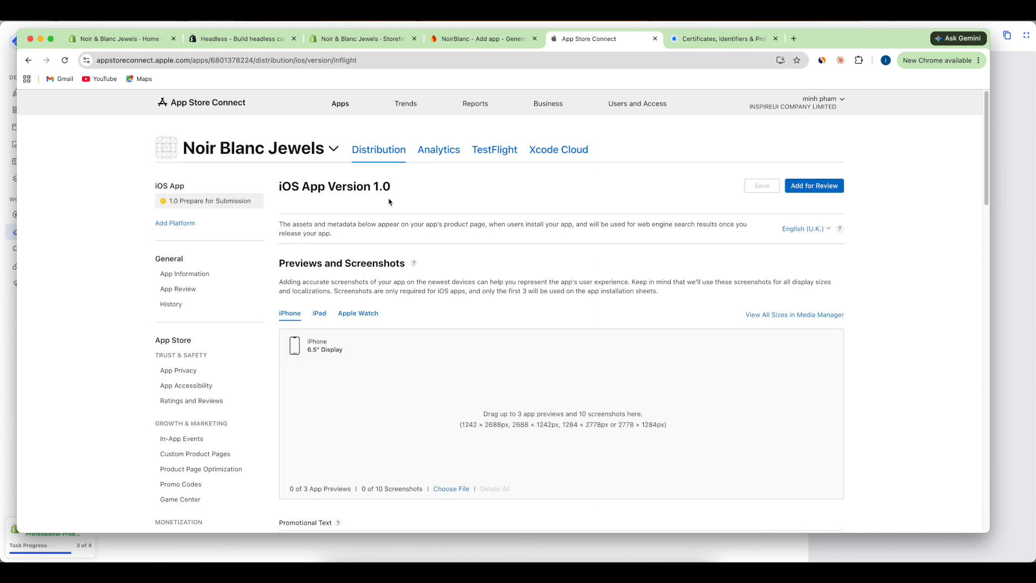
click(487, 153)
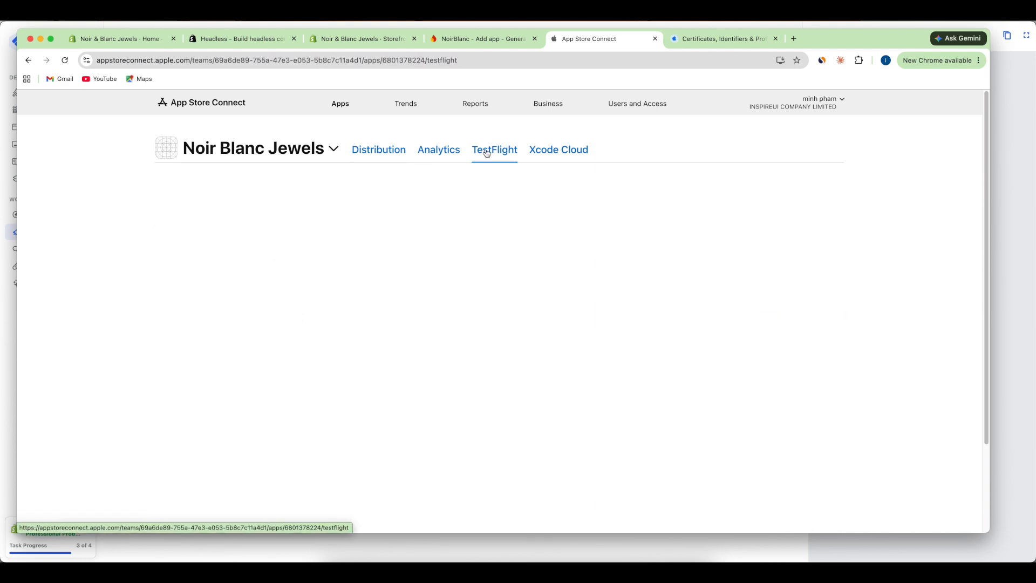